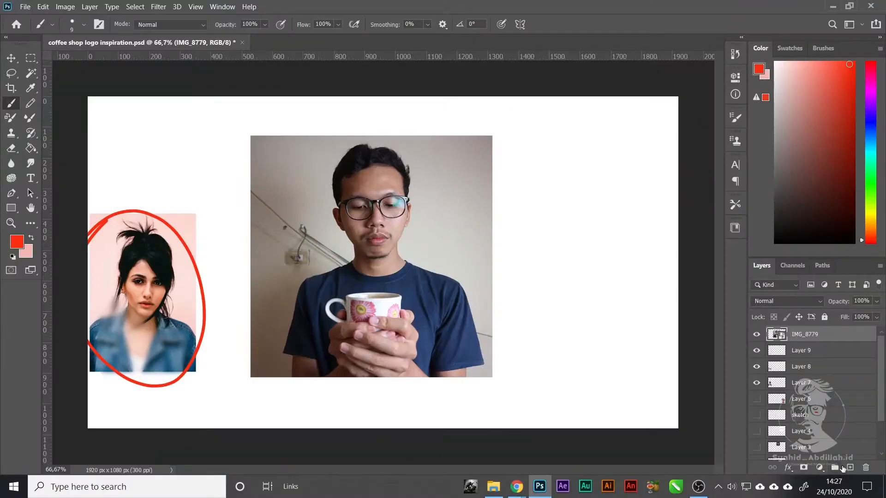
# Step: Create a new layer above the reference photo and name it "sketch 1"
pyautogui.click(851, 467)
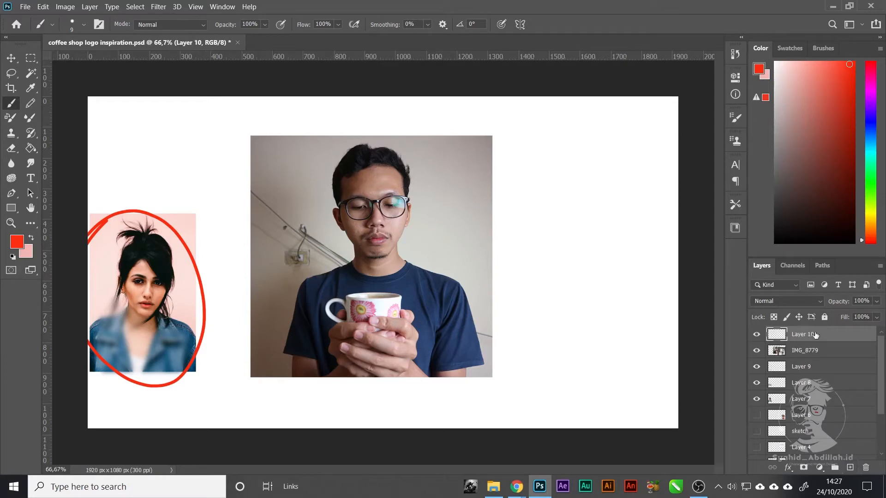
pyautogui.doubleClick(812, 334)
pyautogui.write('sketch 1')
pyautogui.press('Return')
# Step: Reduce the IMG_8779 layer's opacity to 22% and lock the layer
pyautogui.click(836, 349)
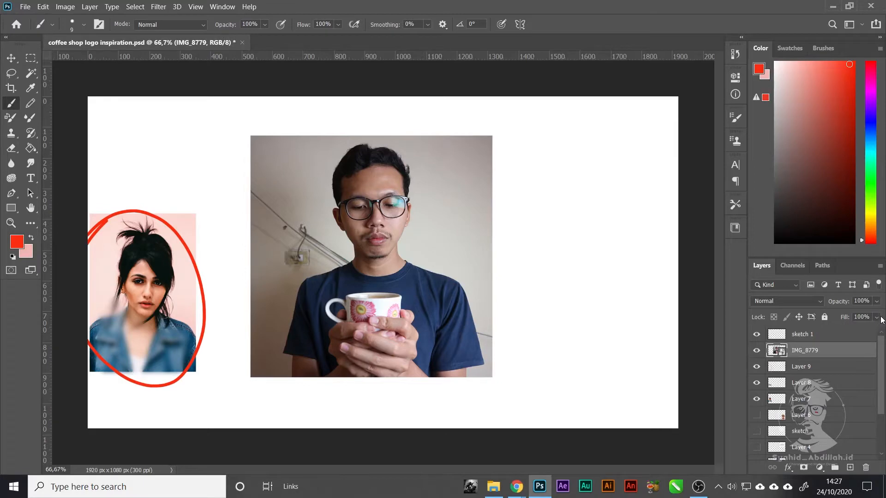
pyautogui.click(877, 301)
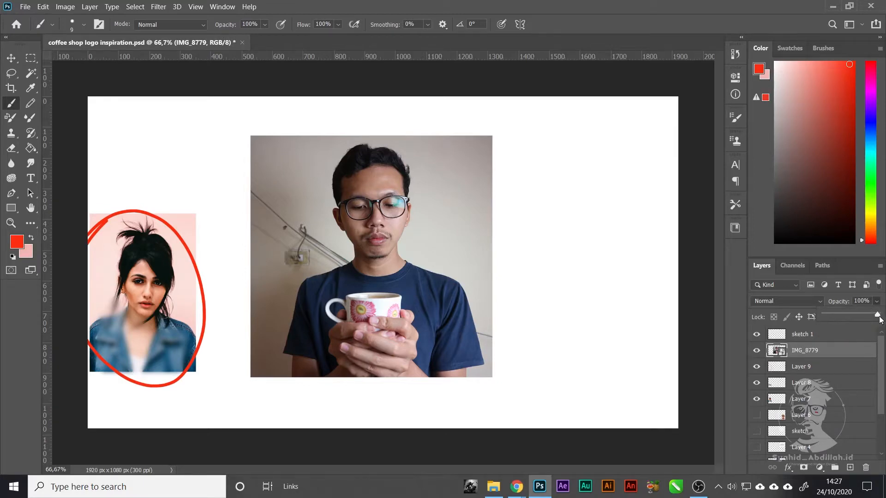
pyautogui.moveTo(880, 316); pyautogui.dragTo(836, 315)
pyautogui.hotkey('ctrl', '/')
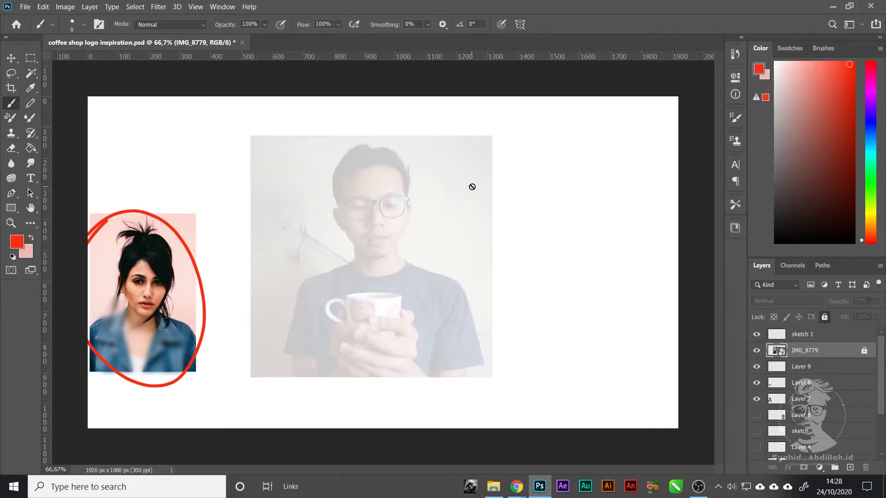
# Step: Select the sketch 1 layer and set up the brush with a size of 1 px and 30% smoothing
pyautogui.click(815, 336)
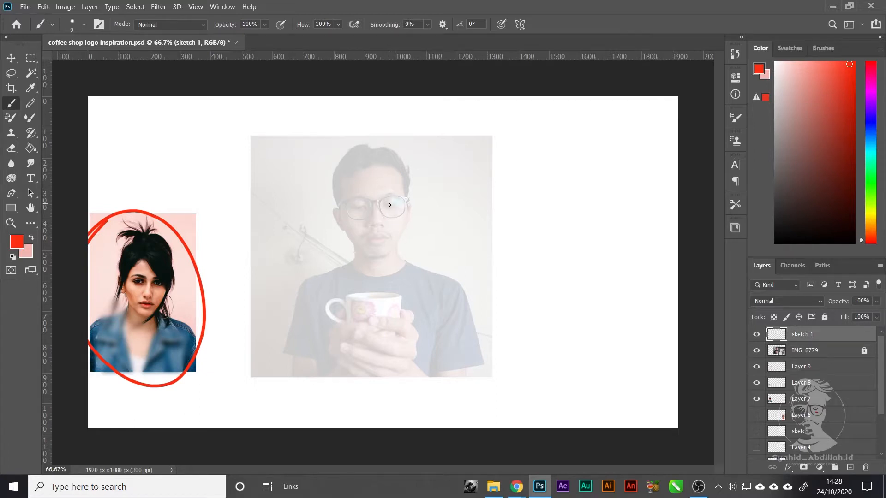
pyautogui.rightClick(389, 205)
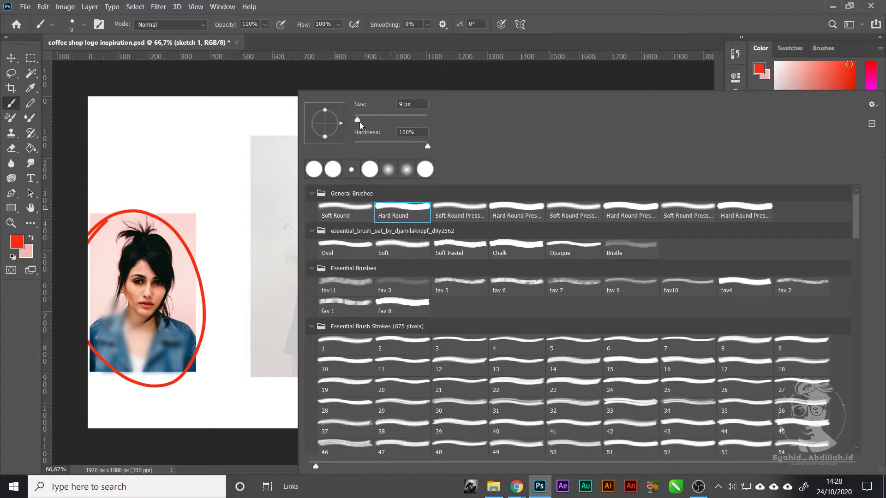
pyautogui.moveTo(360, 122); pyautogui.dragTo(355, 120)
pyautogui.click(278, 121)
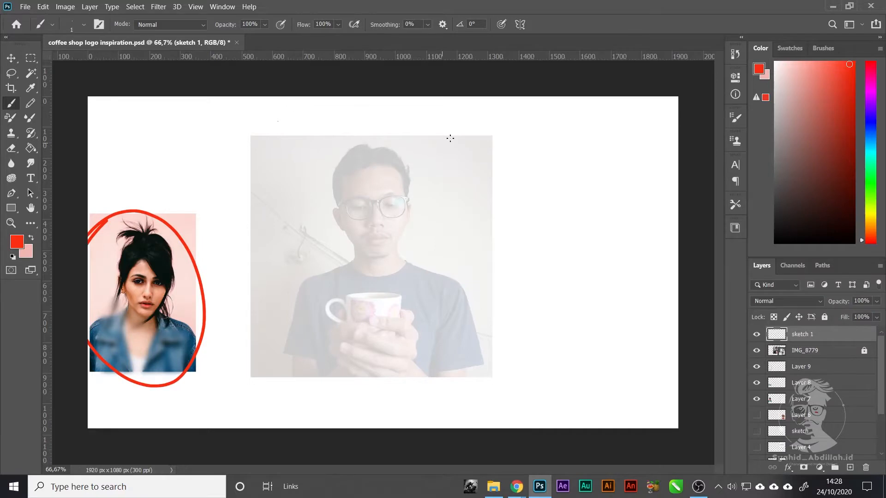
pyautogui.hotkey('ctrl', '+')
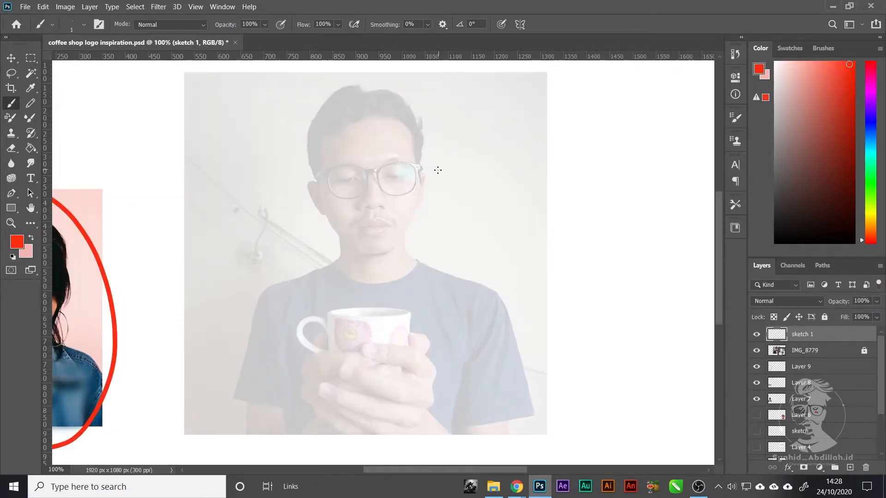
pyautogui.hotkey('ctrl', '+')
pyautogui.hotkey('ctrl', '-')
pyautogui.click(428, 25)
pyautogui.moveTo(428, 37); pyautogui.dragTo(446, 39)
pyautogui.moveTo(322, 183); pyautogui.dragTo(343, 242)
pyautogui.hotkey('ctrl', 'z')
pyautogui.hotkey('ctrl', 'z')
# Step: Set the brush colour to black and trace both sides of the man's jawline on the sketch 1 layer
pyautogui.click(776, 243)
pyautogui.moveTo(318, 183); pyautogui.dragTo(331, 226)
pyautogui.hotkey('ctrl', 'z')
pyautogui.hotkey('ctrl', 'z')
pyautogui.moveTo(318, 183)
pyautogui.mouseDown()
pyautogui.moveTo(340, 236)
pyautogui.moveTo(363, 256)
pyautogui.mouseUp()
pyautogui.moveTo(422, 180); pyautogui.dragTo(398, 248)
pyautogui.hotkey('ctrl', 'z')
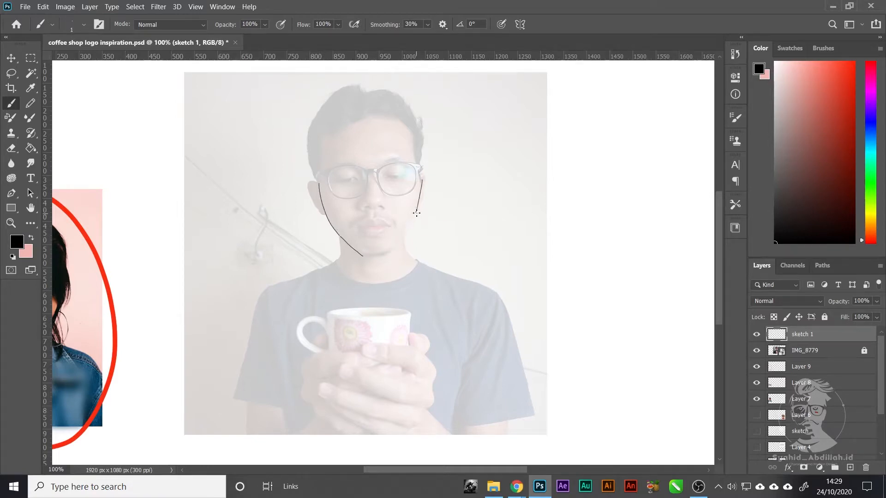
pyautogui.moveTo(416, 213); pyautogui.dragTo(395, 252)
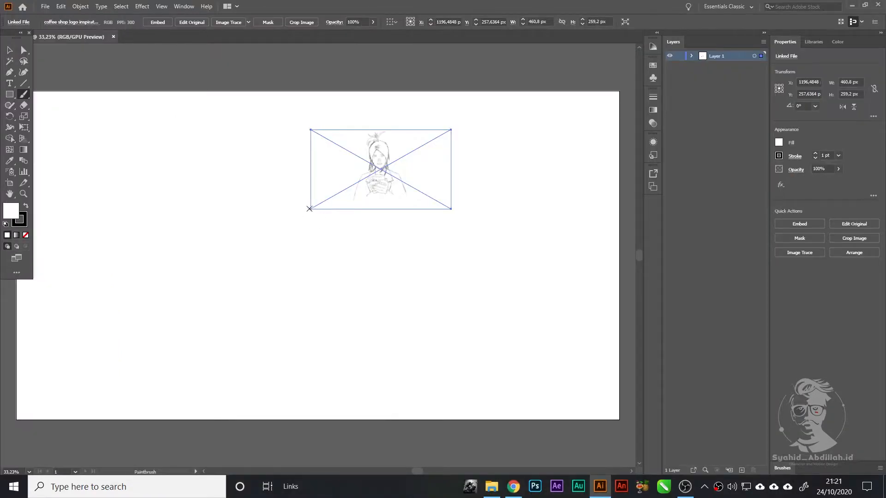
# Step: Switch to Illustrator and enlarge the placed sketch image to about 1776 × 999 px, positioning it within the artboard
pyautogui.click(9, 50)
pyautogui.moveTo(311, 211); pyautogui.dragTo(91, 318)
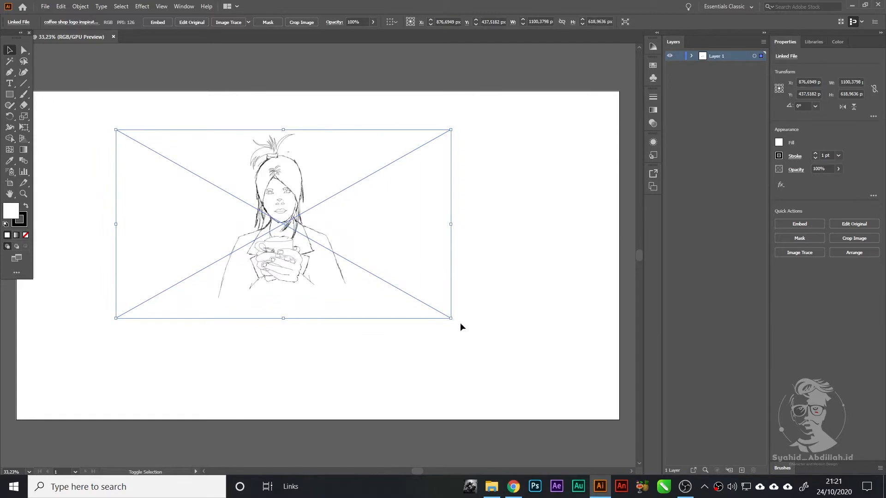
pyautogui.moveTo(452, 319); pyautogui.dragTo(565, 428)
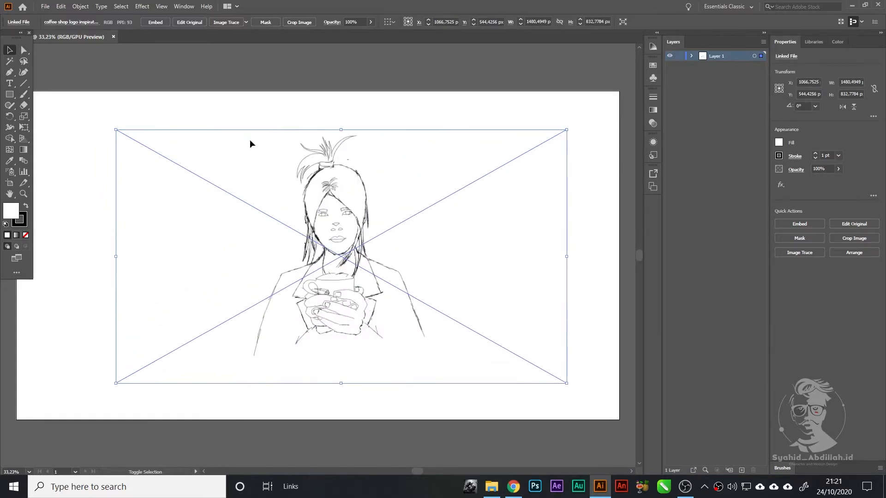
pyautogui.click(77, 111)
pyautogui.moveTo(115, 129); pyautogui.dragTo(26, 79)
pyautogui.moveTo(310, 162); pyautogui.dragTo(316, 187)
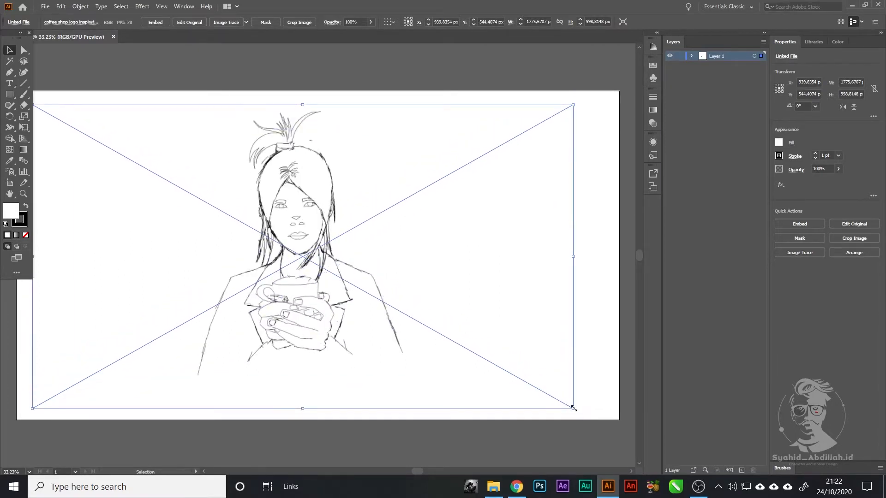
pyautogui.moveTo(574, 408); pyautogui.dragTo(410, 292)
pyautogui.moveTo(331, 223)
pyautogui.mouseDown()
pyautogui.moveTo(423, 264)
pyautogui.moveTo(415, 259)
pyautogui.mouseUp()
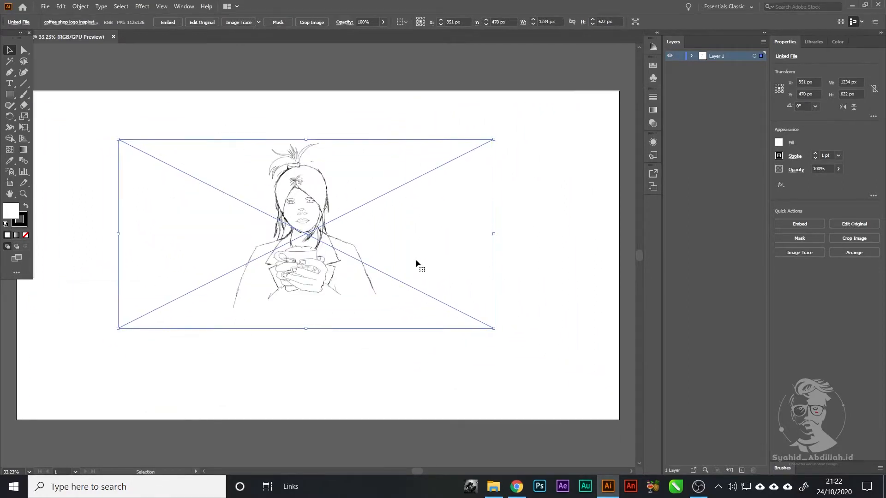
pyautogui.hotkey('ctrl', 'z')
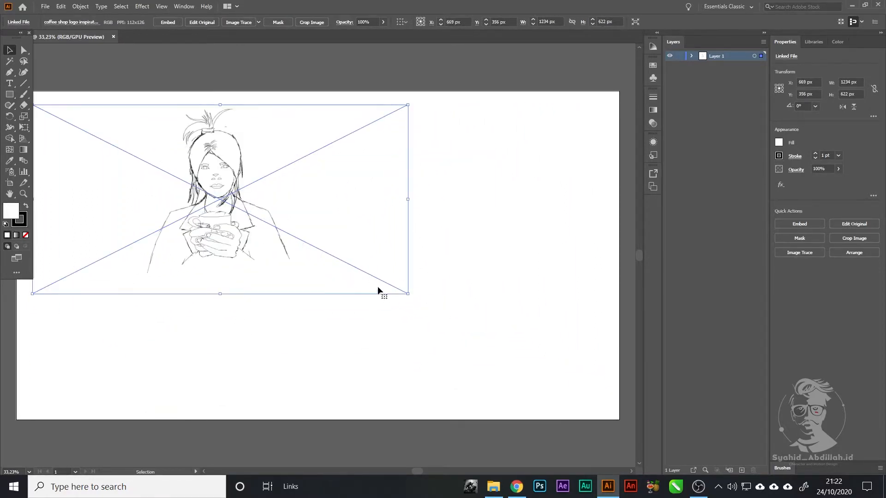
pyautogui.hotkey('ctrl', 'z')
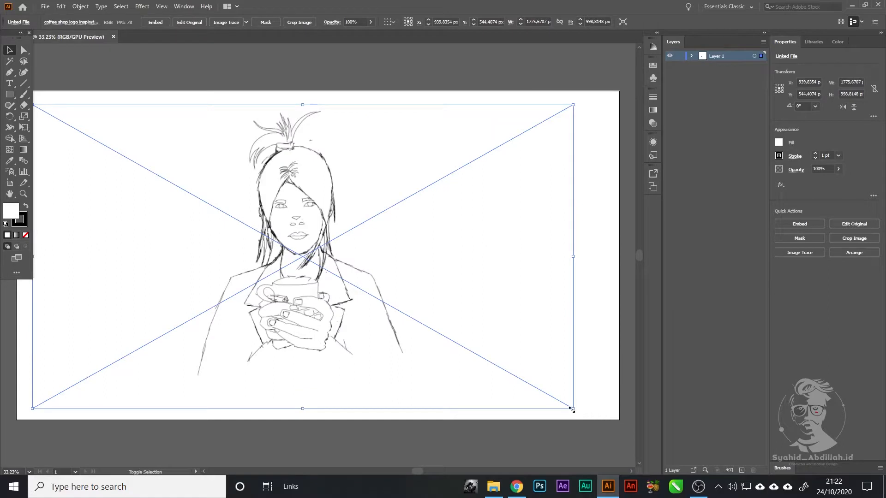
# Step: Scale the placed sketch down proportionally to about 1175 × 661 px and move it near the artboard's centre
pyautogui.moveTo(572, 409)
pyautogui.mouseDown()
pyautogui.moveTo(499, 352)
pyautogui.moveTo(421, 323)
pyautogui.mouseUp()
pyautogui.moveTo(305, 248)
pyautogui.mouseDown()
pyautogui.moveTo(366, 271)
pyautogui.moveTo(377, 261)
pyautogui.mouseUp()
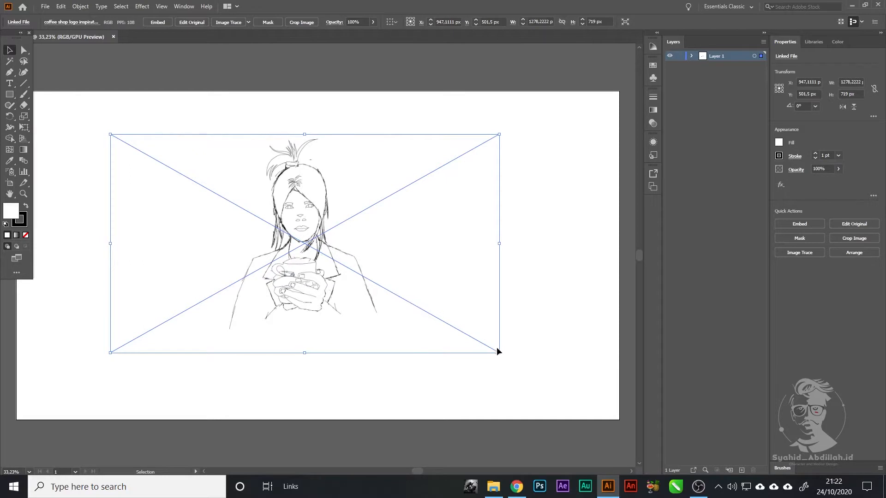
pyautogui.moveTo(501, 354); pyautogui.dragTo(476, 338)
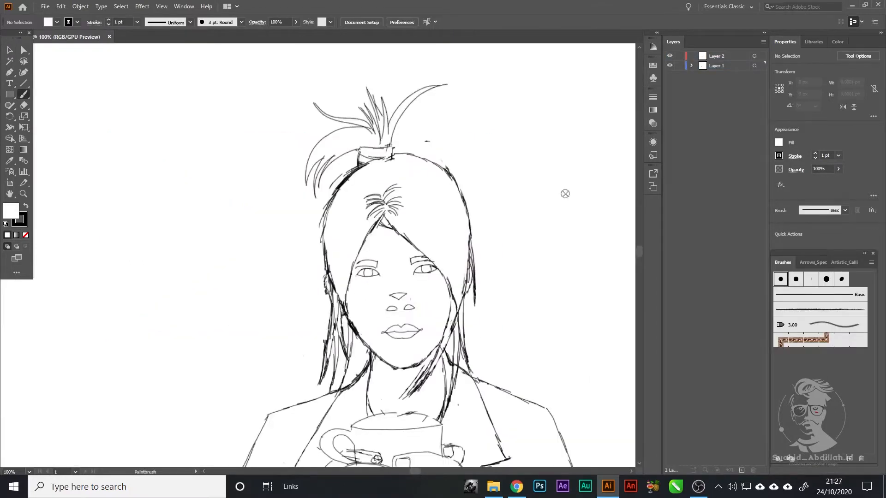
# Step: Reduce the opacity of the linked sketch image in Layer 1 to 22%
pyautogui.click(692, 66)
pyautogui.click(754, 76)
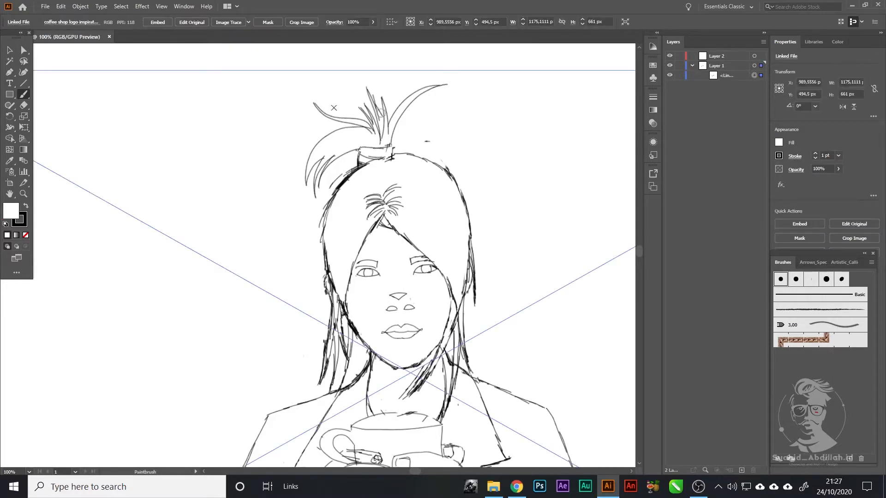
pyautogui.click(373, 21)
pyautogui.moveTo(372, 33); pyautogui.dragTo(348, 37)
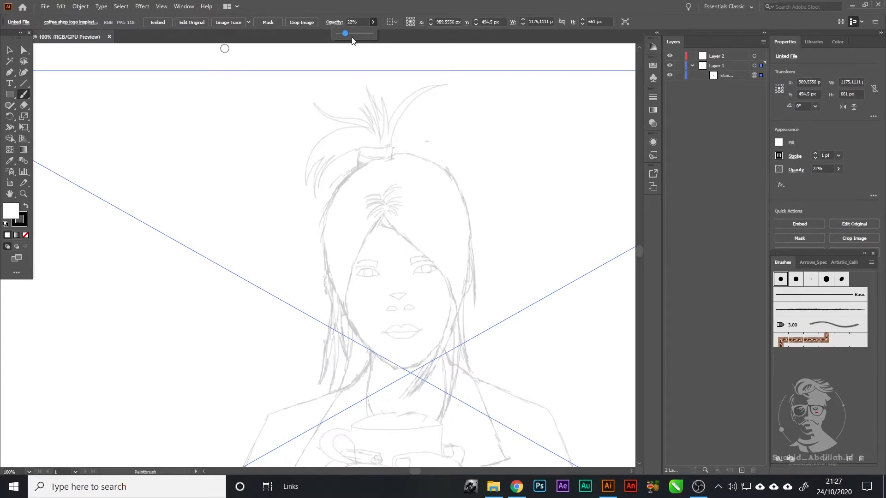
# Step: Target Layer 2 and try a Paintbrush stroke along the hairline beside the face
pyautogui.click(731, 55)
pyautogui.click(753, 56)
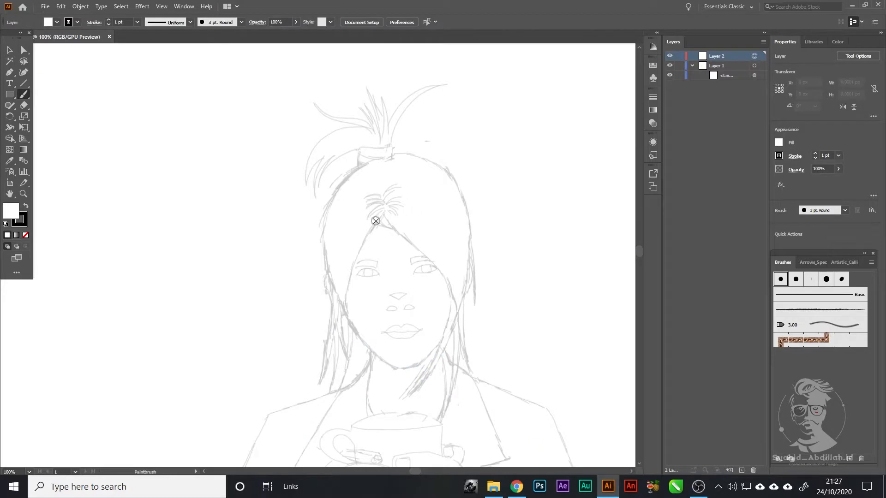
pyautogui.click(539, 165)
pyautogui.hotkey('ctrl', 'z')
pyautogui.moveTo(380, 218)
pyautogui.mouseDown()
pyautogui.moveTo(354, 255)
pyautogui.moveTo(349, 314)
pyautogui.mouseUp()
pyautogui.hotkey('ctrl', 'z')
pyautogui.hotkey('ctrl', 'z')
pyautogui.hotkey('ctrl', 'z')
# Step: Change the calligraphic brush's size in its options and test it with a wavy stroke beside the portrait
pyautogui.click(872, 262)
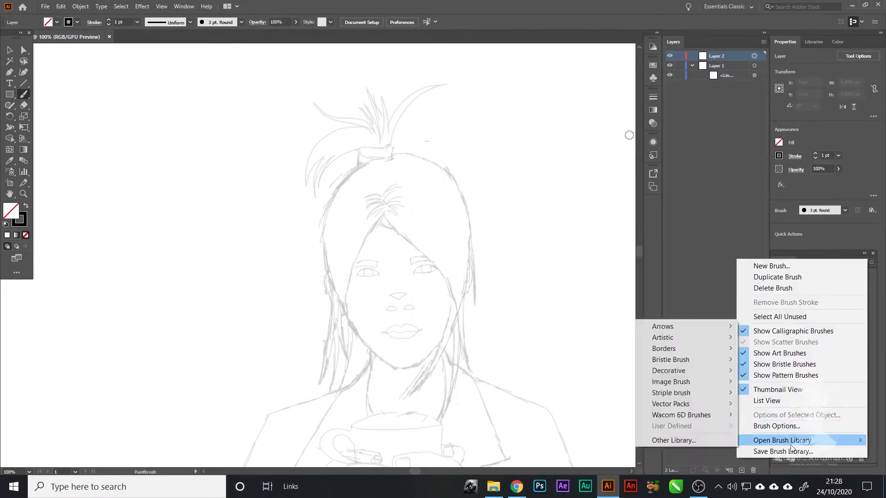
pyautogui.click(785, 425)
pyautogui.click(421, 299)
pyautogui.click(493, 321)
pyautogui.moveTo(550, 199); pyautogui.dragTo(524, 279)
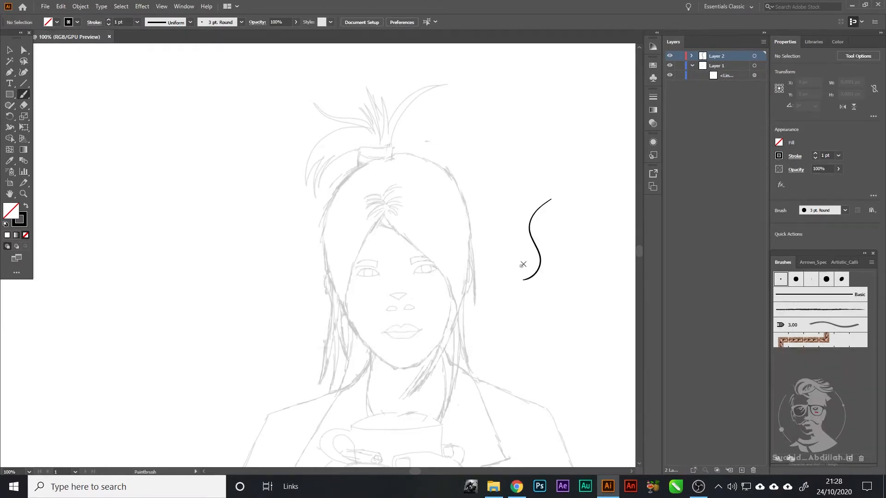
pyautogui.hotkey('ctrl', 'z')
# Step: Try to trace the hairline from the parting down to the cheek on Layer 2
pyautogui.moveTo(382, 217)
pyautogui.mouseDown()
pyautogui.moveTo(348, 325)
pyautogui.moveTo(387, 212)
pyautogui.mouseUp()
pyautogui.hotkey('ctrl', 'z')
pyautogui.hotkey('ctrl', 'z')
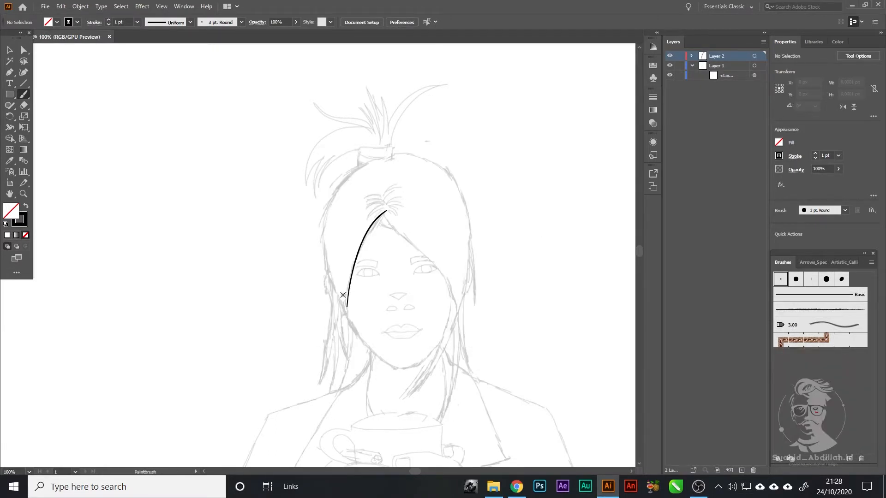
pyautogui.hotkey('ctrl', 'z')
pyautogui.moveTo(350, 315)
pyautogui.mouseDown()
pyautogui.moveTo(394, 226)
pyautogui.moveTo(338, 305)
pyautogui.moveTo(357, 302)
pyautogui.moveTo(343, 301)
pyautogui.moveTo(349, 287)
pyautogui.moveTo(341, 300)
pyautogui.moveTo(350, 314)
pyautogui.moveTo(385, 211)
pyautogui.mouseUp()
pyautogui.hotkey('ctrl', 'z')
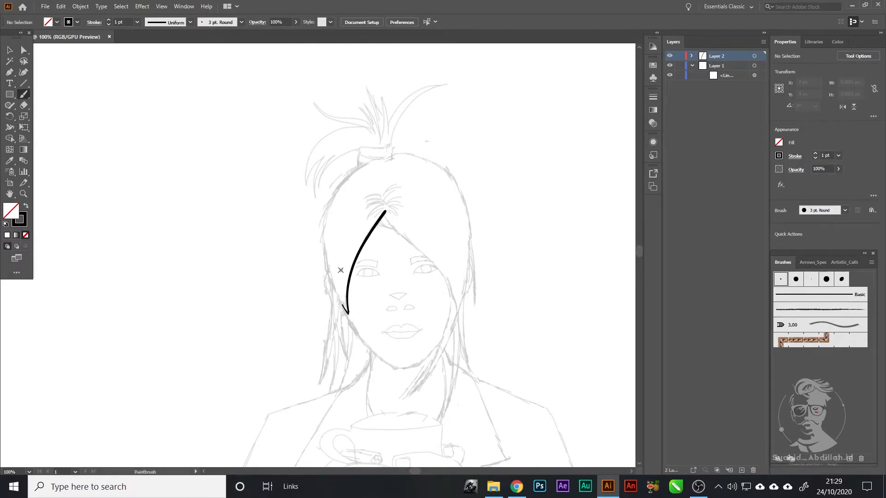
# Step: Undo the trial hairline strokes and the brush size change
pyautogui.hotkey('ctrl', 'z')
pyautogui.hotkey('ctrl', 'z')
pyautogui.hotkey('ctrl', 'z')
pyautogui.hotkey('ctrl', 'z')
pyautogui.hotkey('ctrl', 'z')
pyautogui.hotkey('ctrl', 'z')
pyautogui.hotkey('ctrl', 'z')
pyautogui.hotkey('ctrl', 'z')
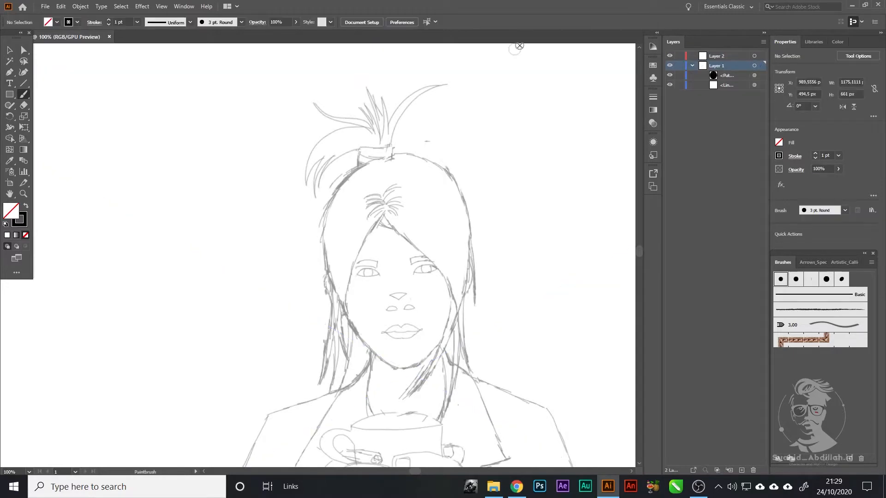
pyautogui.moveTo(348, 311)
pyautogui.mouseDown()
pyautogui.moveTo(389, 216)
pyautogui.moveTo(348, 313)
pyautogui.mouseUp()
pyautogui.hotkey('ctrl', 'z')
# Step: Set the 3 pt. Round calligraphic brush's size to 3 pt and apply the change to the existing strokes
pyautogui.click(871, 263)
pyautogui.click(776, 425)
pyautogui.click(424, 299)
pyautogui.press('BackSpace')
pyautogui.click(493, 320)
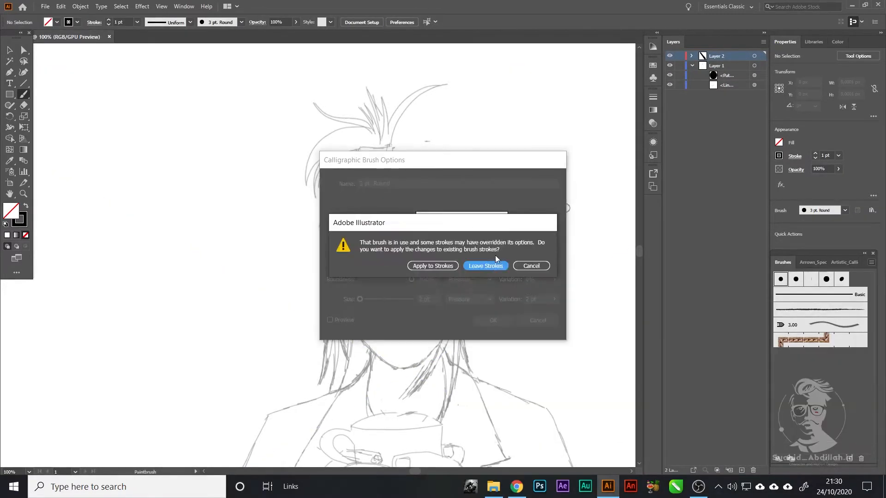
pyautogui.click(497, 262)
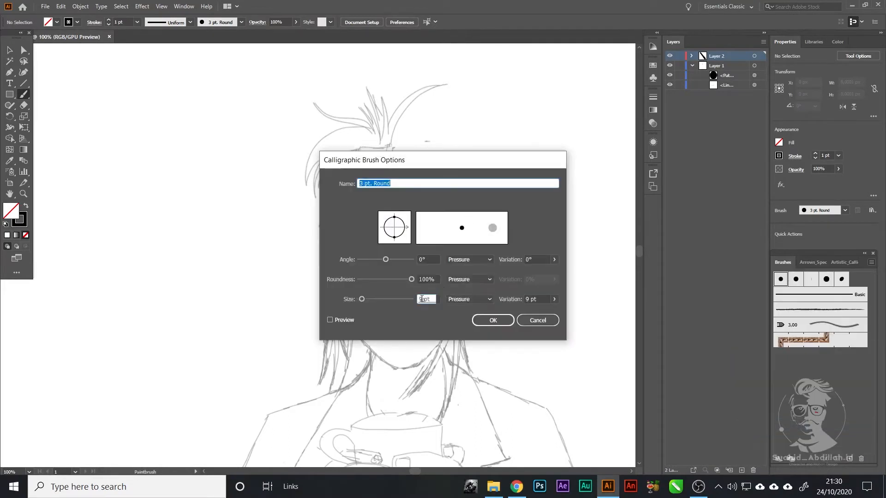
pyautogui.click(422, 299)
pyautogui.press('BackSpace')
pyautogui.write('3')
pyautogui.click(494, 321)
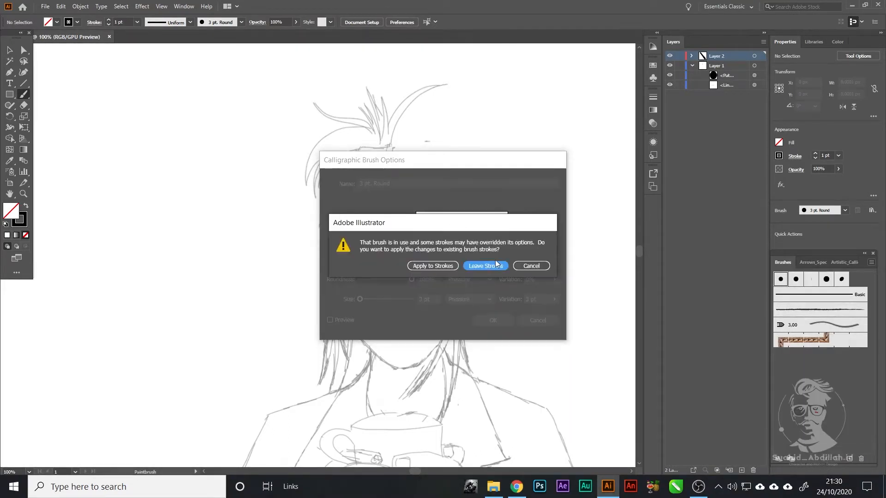
pyautogui.click(448, 262)
# Step: Clean up the first hairline stroke and trace the hairline on both sides of the face from the parting with the Paintbrush
pyautogui.press('e')
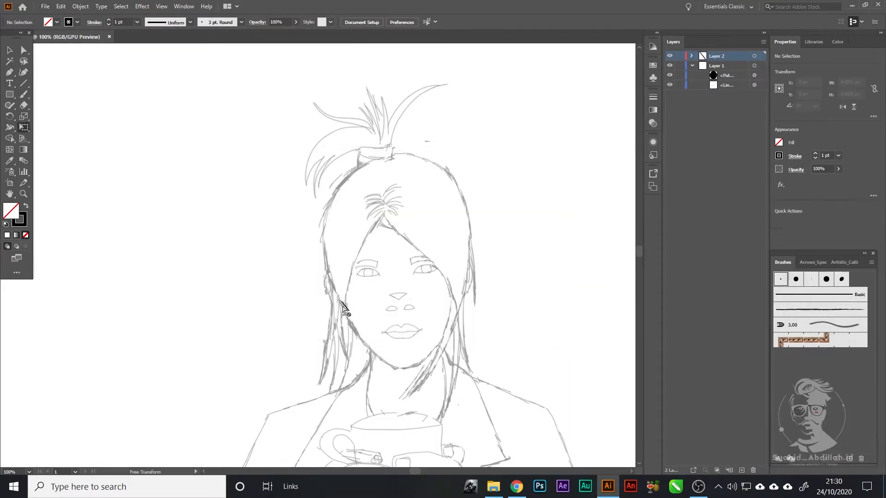
pyautogui.hotkey('shift', 'e')
pyautogui.moveTo(343, 303)
pyautogui.mouseDown()
pyautogui.moveTo(398, 189)
pyautogui.moveTo(392, 227)
pyautogui.moveTo(418, 254)
pyautogui.mouseUp()
pyautogui.press('b')
pyautogui.hotkey('ctrl', 'z')
pyautogui.moveTo(393, 226)
pyautogui.mouseDown()
pyautogui.moveTo(471, 287)
pyautogui.moveTo(439, 277)
pyautogui.moveTo(471, 283)
pyautogui.moveTo(433, 263)
pyautogui.moveTo(468, 285)
pyautogui.mouseUp()
pyautogui.hotkey('ctrl', 'z')
pyautogui.hotkey('ctrl', 'z')
pyautogui.hotkey('ctrl', 'z')
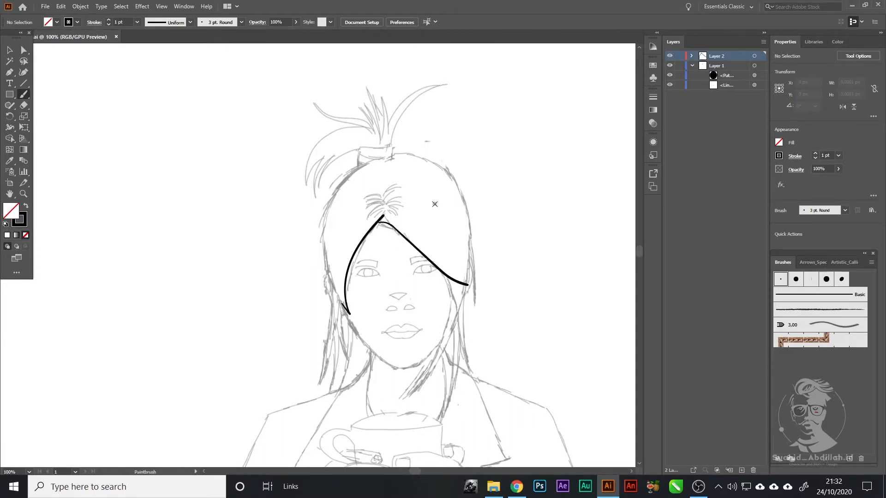
# Step: Trace the outer strand curving down from the side of the topknot with the Paintbrush
pyautogui.moveTo(362, 167); pyautogui.dragTo(347, 312)
pyautogui.hotkey('ctrl', 'z')
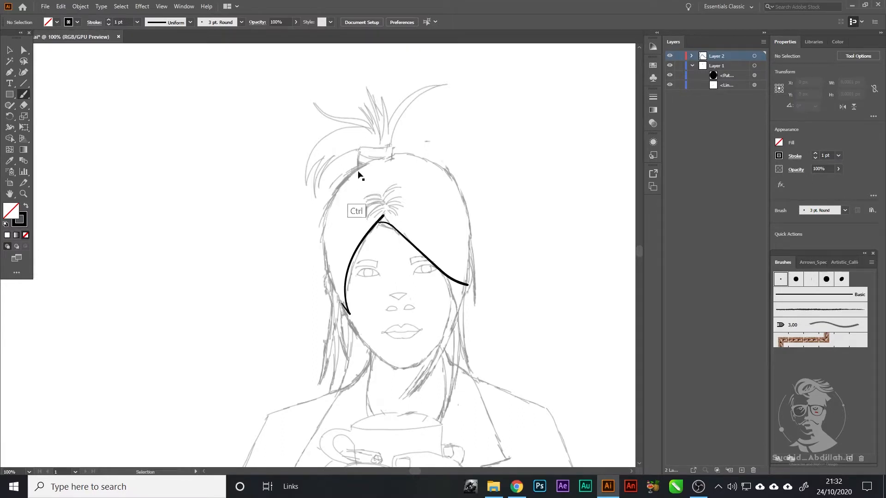
pyautogui.hotkey('ctrl', 'z')
pyautogui.moveTo(326, 216)
pyautogui.mouseDown()
pyautogui.moveTo(344, 308)
pyautogui.moveTo(353, 177)
pyautogui.moveTo(343, 303)
pyautogui.moveTo(336, 199)
pyautogui.moveTo(374, 154)
pyautogui.moveTo(357, 131)
pyautogui.moveTo(358, 170)
pyautogui.moveTo(359, 156)
pyautogui.moveTo(396, 147)
pyautogui.moveTo(318, 194)
pyautogui.mouseUp()
pyautogui.hotkey('ctrl', 'z')
pyautogui.hotkey('ctrl', 'z')
pyautogui.hotkey('ctrl', 'z')
pyautogui.hotkey('ctrl', 'z')
pyautogui.moveTo(362, 149); pyautogui.dragTo(316, 194)
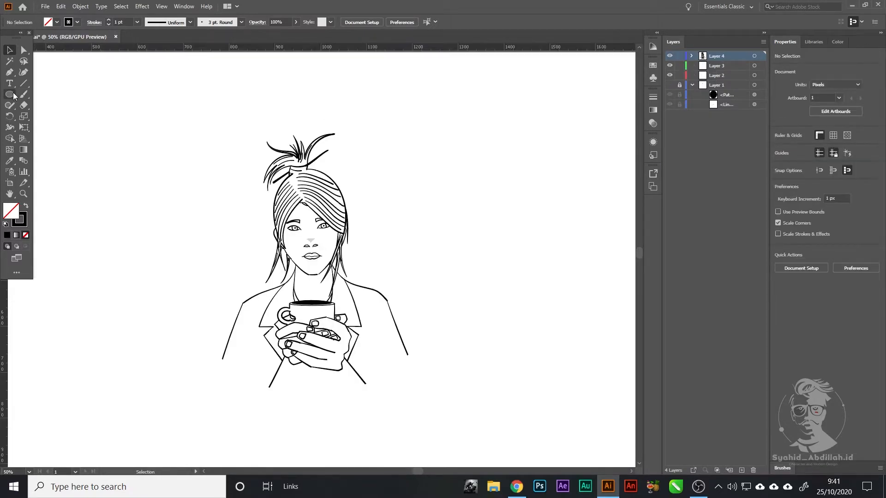
# Step: Draw a circle framing the line-art portrait of the woman holding the cup
pyautogui.click(13, 95)
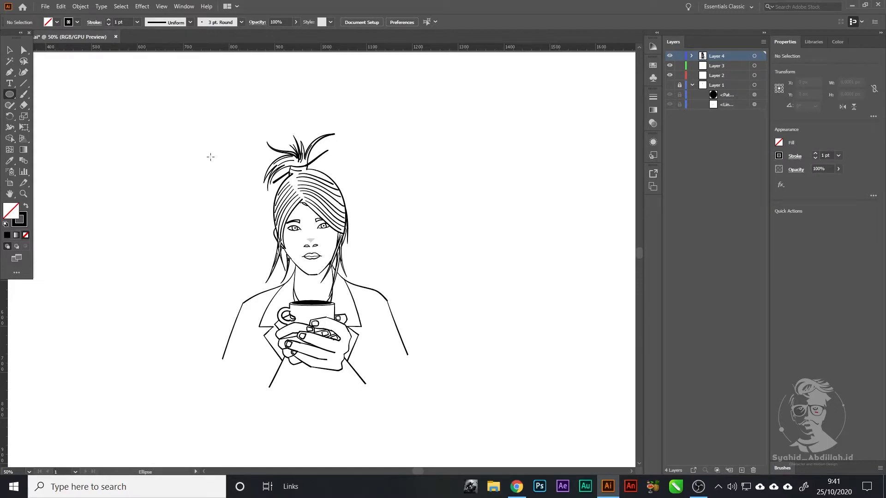
pyautogui.moveTo(193, 148); pyautogui.dragTo(442, 396)
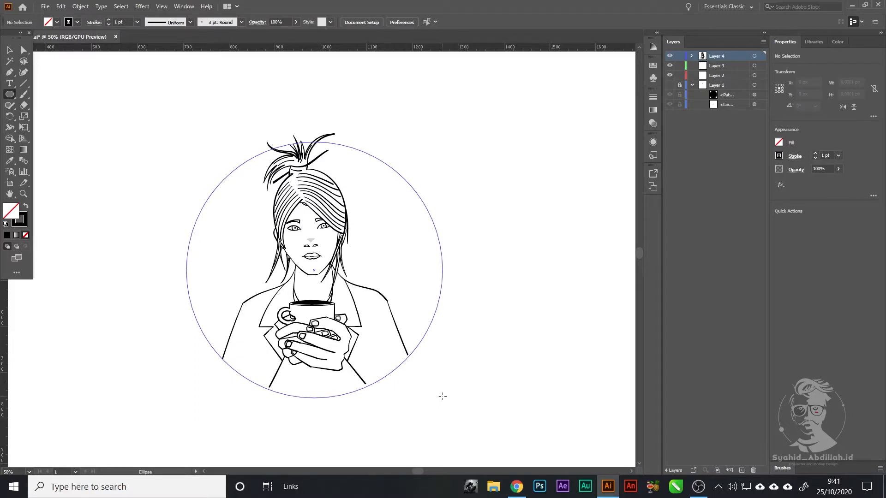
# Step: Finish the framing circle around the portrait and enlarge it to about 583 px in diameter so it encloses the topknot
pyautogui.moveTo(443, 396); pyautogui.dragTo(442, 395)
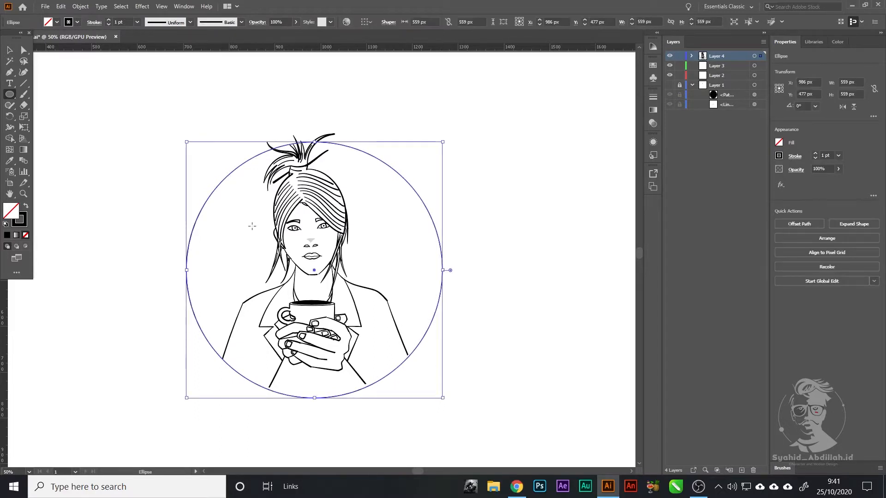
pyautogui.moveTo(187, 142); pyautogui.dragTo(178, 134)
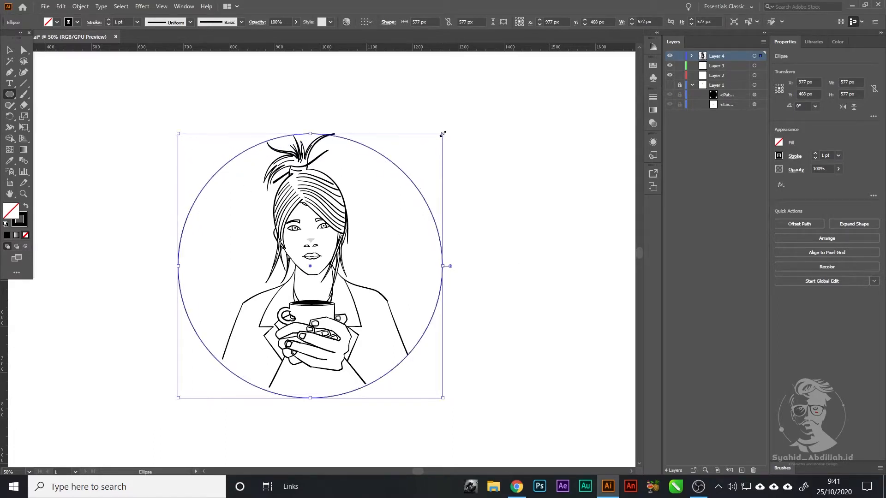
pyautogui.moveTo(443, 134); pyautogui.dragTo(445, 131)
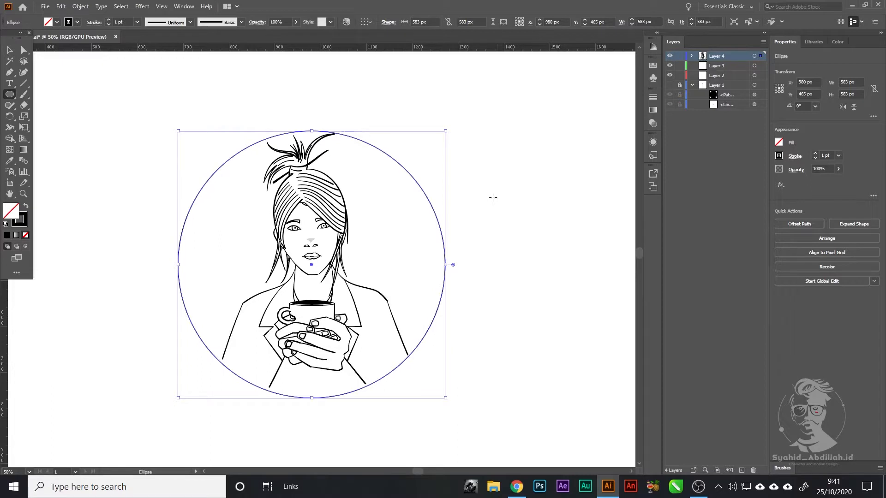
# Step: Nudge the framing circle to about X 983 px, Y 460 px so it sits around the portrait
pyautogui.press('Right')
pyautogui.press('Right')
pyautogui.press('Right')
pyautogui.press('Right')
pyautogui.press('Right')
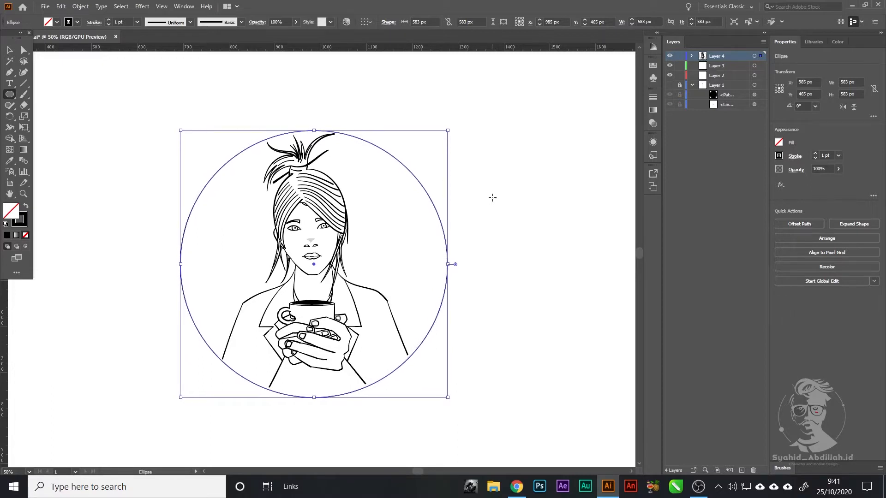
pyautogui.press('Up')
pyautogui.press('Up')
pyautogui.press('Up')
pyautogui.press('Up')
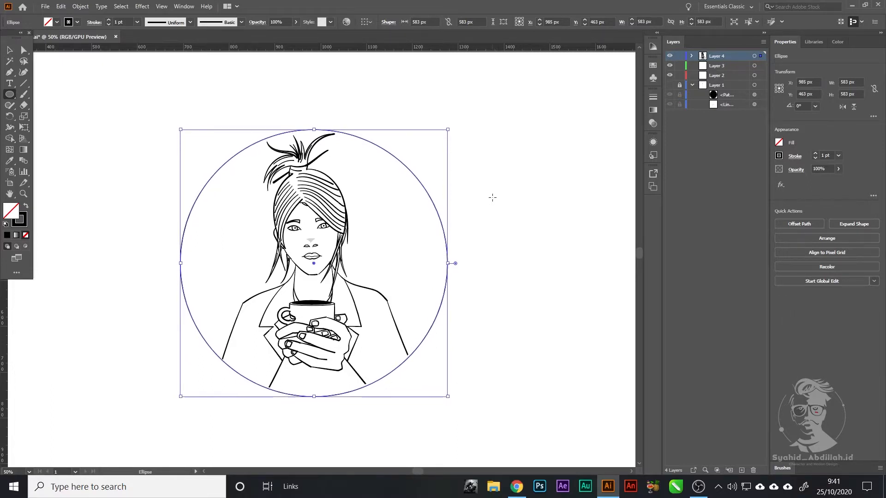
pyautogui.press('Left')
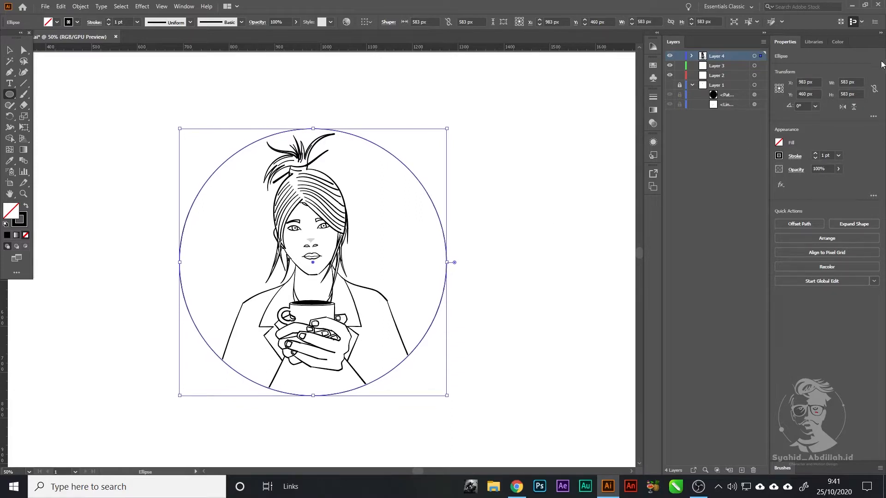
# Step: Remove the circle's stroke and place the text SYAHIFEE along its path with the Type on a Path Tool
pyautogui.click(779, 157)
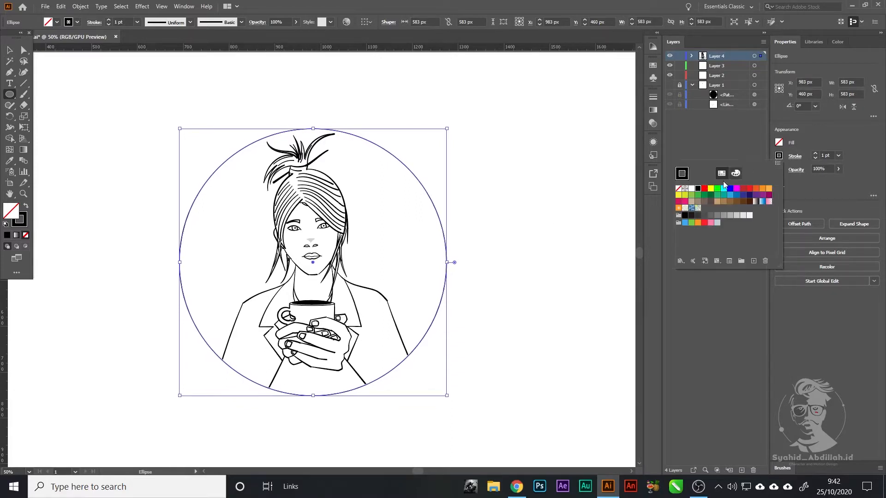
pyautogui.click(678, 190)
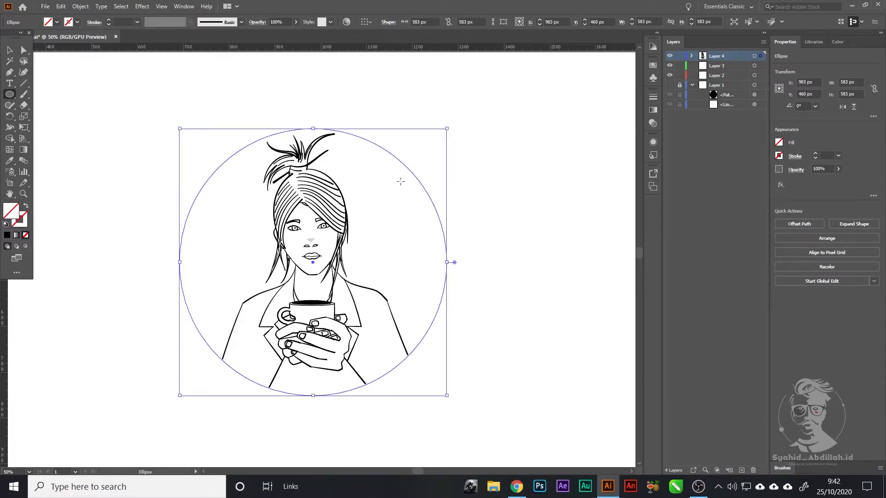
pyautogui.click(11, 85)
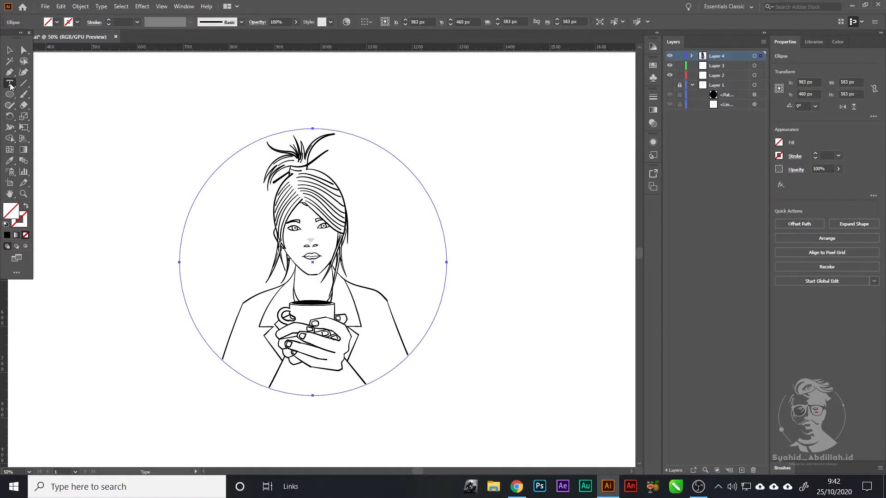
pyautogui.click(11, 85)
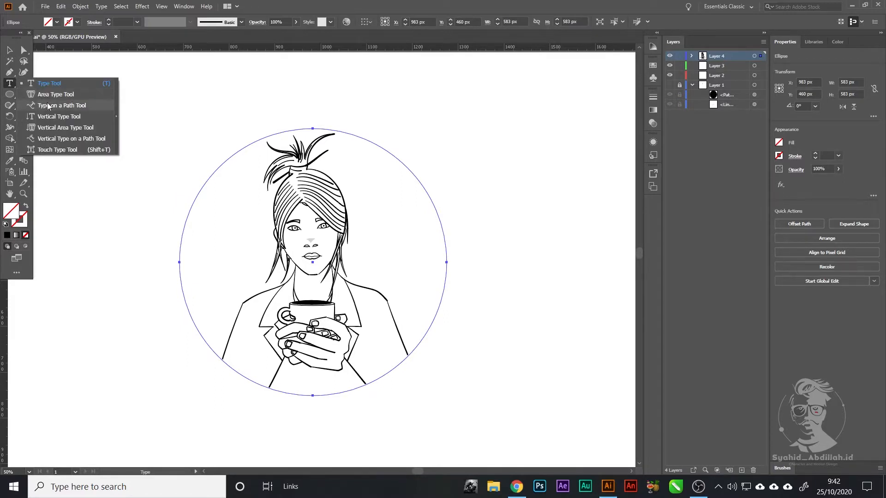
pyautogui.click(48, 106)
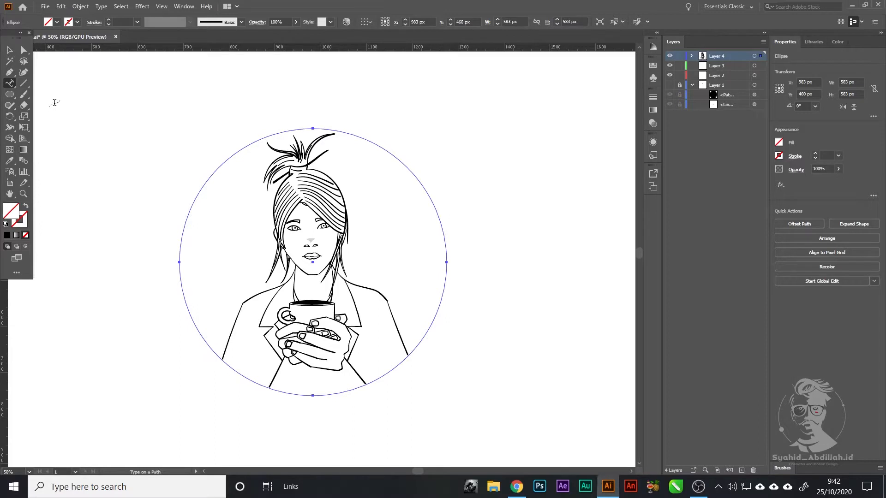
pyautogui.click(181, 234)
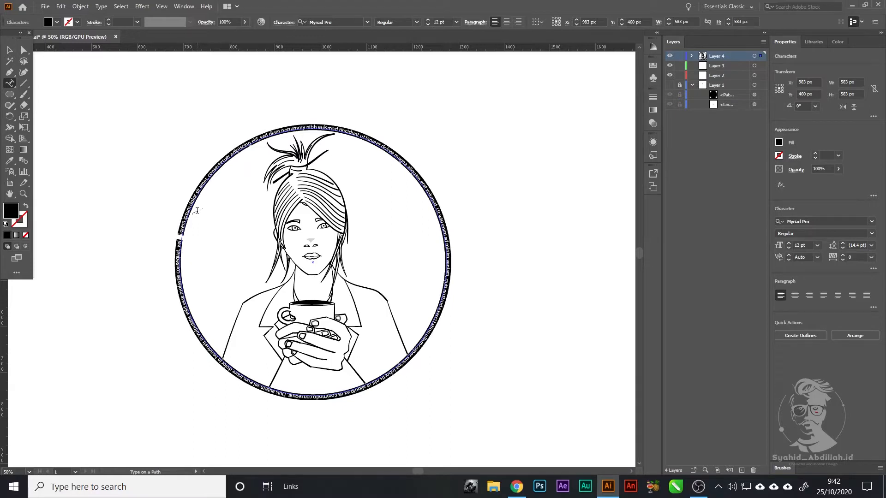
pyautogui.press('Delete')
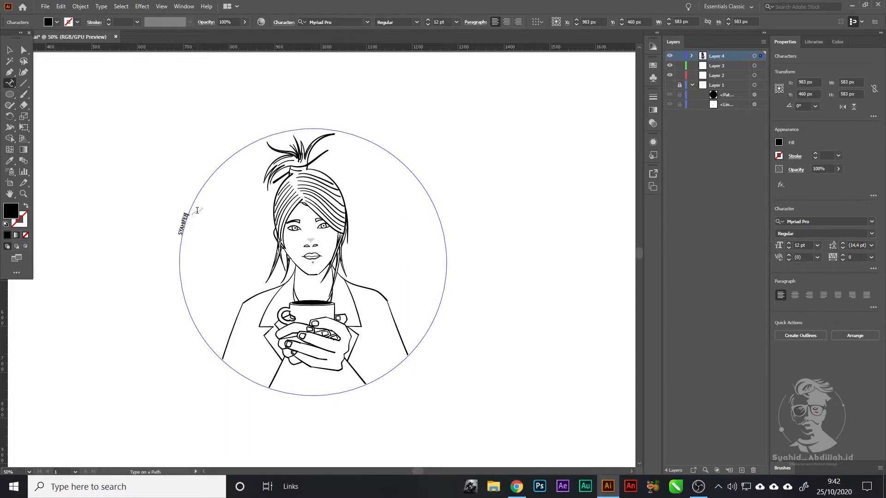
# Step: Select the whole SYAHIFEE text on the circle and set its font size to 72 pt
pyautogui.click(186, 213)
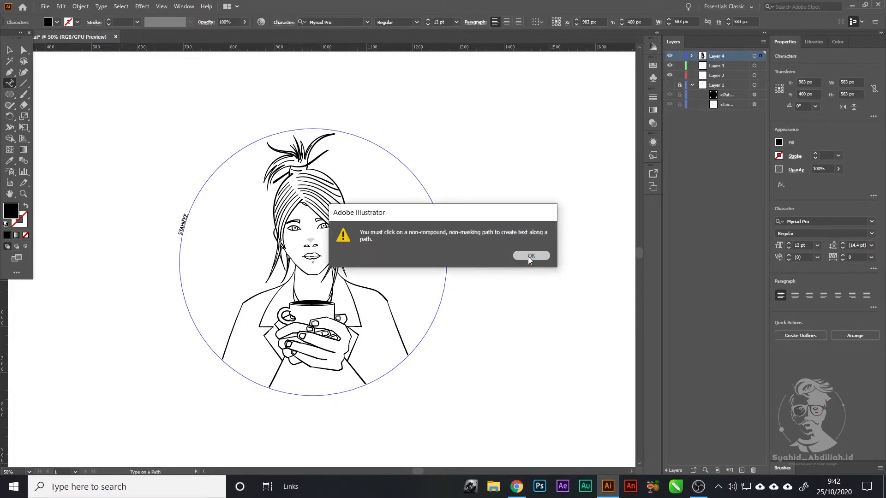
pyautogui.click(531, 257)
pyautogui.click(184, 224)
pyautogui.hotkey('ctrl', 'a')
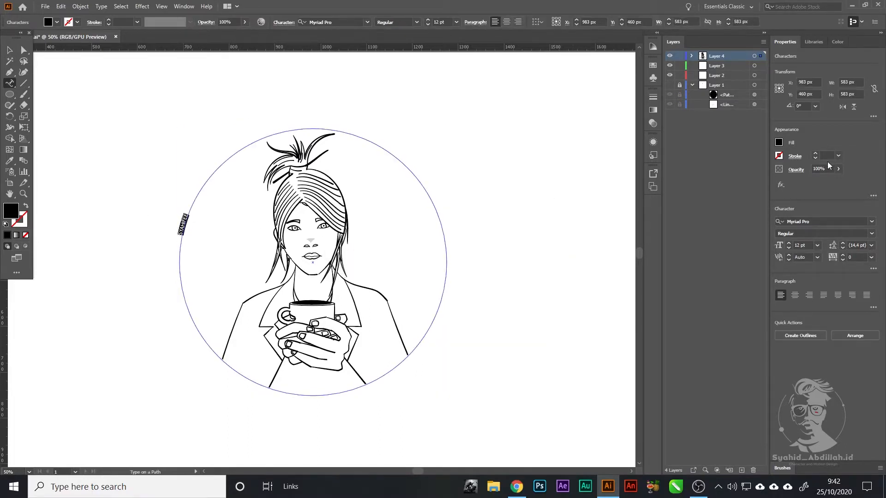
pyautogui.click(818, 245)
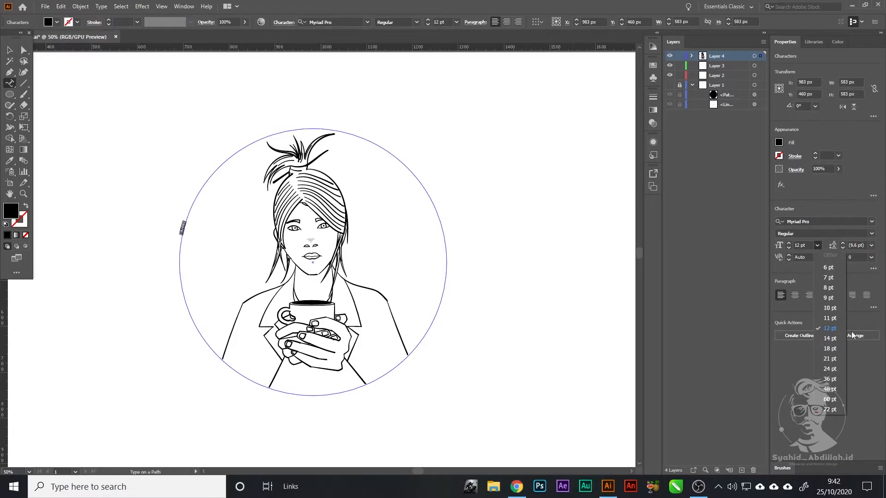
pyautogui.click(834, 409)
# Step: Change the font of the curved SYAHIFEE text to Jenriv Titling
pyautogui.click(872, 221)
pyautogui.scroll(-10, 805, 299)
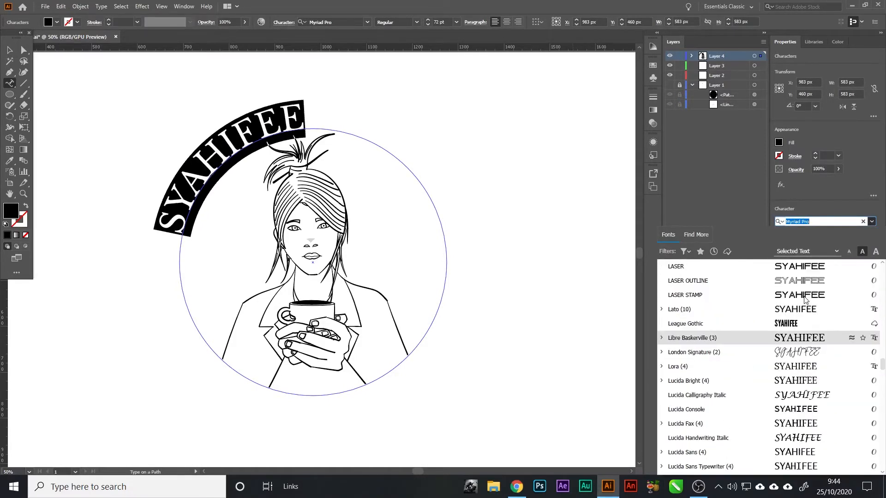
pyautogui.scroll(8, 806, 299)
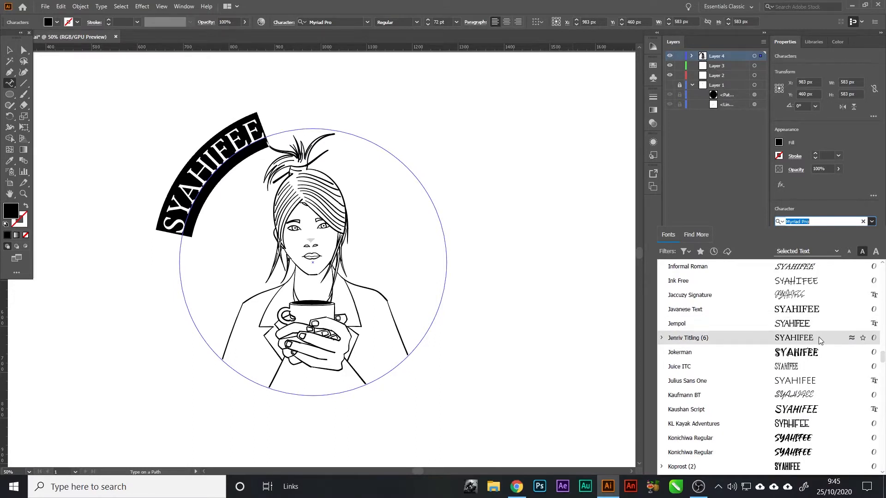
pyautogui.click(818, 338)
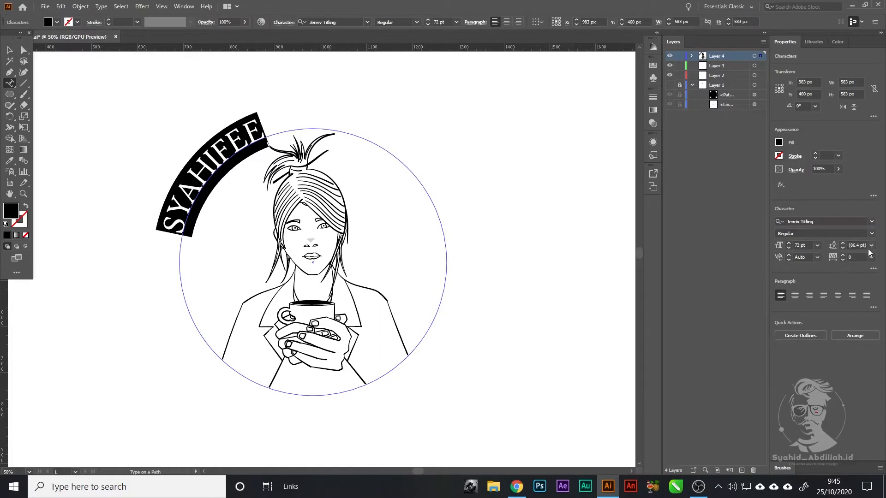
# Step: Widen the tracking of the curved SYAHIFEE text
pyautogui.click(872, 257)
pyautogui.click(861, 394)
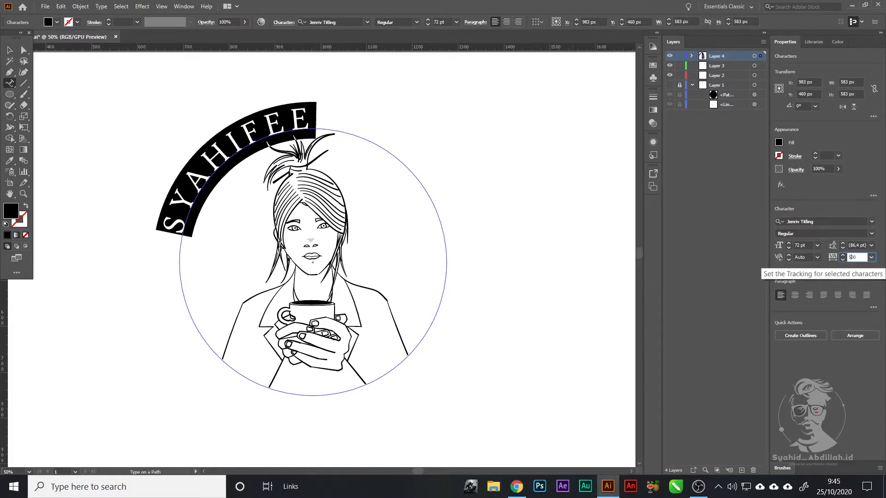
pyautogui.write('50000')
pyautogui.press('Return')
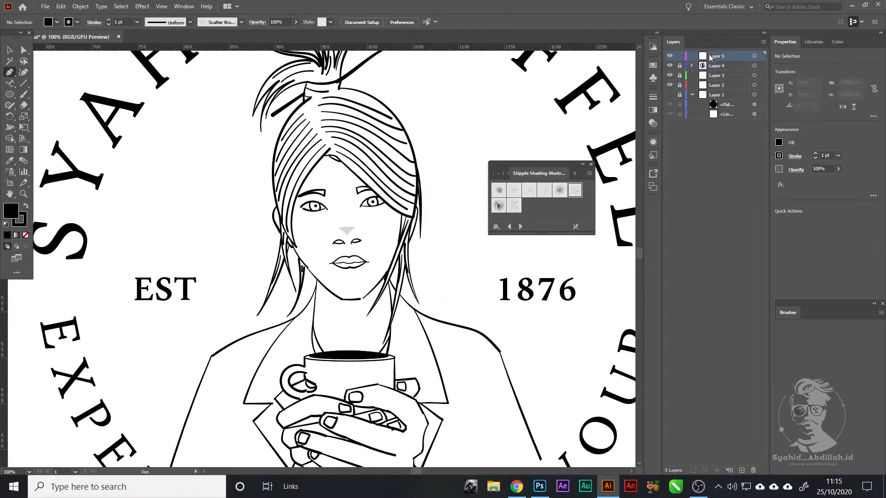
# Step: Draw a closed black shadow shape about 50 by 86 px on the neck, from the jawline down to the cup, with the Pen tool
pyautogui.click(342, 300)
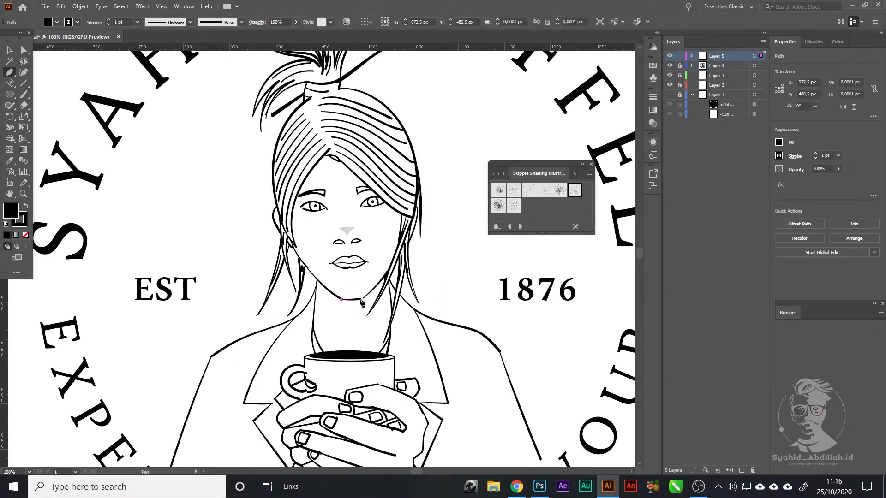
pyautogui.click(360, 300)
pyautogui.moveTo(387, 273); pyautogui.dragTo(399, 258)
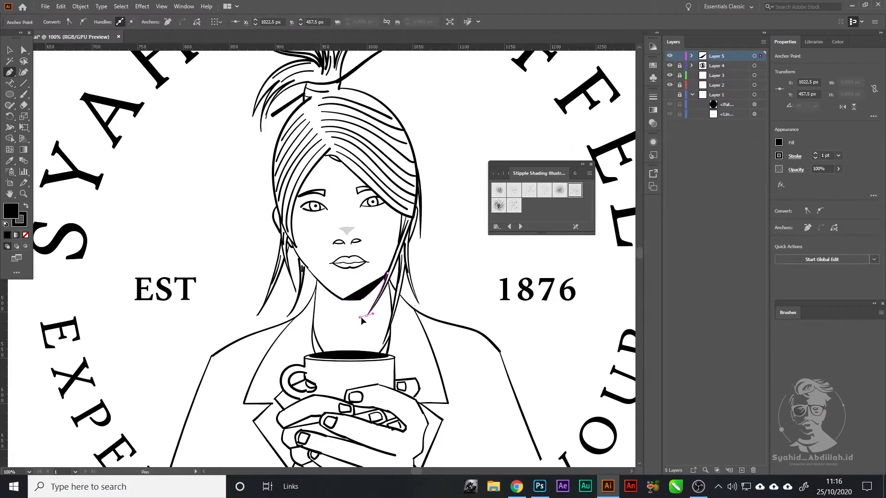
pyautogui.click(367, 316)
pyautogui.click(388, 276)
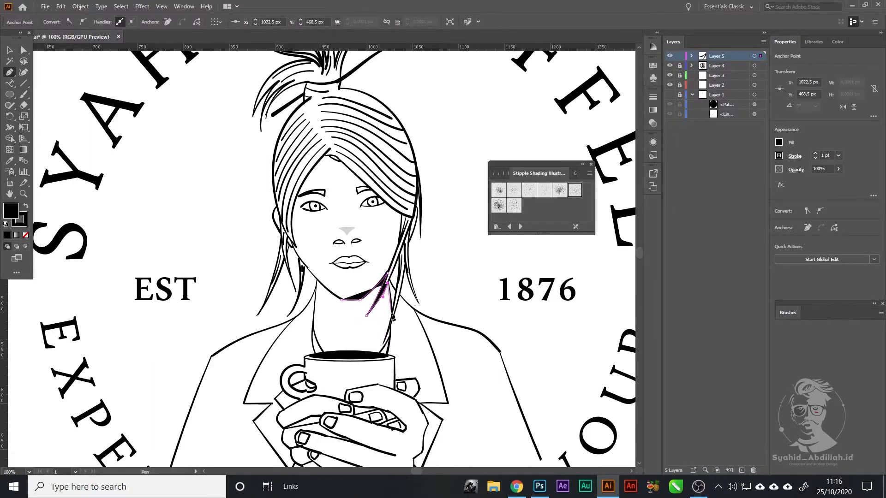
pyautogui.click(391, 324)
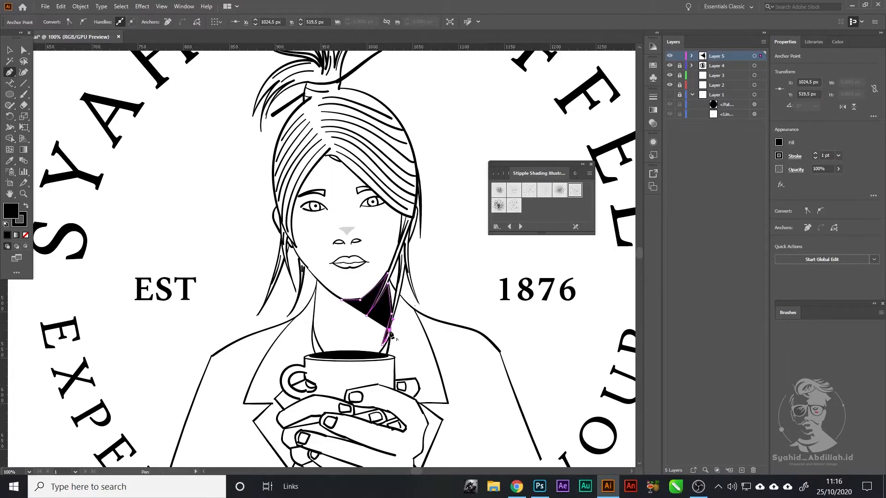
pyautogui.click(356, 352)
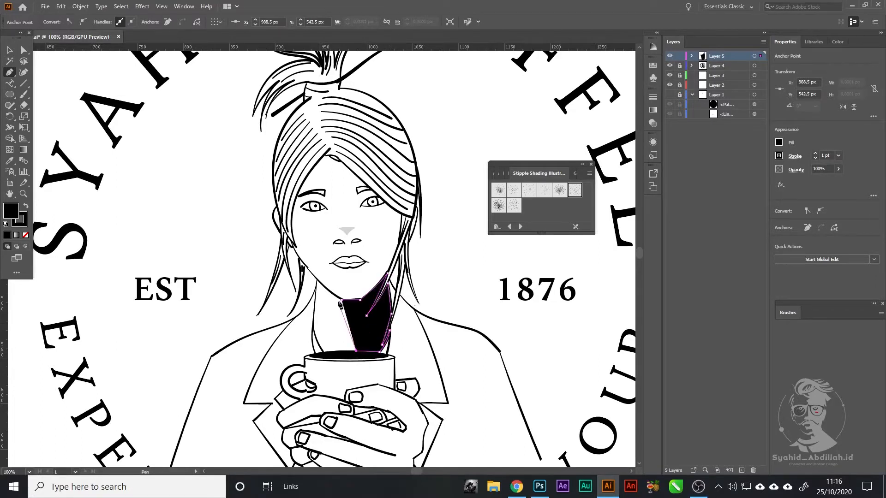
pyautogui.click(346, 301)
pyautogui.moveTo(345, 301); pyautogui.dragTo(345, 301)
pyautogui.press('v')
pyautogui.click(336, 334)
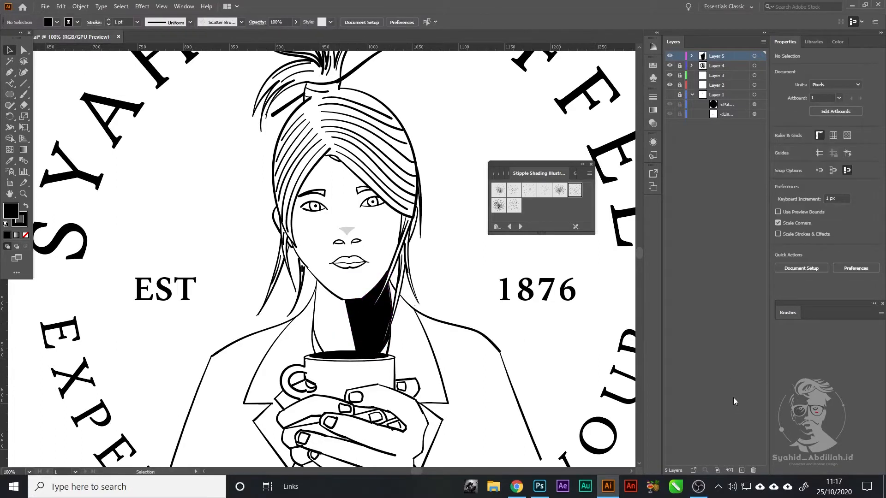
# Step: Create a new layer and place it directly beneath Layer 5, which holds the neck shadow
pyautogui.click(742, 470)
pyautogui.moveTo(711, 60); pyautogui.dragTo(713, 70)
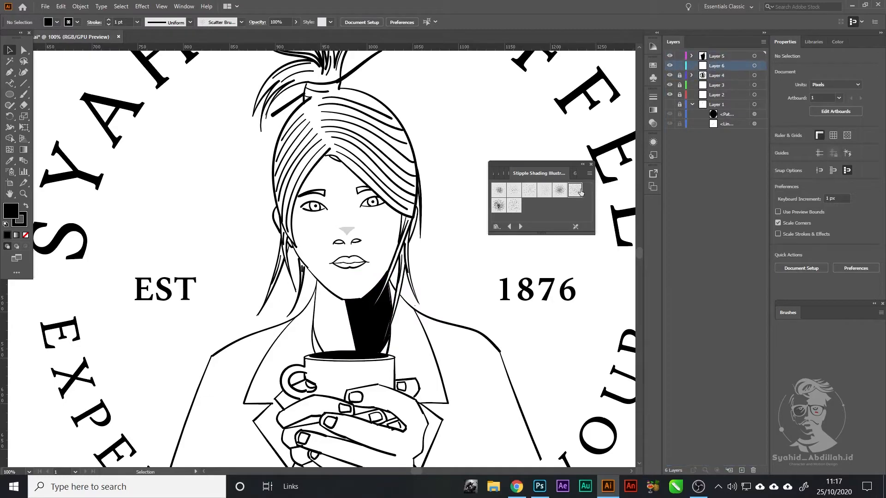
# Step: Paint a stipple scatter brush stroke on the neck and try to clip it with the neck shadow shape as a clipping mask
pyautogui.click(29, 93)
pyautogui.moveTo(383, 305); pyautogui.dragTo(366, 334)
pyautogui.press('v')
pyautogui.click(364, 337)
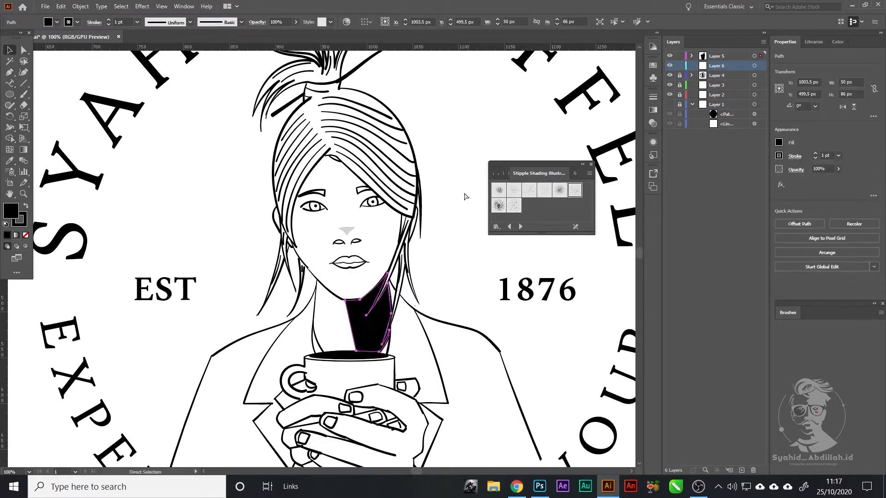
pyautogui.keyDown('shift'); pyautogui.click(372, 322); pyautogui.keyUp('shift')
pyautogui.rightClick(383, 322)
pyautogui.click(436, 214)
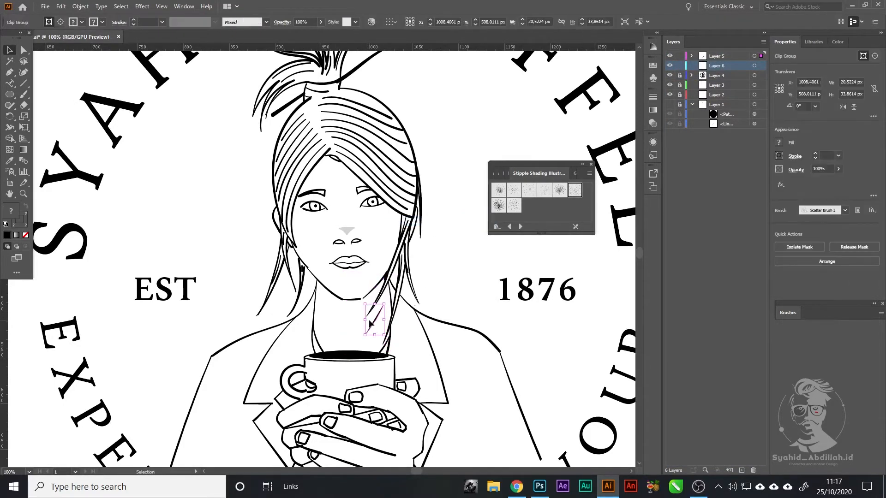
# Step: Stipple the neck further with Scatter Brush 3, then undo the stipple strokes and the clipping mask
pyautogui.click(374, 261)
pyautogui.press('b')
pyautogui.moveTo(376, 330); pyautogui.dragTo(354, 310)
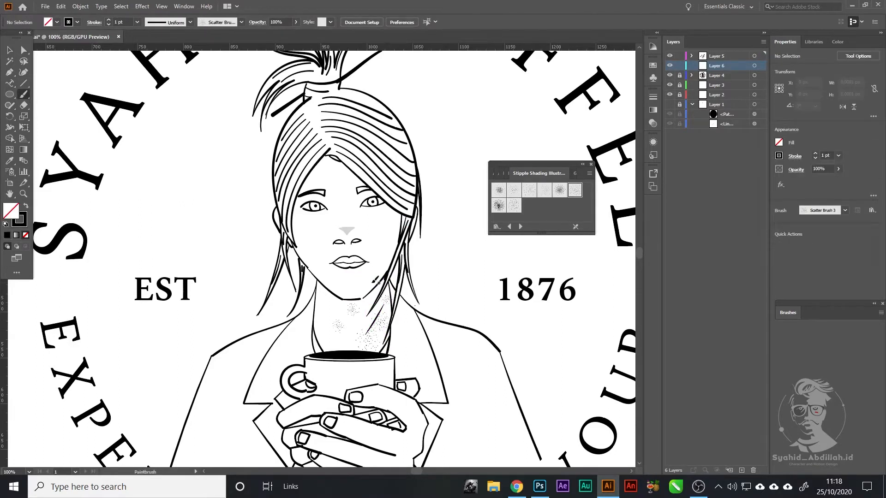
pyautogui.hotkey('ctrl', 'z')
pyautogui.hotkey('ctrl', 'z')
pyautogui.press('Delete')
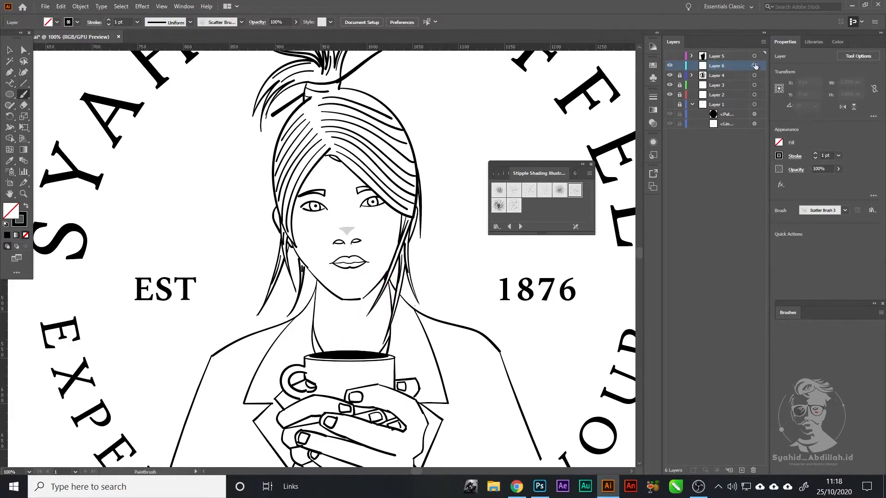
pyautogui.hotkey('ctrl', 'z')
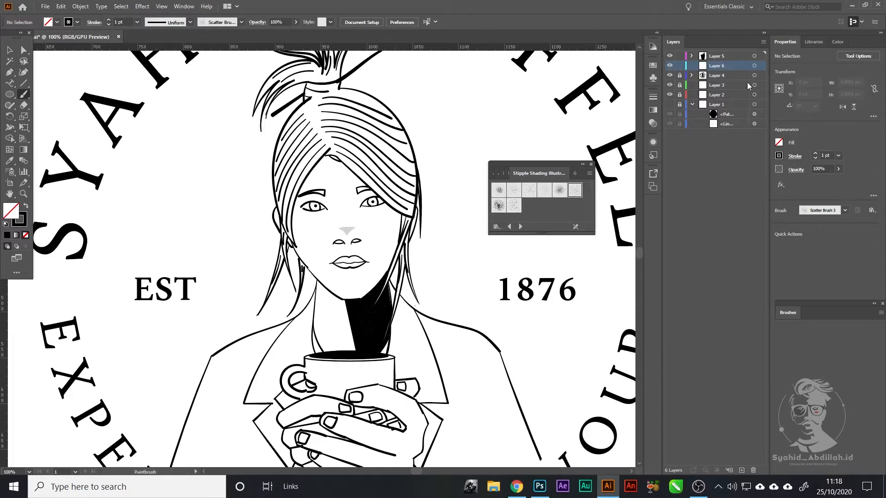
# Step: Target Layer 6 and temporarily hide Layer 5 to check the neck area without the shadow shape
pyautogui.click(755, 66)
pyautogui.click(670, 57)
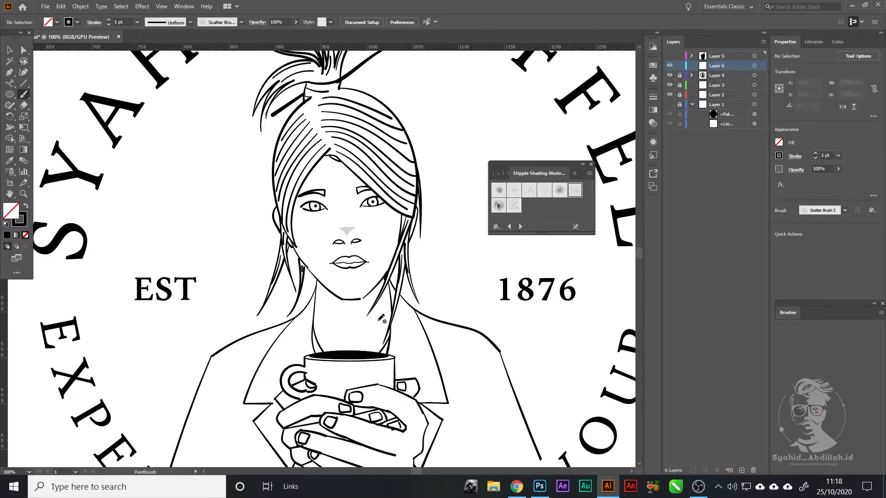
pyautogui.click(670, 57)
# Step: Remove the fill from the neck shadow shape, try to clip the neck stipple with it as a clipping mask, and undo the mask
pyautogui.press('v')
pyautogui.click(371, 324)
pyautogui.click(779, 143)
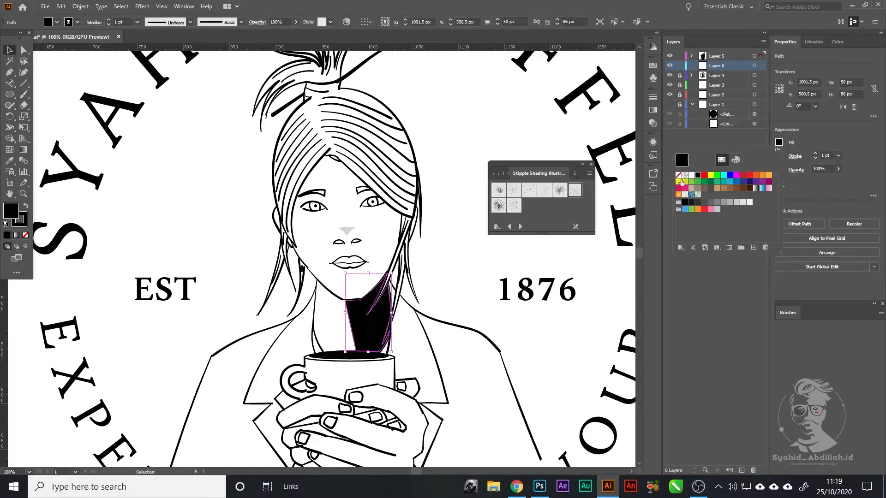
pyautogui.click(678, 176)
pyautogui.click(376, 318)
pyautogui.keyDown('shift'); pyautogui.click(354, 340); pyautogui.keyUp('shift')
pyautogui.rightClick(376, 321)
pyautogui.click(412, 213)
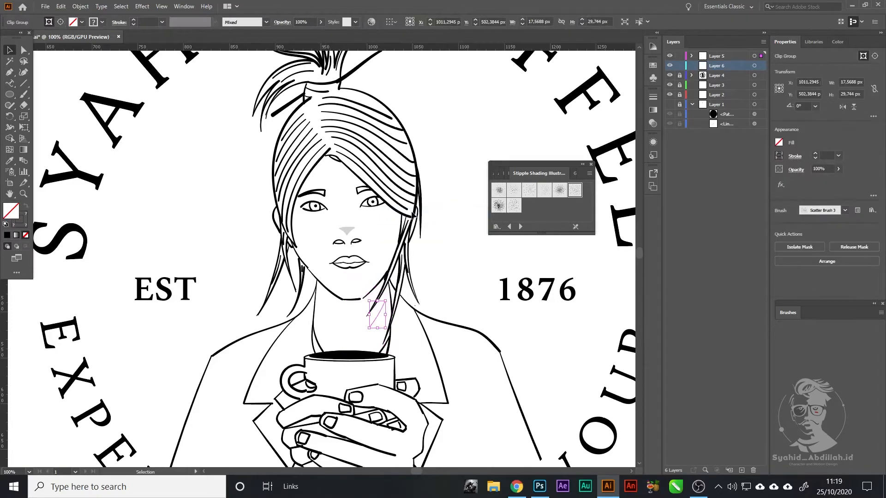
pyautogui.hotkey('ctrl', 'z')
# Step: Select the neck stipple and the unfilled shadow shape again and try to combine them as a clipping mask
pyautogui.click(436, 278)
pyautogui.click(354, 340)
pyautogui.rightClick(360, 325)
pyautogui.click(409, 225)
pyautogui.click(529, 256)
pyautogui.keyDown('shift'); pyautogui.click(376, 318); pyautogui.keyUp('shift')
pyautogui.rightClick(355, 336)
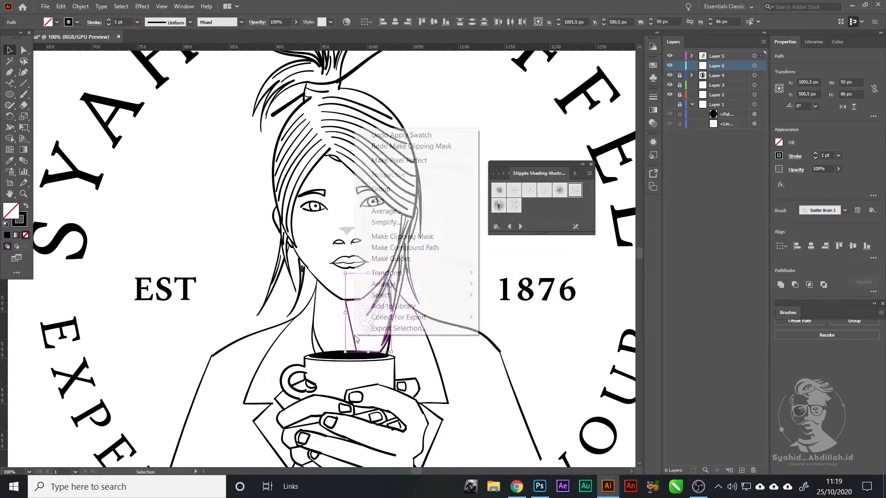
pyautogui.click(403, 237)
pyautogui.click(434, 278)
# Step: Try more Scatter Brush 3 strokes on the neck, then undo back to the black-filled shadow shape
pyautogui.press('b')
pyautogui.moveTo(385, 304); pyautogui.dragTo(349, 336)
pyautogui.hotkey('ctrl', 'z')
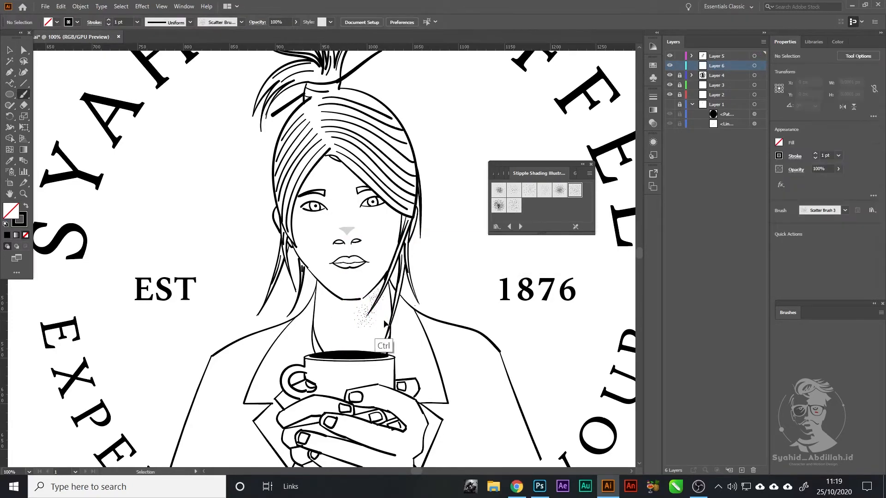
pyautogui.moveTo(388, 302)
pyautogui.mouseDown()
pyautogui.moveTo(354, 343)
pyautogui.moveTo(366, 306)
pyautogui.mouseUp()
pyautogui.hotkey('ctrl', 'z')
pyautogui.hotkey('ctrl', 'z')
pyautogui.hotkey('ctrl', 'z')
pyautogui.hotkey('ctrl', 'z')
pyautogui.hotkey('ctrl', 'z')
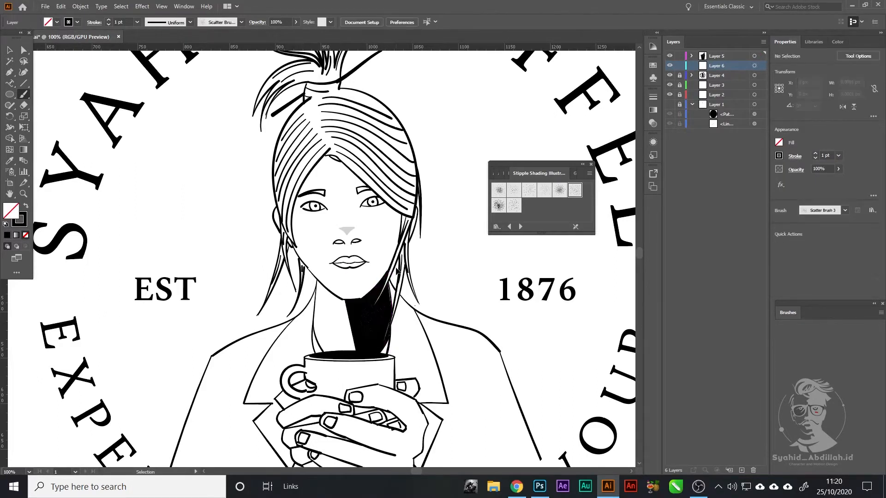
# Step: Set both the fill and the stroke of the neck shadow shape to none
pyautogui.click(779, 143)
pyautogui.click(678, 175)
pyautogui.click(9, 50)
pyautogui.click(369, 319)
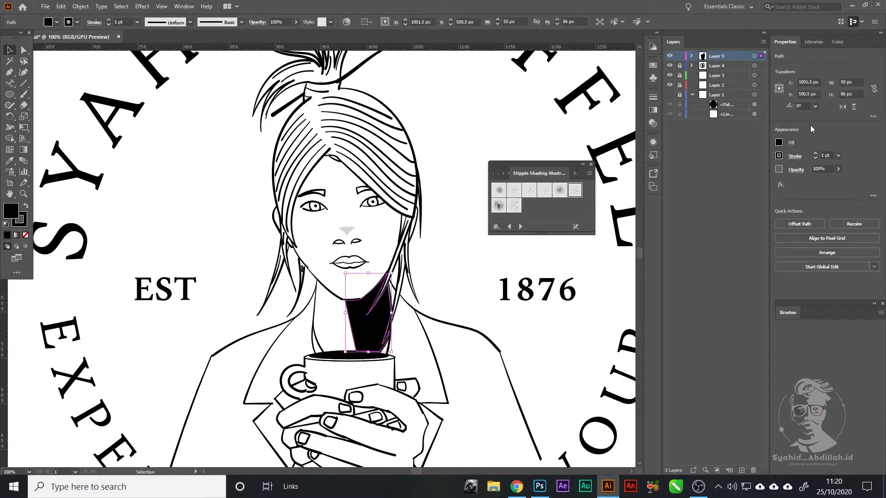
pyautogui.click(779, 143)
pyautogui.click(679, 175)
pyautogui.click(779, 156)
pyautogui.click(679, 189)
# Step: Try a Scatter Brush 3 stroke on the neck in Draw Behind mode and undo it
pyautogui.click(17, 246)
pyautogui.press('b')
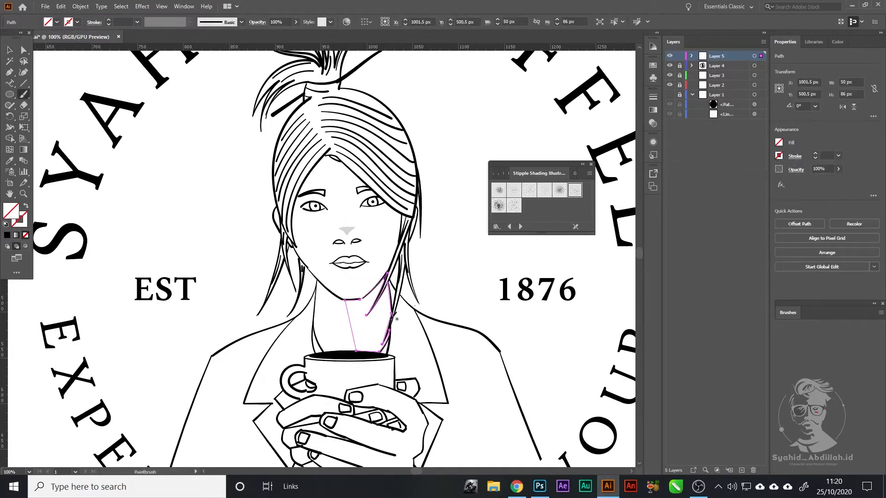
pyautogui.moveTo(392, 306); pyautogui.dragTo(371, 329)
pyautogui.hotkey('ctrl', 'z')
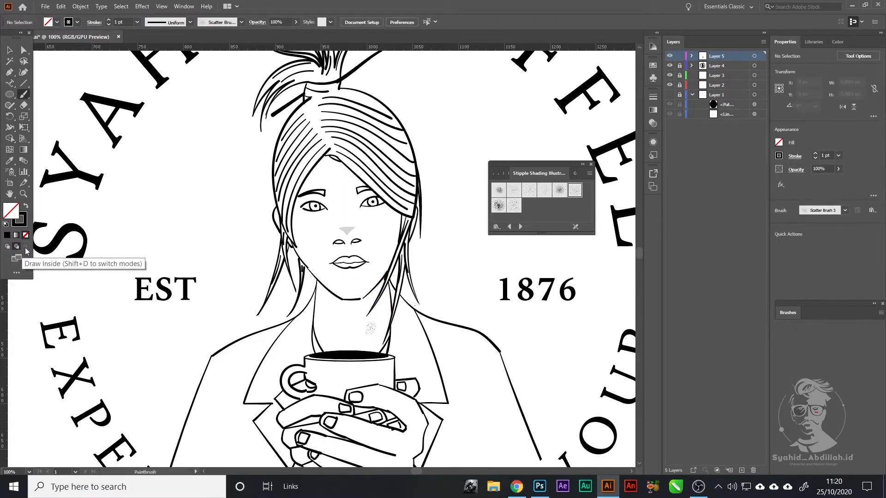
# Step: Paint stipple shading with Scatter Brush 3 inside the neck shadow shape, using Draw Inside mode
pyautogui.moveTo(390, 274); pyautogui.dragTo(352, 348)
pyautogui.moveTo(386, 278)
pyautogui.mouseDown()
pyautogui.moveTo(349, 316)
pyautogui.moveTo(366, 326)
pyautogui.mouseUp()
pyautogui.hotkey('ctrl', 'z')
pyautogui.hotkey('ctrl', 'z')
pyautogui.hotkey('ctrl', 'z')
pyautogui.hotkey('ctrl', 'z')
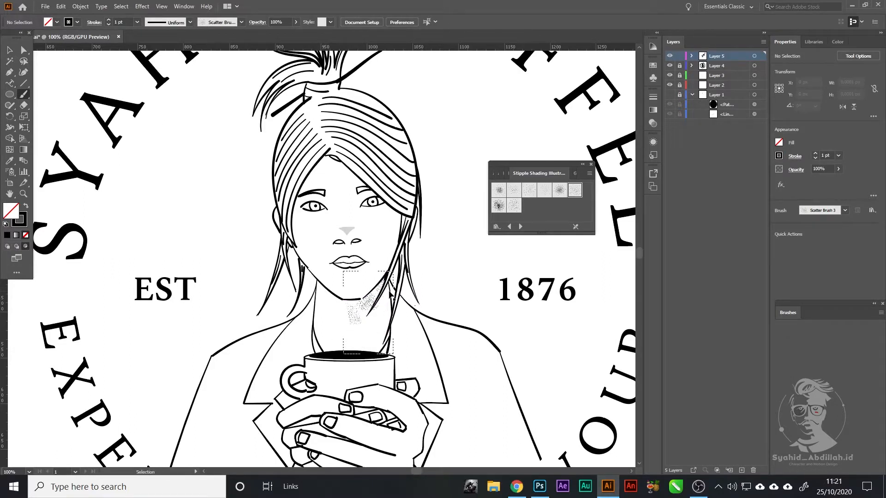
pyautogui.moveTo(389, 290)
pyautogui.mouseDown()
pyautogui.moveTo(363, 313)
pyautogui.moveTo(365, 343)
pyautogui.mouseUp()
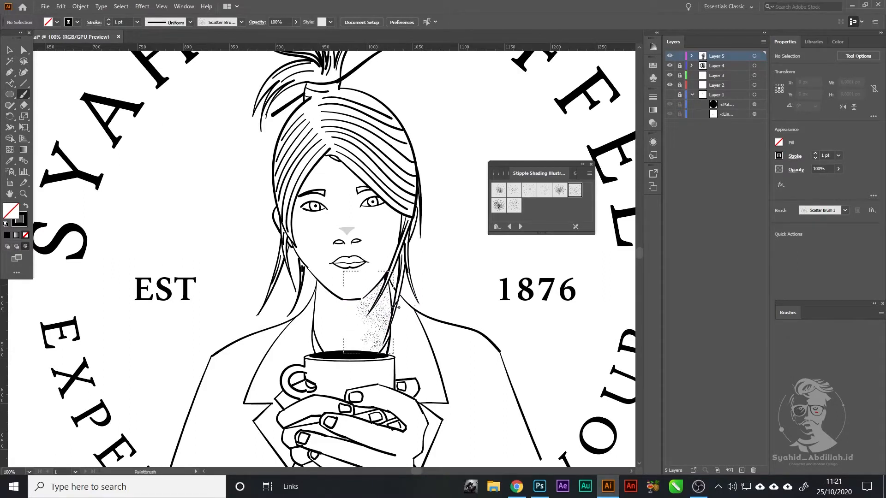
pyautogui.moveTo(383, 297)
pyautogui.mouseDown()
pyautogui.moveTo(358, 312)
pyautogui.moveTo(383, 303)
pyautogui.moveTo(381, 331)
pyautogui.mouseUp()
# Step: Try darkening the neck stipple under the jaw with the denser Scatter Brush 4
pyautogui.click(559, 190)
pyautogui.hotkey('ctrl', 'z')
pyautogui.hotkey('ctrl', 'z')
pyautogui.moveTo(387, 280)
pyautogui.mouseDown()
pyautogui.moveTo(371, 300)
pyautogui.moveTo(377, 309)
pyautogui.mouseUp()
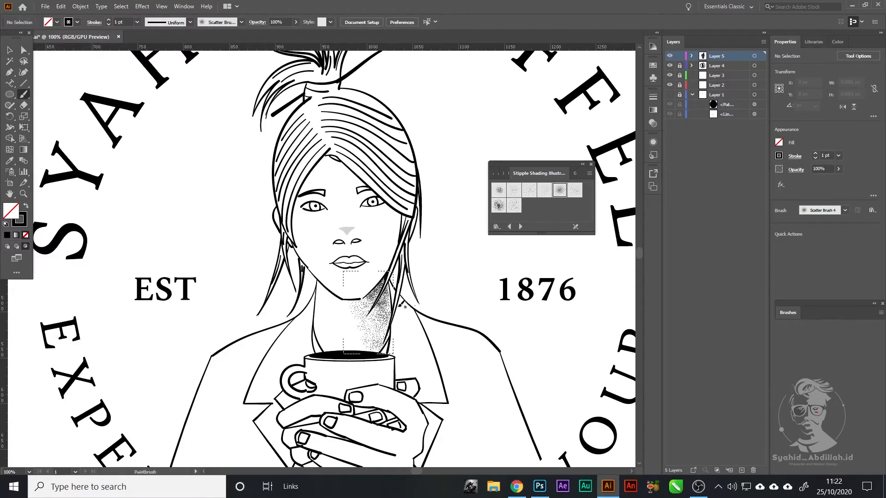
pyautogui.hotkey('ctrl', 'z')
pyautogui.click(530, 190)
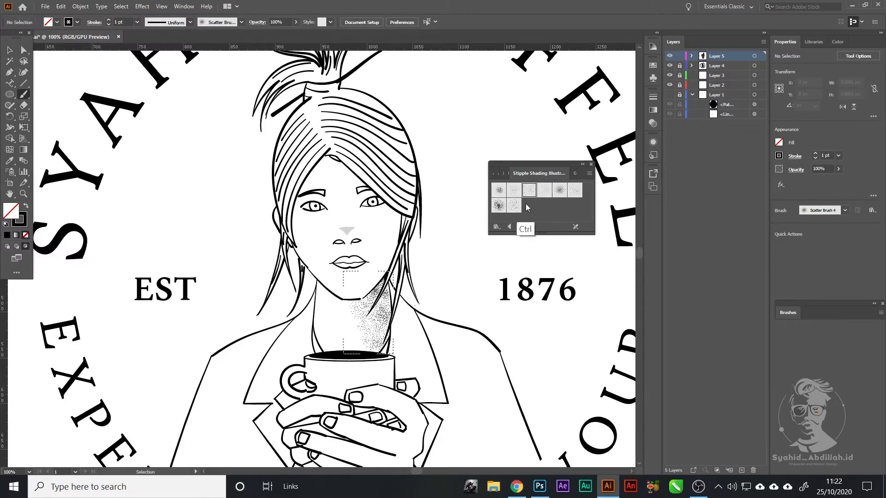
pyautogui.click(514, 191)
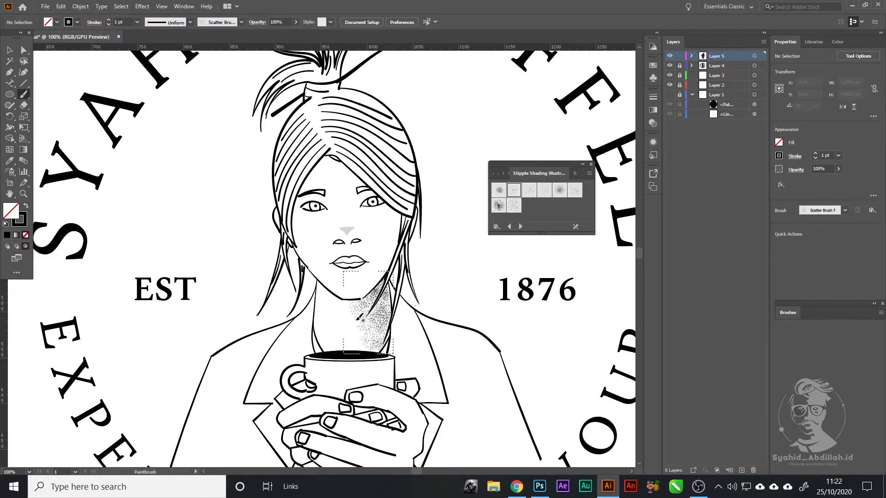
# Step: Try a Scatter Brush 6 stroke under the chin, then undo back to the Scatter Brush 3 stippling
pyautogui.click(533, 189)
pyautogui.hotkey('ctrl', 's')
pyautogui.hotkey('ctrl', '-')
pyautogui.moveTo(353, 275)
pyautogui.mouseDown()
pyautogui.moveTo(369, 280)
pyautogui.moveTo(359, 289)
pyautogui.moveTo(372, 268)
pyautogui.moveTo(352, 296)
pyautogui.mouseUp()
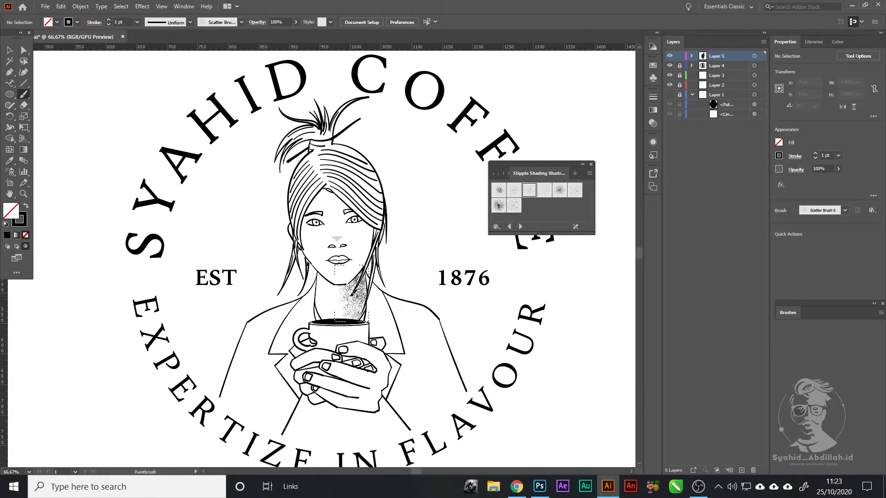
pyautogui.hotkey('ctrl', 'z')
pyautogui.hotkey('ctrl', 'z')
pyautogui.hotkey('ctrl', 'z')
pyautogui.hotkey('ctrl', 'z')
pyautogui.hotkey('ctrl', 'z')
pyautogui.hotkey('ctrl', 'z')
pyautogui.hotkey('ctrl', 'z')
pyautogui.hotkey('ctrl', 'z')
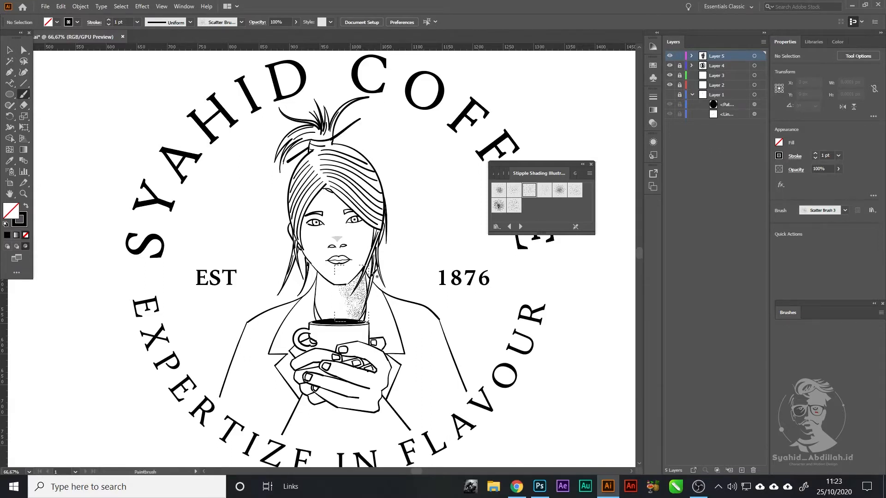
# Step: Save the document and begin a Pen path from beside the eye on the hair side, down the cheek and along the jawline
pyautogui.press('p')
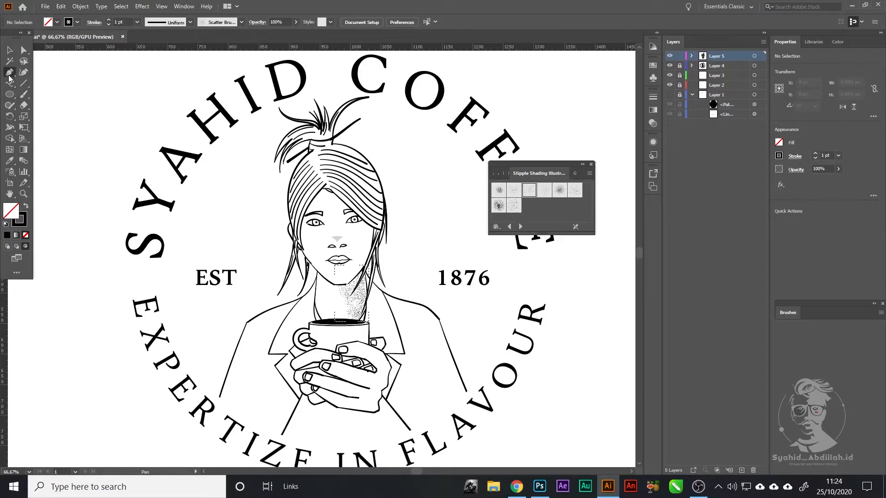
pyautogui.hotkey('ctrl', 's')
pyautogui.click(366, 223)
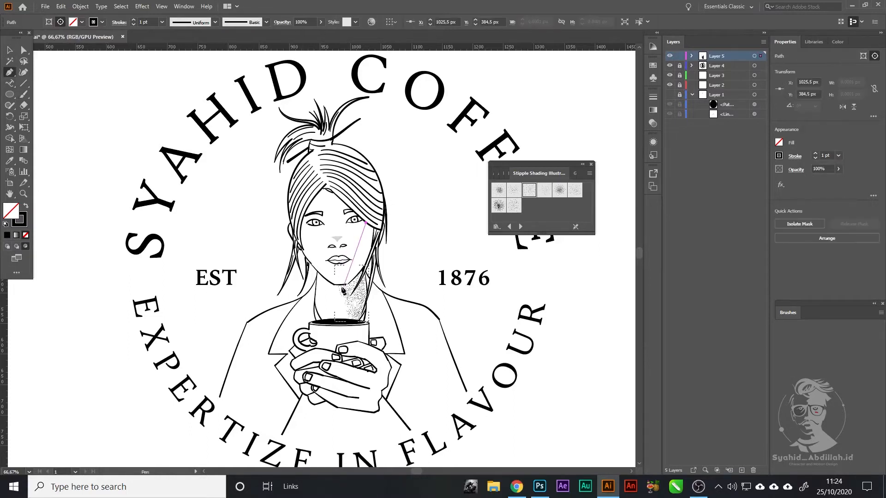
pyautogui.moveTo(341, 284); pyautogui.dragTo(313, 314)
pyautogui.click(341, 284)
pyautogui.click(346, 285)
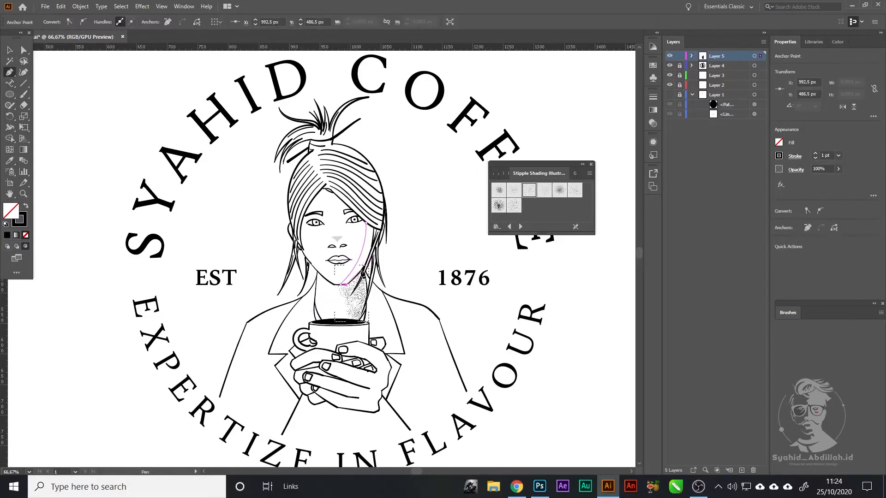
pyautogui.moveTo(365, 267); pyautogui.dragTo(372, 258)
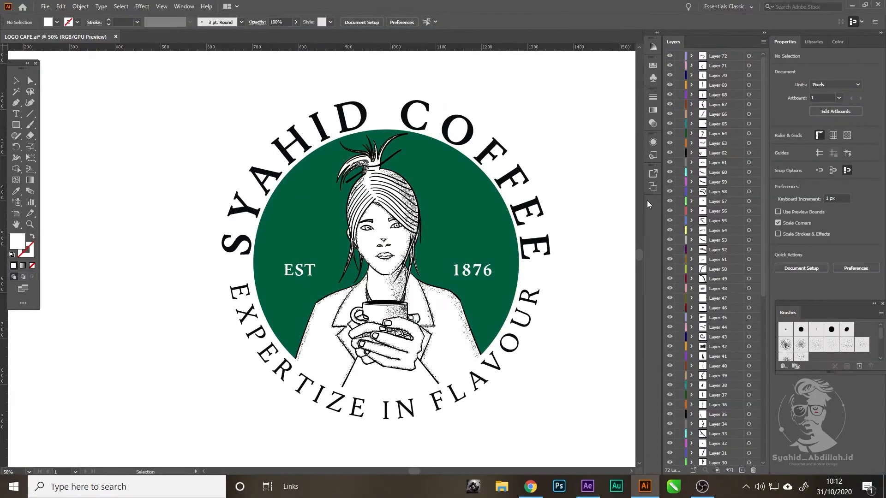
# Step: Rename the layer holding the green circle as "elipse shape"
pyautogui.scroll(-2, 716, 445)
pyautogui.doubleClick(717, 442)
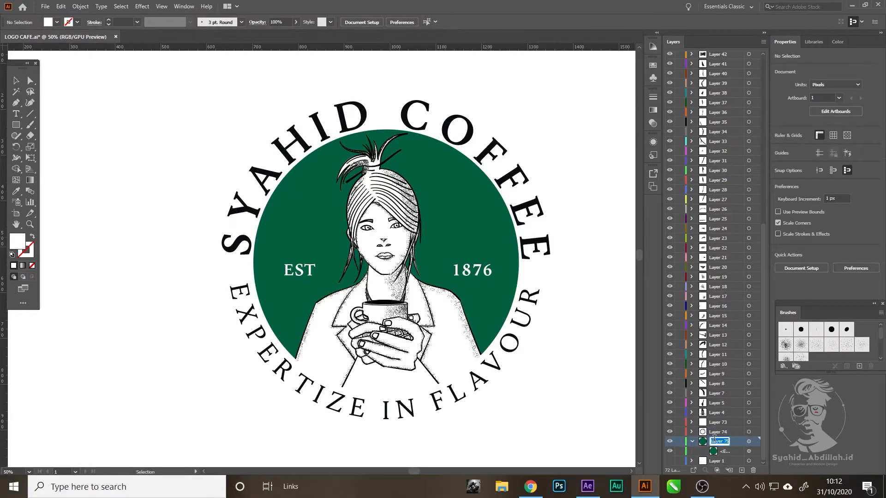
pyautogui.write('elipse shape')
pyautogui.press('Return')
# Step: Expand Layer 74 to check its text objects, and create four new layers directly above the elipse shape layer
pyautogui.click(656, 442)
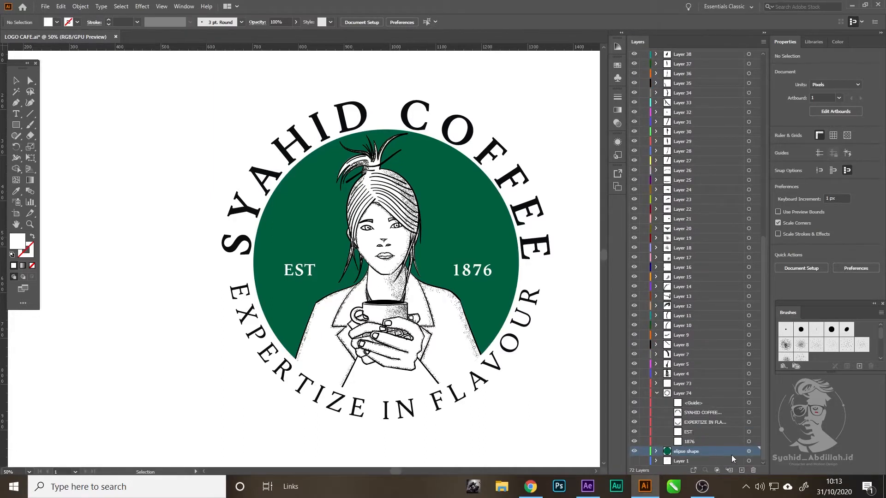
pyautogui.click(699, 403)
pyautogui.click(749, 413)
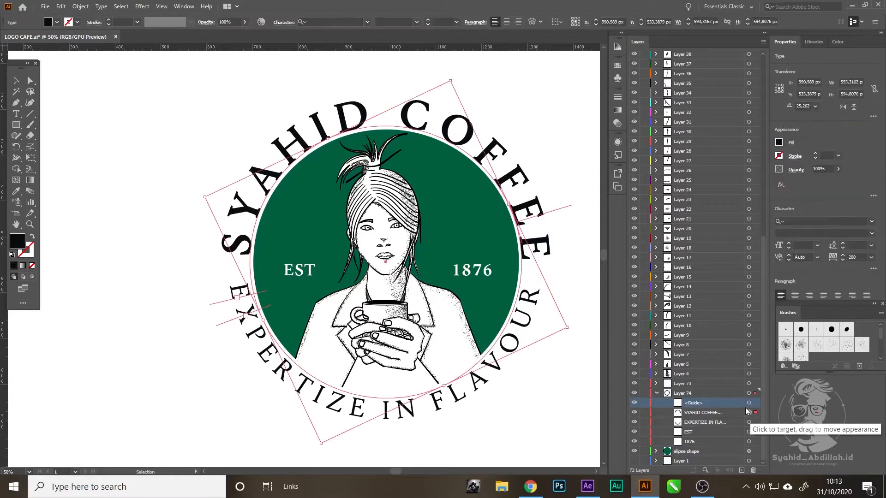
pyautogui.hotkey('ctrl', 'shift', 'a')
pyautogui.click(689, 452)
pyautogui.click(742, 470)
pyautogui.click(741, 470)
pyautogui.click(741, 470)
pyautogui.click(742, 470)
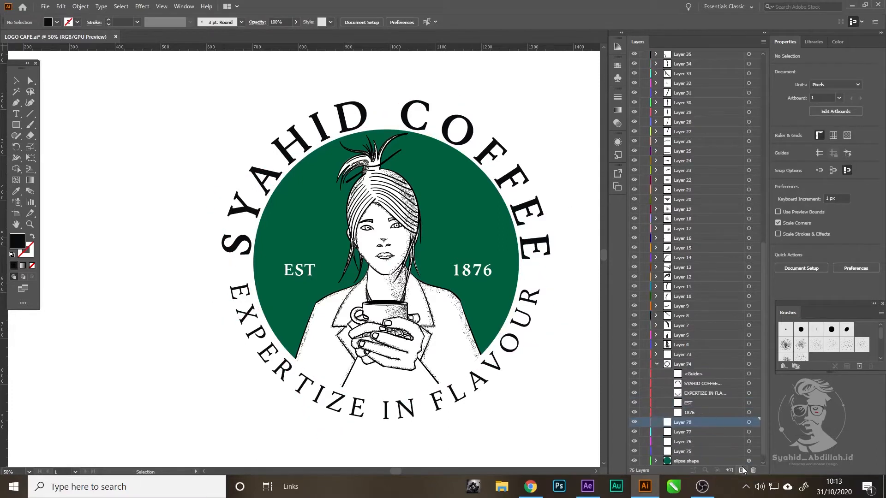
# Step: Move the 1876 text object into Layer 75 and rename that layer as "1876"
pyautogui.click(696, 413)
pyautogui.moveTo(691, 405); pyautogui.dragTo(684, 442)
pyautogui.click(656, 442)
pyautogui.doubleClick(682, 432)
pyautogui.write('1876')
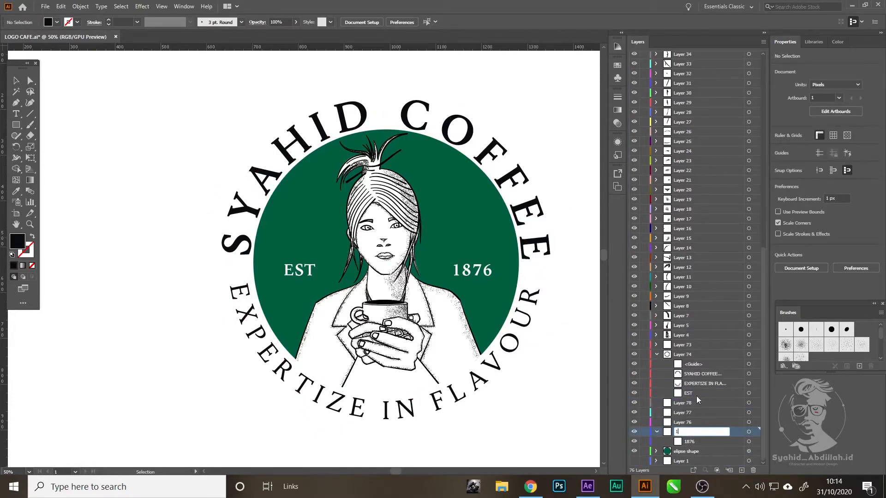
# Step: Move the EST text object into Layer 76 and rename that layer as "est"
pyautogui.click(688, 422)
pyautogui.moveTo(690, 394); pyautogui.dragTo(684, 423)
pyautogui.doubleClick(678, 421)
pyautogui.write('est')
pyautogui.click(656, 422)
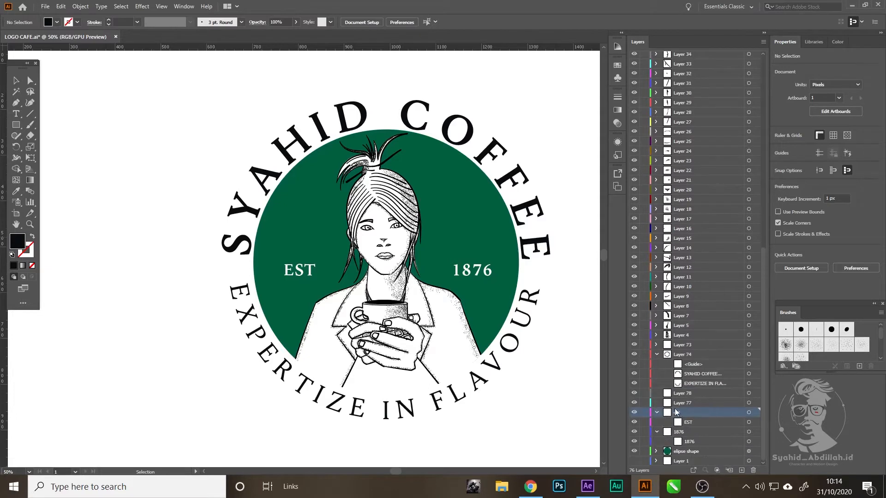
# Step: Move the EXPERTIZE IN FLAVOUR text into Layer 77 and rename that layer as "expertize"
pyautogui.moveTo(691, 404); pyautogui.dragTo(692, 403)
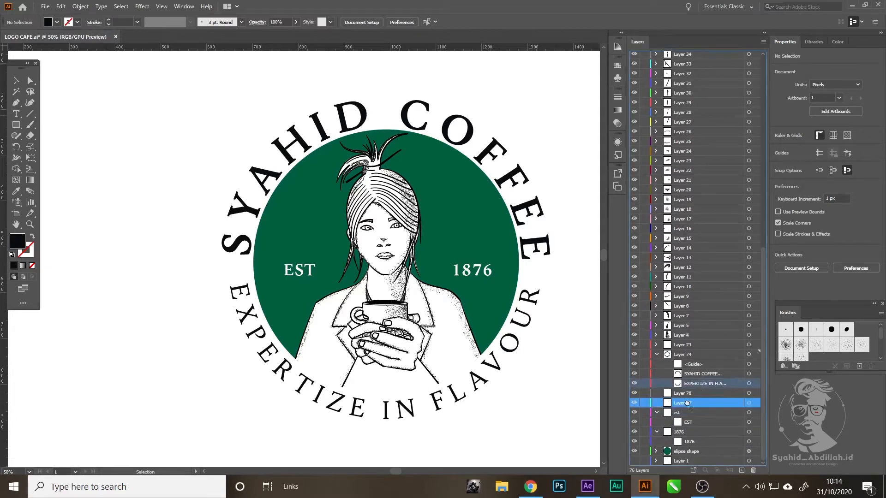
pyautogui.doubleClick(704, 403)
pyautogui.write('expertiz')
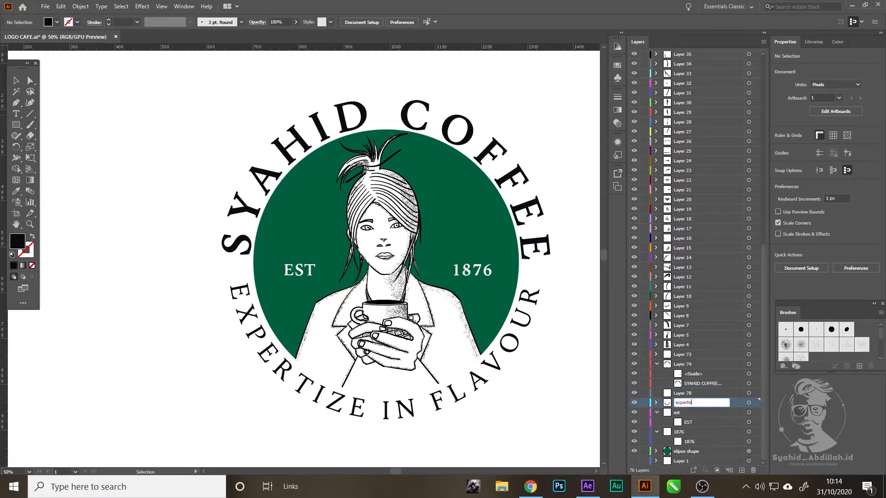
pyautogui.write('e')
# Step: Rename Layer 74 as "syahid coffee", place the empty Layer 78 above it, and collapse the text layers
pyautogui.click(683, 392)
pyautogui.doubleClick(675, 364)
pyautogui.click(122, 115)
pyautogui.doubleClick(686, 364)
pyautogui.write('syahid')
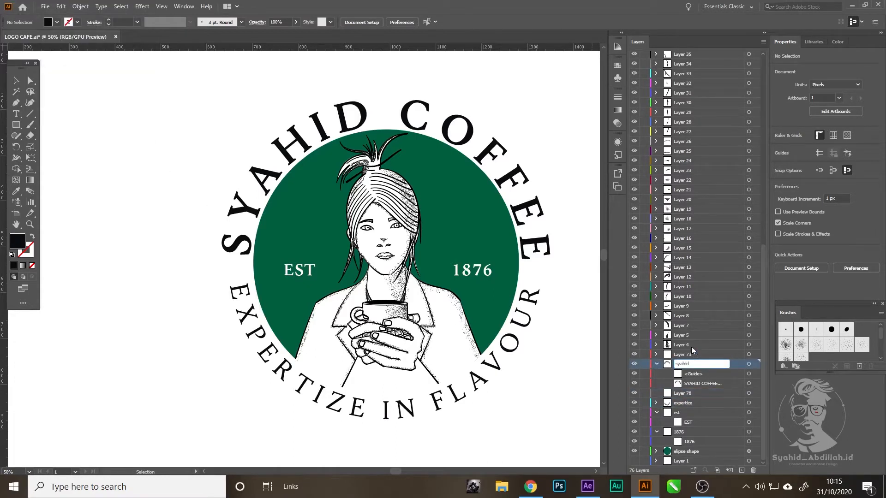
pyautogui.press('Return')
pyautogui.click(656, 365)
pyautogui.moveTo(693, 393); pyautogui.dragTo(693, 379)
pyautogui.click(656, 433)
pyautogui.click(657, 422)
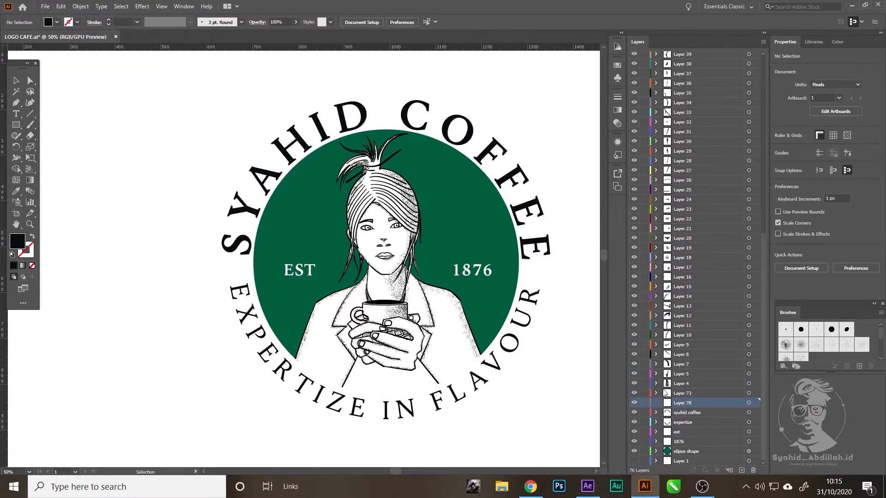
# Step: Delete the two hidden images from Layer 73, keeping only its compound path
pyautogui.click(657, 394)
pyautogui.scroll(-1, 743, 369)
pyautogui.click(749, 393)
pyautogui.click(693, 383)
pyautogui.keyDown('shift'); pyautogui.click(694, 374); pyautogui.keyUp('shift')
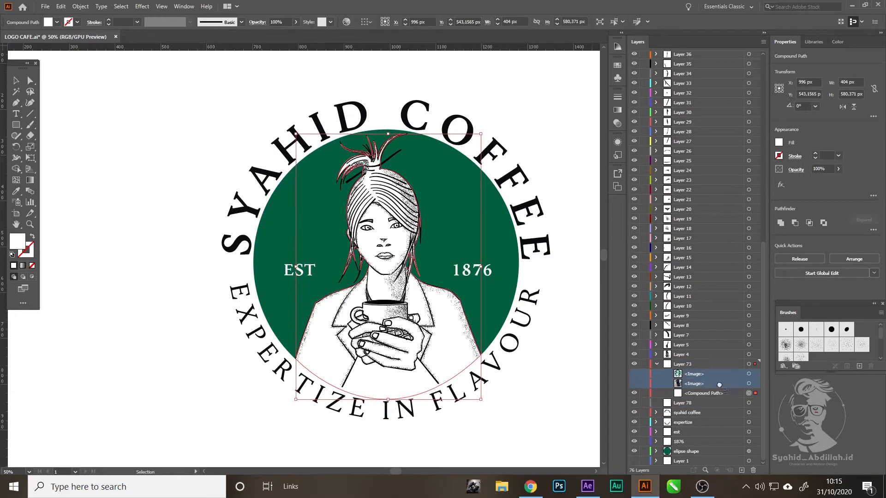
pyautogui.click(753, 471)
# Step: Rename Layer 73 as "shape back" and move it directly beneath Layer 78
pyautogui.doubleClick(682, 383)
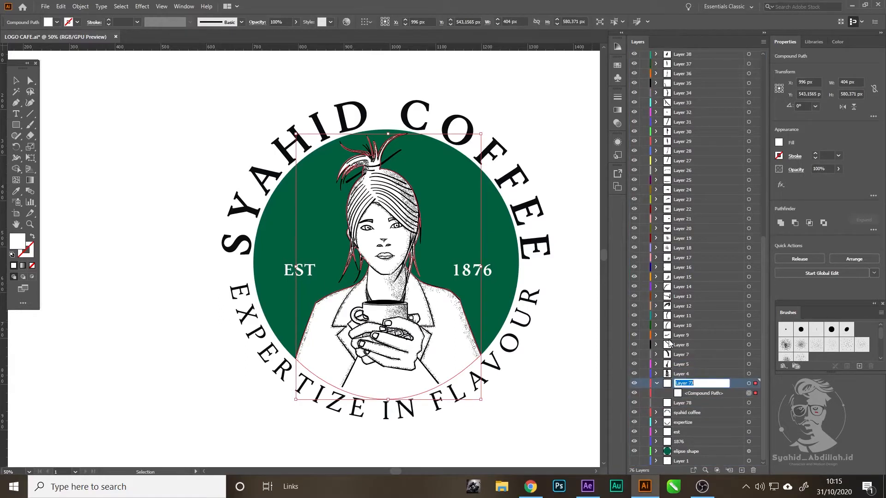
pyautogui.write('shape body')
pyautogui.press('Return')
pyautogui.moveTo(670, 386); pyautogui.dragTo(688, 408)
pyautogui.click(656, 393)
# Step: Expand Layer 4 and examine its paths, targeting the clip group and the cup-and-hands group to identify them on the artwork
pyautogui.click(656, 384)
pyautogui.scroll(-3, 737, 375)
pyautogui.scroll(-15, 737, 376)
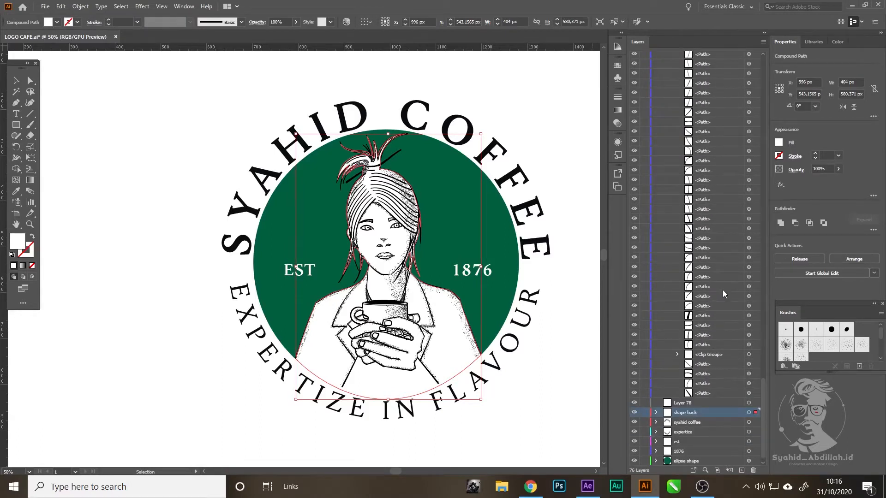
pyautogui.scroll(9, 725, 296)
pyautogui.scroll(-9, 725, 300)
pyautogui.click(749, 354)
pyautogui.scroll(20, 720, 286)
pyautogui.click(749, 204)
pyautogui.scroll(-3, 726, 198)
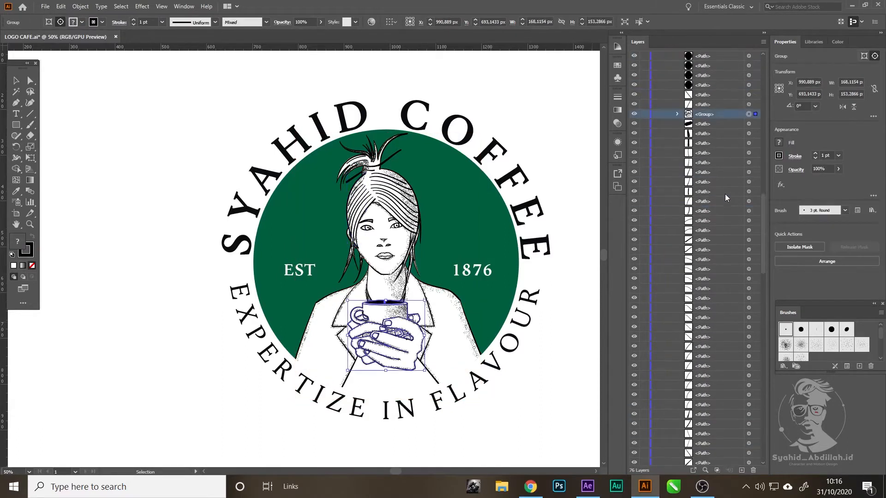
pyautogui.scroll(3, 726, 198)
pyautogui.scroll(-1, 726, 198)
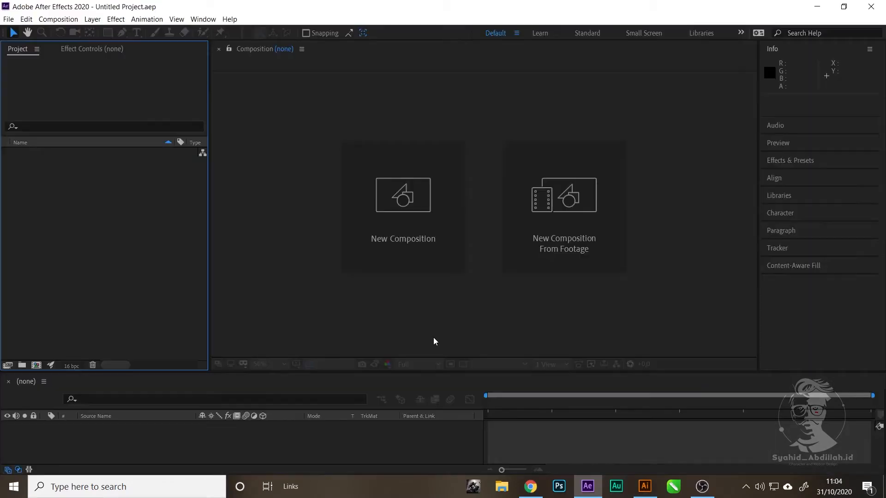
# Step: Create a 7-second, 60 fps composition named "kafe logo animation" at 1920 × 1080 px
pyautogui.click(418, 208)
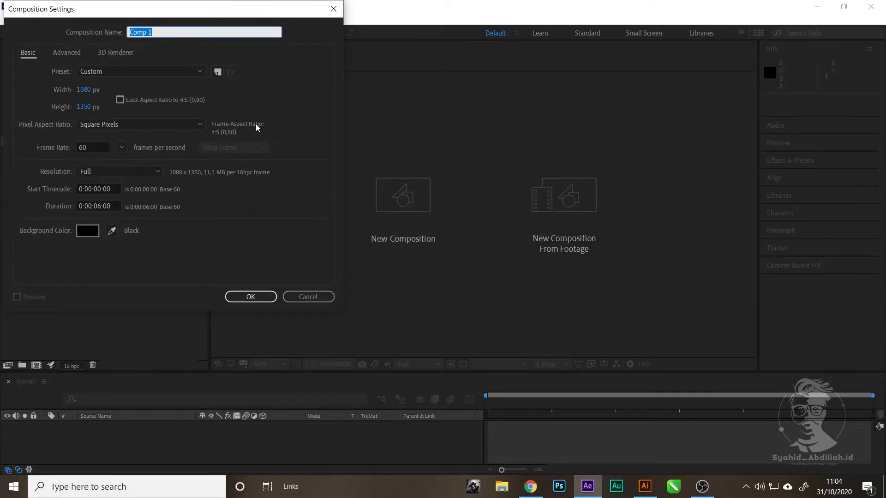
pyautogui.write('kafe logo animation')
pyautogui.click(82, 91)
pyautogui.write('19')
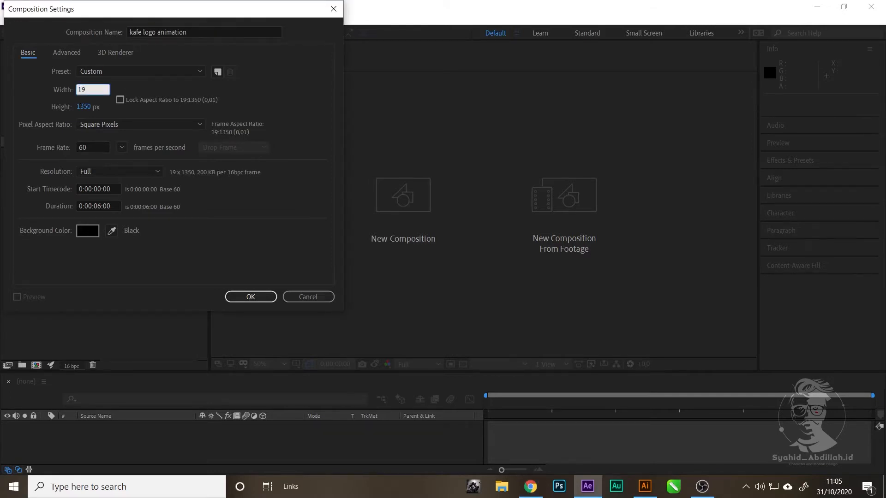
pyautogui.write('80')
pyautogui.press('Tab')
pyautogui.write('1080')
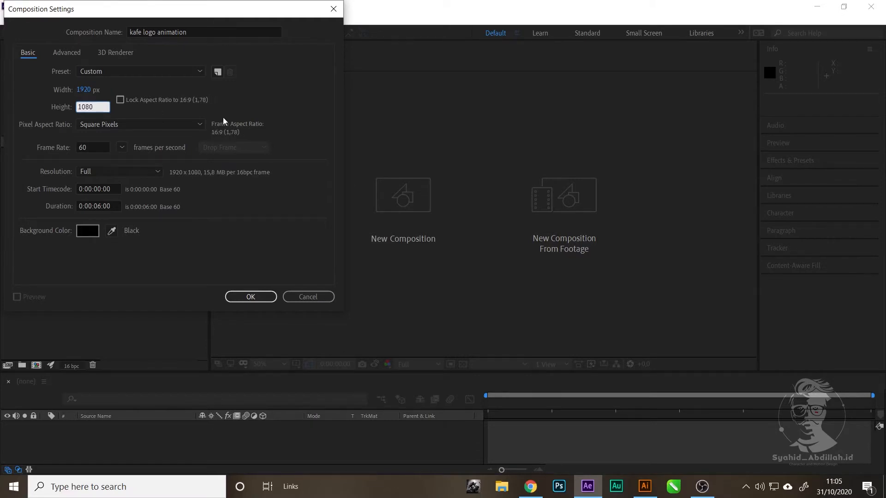
pyautogui.click(273, 115)
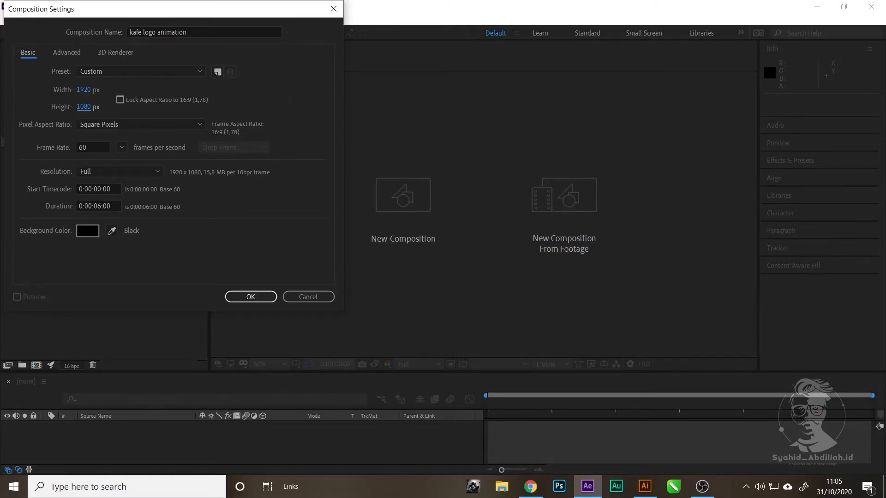
pyautogui.hotkey('alt', 'Tab')
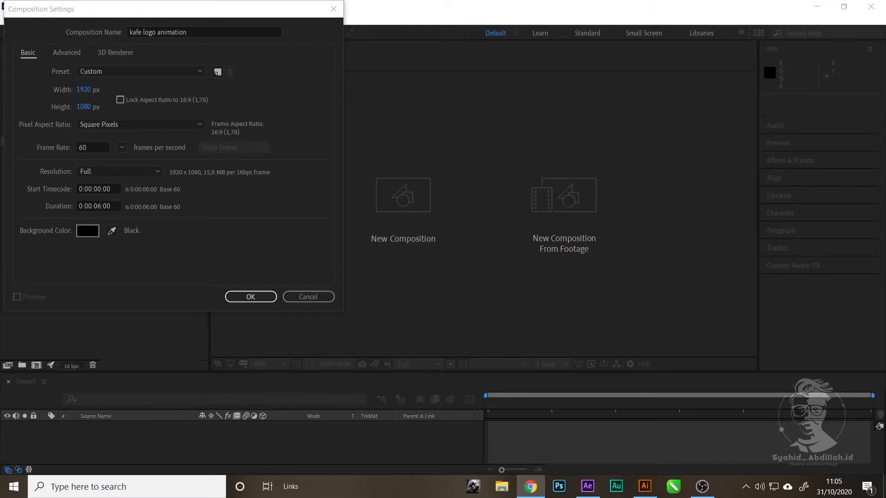
pyautogui.hotkey('alt', 'Tab')
pyautogui.click(250, 299)
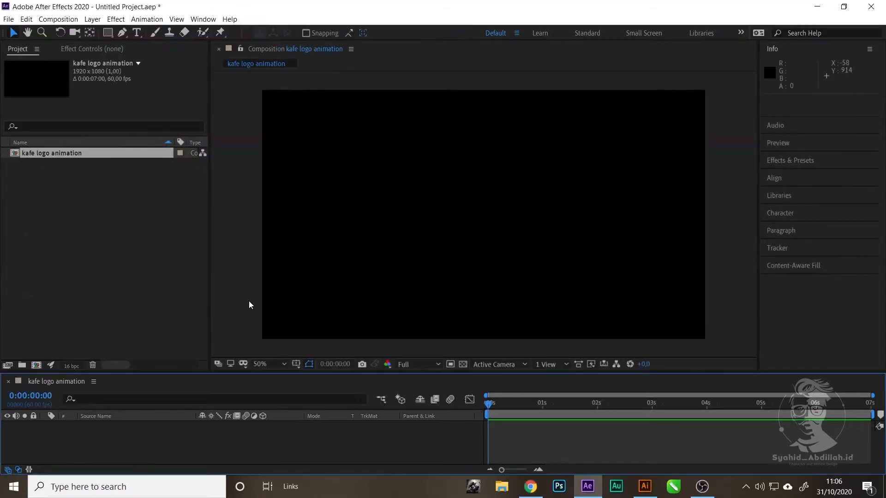
# Step: Create a project folder named "Ai" and import LOGO CAFE.ai into it as Composition - Retain Layer Sizes
pyautogui.click(120, 249)
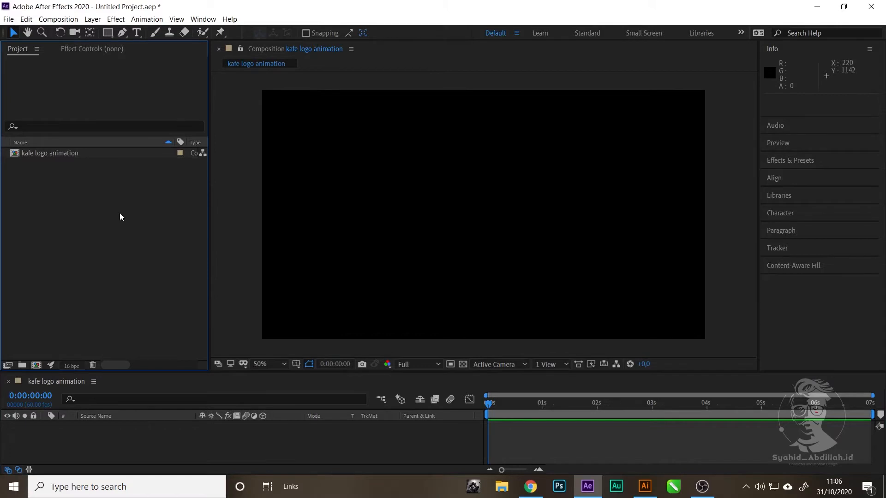
pyautogui.click(22, 365)
pyautogui.doubleClick(33, 321)
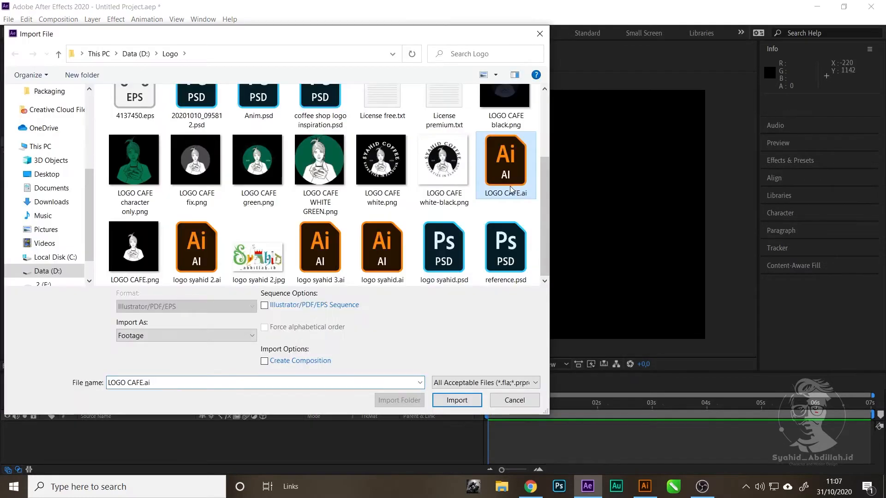
pyautogui.click(227, 337)
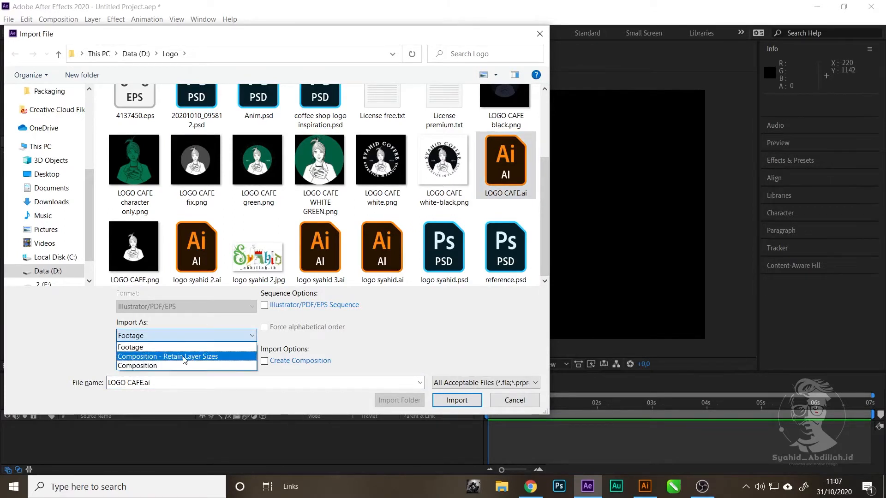
pyautogui.click(184, 357)
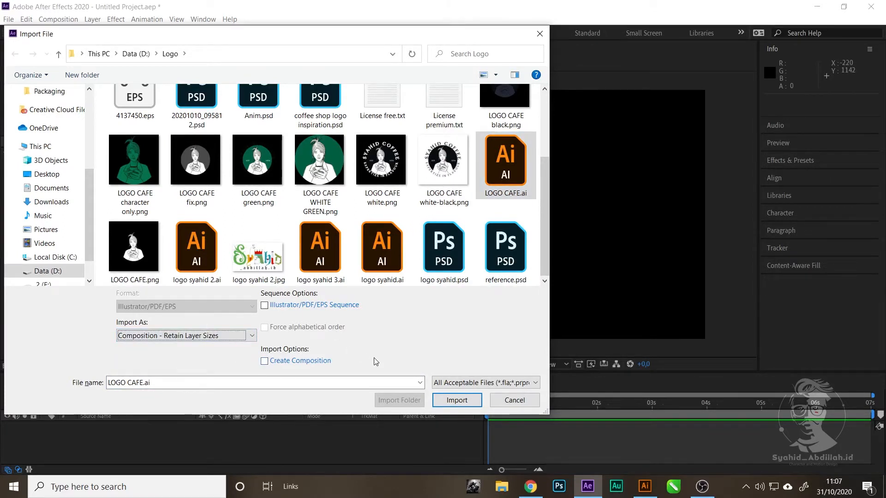
pyautogui.click(457, 405)
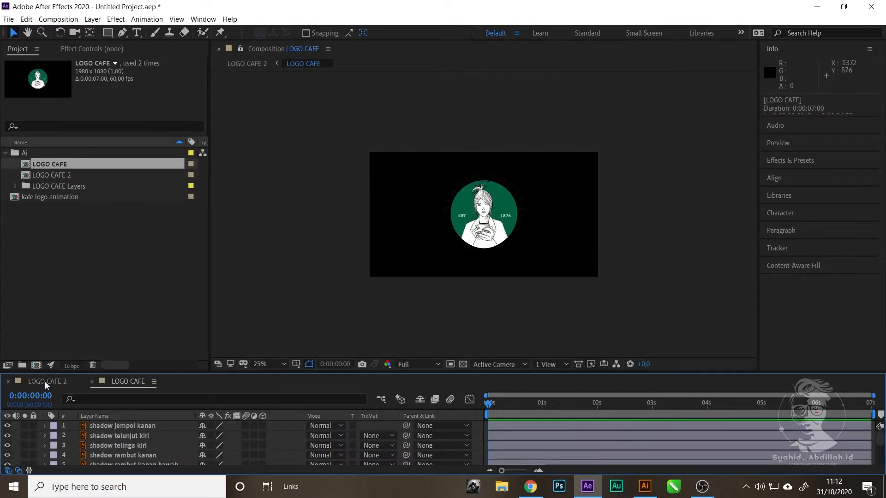
# Step: Add a white solid at composition size to the LOGO CAFE composition and move it beneath the elipse shape layer
pyautogui.click(45, 381)
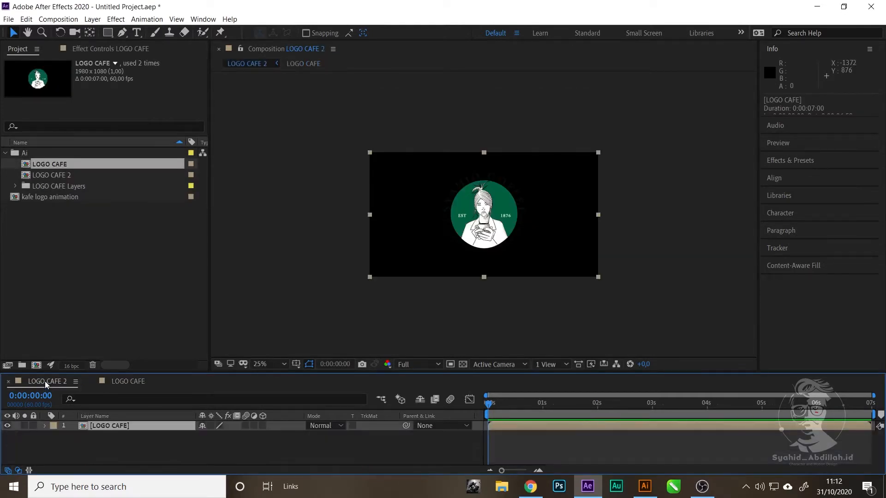
pyautogui.click(104, 383)
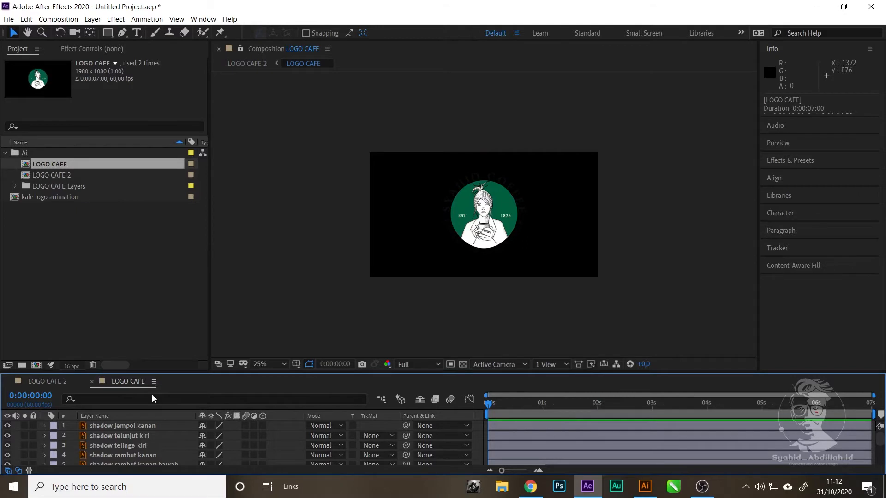
pyautogui.hotkey('ctrl', 'y')
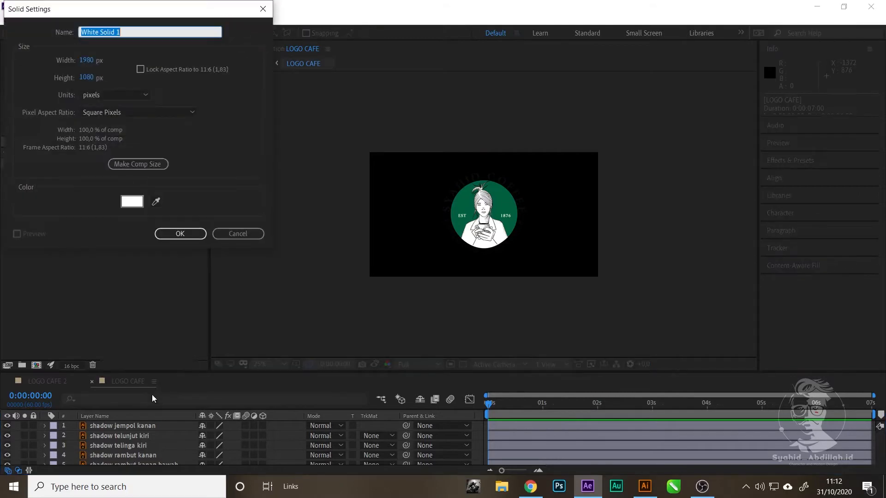
pyautogui.click(193, 233)
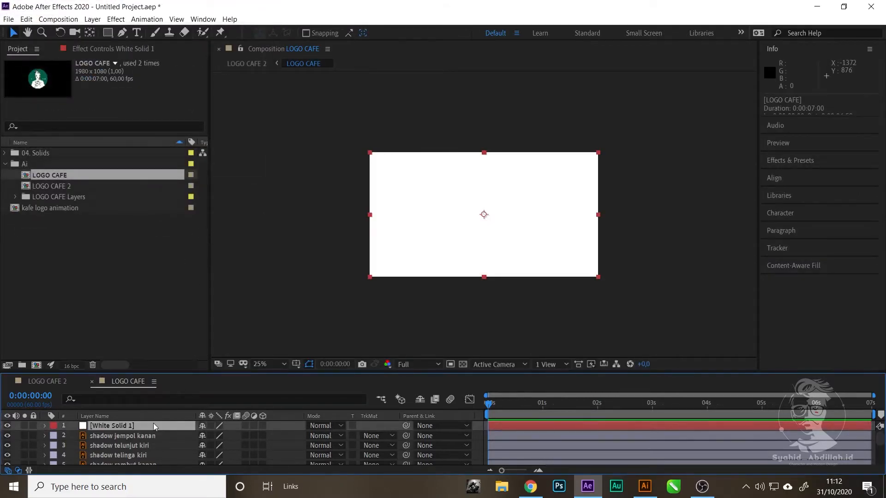
pyautogui.moveTo(154, 427); pyautogui.dragTo(136, 463)
pyautogui.scroll(-1, 137, 450)
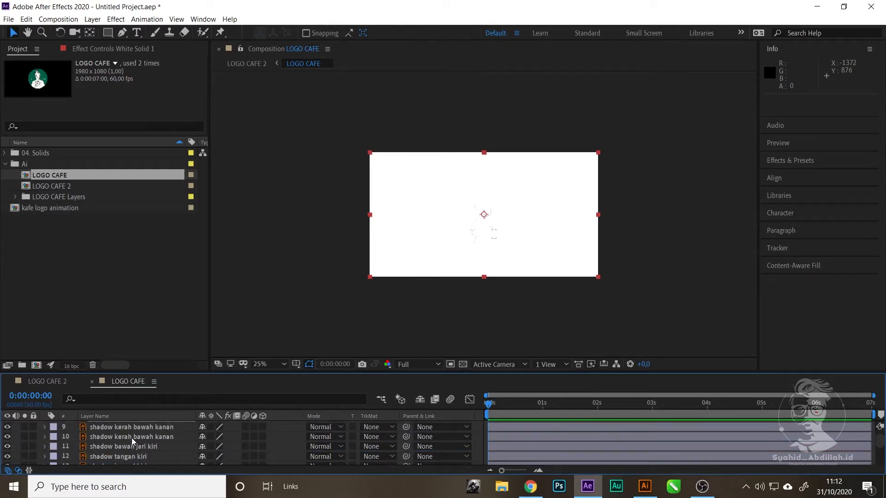
pyautogui.scroll(1, 132, 441)
pyautogui.moveTo(127, 447); pyautogui.dragTo(145, 465)
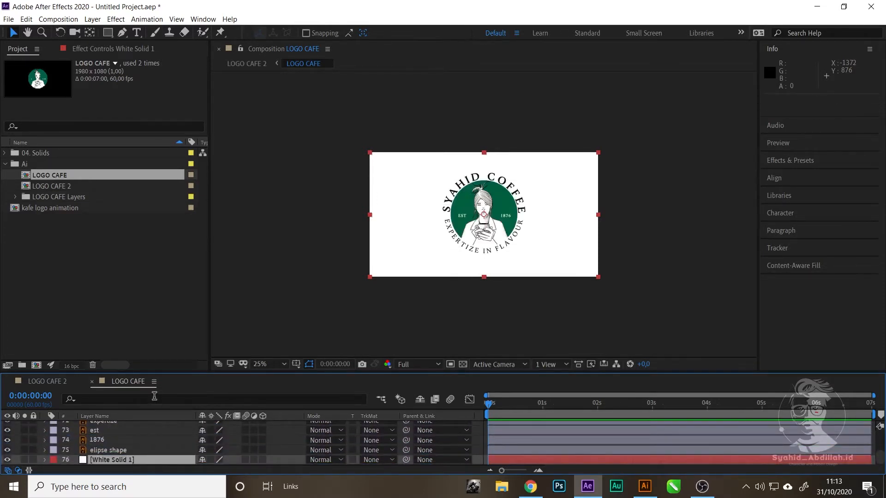
pyautogui.click(536, 365)
pyautogui.click(473, 329)
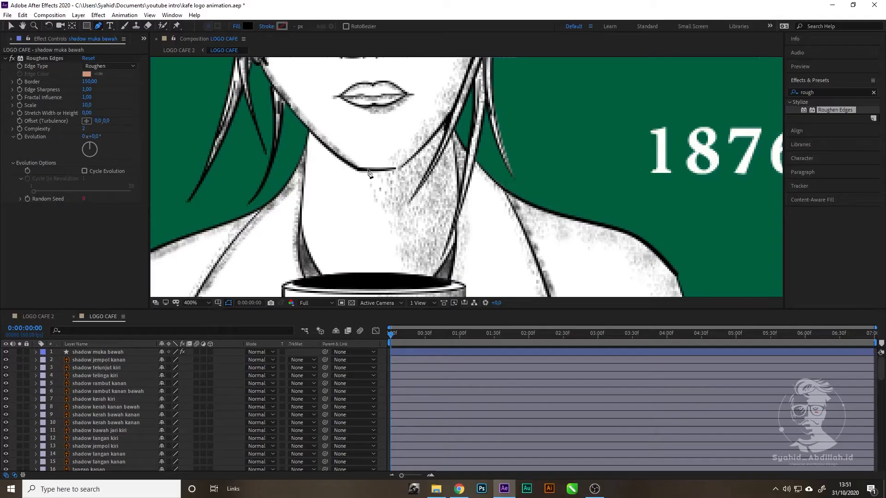
# Step: Draw a closed, black-filled Pen shape over the neck shadow, from the chin to the cup rim and back along the jaw
pyautogui.click(367, 170)
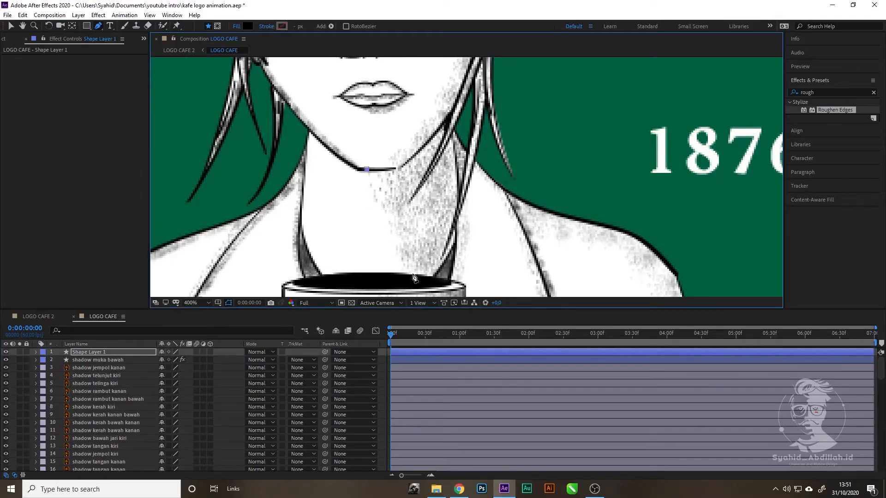
pyautogui.moveTo(375, 197); pyautogui.dragTo(380, 208)
pyautogui.click(389, 215)
pyautogui.click(397, 251)
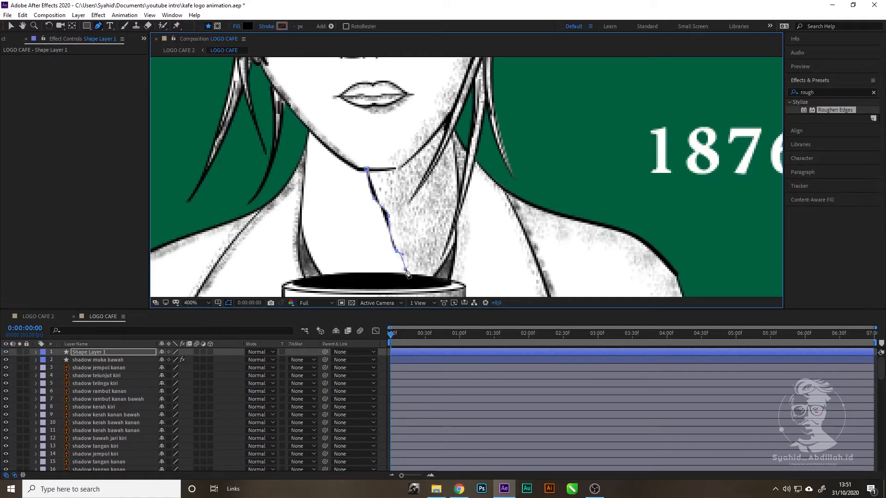
pyautogui.click(406, 272)
pyautogui.click(429, 276)
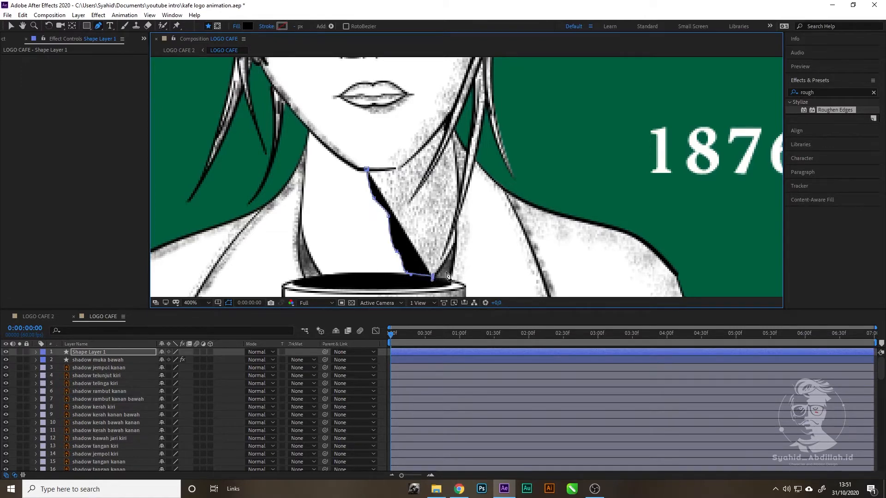
pyautogui.scroll(1, 462, 245)
pyautogui.scroll(-3, 438, 209)
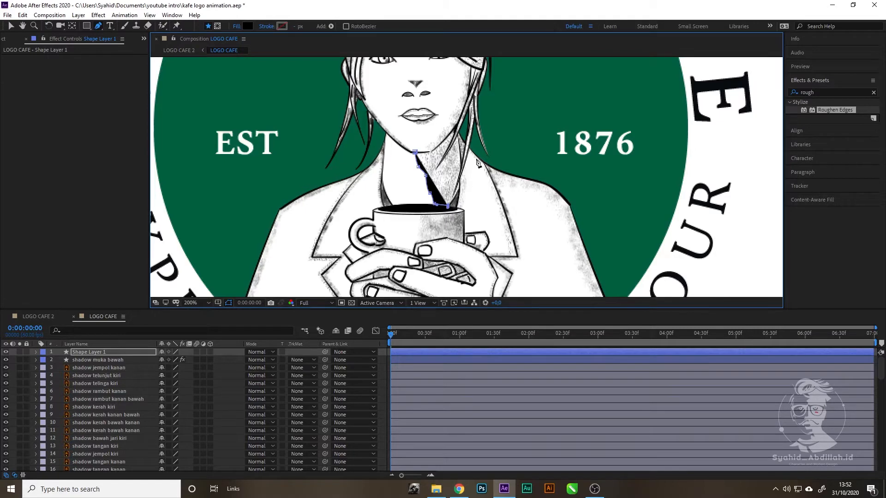
pyautogui.scroll(2, 465, 160)
pyautogui.click(459, 190)
pyautogui.moveTo(452, 102); pyautogui.dragTo(437, 101)
pyautogui.click(442, 95)
pyautogui.moveTo(366, 144); pyautogui.dragTo(297, 158)
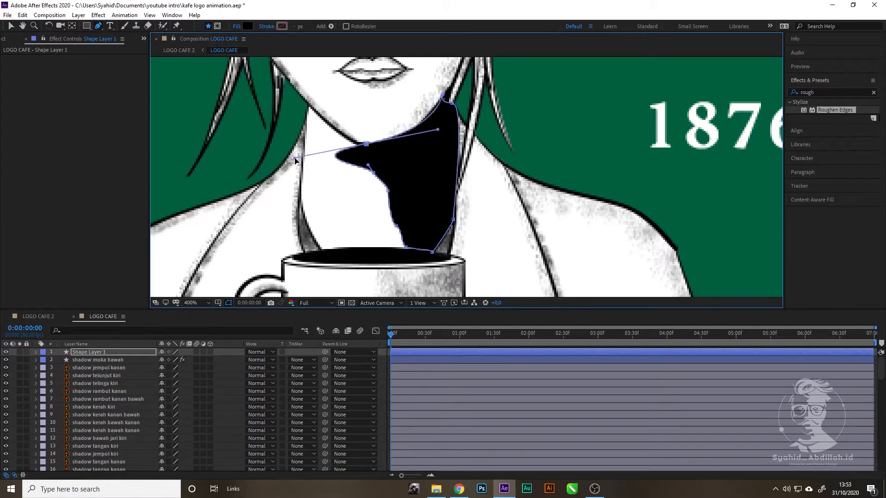
# Step: Set the new shape layer's opacity to 19% and refit its path to the jawline and the hair-side edge of the neck
pyautogui.press('t')
pyautogui.moveTo(165, 360); pyautogui.dragTo(128, 360)
pyautogui.scroll(1, 395, 149)
pyautogui.moveTo(360, 127); pyautogui.dragTo(372, 193)
pyautogui.moveTo(353, 159); pyautogui.dragTo(347, 178)
pyautogui.moveTo(430, 148); pyautogui.dragTo(444, 93)
pyautogui.click(435, 82)
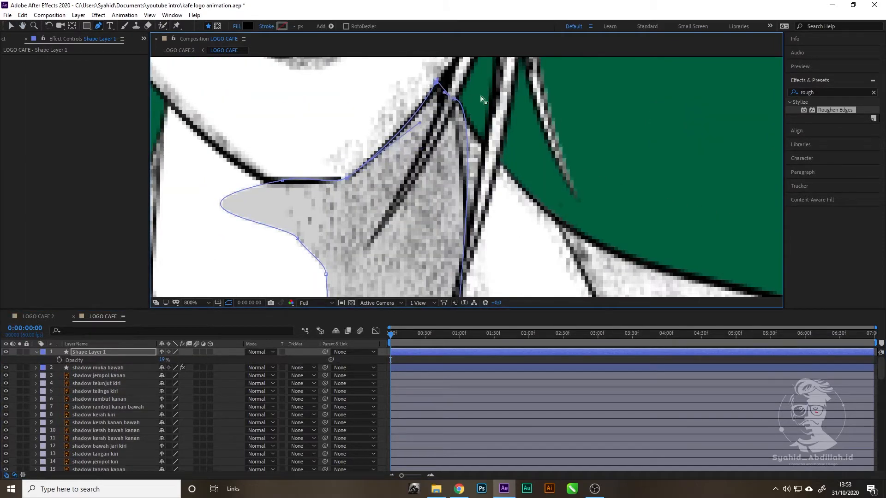
pyautogui.click(454, 98)
pyautogui.moveTo(481, 125); pyautogui.dragTo(471, 156)
pyautogui.click(283, 180)
pyautogui.scroll(-1, 277, 185)
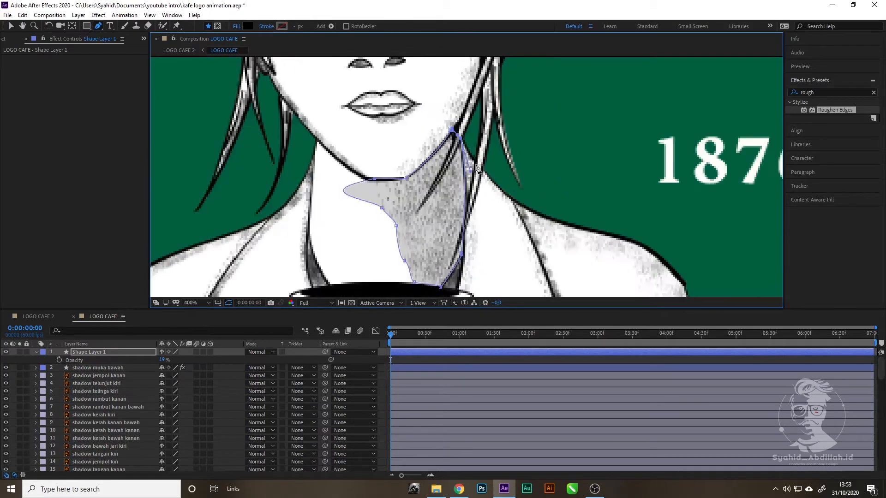
# Step: Refine the path's inner edge from the chin down to the cup rim so it follows the stippled neck shadow
pyautogui.scroll(1, 254, 194)
pyautogui.moveTo(197, 243); pyautogui.dragTo(262, 183)
pyautogui.moveTo(210, 149); pyautogui.dragTo(357, 165)
pyautogui.moveTo(391, 214); pyautogui.dragTo(383, 213)
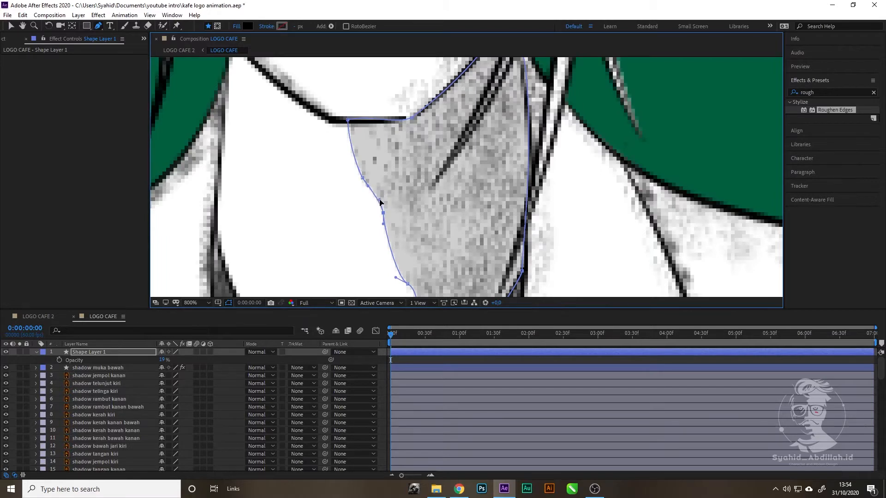
pyautogui.moveTo(392, 260)
pyautogui.mouseDown()
pyautogui.moveTo(354, 190)
pyautogui.moveTo(380, 248)
pyautogui.mouseUp()
pyautogui.click(369, 218)
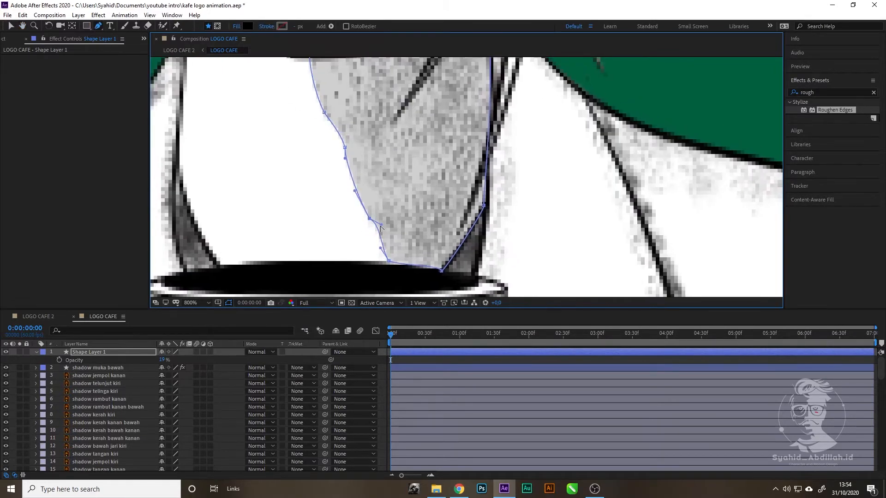
pyautogui.press(',')
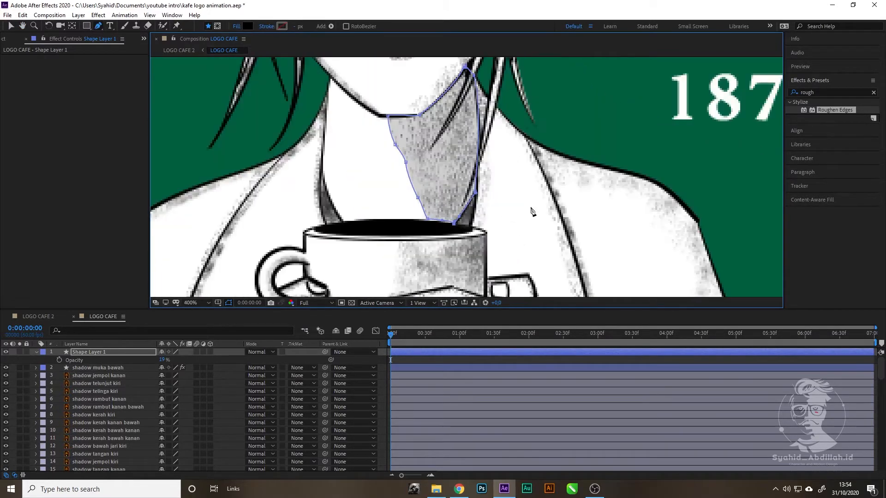
# Step: Rename the new shape layer as "shadow leher"
pyautogui.click(83, 356)
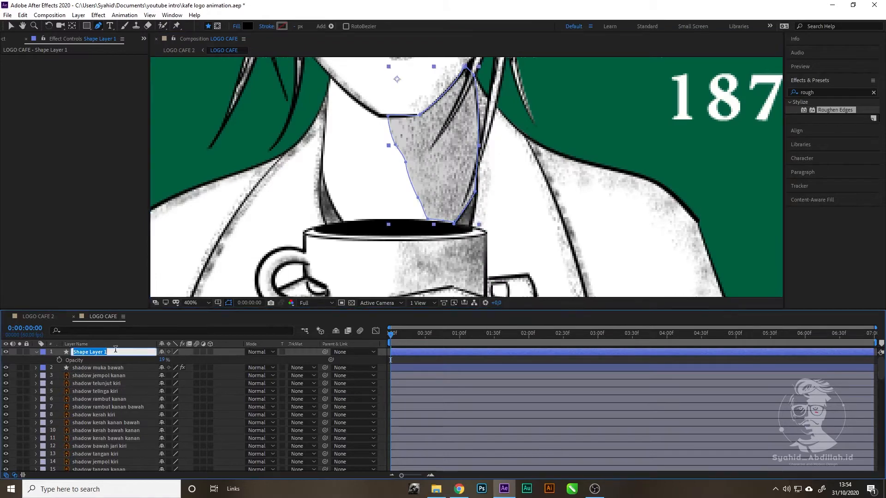
pyautogui.press('Return')
pyautogui.write('shadow leher')
pyautogui.press('Return')
# Step: Apply Roughen Edges to the shadow leher layer with Scale 10 and Border 150
pyautogui.doubleClick(827, 110)
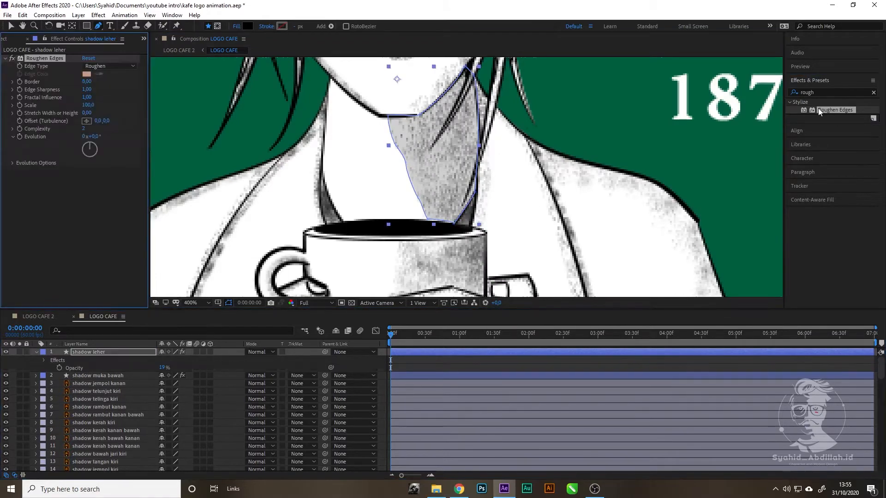
pyautogui.click(87, 105)
pyautogui.write('10')
pyautogui.press('Return')
pyautogui.click(87, 82)
pyautogui.write('150')
pyautogui.press('Return')
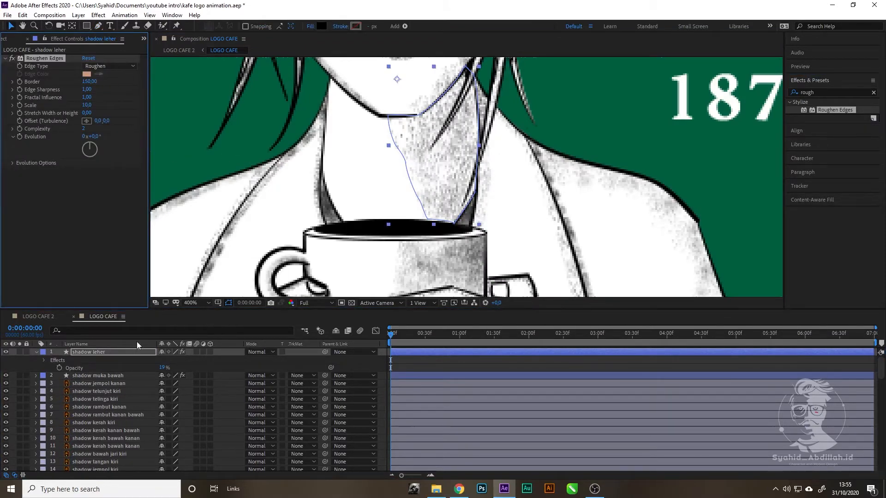
# Step: Hide the original stippled neck shadow layer and set the shadow leher layer's opacity to 100%
pyautogui.scroll(-15, 139, 351)
pyautogui.click(6, 400)
pyautogui.scroll(15, 141, 371)
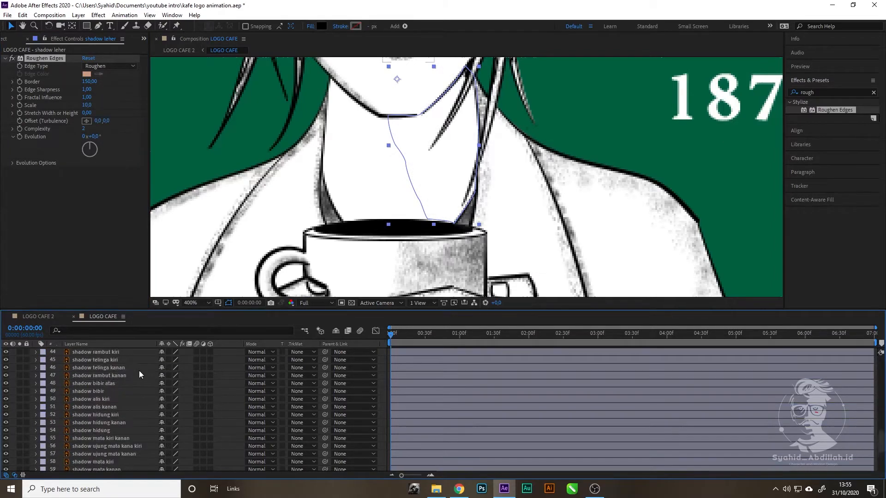
pyautogui.moveTo(161, 368); pyautogui.dragTo(329, 355)
pyautogui.scroll(-2, 316, 152)
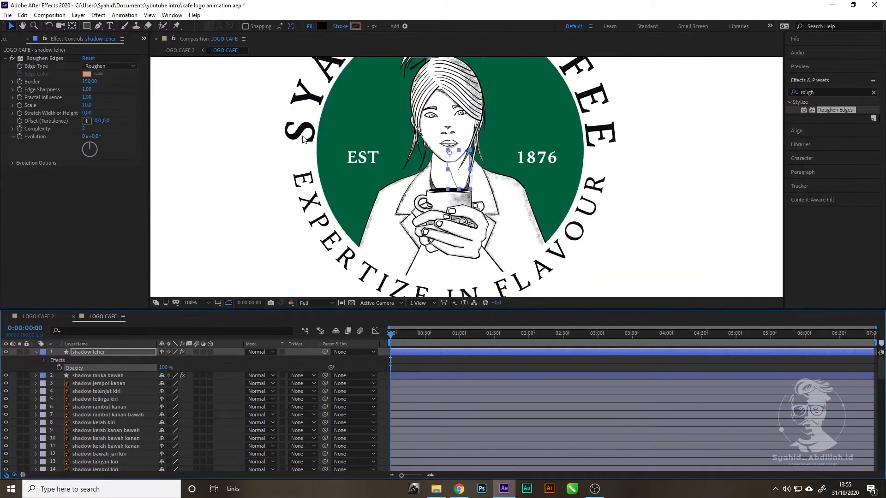
pyautogui.scroll(2, 316, 152)
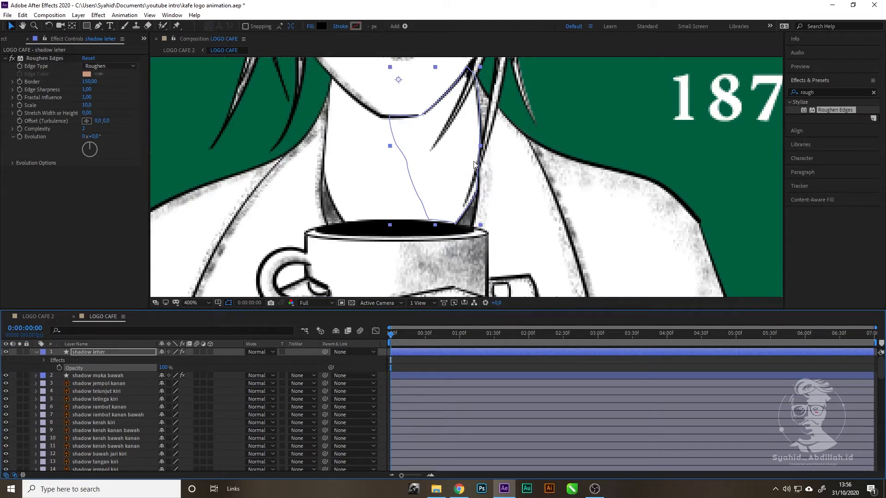
# Step: Drive the Random Seed of the shadow leher layer's Roughen Edges effect with the expression time*4
pyautogui.click(12, 162)
pyautogui.keyDown('alt'); pyautogui.click(28, 198); pyautogui.keyUp('alt')
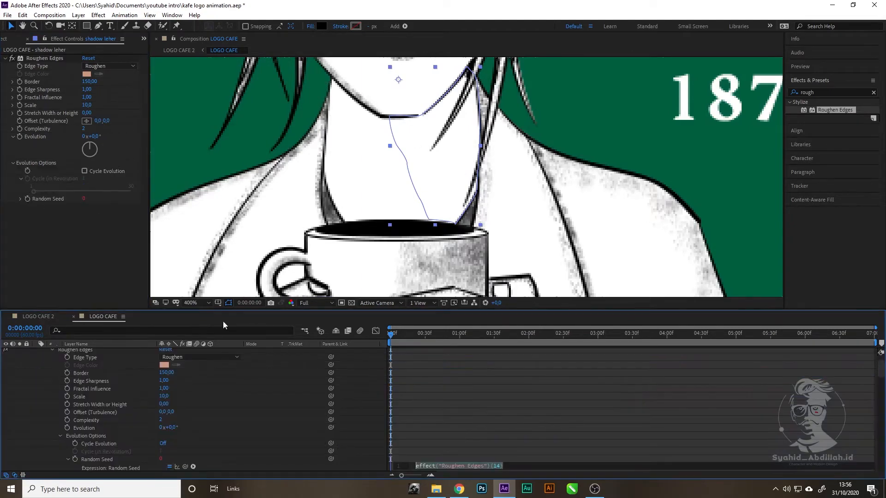
pyautogui.write('time*4')
pyautogui.click(411, 391)
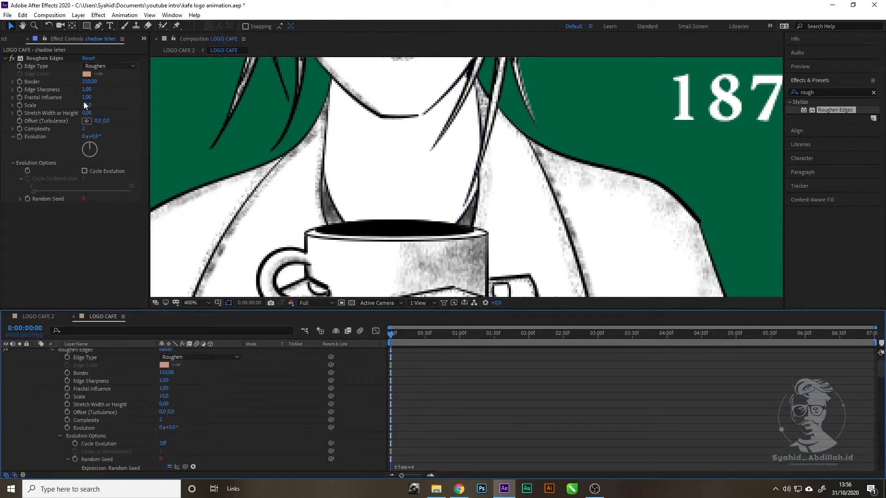
# Step: Set the Roughen Edges Border on the shadow leher layer to 71.90
pyautogui.moveTo(87, 81); pyautogui.dragTo(33, 84)
pyautogui.click(89, 82)
pyautogui.write('30')
pyautogui.press('Return')
pyautogui.scroll(1, 494, 97)
pyautogui.scroll(-2, 494, 97)
pyautogui.scroll(2, 72, 361)
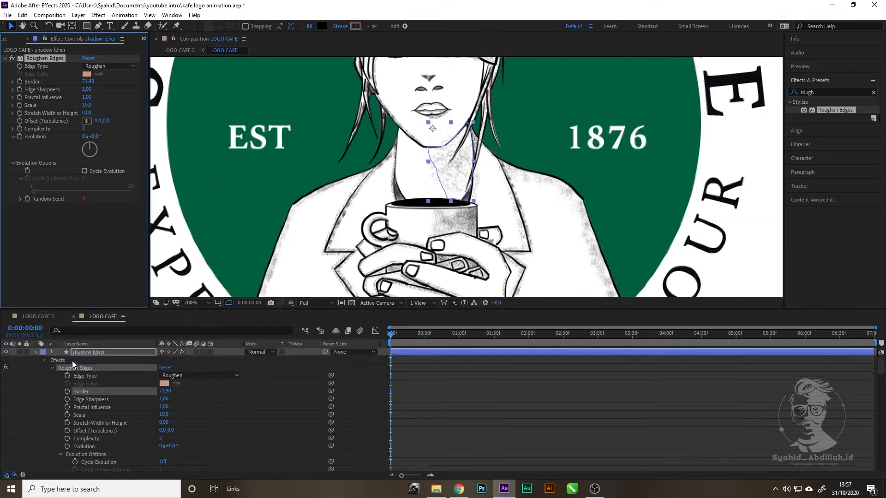
# Step: Set the Roughen Edges Border on the shadow muka bawah layer to 31.90 and save the project
pyautogui.click(36, 352)
pyautogui.click(63, 360)
pyautogui.click(87, 81)
pyautogui.write('75')
pyautogui.press('Return')
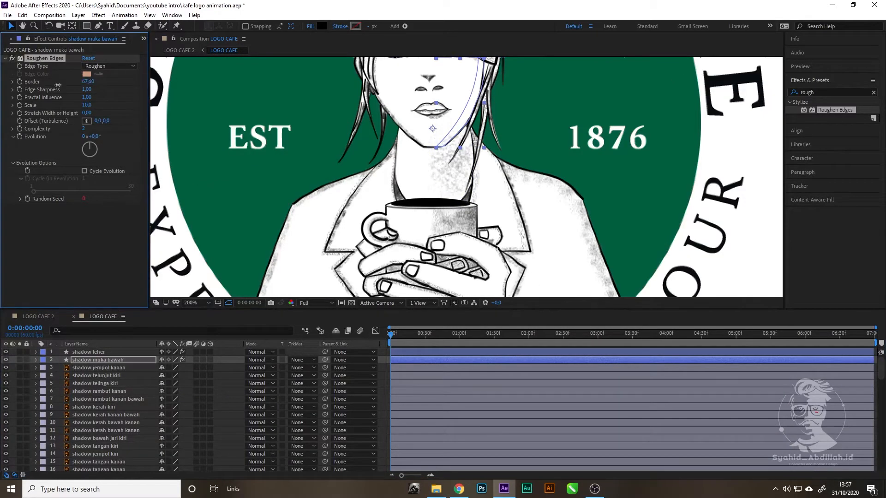
pyautogui.scroll(2, 481, 131)
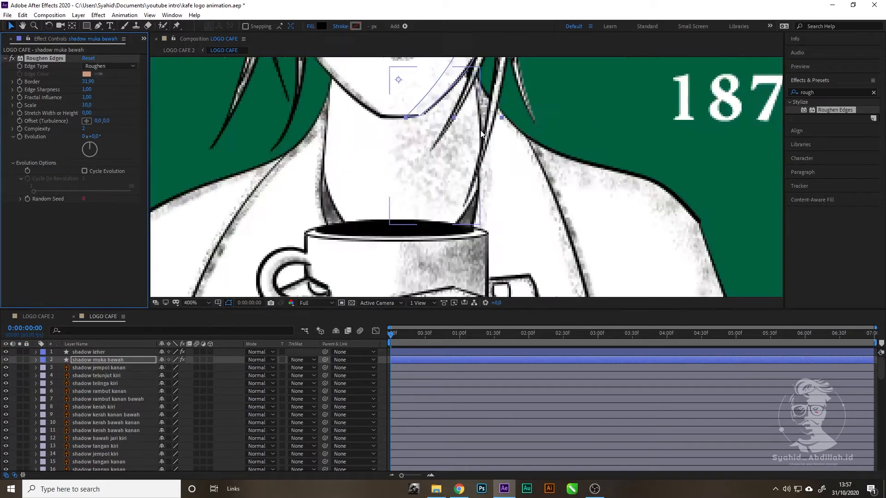
pyautogui.scroll(-2, 481, 130)
pyautogui.scroll(1, 480, 120)
pyautogui.moveTo(481, 110); pyautogui.dragTo(440, 197)
pyautogui.hotkey('ctrl', 's')
# Step: Find the shadow rambut layer in the layer stack and check which hair shading it covers by toggling its visibility
pyautogui.scroll(-4, 142, 398)
pyautogui.scroll(-15, 142, 398)
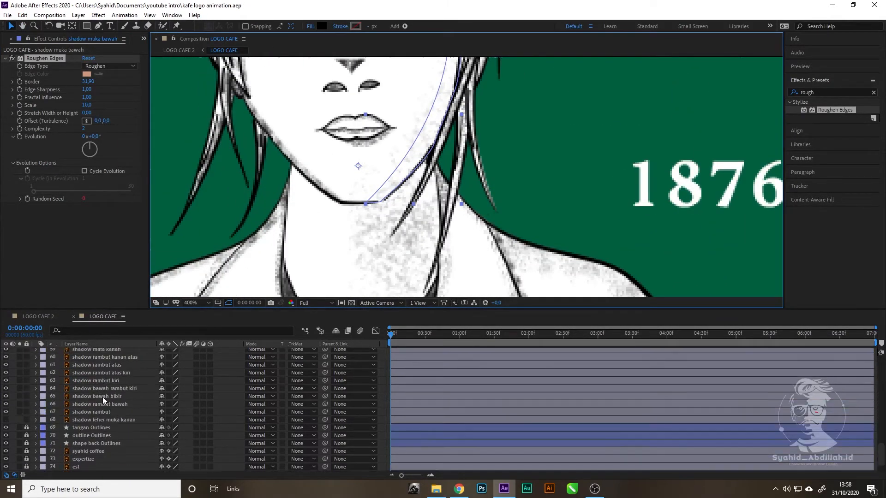
pyautogui.click(103, 412)
pyautogui.scroll(-2, 508, 132)
pyautogui.click(6, 412)
pyautogui.click(6, 412)
# Step: Draw a closed, curved black shape with the Pen tool over the stippled hair shadow from the ponytail base down to the fringe tip
pyautogui.scroll(1, 523, 184)
pyautogui.scroll(1, 522, 187)
pyautogui.moveTo(523, 152); pyautogui.dragTo(521, 274)
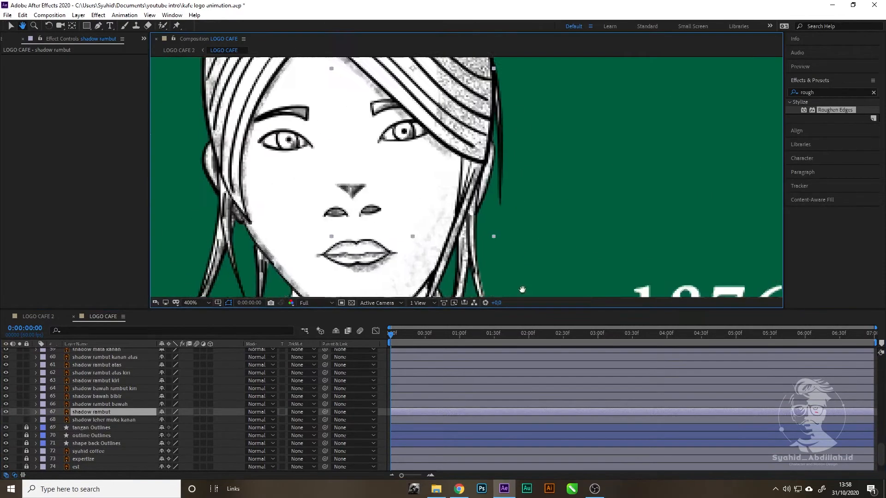
pyautogui.moveTo(545, 81)
pyautogui.mouseDown()
pyautogui.moveTo(552, 151)
pyautogui.moveTo(526, 212)
pyautogui.mouseUp()
pyautogui.scroll(-1, 507, 170)
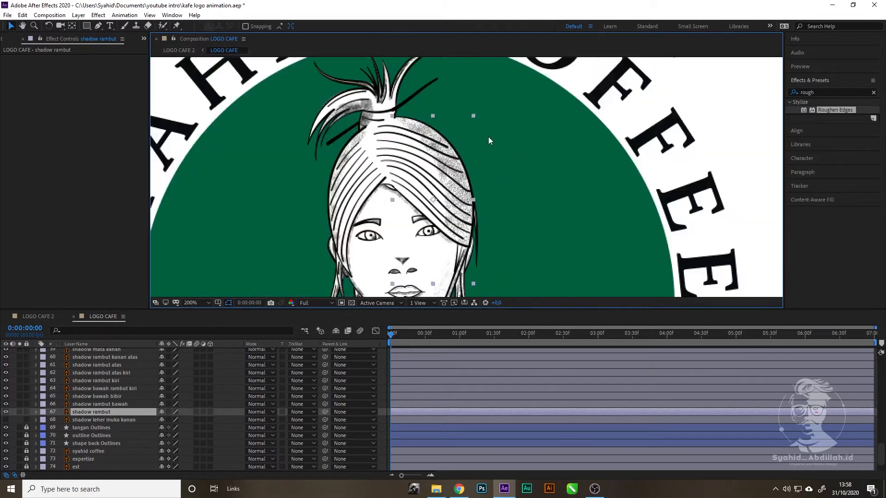
pyautogui.click(569, 155)
pyautogui.click(98, 26)
pyautogui.click(410, 119)
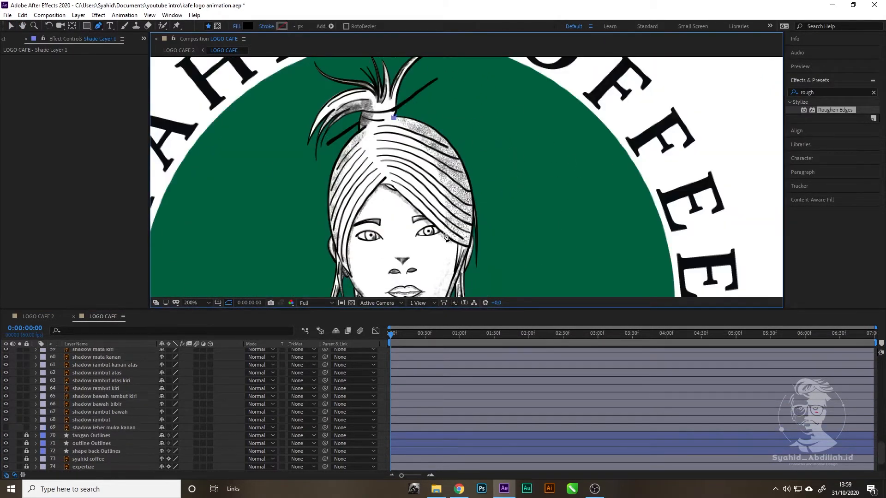
pyautogui.moveTo(442, 232); pyautogui.dragTo(433, 146)
pyautogui.moveTo(433, 145); pyautogui.dragTo(336, 233)
pyautogui.moveTo(355, 126); pyautogui.dragTo(361, 101)
pyautogui.moveTo(374, 192); pyautogui.dragTo(379, 195)
pyautogui.moveTo(338, 234); pyautogui.dragTo(353, 186)
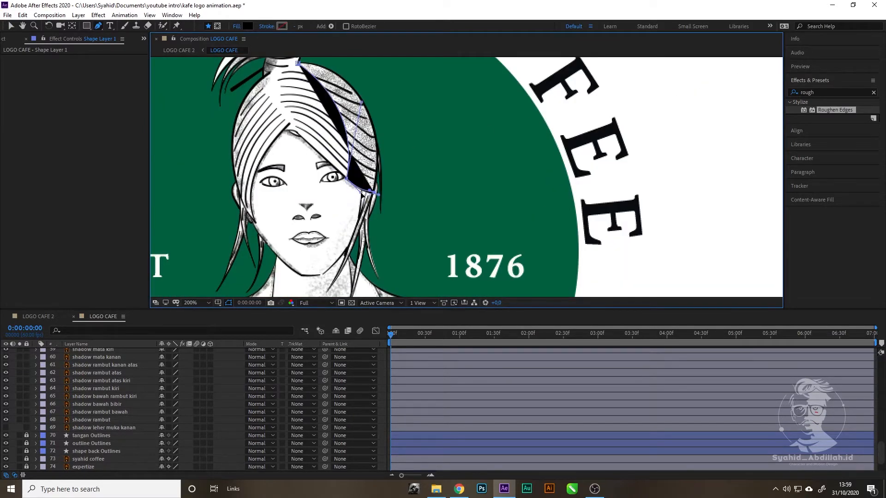
pyautogui.moveTo(298, 63); pyautogui.dragTo(298, 97)
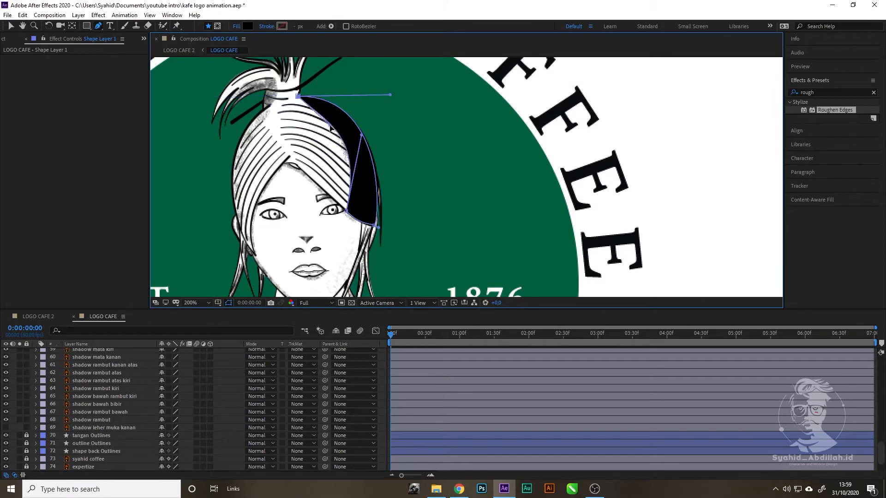
pyautogui.moveTo(361, 135); pyautogui.dragTo(355, 156)
# Step: Lower the new hair shadow shape layer's opacity to 20%
pyautogui.scroll(1, 348, 201)
pyautogui.moveTo(195, 263); pyautogui.dragTo(286, 233)
pyautogui.scroll(10, 148, 384)
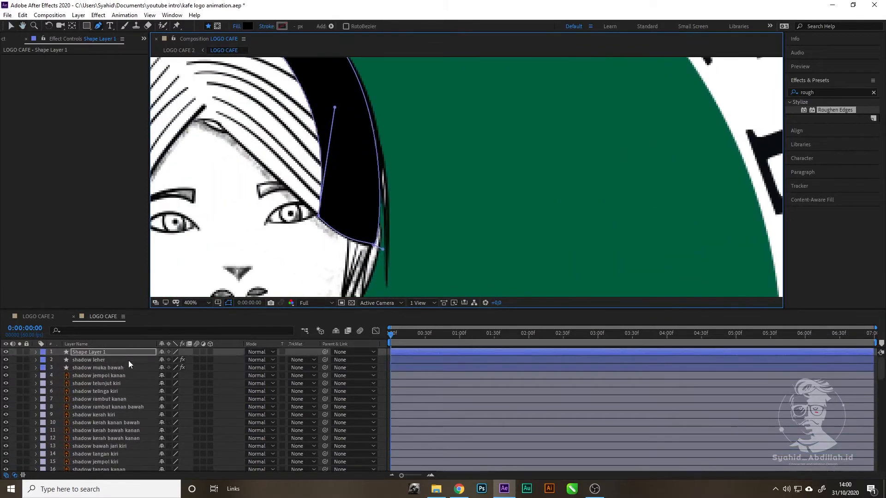
pyautogui.press('t')
pyautogui.click(164, 360)
pyautogui.write('20')
pyautogui.press('Return')
# Step: Move the shape's lower outer corner point slightly inward so it meets the tip of the hair outline
pyautogui.scroll(-1, 385, 216)
pyautogui.click(422, 212)
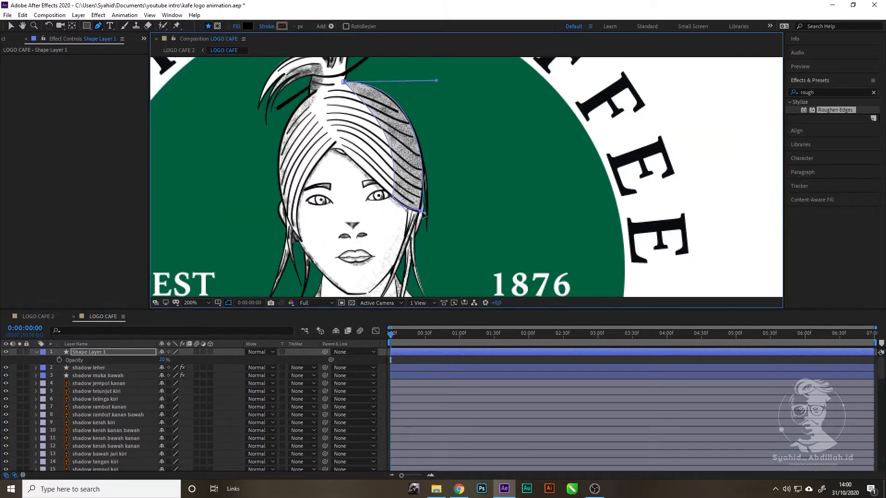
pyautogui.scroll(1, 426, 214)
pyautogui.moveTo(384, 248); pyautogui.dragTo(377, 245)
pyautogui.moveTo(352, 190); pyautogui.dragTo(368, 294)
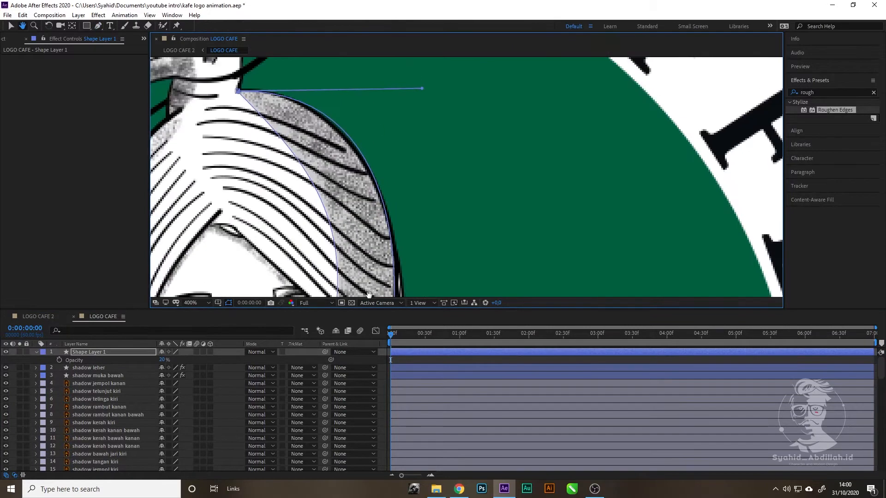
# Step: Apply Roughen Edges to the new hair shadow shape layer with Scale 10 and Border 50
pyautogui.scroll(-1, 453, 181)
pyautogui.doubleClick(835, 110)
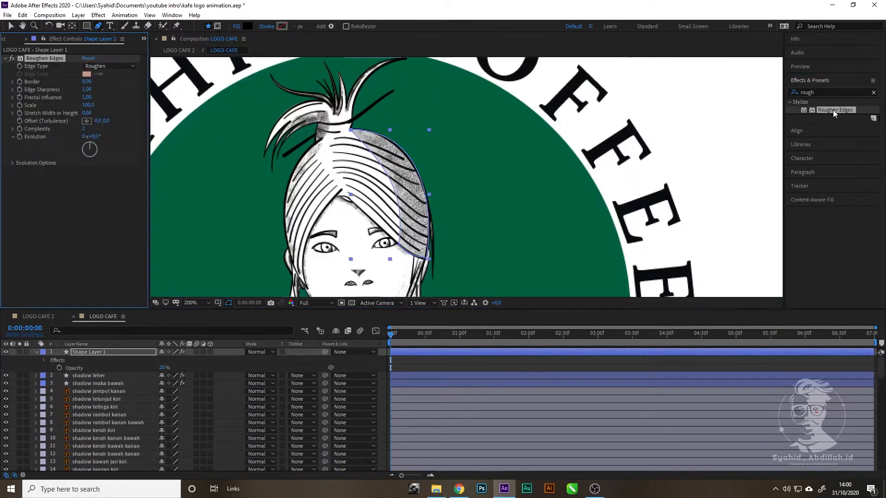
pyautogui.press('v')
pyautogui.click(88, 105)
pyautogui.write('10')
pyautogui.press('Return')
pyautogui.click(87, 82)
pyautogui.write('50')
pyautogui.press('Return')
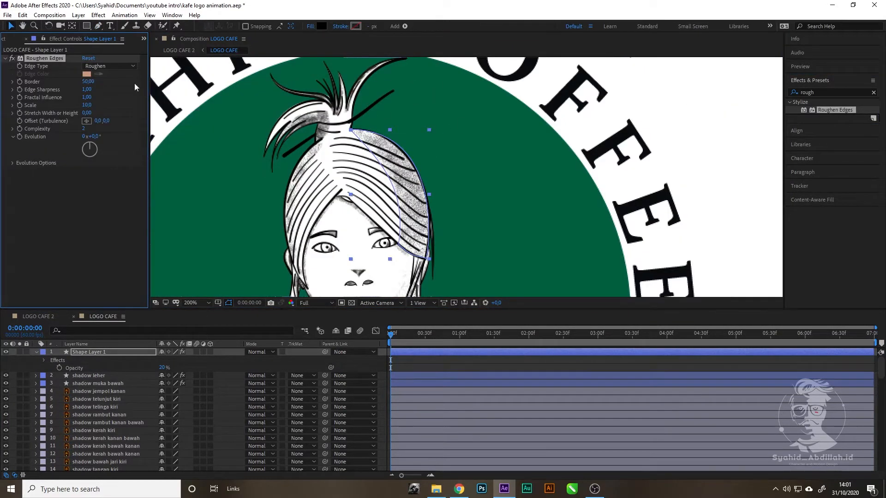
# Step: Drive the Random Seed of the new hair shadow's Roughen Edges effect with the expression time*4
pyautogui.click(12, 163)
pyautogui.keyDown('alt'); pyautogui.click(28, 199); pyautogui.keyUp('alt')
pyautogui.write('time*4')
pyautogui.click(429, 351)
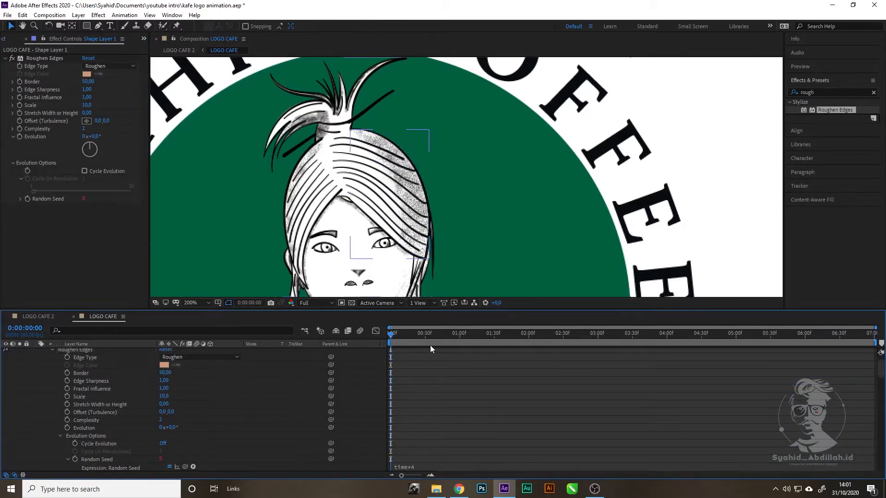
# Step: Rename the new hair shadow shape layer as "shadow rambut atas"
pyautogui.scroll(1, 430, 347)
pyautogui.click(35, 352)
pyautogui.click(81, 353)
pyautogui.press('Return')
pyautogui.write('shadow rambut atas')
pyautogui.press('Return')
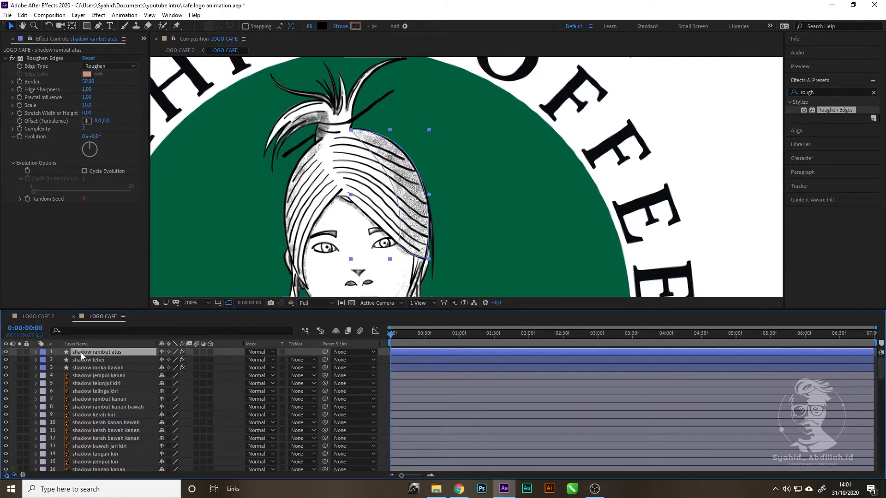
# Step: Duplicate the shadow rambut atas layer and delete the Roughen Edges effect from the copy
pyautogui.scroll(-10, 135, 414)
pyautogui.click(103, 391)
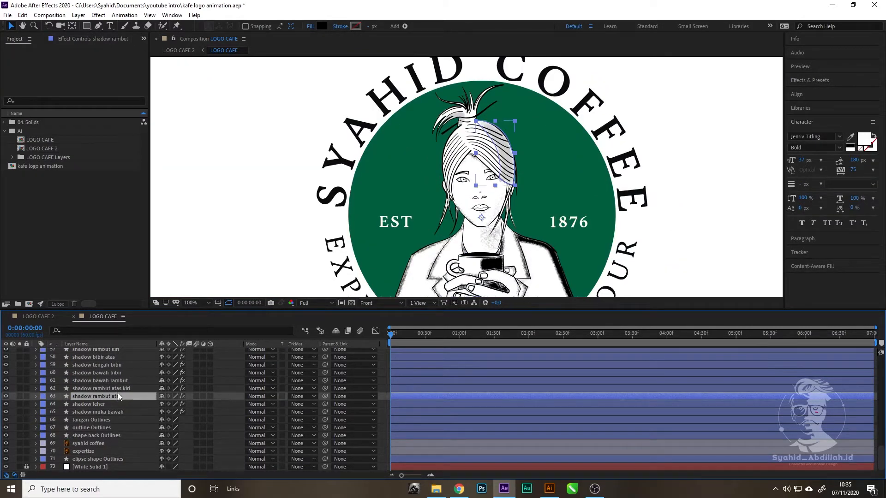
pyautogui.hotkey('ctrl', 'd')
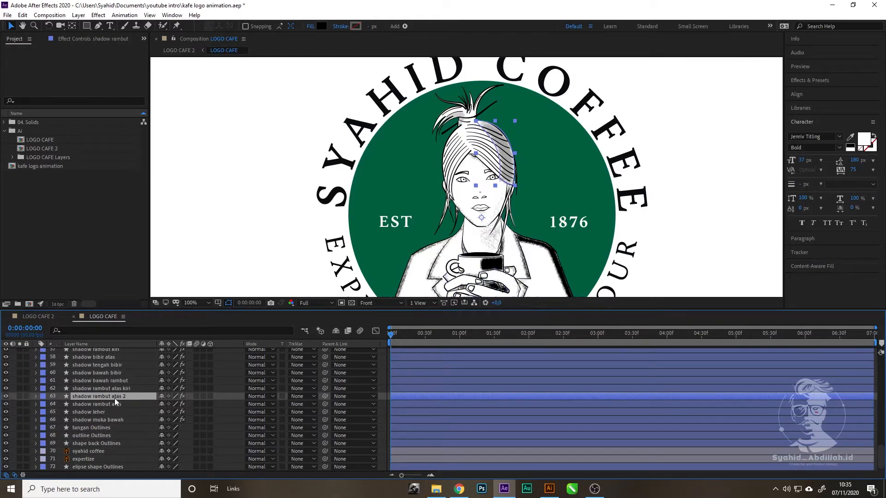
pyautogui.click(66, 39)
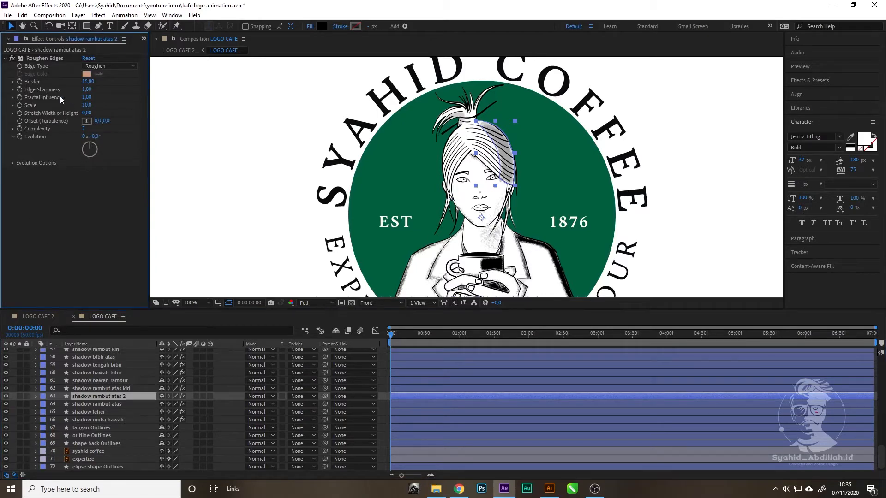
pyautogui.click(37, 57)
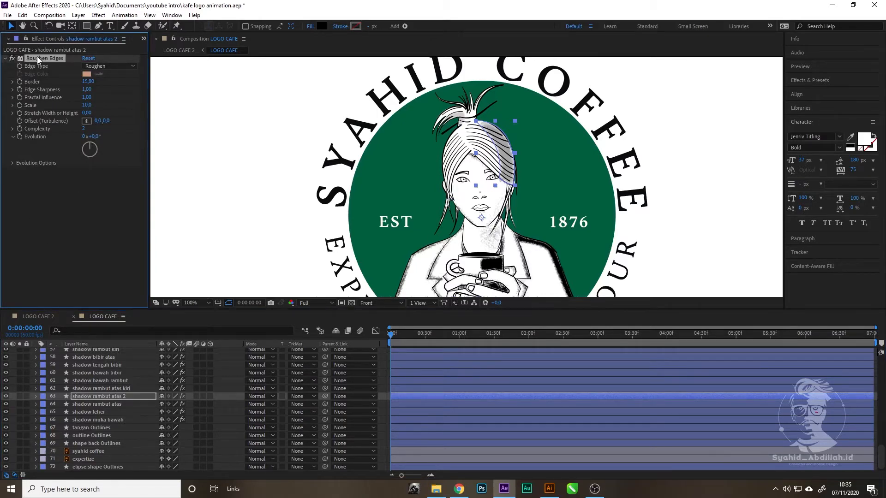
pyautogui.press('Delete')
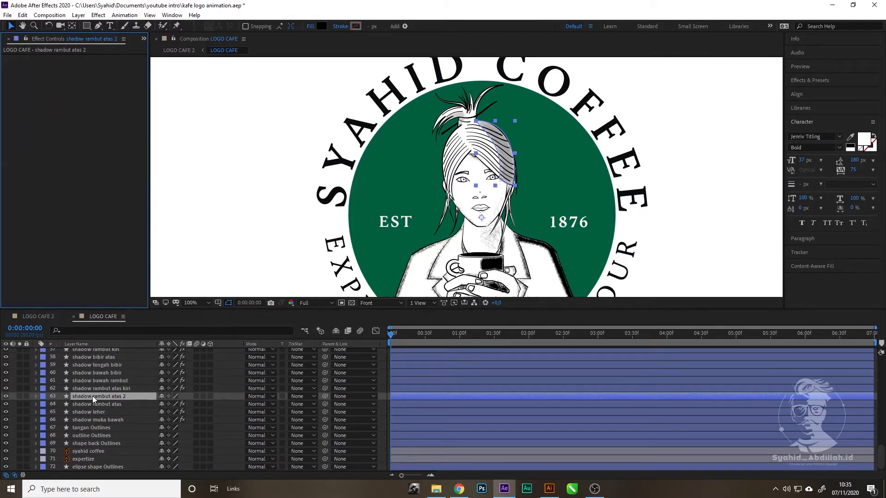
# Step: Raise the opacity of the duplicated hair shadow layer to 100%
pyautogui.press('t')
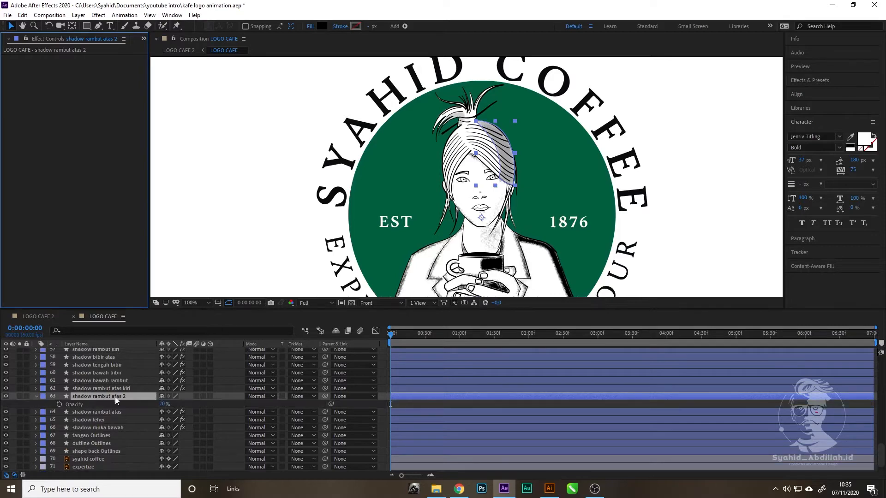
pyautogui.moveTo(162, 404); pyautogui.dragTo(231, 399)
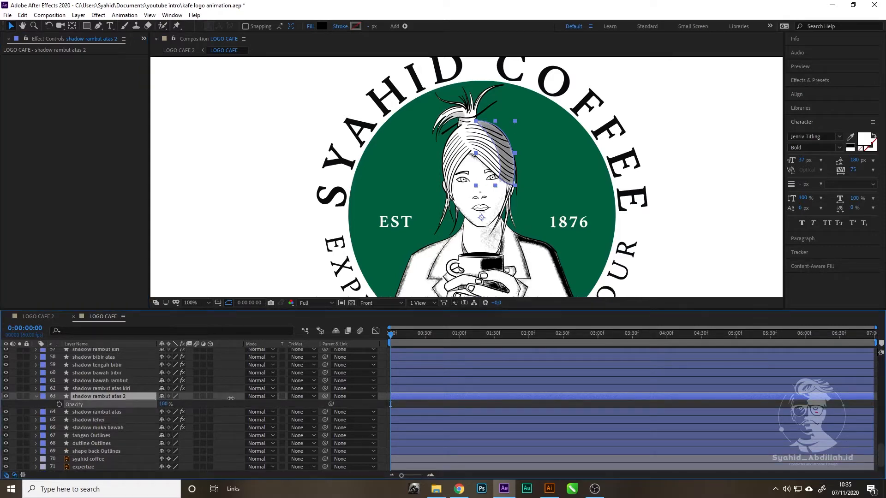
pyautogui.click(90, 398)
# Step: Apply the Set Matte effect to the original shadow rambut atas layer
pyautogui.click(82, 412)
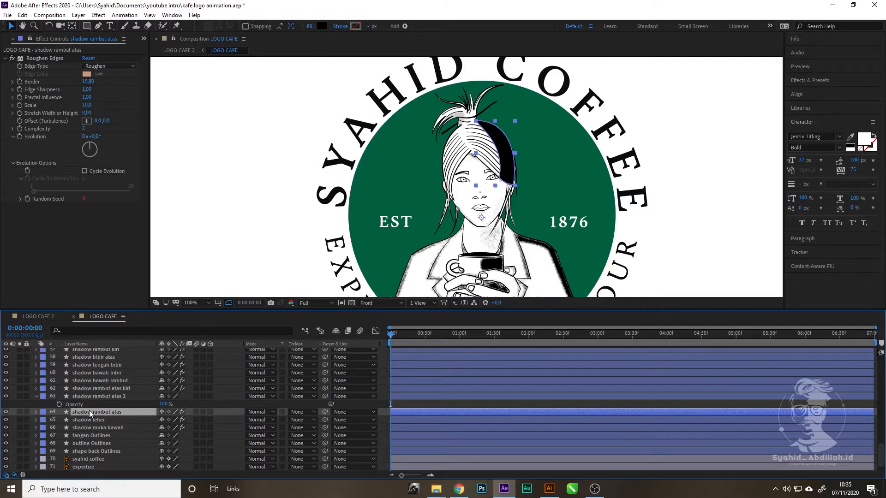
pyautogui.click(809, 80)
pyautogui.click(818, 92)
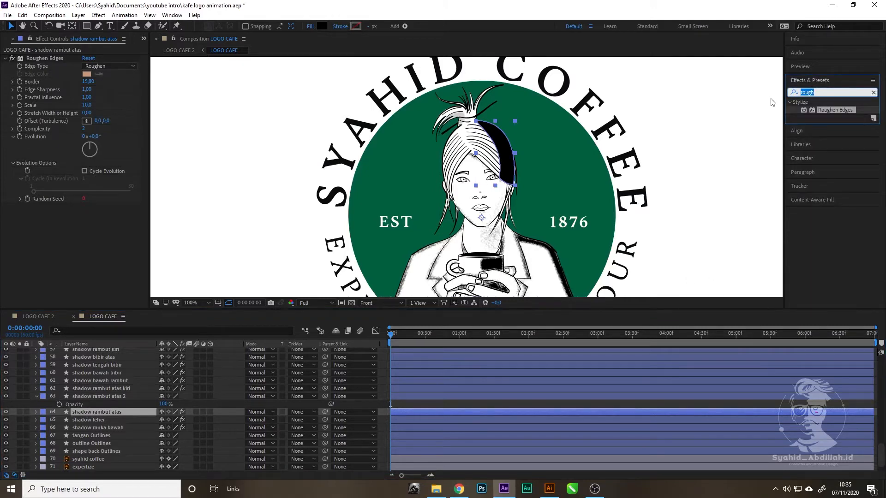
pyautogui.write('set')
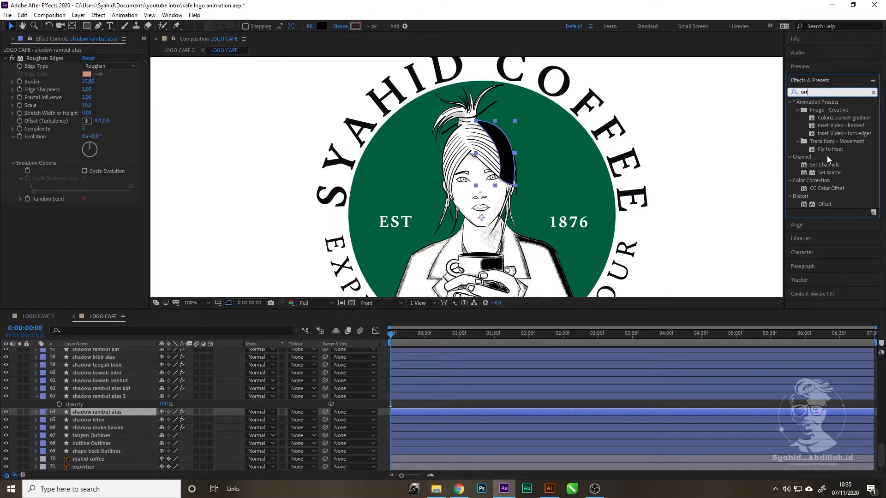
pyautogui.click(834, 172)
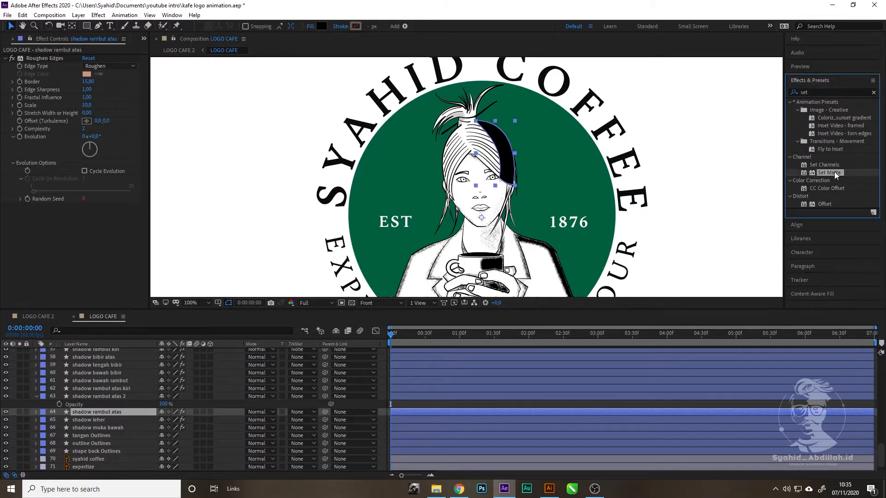
pyautogui.doubleClick(834, 172)
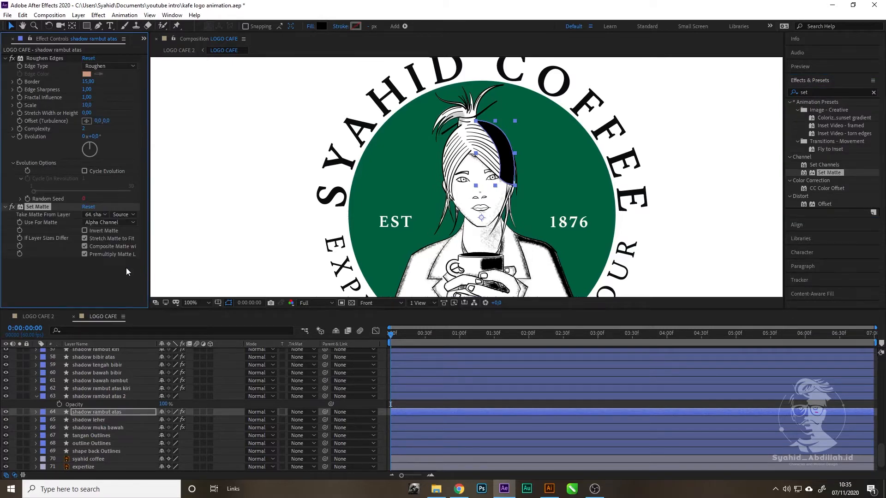
# Step: Take the matte from the shadow rambut atas 2 layer and place Set Matte above Roughen Edges in the effect order
pyautogui.click(123, 223)
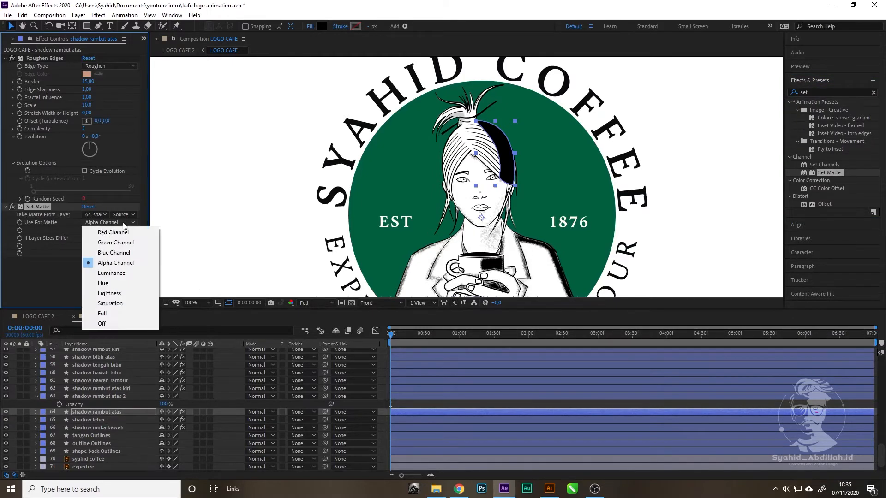
pyautogui.click(99, 215)
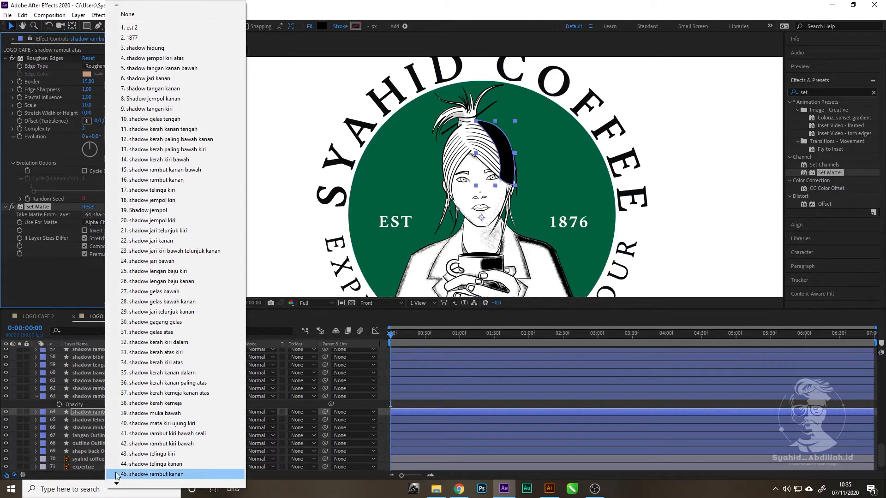
pyautogui.moveTo(117, 484)
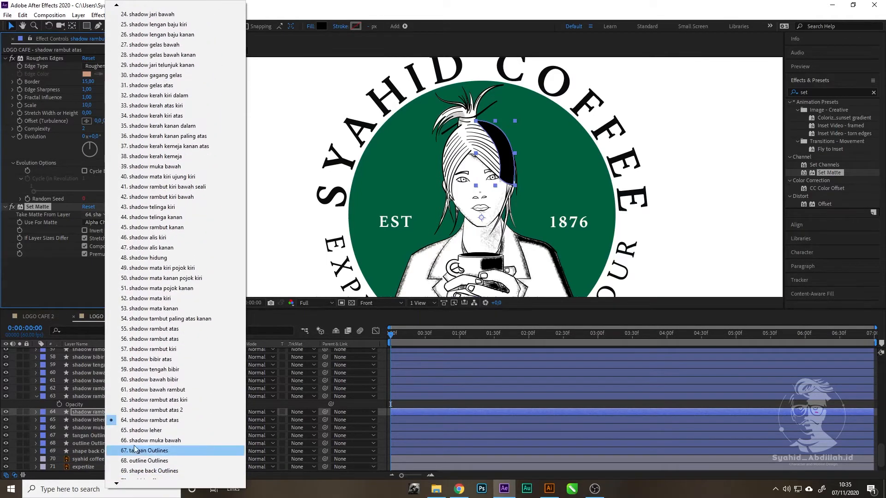
pyautogui.click(147, 410)
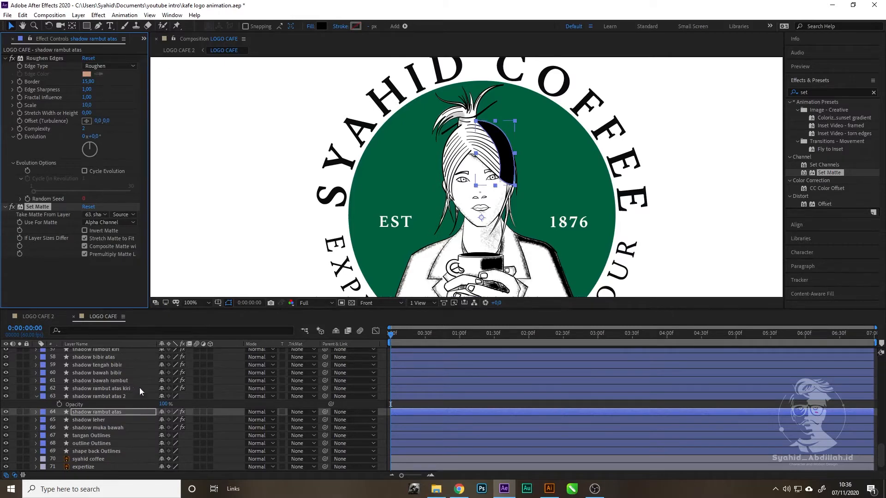
pyautogui.moveTo(43, 207); pyautogui.dragTo(46, 54)
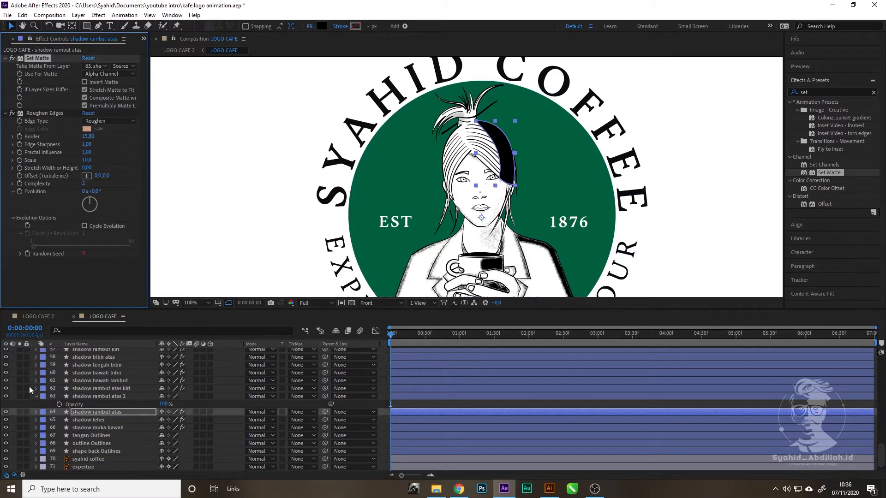
# Step: Hide the shadow rambut atas 2 matte layer
pyautogui.click(5, 397)
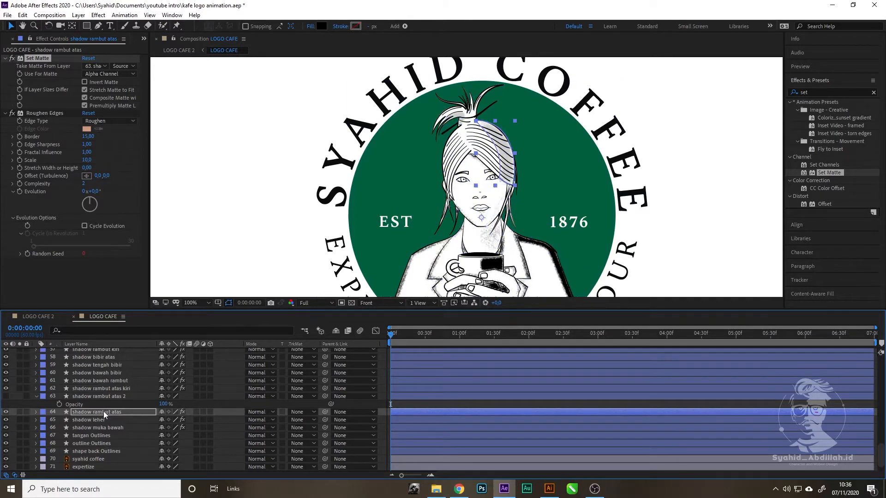
pyautogui.press('.')
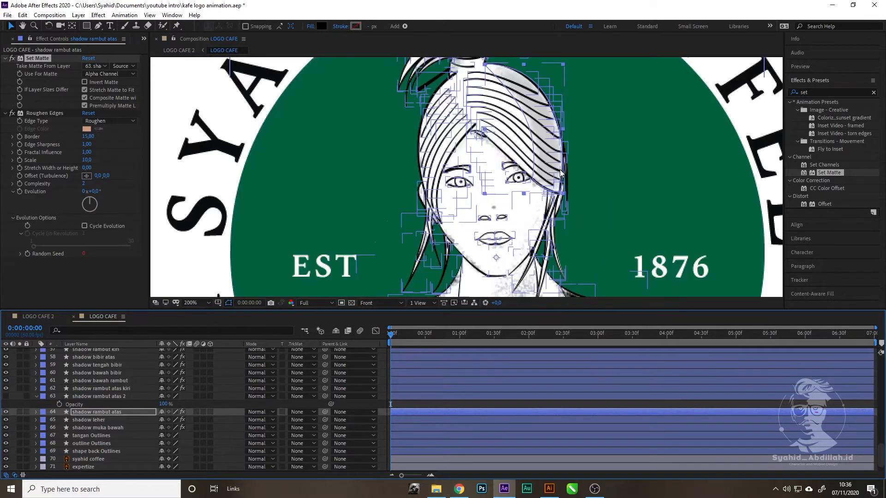
pyautogui.press('space')
pyautogui.moveTo(575, 164); pyautogui.dragTo(499, 179)
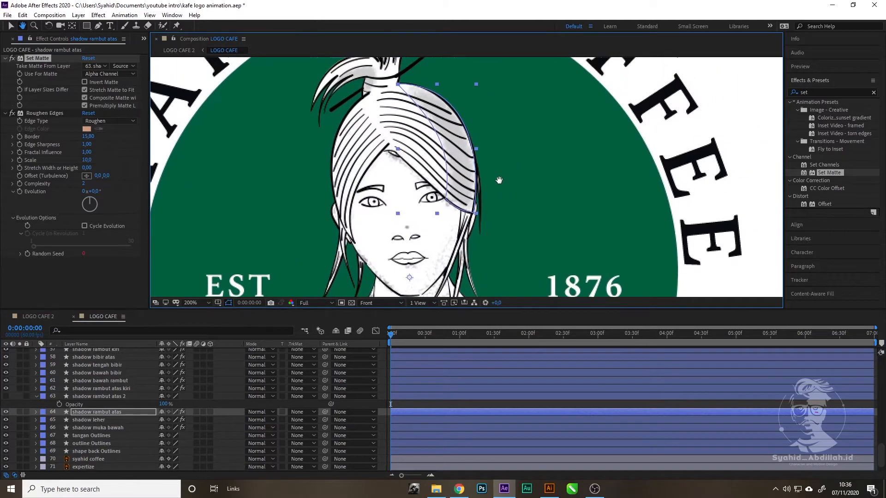
# Step: Set the Roughen Edges Border on the shadow rambut atas layer to 50
pyautogui.click(43, 114)
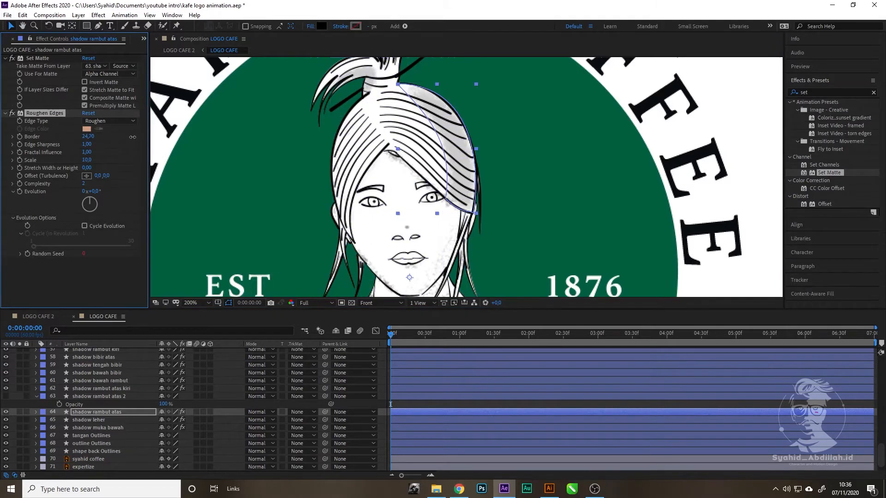
pyautogui.moveTo(87, 136); pyautogui.dragTo(91, 138)
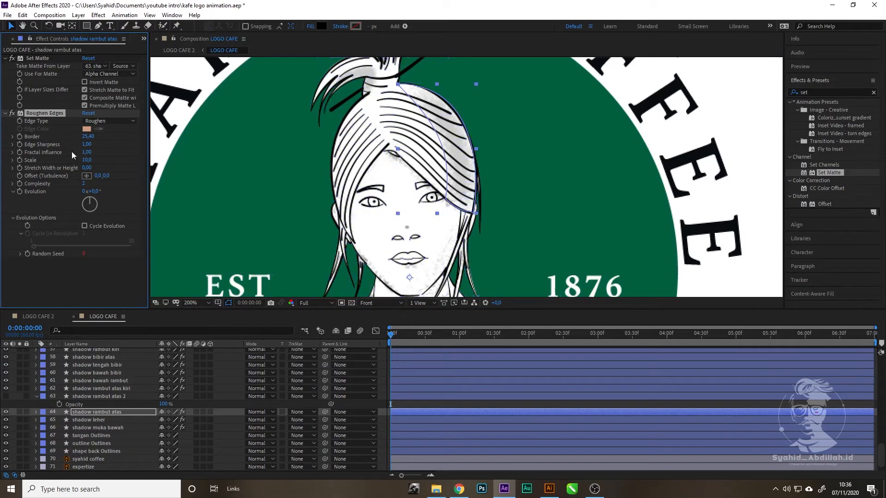
pyautogui.click(88, 137)
pyautogui.write('50')
pyautogui.press('Return')
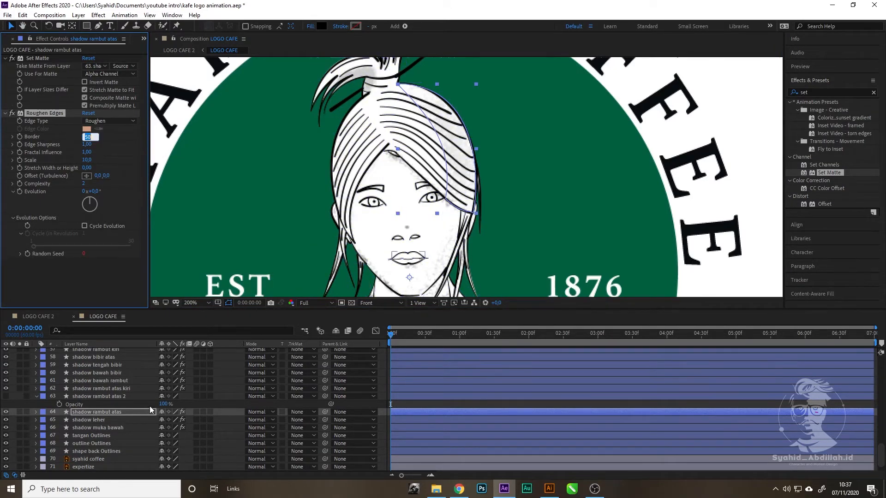
# Step: Raise the opacity of the shadow rambut atas layer to 100%
pyautogui.press('t')
pyautogui.moveTo(164, 420); pyautogui.dragTo(198, 412)
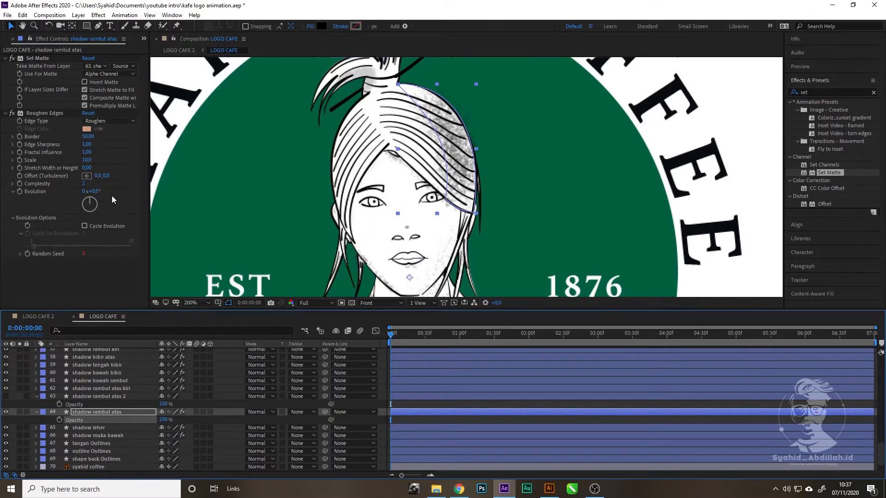
pyautogui.click(88, 137)
pyautogui.click(116, 161)
# Step: Reshape the shadow rambut atas path with the Pen tool, pulling its outer points out past the hair outline
pyautogui.press('g')
pyautogui.moveTo(474, 214); pyautogui.dragTo(496, 217)
pyautogui.moveTo(446, 199)
pyautogui.mouseDown()
pyautogui.moveTo(463, 131)
pyautogui.moveTo(435, 190)
pyautogui.mouseUp()
pyautogui.moveTo(495, 218); pyautogui.dragTo(482, 222)
pyautogui.moveTo(482, 190); pyautogui.dragTo(511, 194)
pyautogui.moveTo(489, 87); pyautogui.dragTo(528, 91)
pyautogui.click(99, 397)
pyautogui.click(93, 413)
pyautogui.moveTo(503, 153); pyautogui.dragTo(557, 131)
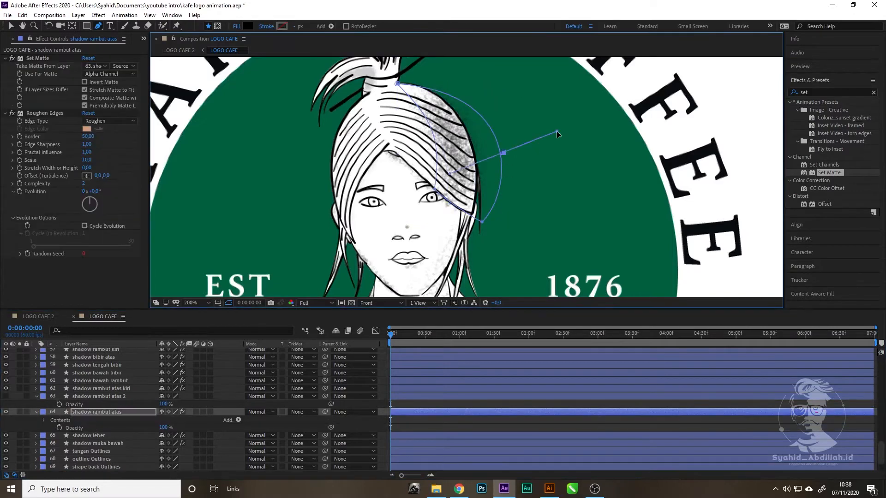
# Step: Place Set Matte below Roughen Edges on shadow rambut atas and bend the path's outer curve around the hair
pyautogui.moveTo(37, 58); pyautogui.dragTo(46, 184)
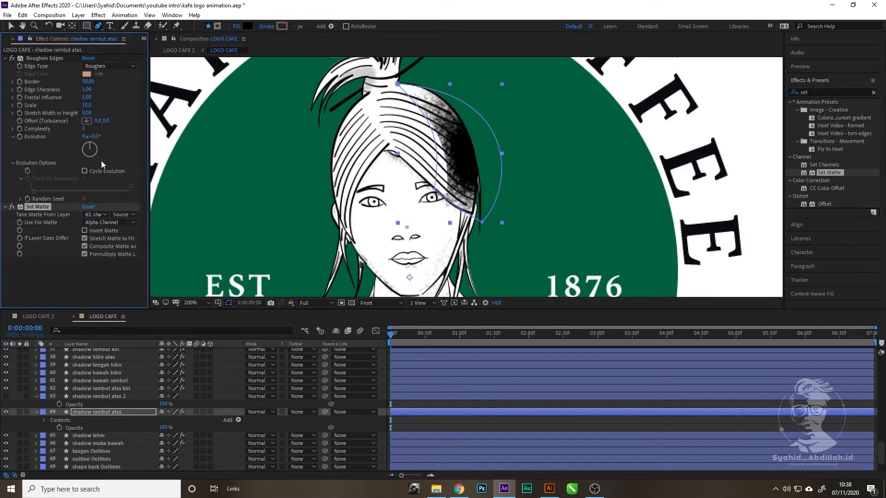
pyautogui.click(126, 411)
pyautogui.click(398, 84)
pyautogui.moveTo(528, 91); pyautogui.dragTo(513, 37)
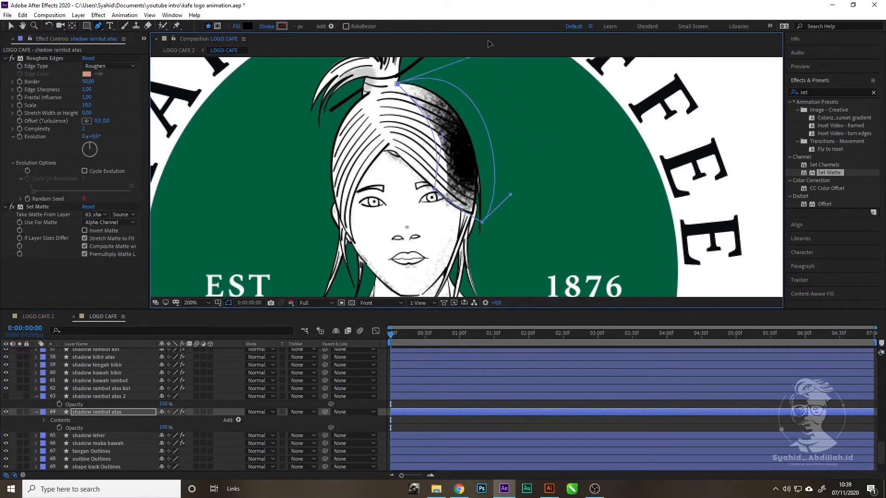
pyautogui.moveTo(523, 110); pyautogui.dragTo(489, 138)
pyautogui.moveTo(477, 223); pyautogui.dragTo(492, 236)
pyautogui.moveTo(402, 217); pyautogui.dragTo(412, 227)
pyautogui.moveTo(365, 112); pyautogui.dragTo(366, 112)
pyautogui.moveTo(482, 66); pyautogui.dragTo(427, 83)
# Step: Set the Roughen Edges Border on shadow rambut atas to 150 and widen the path's outer curve beyond the hair
pyautogui.moveTo(87, 83); pyautogui.dragTo(97, 70)
pyautogui.moveTo(466, 223); pyautogui.dragTo(435, 197)
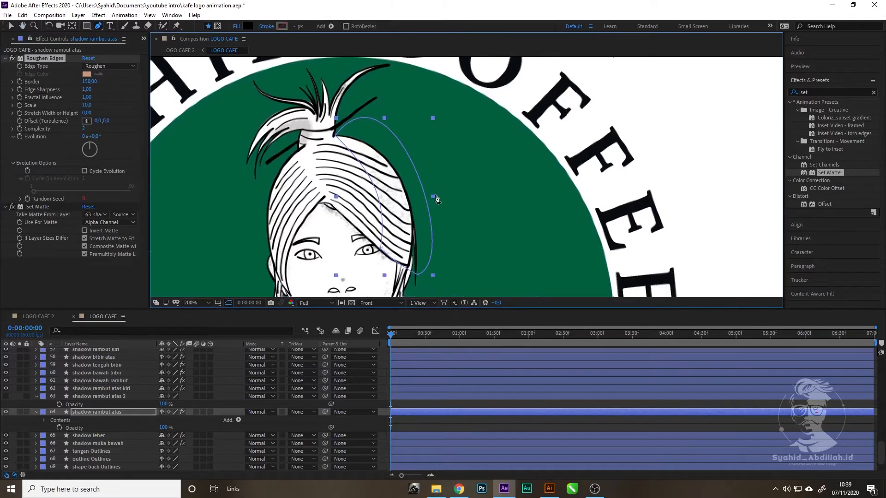
pyautogui.click(12, 27)
pyautogui.click(308, 283)
pyautogui.click(96, 411)
pyautogui.click(97, 26)
pyautogui.click(336, 136)
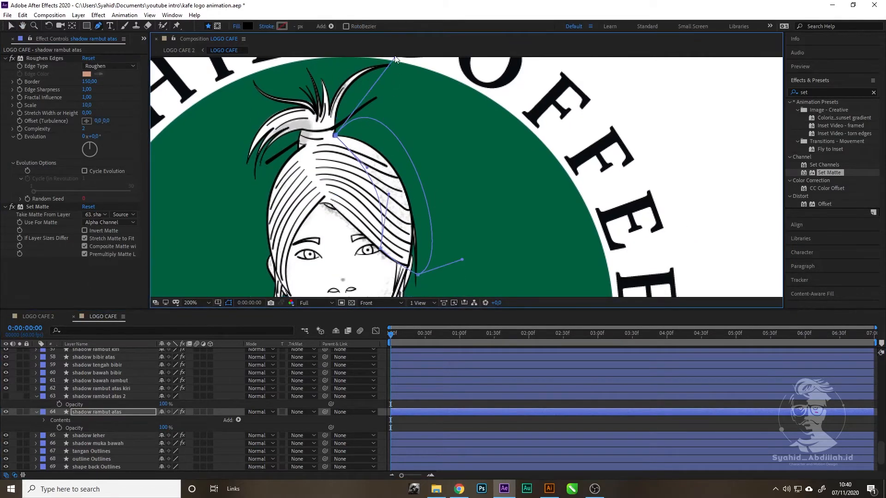
pyautogui.moveTo(462, 261); pyautogui.dragTo(506, 219)
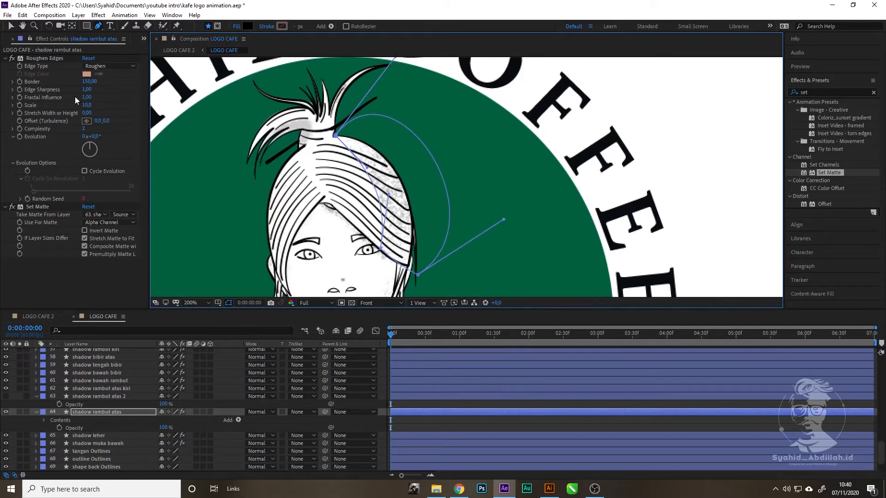
# Step: Set the Roughen Edges Border on shadow rambut atas to 100 and readjust the path's outer curve
pyautogui.click(89, 82)
pyautogui.write('100')
pyautogui.press('Return')
pyautogui.moveTo(418, 275); pyautogui.dragTo(496, 249)
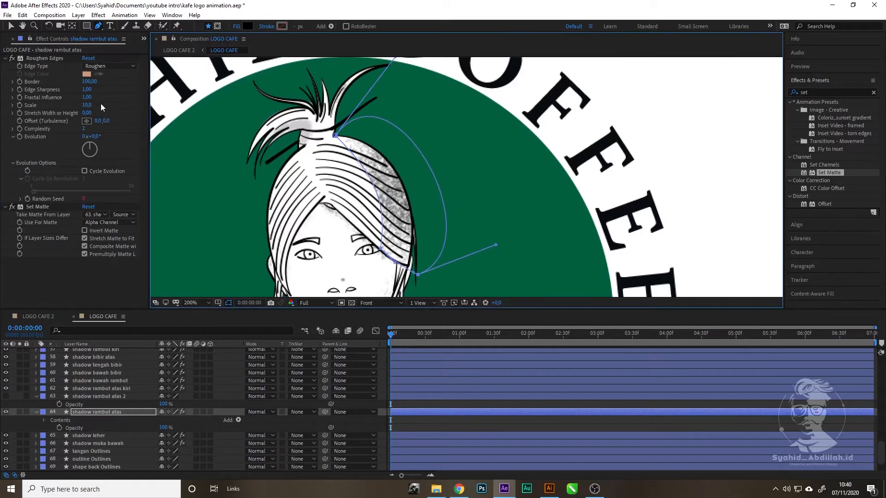
pyautogui.moveTo(425, 126); pyautogui.dragTo(413, 140)
pyautogui.moveTo(384, 72); pyautogui.dragTo(406, 73)
pyautogui.moveTo(378, 210)
pyautogui.mouseDown()
pyautogui.moveTo(424, 165)
pyautogui.moveTo(377, 205)
pyautogui.mouseUp()
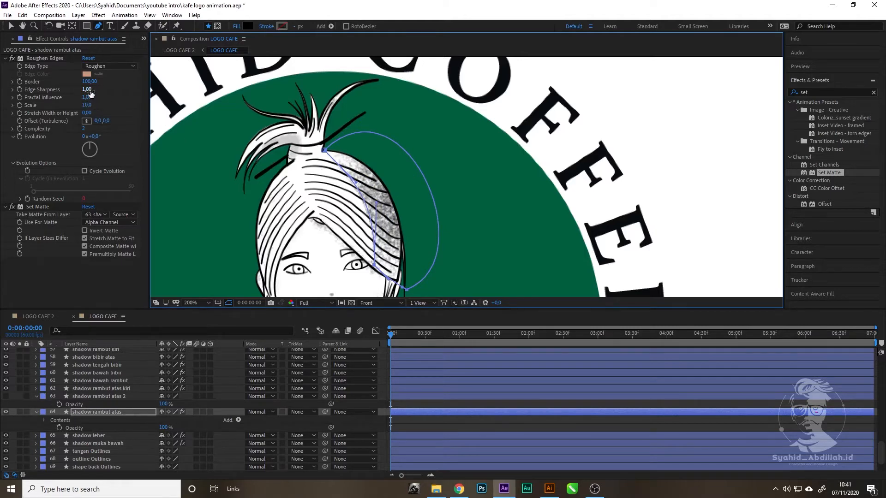
# Step: Raise the hair shadow's Edge Sharpness to 2.69 and change its Edge Type to Spiky
pyautogui.moveTo(91, 93); pyautogui.dragTo(149, 74)
pyautogui.click(105, 67)
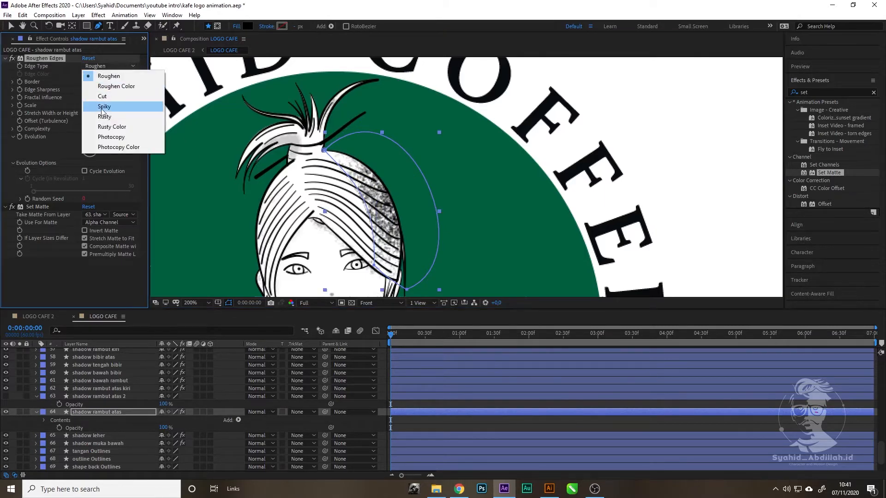
pyautogui.click(99, 95)
pyautogui.click(111, 66)
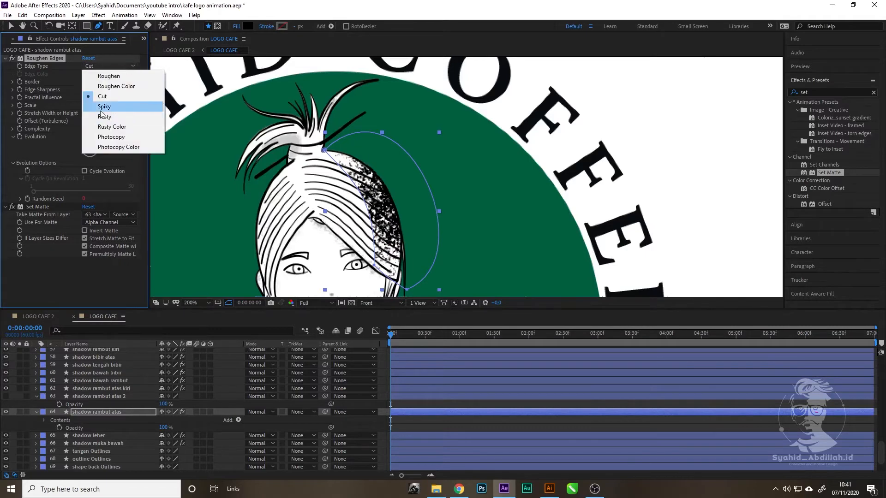
pyautogui.click(123, 136)
# Step: Refine the upper and lower curve handles of the hair shadow path and preview the stippled edge
pyautogui.click(324, 150)
pyautogui.press('space')
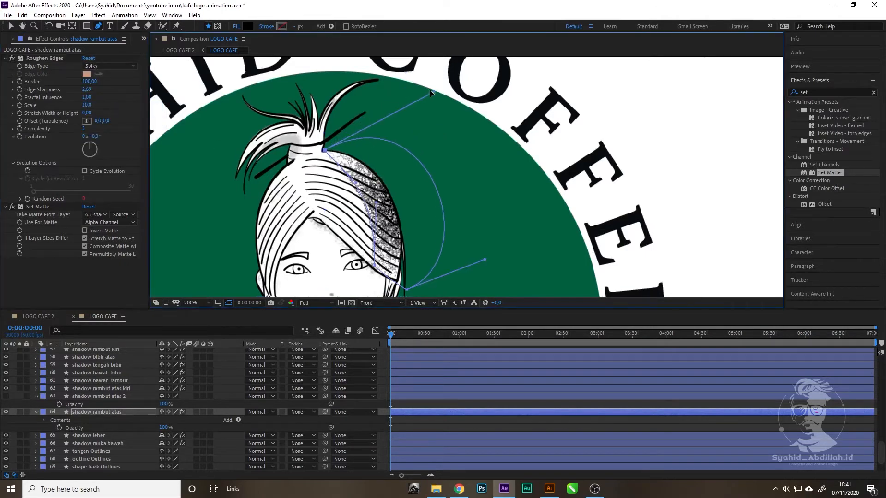
pyautogui.press('space')
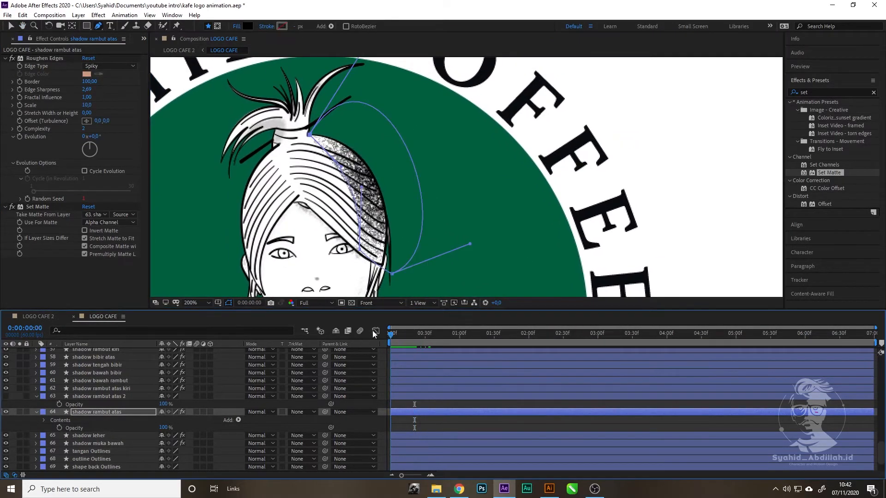
pyautogui.scroll(-3, 461, 236)
pyautogui.moveTo(446, 230); pyautogui.dragTo(451, 236)
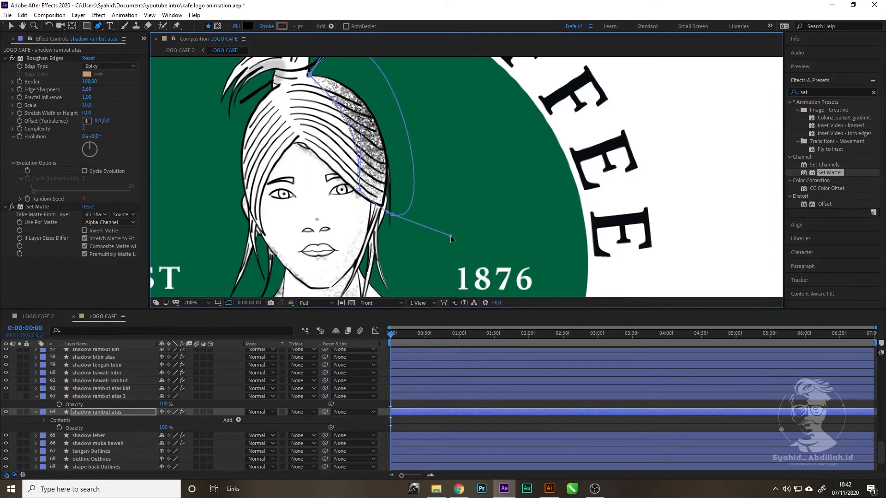
pyautogui.moveTo(365, 137); pyautogui.dragTo(378, 149)
pyautogui.scroll(3, 310, 76)
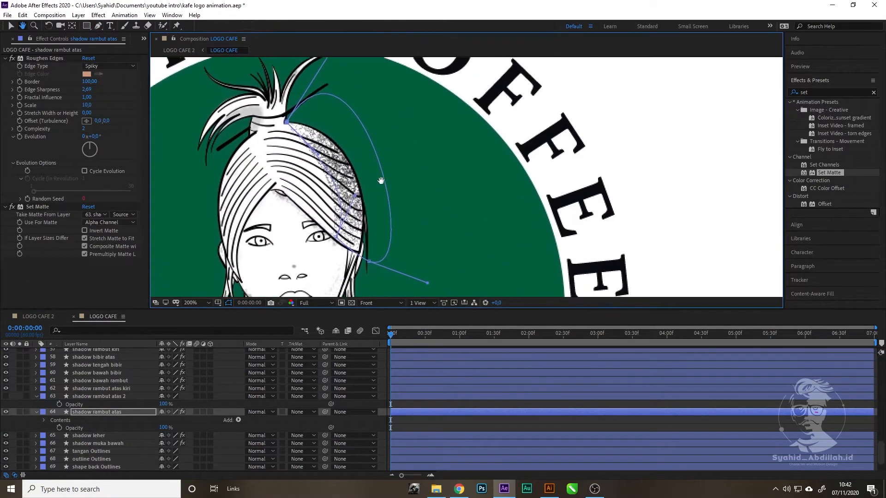
# Step: Lower the Roughen Edges Edge Sharpness on shadow rambut atas to about 2.07
pyautogui.moveTo(85, 91)
pyautogui.mouseDown()
pyautogui.moveTo(43, 95)
pyautogui.moveTo(90, 101)
pyautogui.mouseUp()
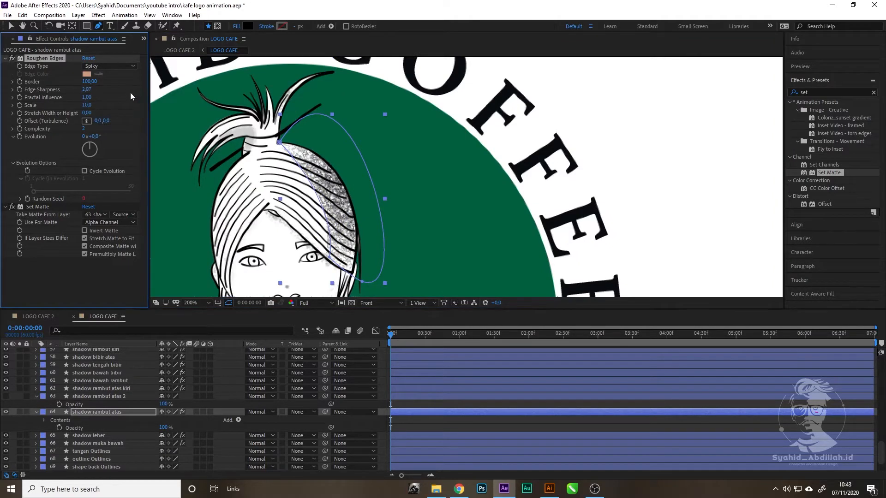
pyautogui.moveTo(141, 82); pyautogui.dragTo(90, 99)
pyautogui.scroll(-2, 284, 160)
pyautogui.scroll(2, 285, 160)
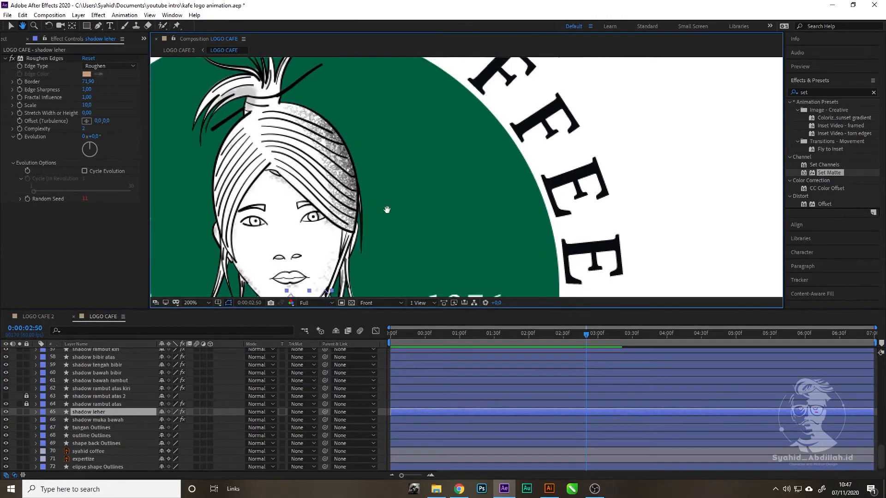
# Step: Duplicate the shadow leher layer and delete Roughen Edges from the copy
pyautogui.moveTo(388, 212); pyautogui.dragTo(408, 110)
pyautogui.hotkey('ctrl', 'd')
pyautogui.moveTo(395, 334); pyautogui.dragTo(303, 367)
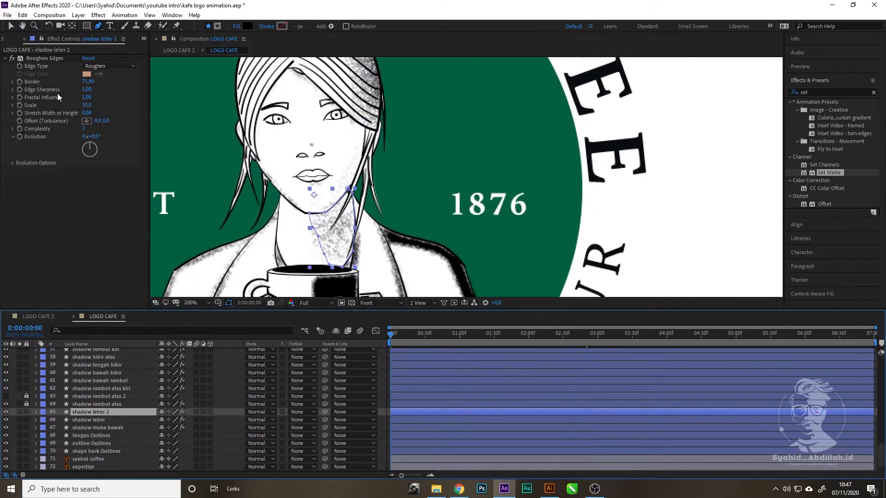
pyautogui.click(45, 59)
pyautogui.press('Delete')
# Step: Hide shadow leher 2 and apply Set Matte to shadow leher, taking the matte from the hidden copy
pyautogui.click(103, 420)
pyautogui.click(6, 412)
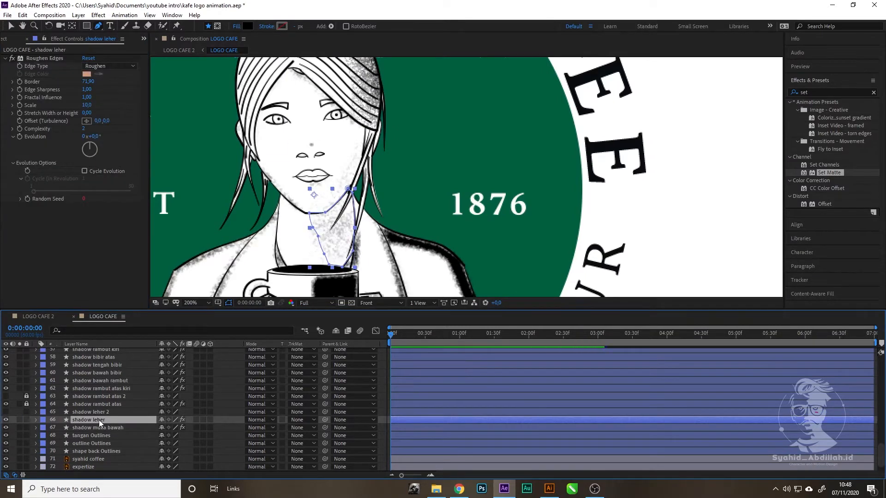
pyautogui.doubleClick(835, 173)
pyautogui.press('v')
pyautogui.click(103, 215)
pyautogui.scroll(-3, 143, 369)
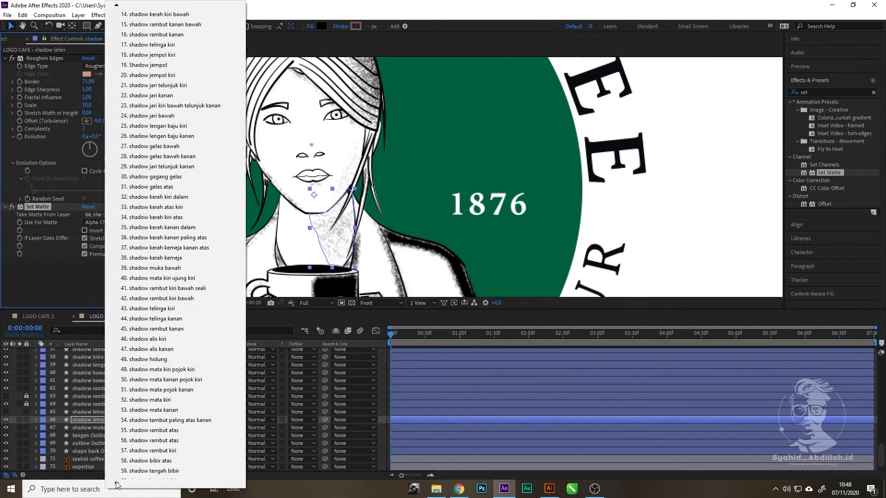
pyautogui.click(143, 389)
# Step: Reshape the shadow leher path with the Pen tool, moving its outer points beyond the neck outline
pyautogui.click(98, 27)
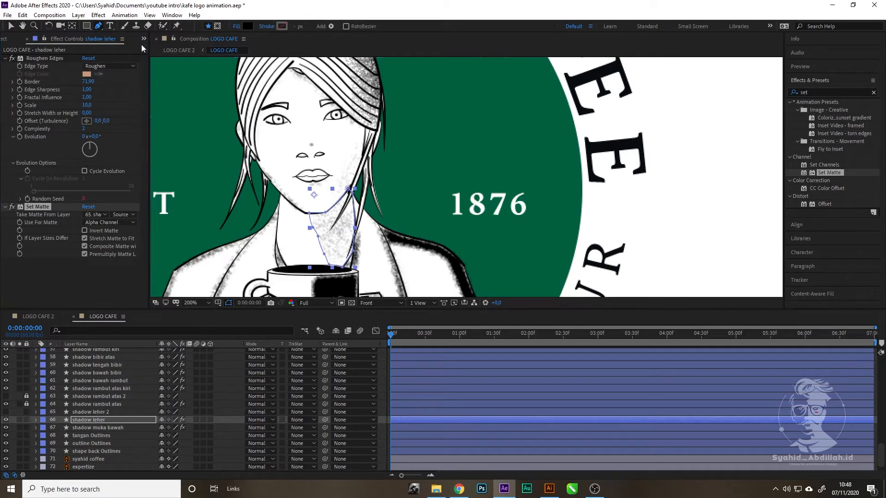
pyautogui.click(329, 265)
pyautogui.moveTo(354, 254); pyautogui.dragTo(369, 265)
pyautogui.moveTo(348, 189); pyautogui.dragTo(367, 158)
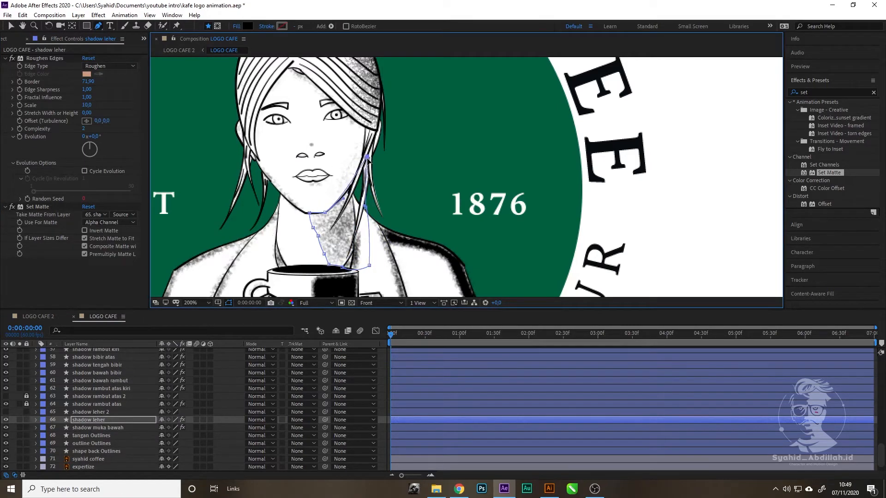
pyautogui.moveTo(366, 207)
pyautogui.mouseDown()
pyautogui.moveTo(379, 207)
pyautogui.moveTo(369, 205)
pyautogui.mouseUp()
# Step: Raise the neck shadow's Edge Sharpness to 1.91 and change its Edge Type to Spiky
pyautogui.moveTo(88, 89); pyautogui.dragTo(130, 90)
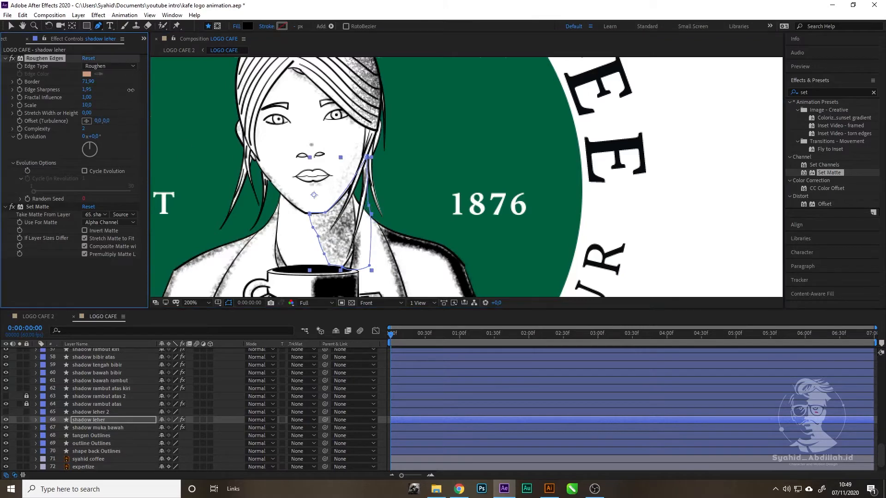
pyautogui.click(110, 66)
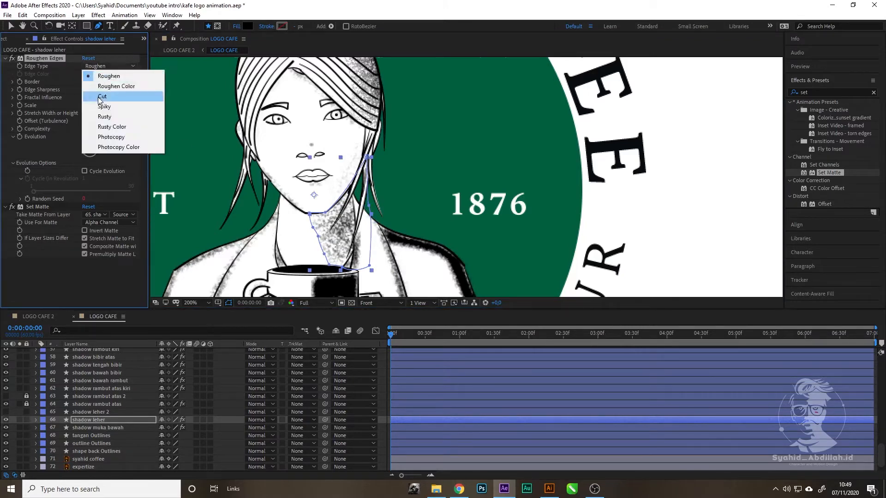
pyautogui.click(94, 106)
# Step: Shift the inner points of the shadow leher path to narrow the shadow and raise its corner under the chin
pyautogui.moveTo(324, 253); pyautogui.dragTo(342, 267)
pyautogui.moveTo(312, 227); pyautogui.dragTo(310, 192)
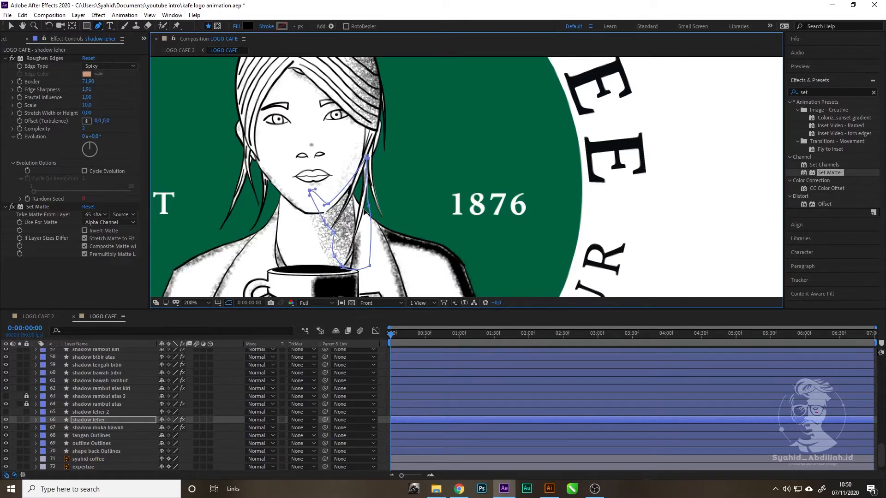
pyautogui.click(369, 205)
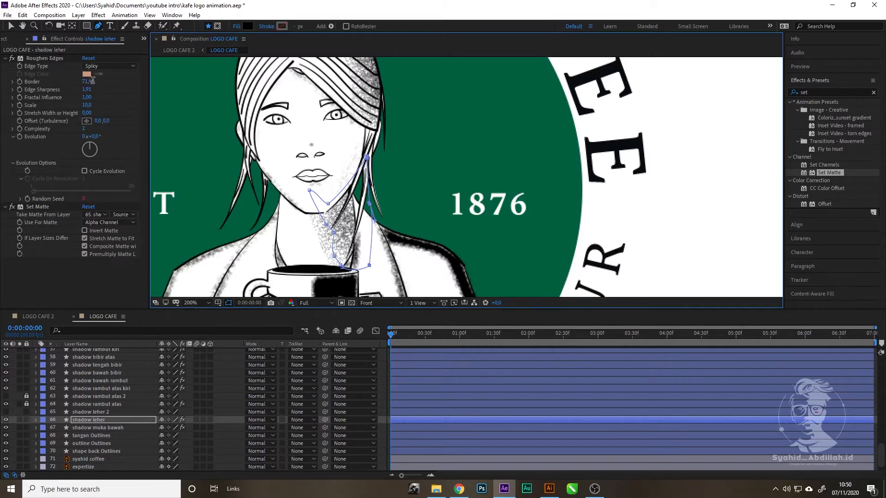
# Step: Set the Roughen Edges Border on shadow leher to 100 and reshape its path wider outside and narrower inside the neck
pyautogui.moveTo(93, 80); pyautogui.dragTo(162, 76)
pyautogui.moveTo(370, 204); pyautogui.dragTo(390, 193)
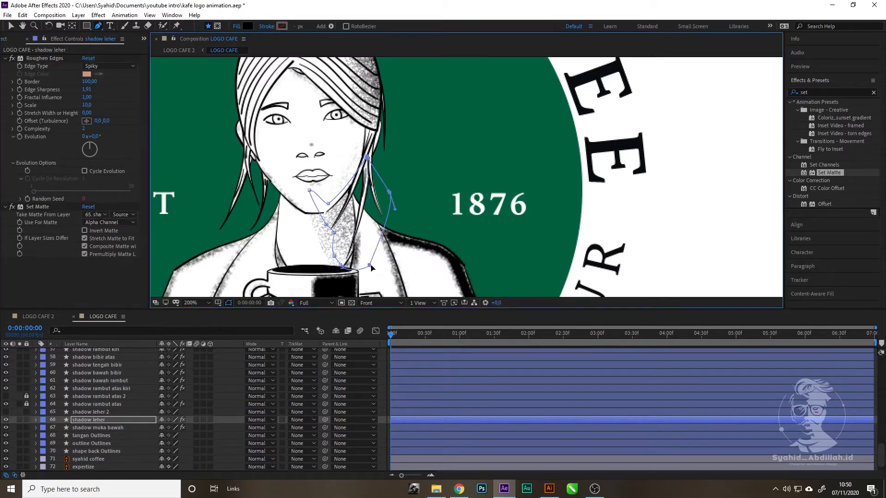
pyautogui.moveTo(370, 266); pyautogui.dragTo(374, 265)
pyautogui.moveTo(334, 233); pyautogui.dragTo(355, 264)
pyautogui.moveTo(328, 235)
pyautogui.mouseDown()
pyautogui.moveTo(349, 228)
pyautogui.moveTo(334, 225)
pyautogui.mouseUp()
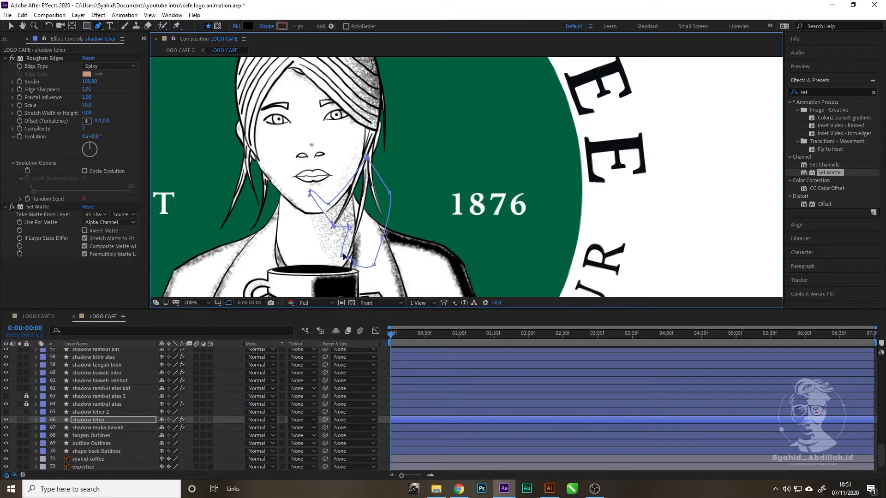
pyautogui.moveTo(342, 256); pyautogui.dragTo(352, 248)
pyautogui.moveTo(309, 190); pyautogui.dragTo(334, 194)
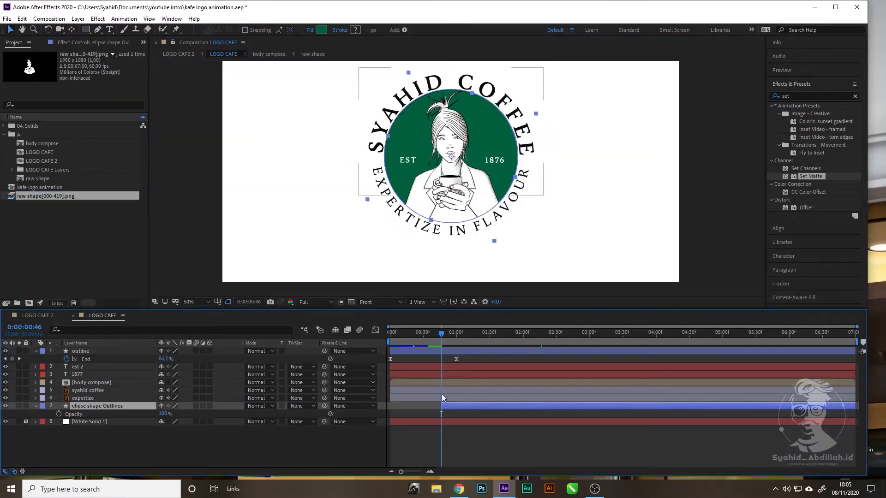
# Step: Start the elipse shape Outlines layer at 0:00 and keyframe its Opacity from 0% at 0:00 to 100% at 1:00
pyautogui.moveTo(440, 406); pyautogui.dragTo(414, 410)
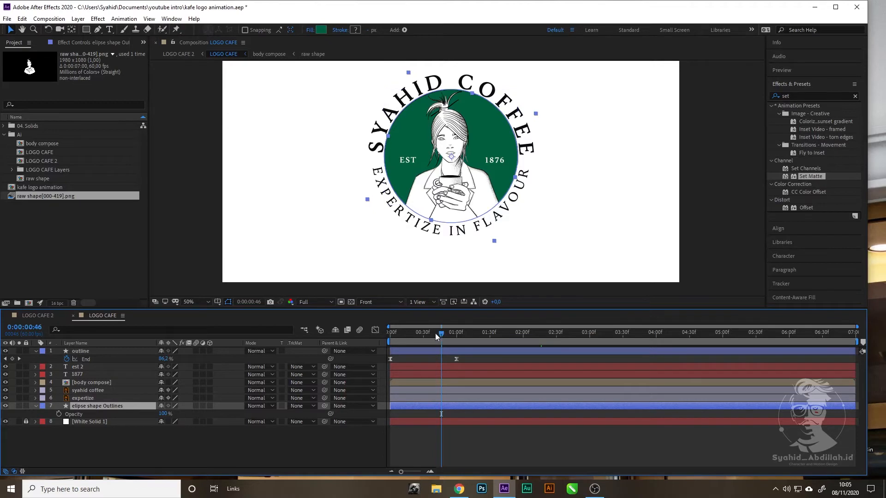
pyautogui.moveTo(436, 333); pyautogui.dragTo(373, 351)
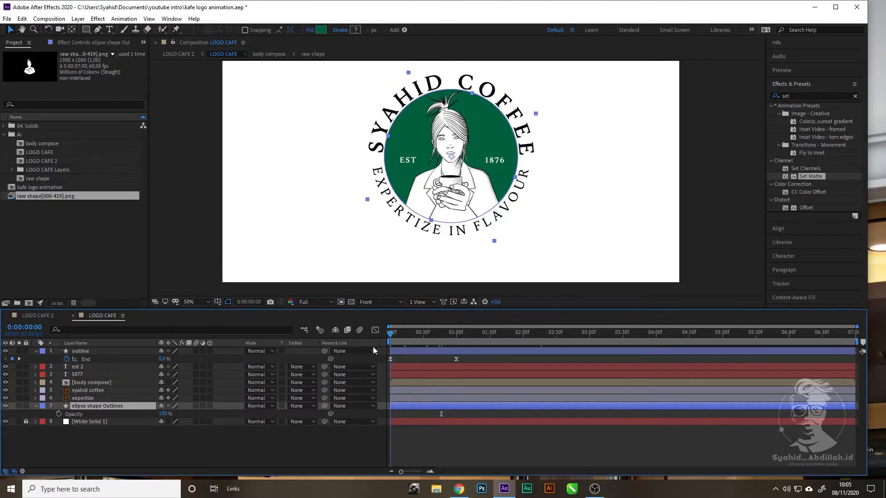
pyautogui.click(59, 414)
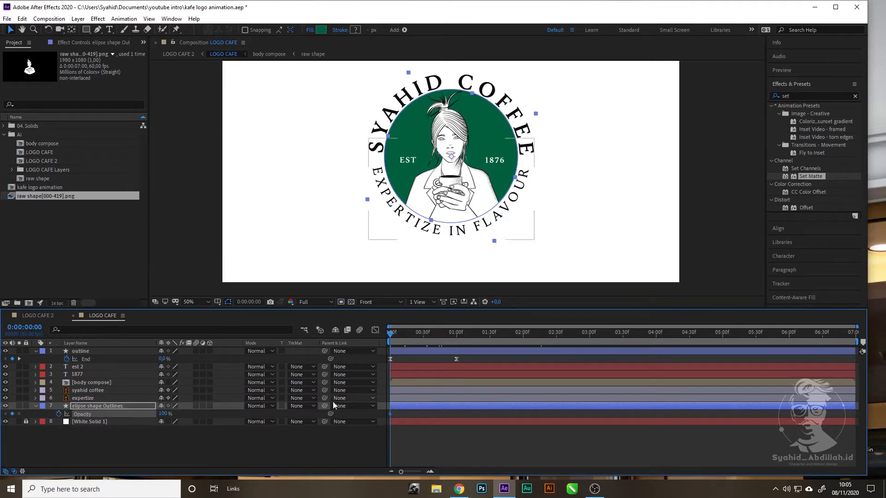
pyautogui.moveTo(392, 416); pyautogui.dragTo(456, 413)
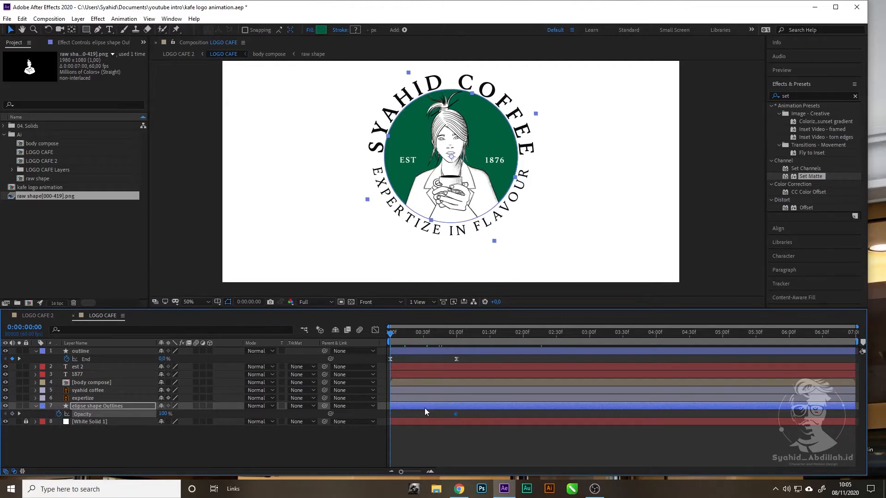
pyautogui.click(163, 414)
pyautogui.write('0')
pyautogui.press('Return')
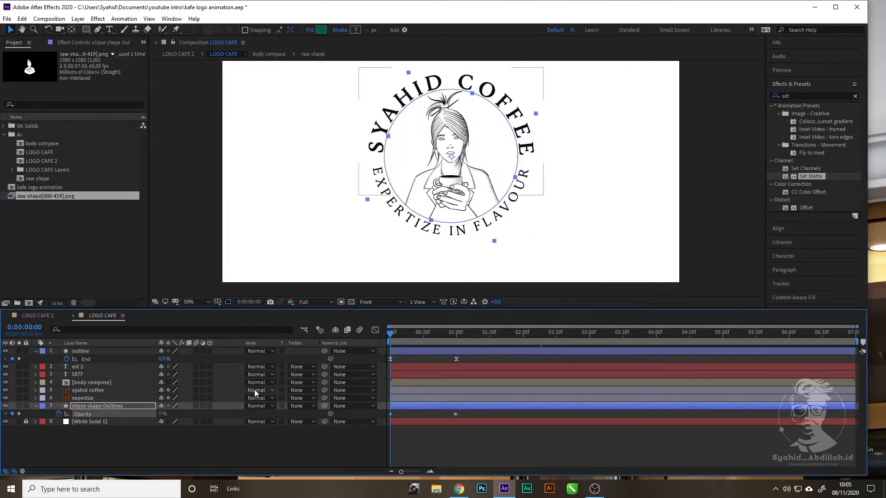
pyautogui.press('space')
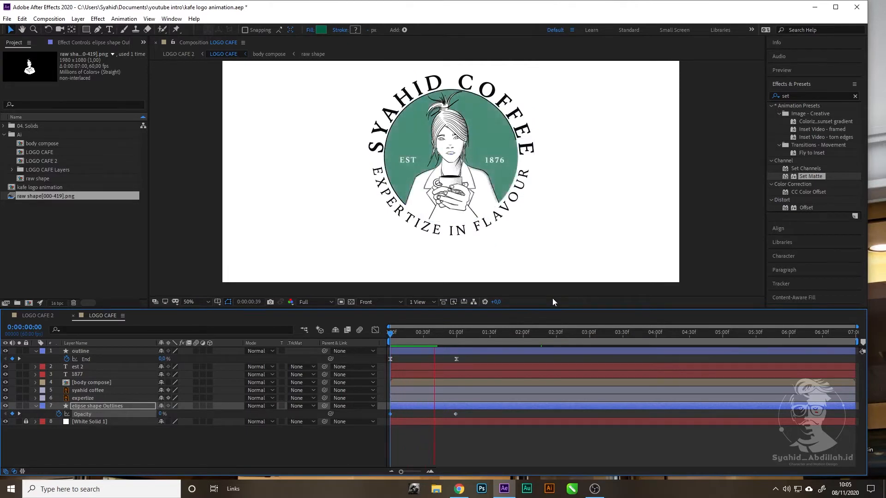
pyautogui.press('space')
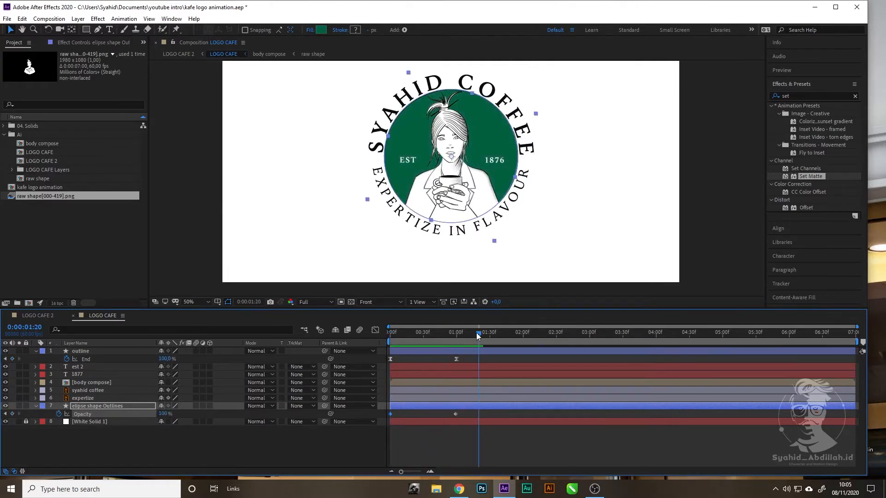
# Step: Apply Easy Ease to both Opacity keyframes of the green ellipse and preview the fade-in from the start
pyautogui.press('Home')
pyautogui.press('space')
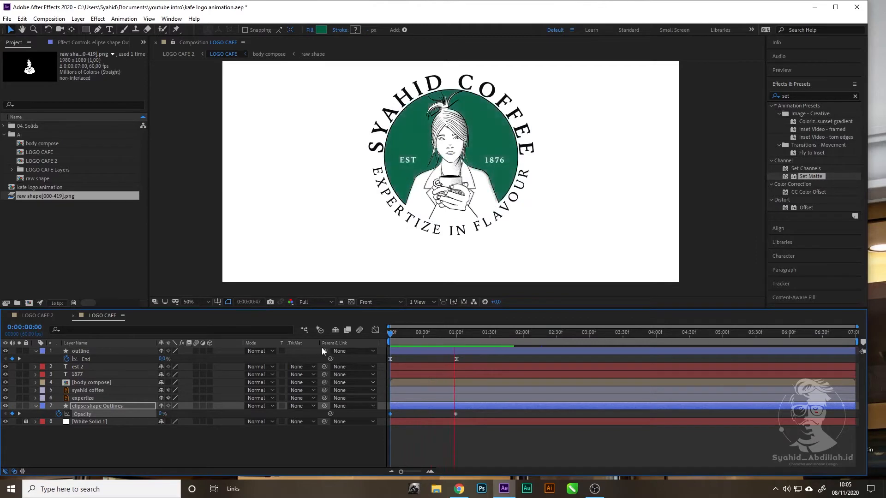
pyautogui.press('space')
pyautogui.moveTo(464, 413); pyautogui.dragTo(351, 417)
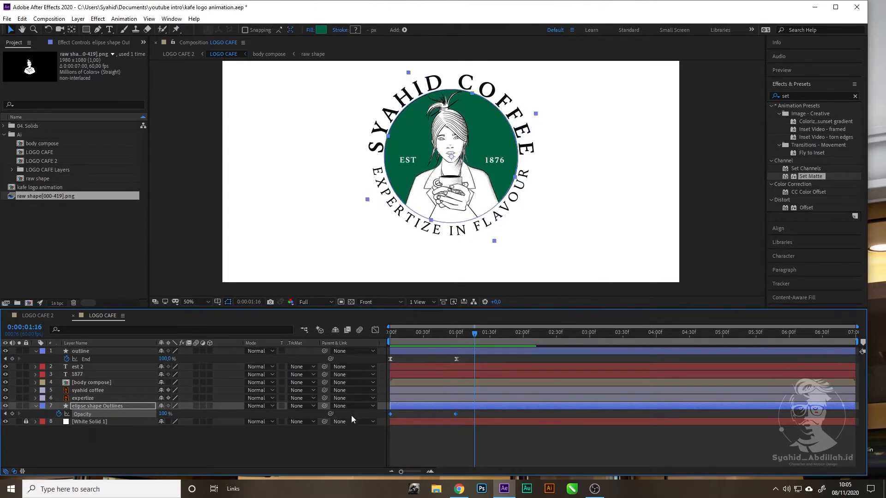
pyautogui.press('F9')
pyautogui.press('Home')
pyautogui.press('space')
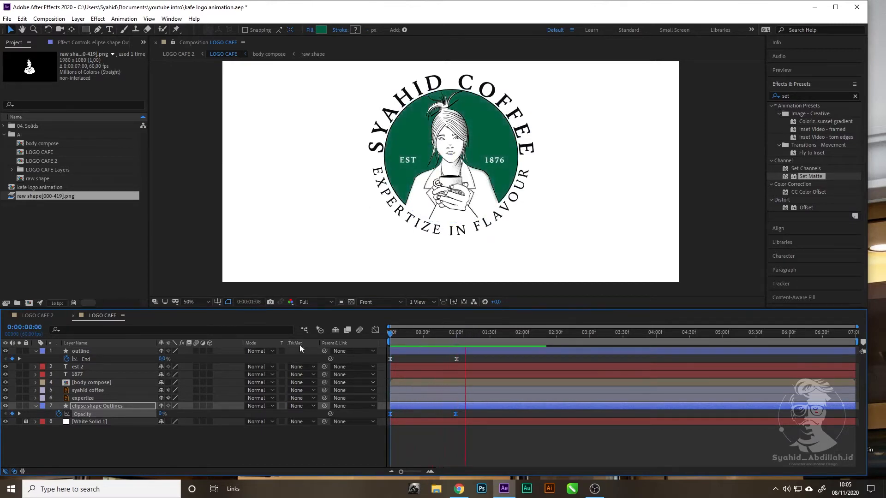
pyautogui.press('space')
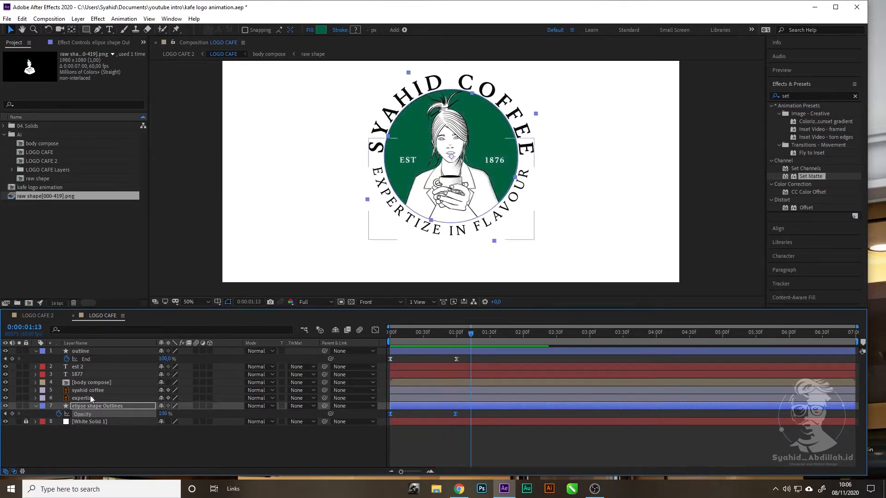
# Step: Keyframe the elipse shape Outlines Scale from 0% at 0:00 to 100% at 1:00 and preview the growth
pyautogui.press('s')
pyautogui.moveTo(470, 334); pyautogui.dragTo(331, 354)
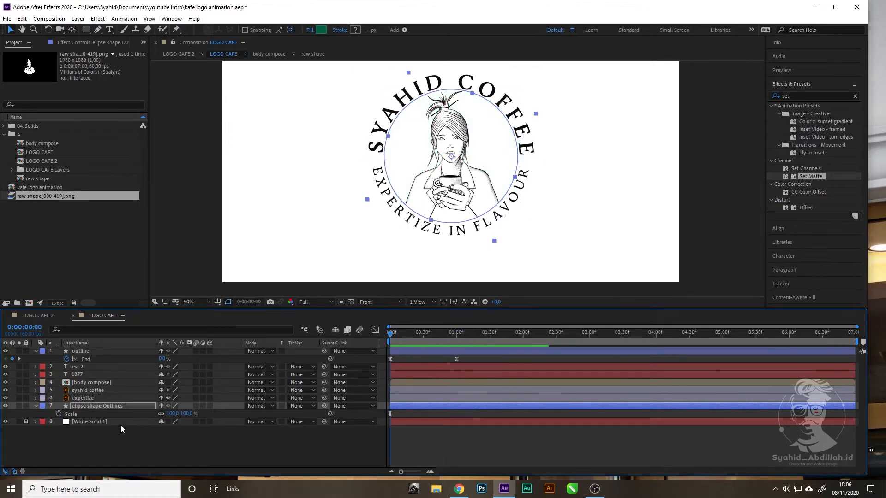
pyautogui.click(58, 414)
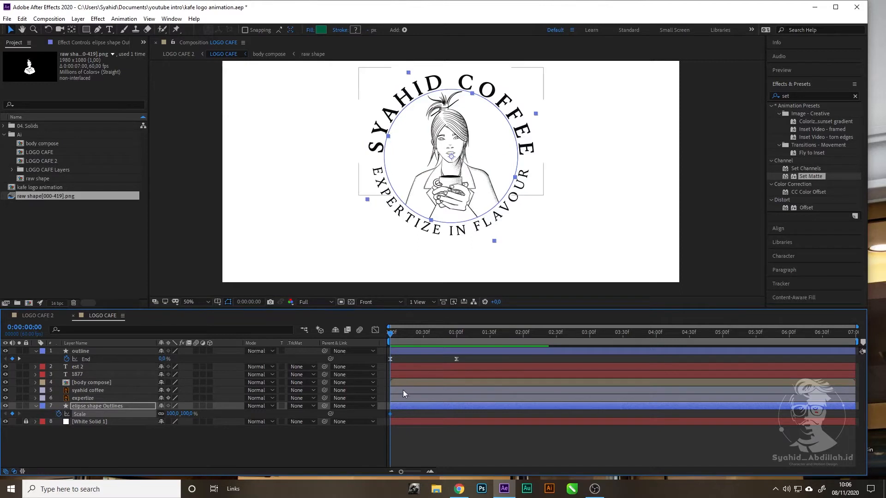
pyautogui.moveTo(394, 415); pyautogui.dragTo(457, 422)
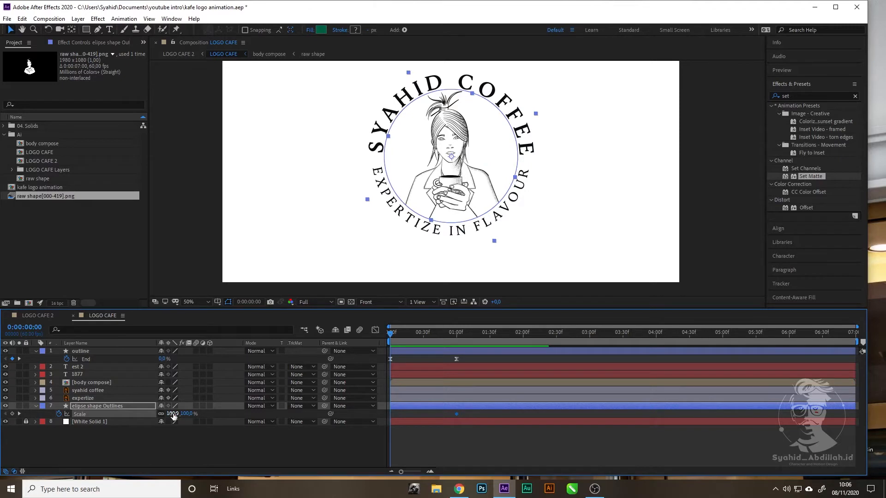
pyautogui.moveTo(166, 414); pyautogui.dragTo(131, 420)
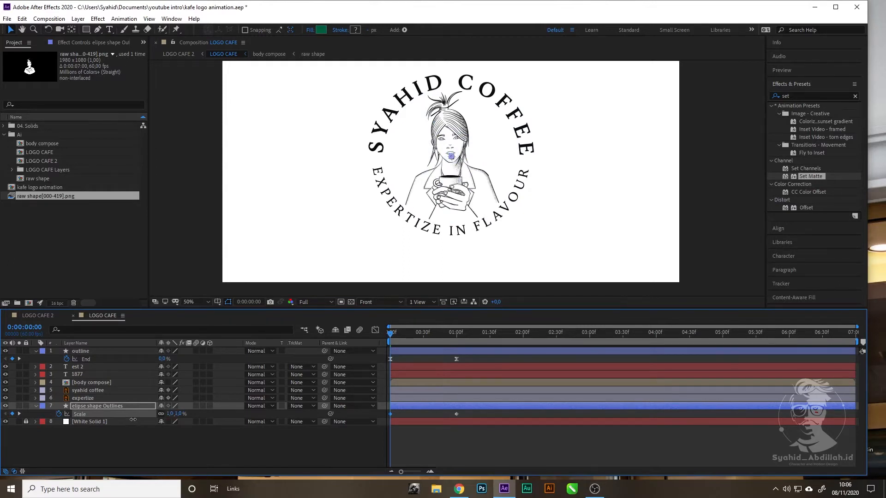
pyautogui.press('space')
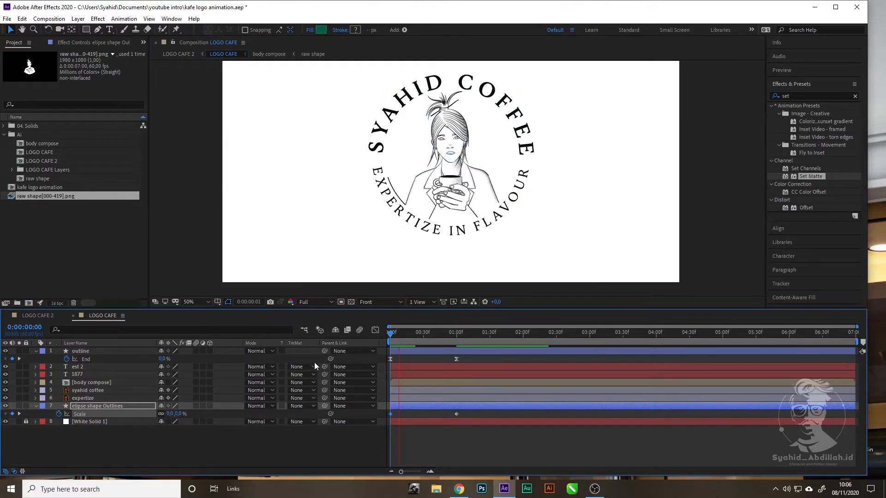
pyautogui.press('space')
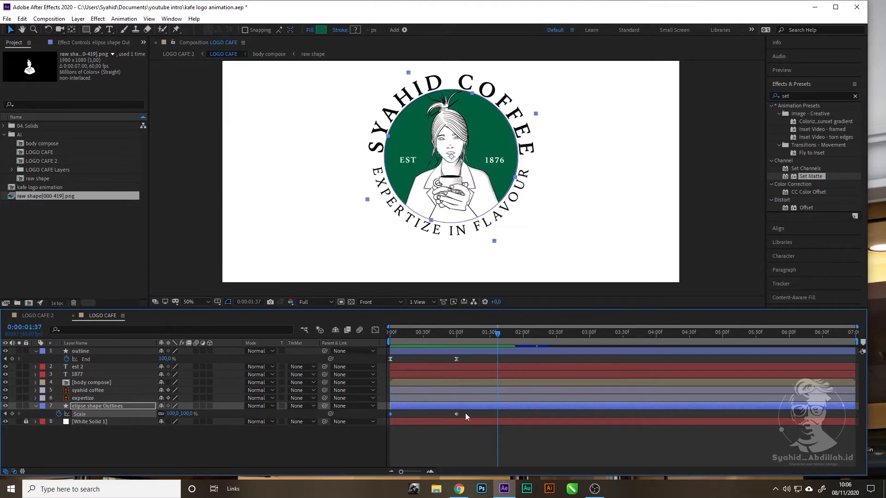
# Step: Apply Easy Ease to both Scale keyframes of the green ellipse and play the animation from the start
pyautogui.moveTo(466, 413); pyautogui.dragTo(360, 422)
pyautogui.press('F9')
pyautogui.moveTo(494, 332); pyautogui.dragTo(350, 359)
pyautogui.press('space')
pyautogui.press('space')
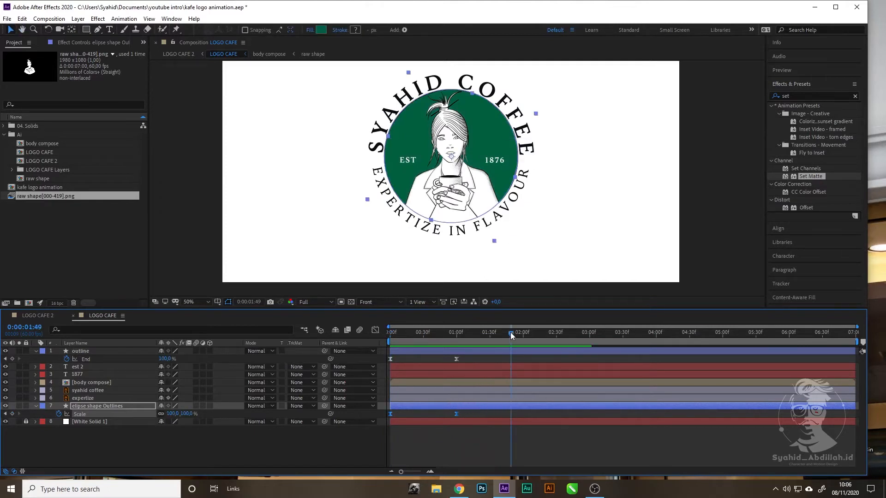
pyautogui.press('space')
pyautogui.press('space')
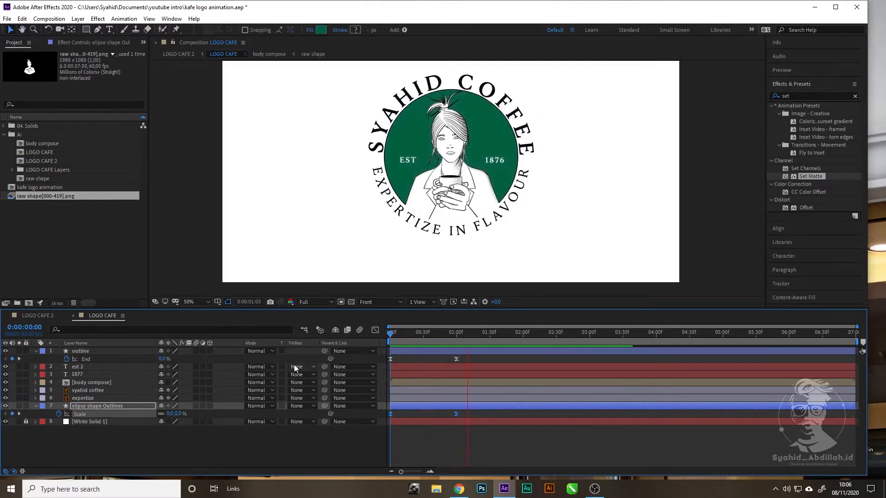
# Step: Preview the ellipse's scale animation with its late-peaking speed curve, and leave the Graph Editor
pyautogui.press('space')
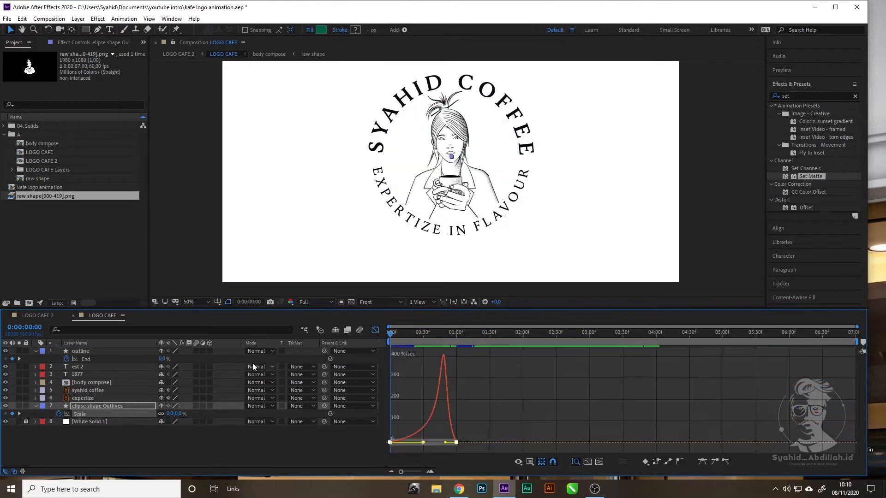
pyautogui.press('space')
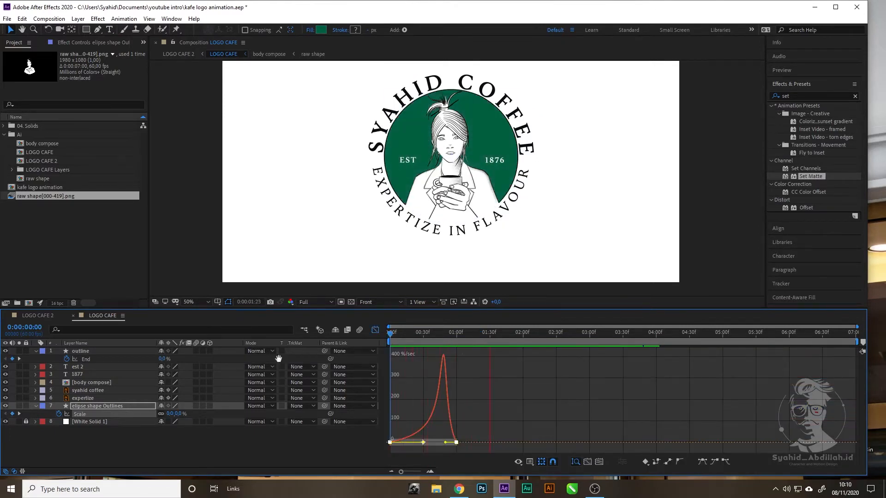
pyautogui.press('space')
pyautogui.click(376, 331)
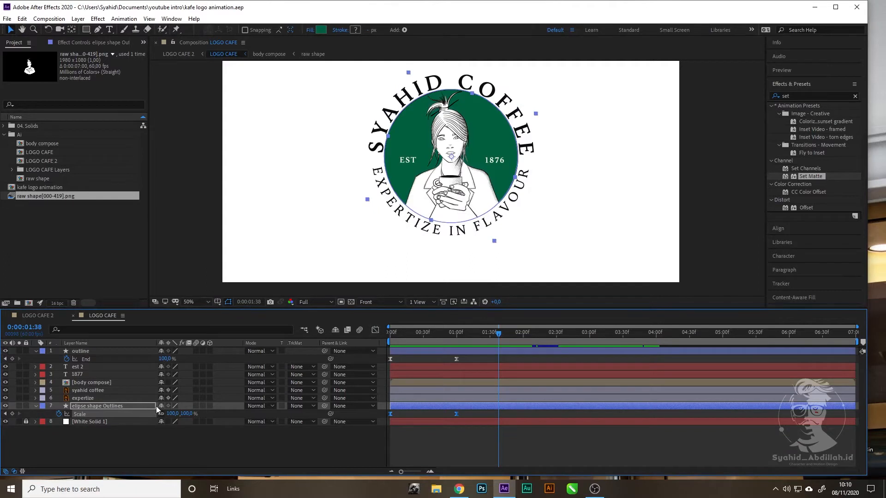
# Step: Lengthen the first Opacity keyframe's outgoing ease to about halfway in the speed graph so the fade peaks late, and preview it
pyautogui.press('t')
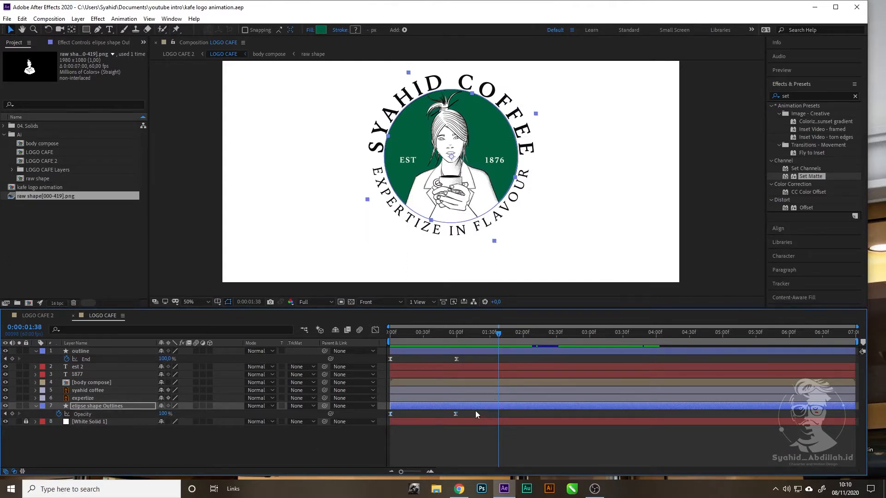
pyautogui.moveTo(476, 410); pyautogui.dragTo(341, 422)
pyautogui.click(376, 331)
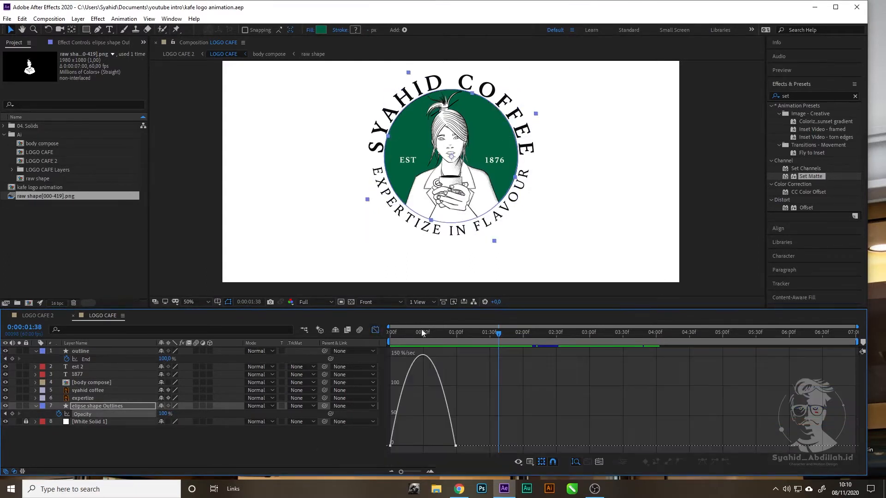
pyautogui.moveTo(468, 442); pyautogui.dragTo(286, 446)
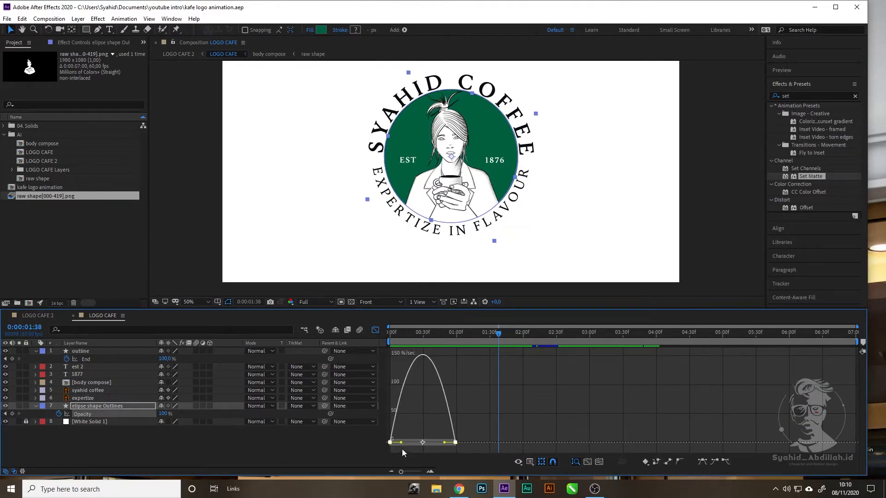
pyautogui.moveTo(402, 444); pyautogui.dragTo(422, 444)
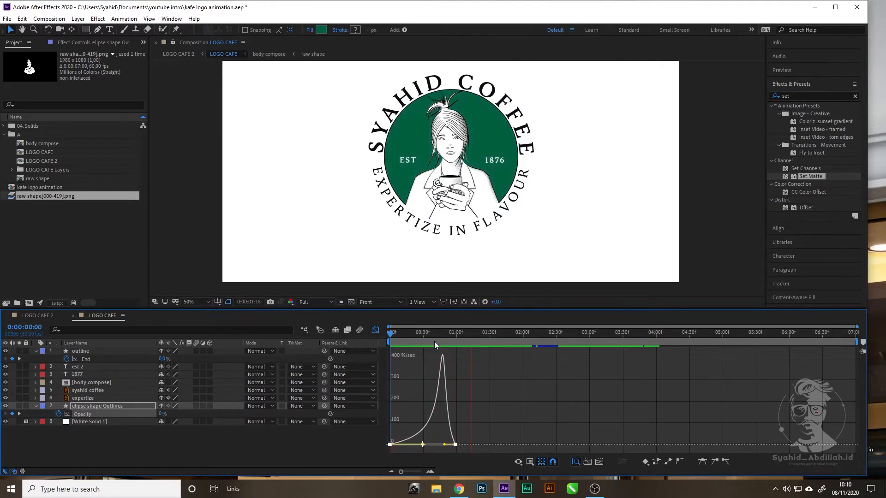
pyautogui.press('space')
pyautogui.press('Home')
pyautogui.press('space')
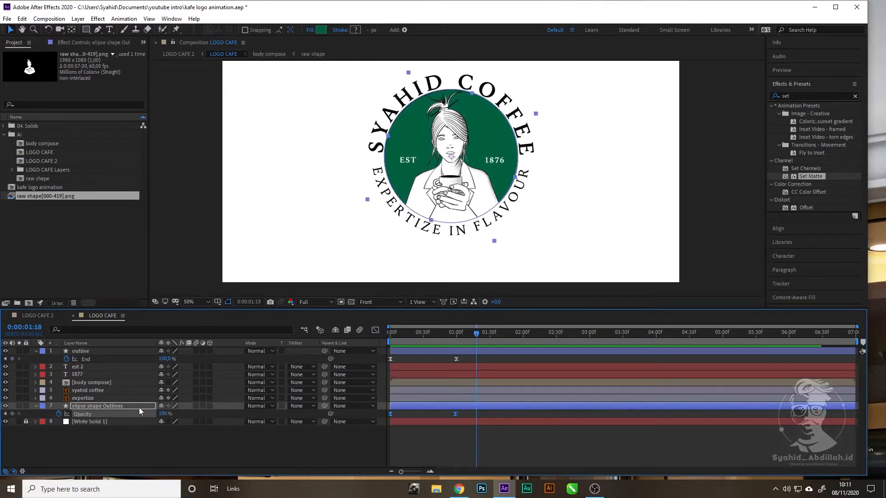
# Step: Display Scale alongside Opacity on elipse shape Outlines and select both Opacity keyframes
pyautogui.click(139, 407)
pyautogui.hotkey('shift', 's')
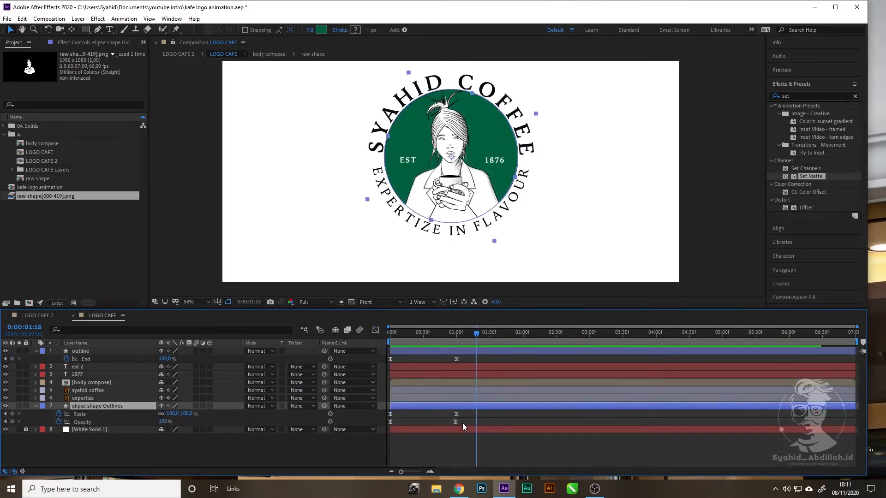
pyautogui.moveTo(463, 423); pyautogui.dragTo(386, 427)
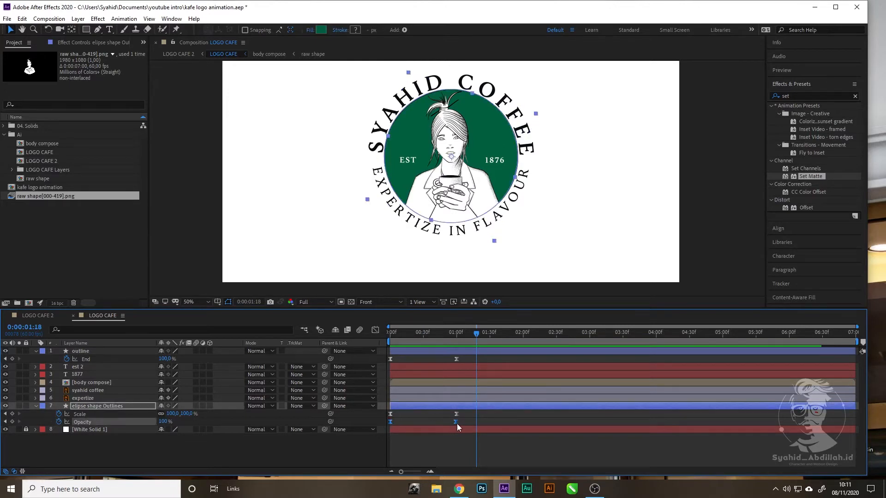
# Step: Delay the Opacity keyframes of the elipse shape Outlines layer to about 0.3 s and 1.3 s, and preview the fade-in
pyautogui.moveTo(457, 424); pyautogui.dragTo(467, 422)
pyautogui.moveTo(476, 333); pyautogui.dragTo(326, 346)
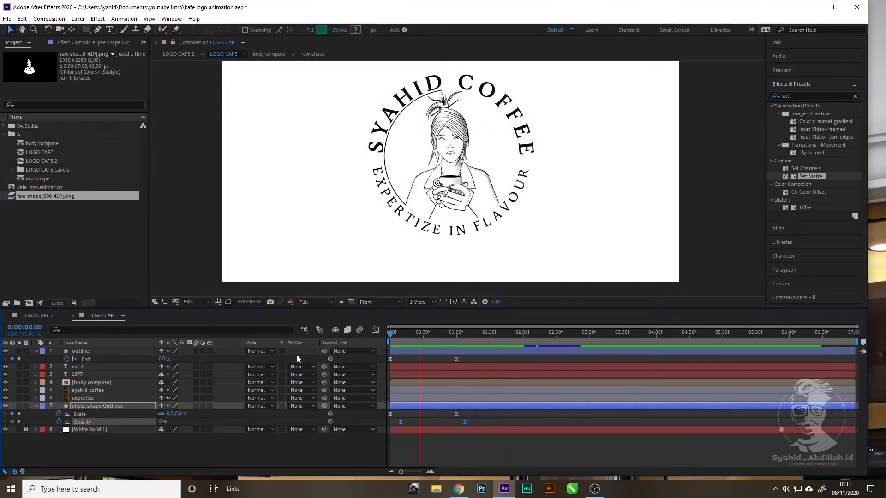
pyautogui.press('space')
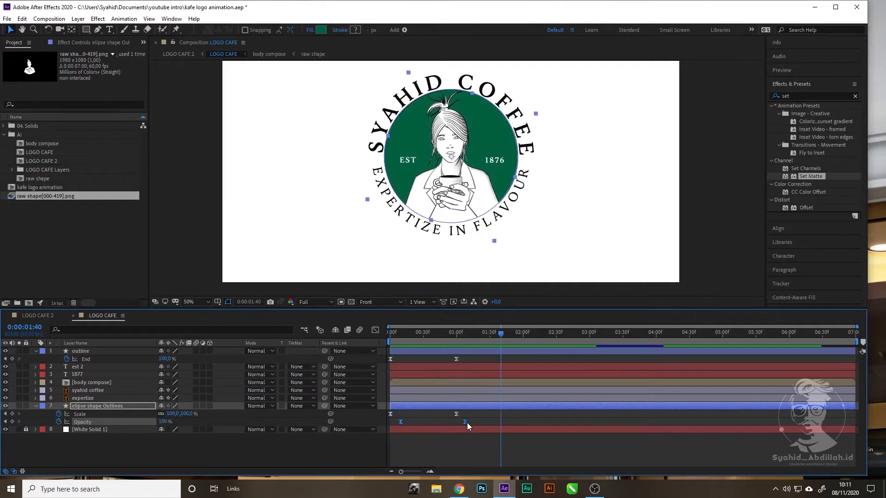
pyautogui.moveTo(467, 423); pyautogui.dragTo(475, 421)
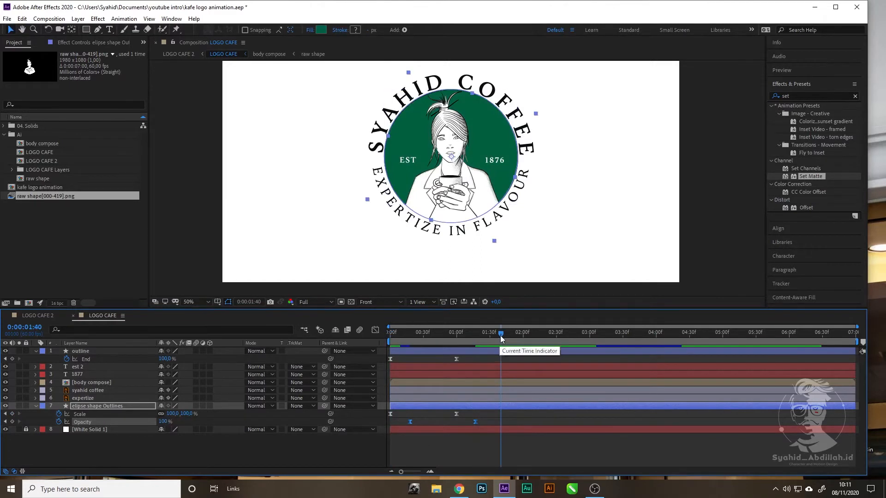
pyautogui.press('Home')
pyautogui.press('space')
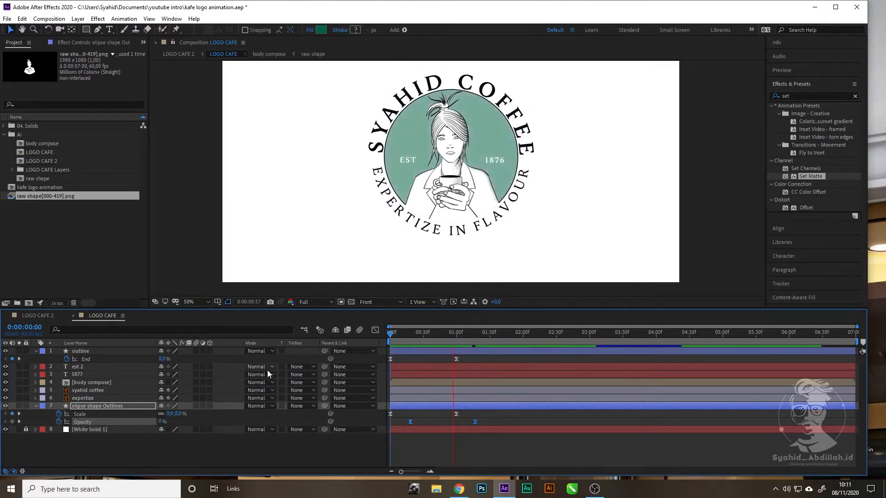
pyautogui.press('space')
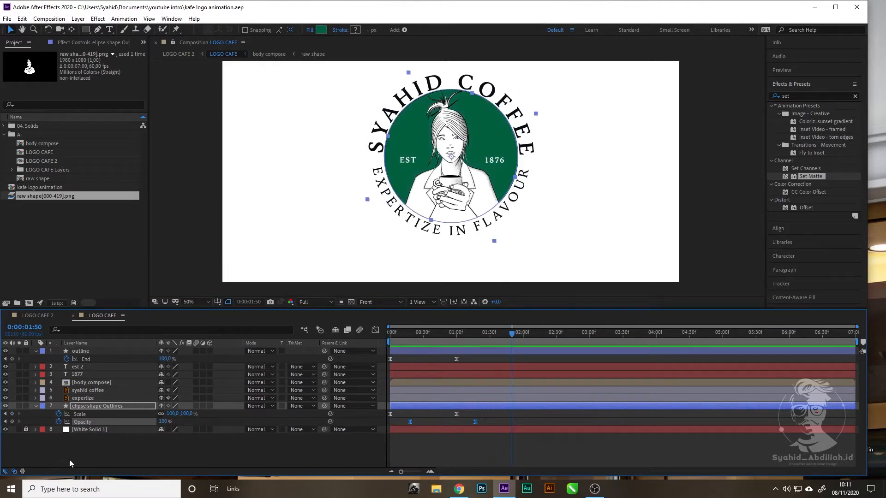
# Step: Add a new null object to the LOGO CAFE composition
pyautogui.click(82, 453)
pyautogui.rightClick(81, 450)
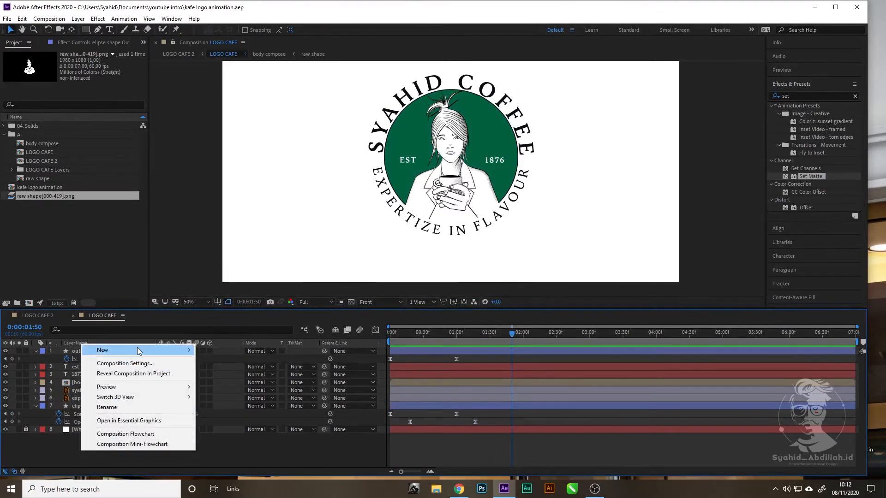
pyautogui.moveTo(140, 353)
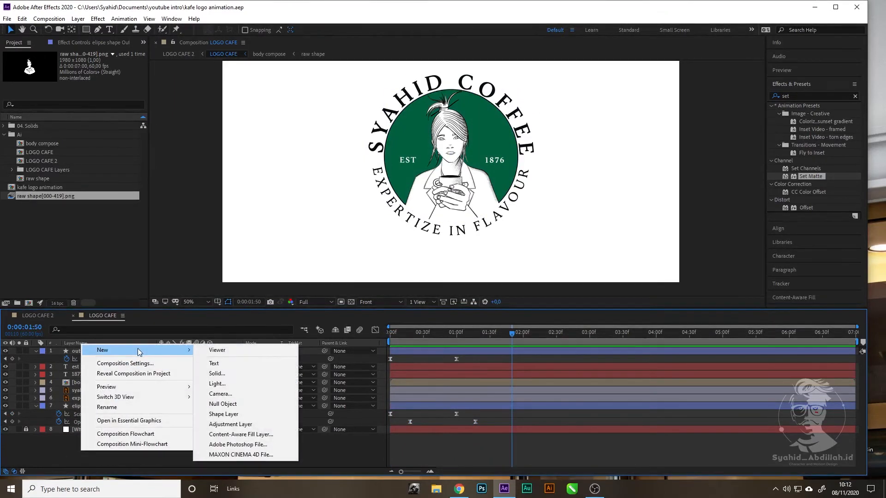
pyautogui.click(236, 405)
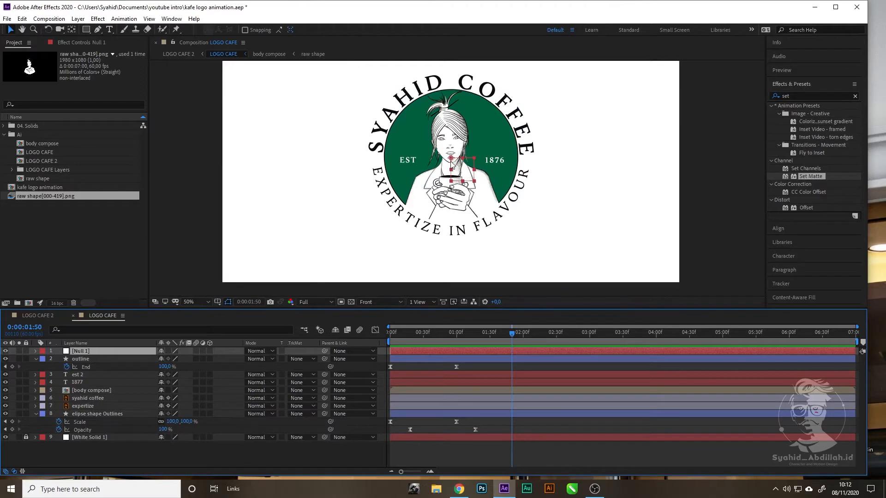
# Step: Centre the null's anchor point within its box and align the null with the centre of the logo circle
pyautogui.moveTo(452, 161); pyautogui.dragTo(442, 146)
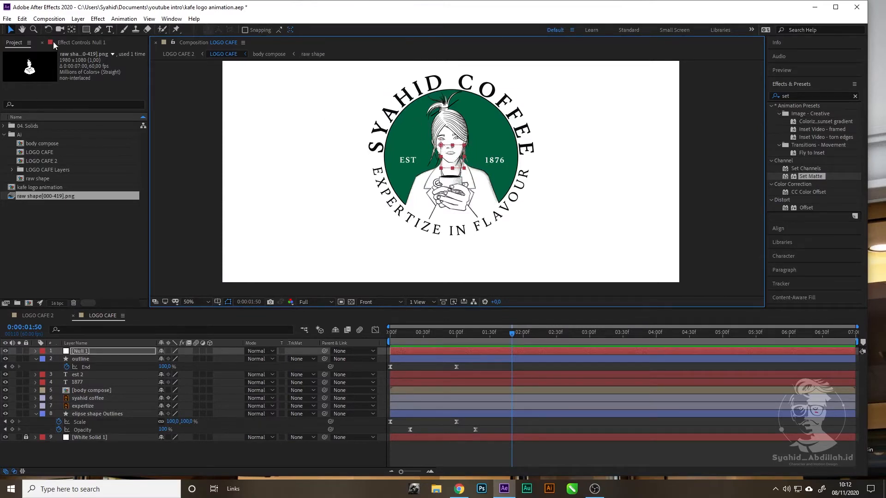
pyautogui.click(71, 29)
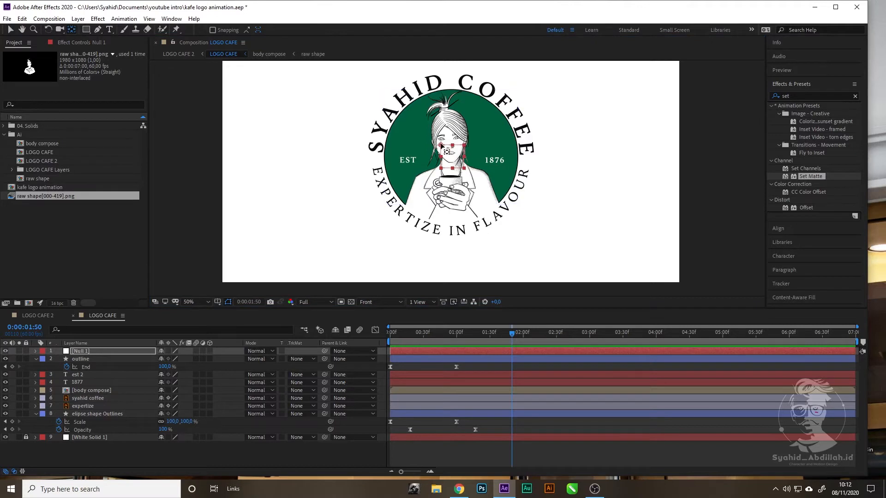
pyautogui.moveTo(441, 146)
pyautogui.mouseDown()
pyautogui.moveTo(453, 160)
pyautogui.moveTo(446, 152)
pyautogui.mouseUp()
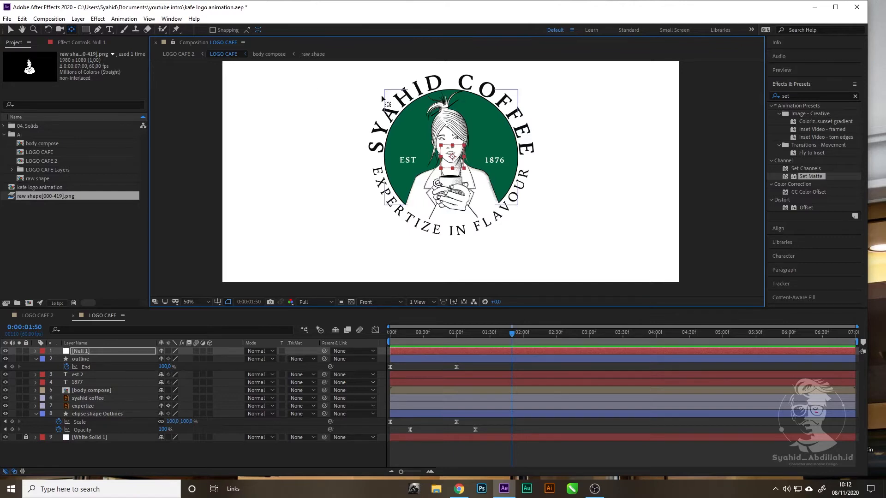
pyautogui.click(10, 30)
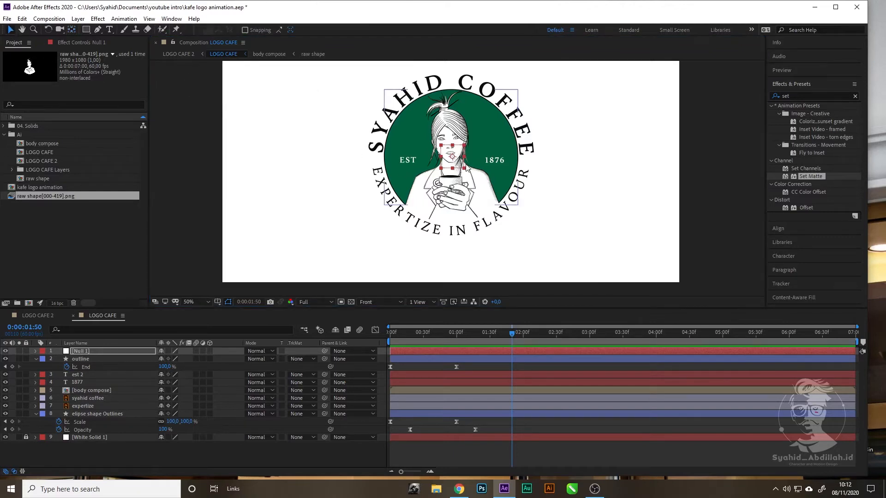
pyautogui.moveTo(465, 169); pyautogui.dragTo(463, 168)
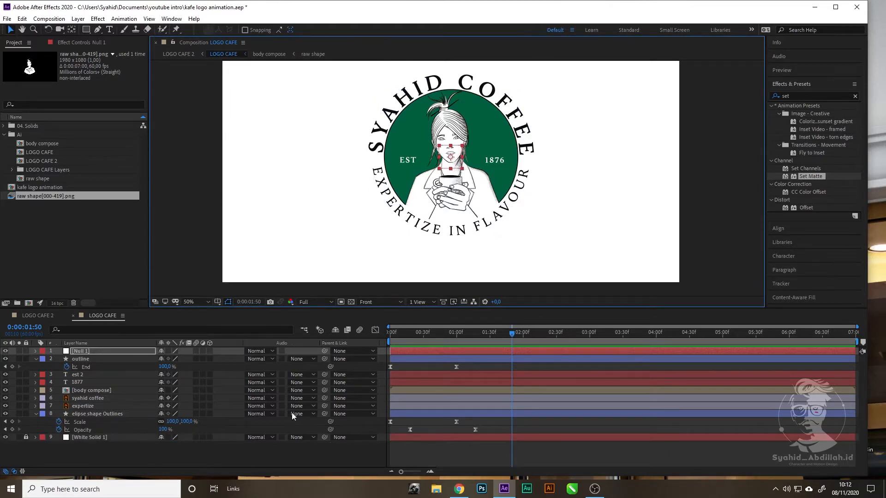
# Step: Parent the elipse shape Outlines layer to the null object
pyautogui.click(314, 428)
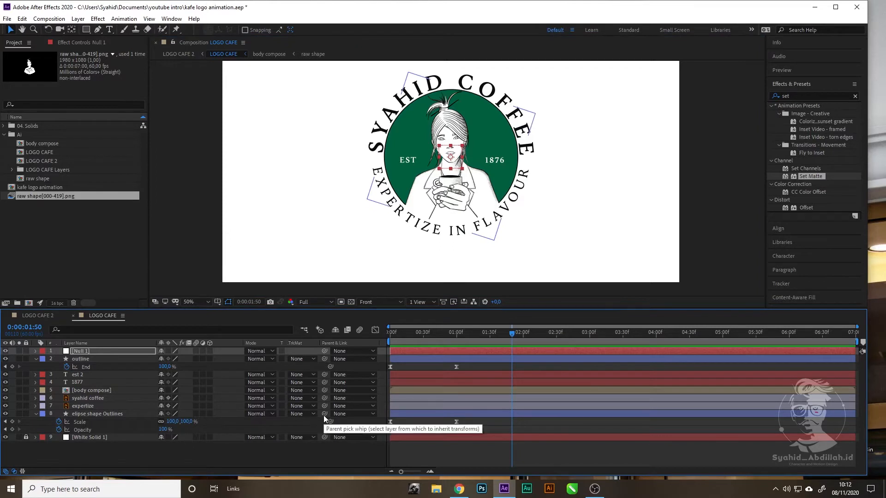
pyautogui.moveTo(324, 414); pyautogui.dragTo(108, 351)
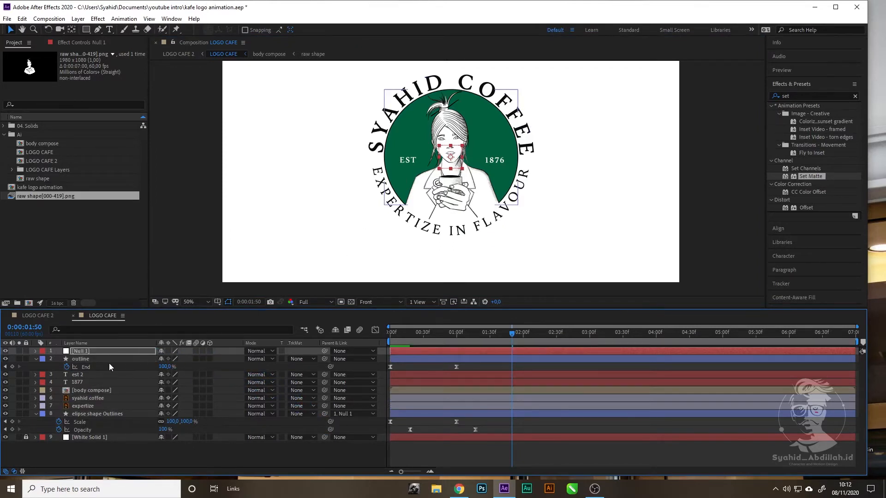
# Step: Keyframe the null's Position of 988, 536 and place that keyframe at about 0.75 s, leaving the playhead at the first frame
pyautogui.click(97, 353)
pyautogui.press('p')
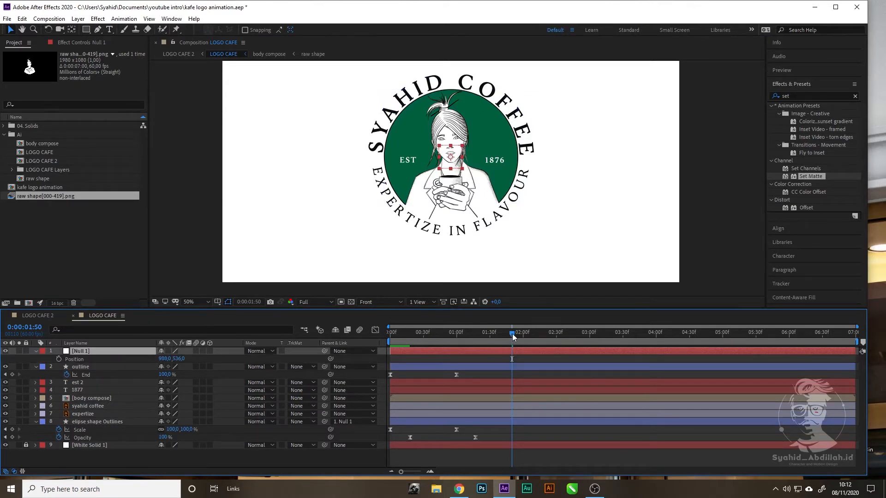
pyautogui.moveTo(512, 333); pyautogui.dragTo(368, 340)
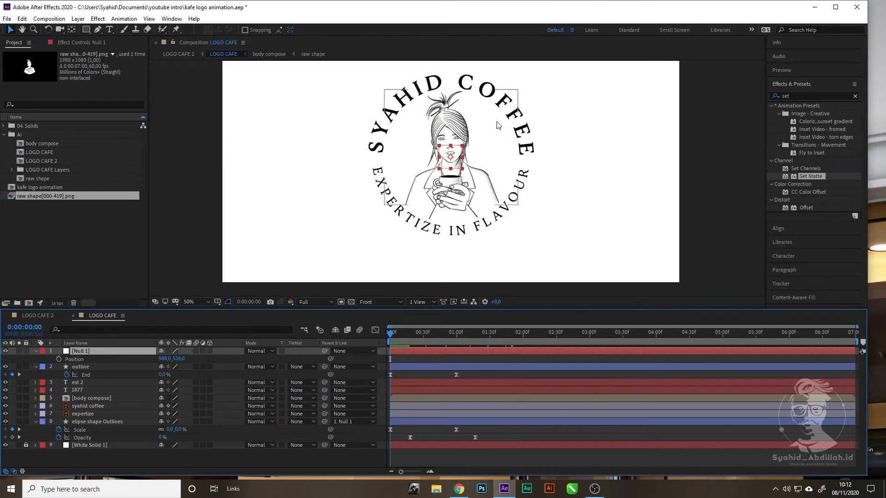
pyautogui.moveTo(450, 157); pyautogui.dragTo(451, 73)
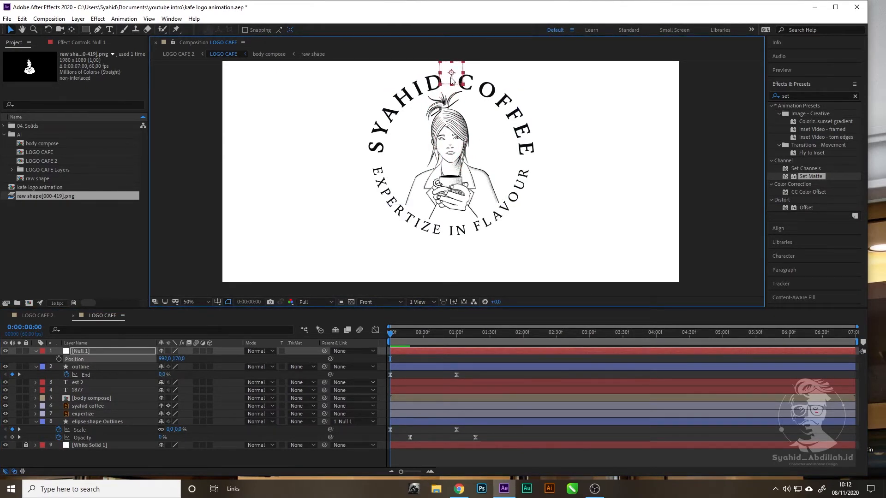
pyautogui.hotkey('ctrl', 'z')
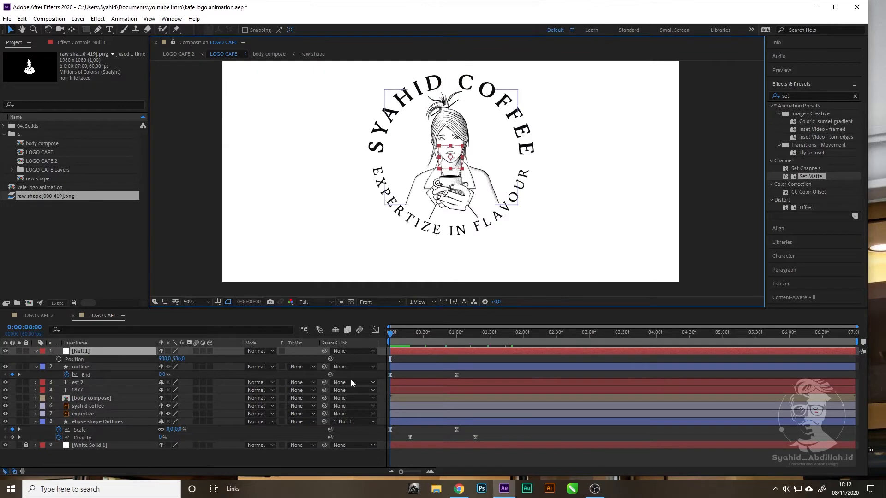
pyautogui.click(59, 360)
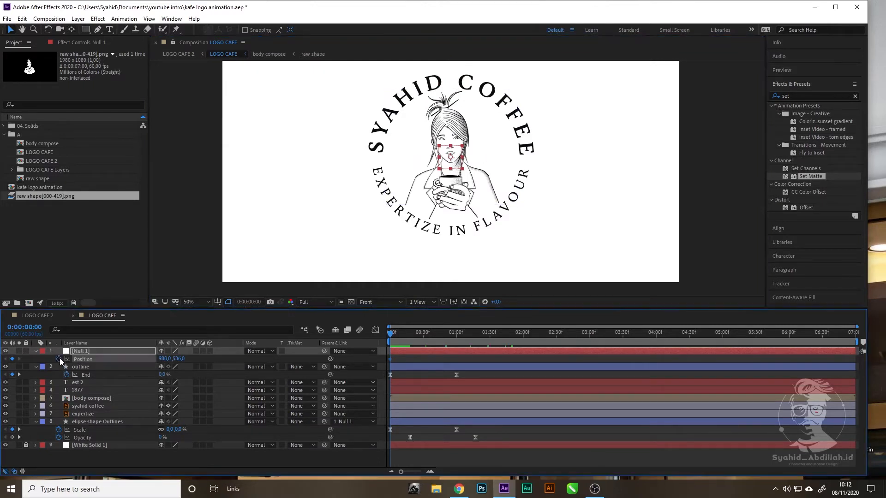
pyautogui.moveTo(390, 359); pyautogui.dragTo(439, 361)
# Step: Raise the null above the logo at the first frame by setting its Position to 988, 117
pyautogui.moveTo(179, 360); pyautogui.dragTo(63, 360)
pyautogui.moveTo(2, 418); pyautogui.dragTo(7, 417)
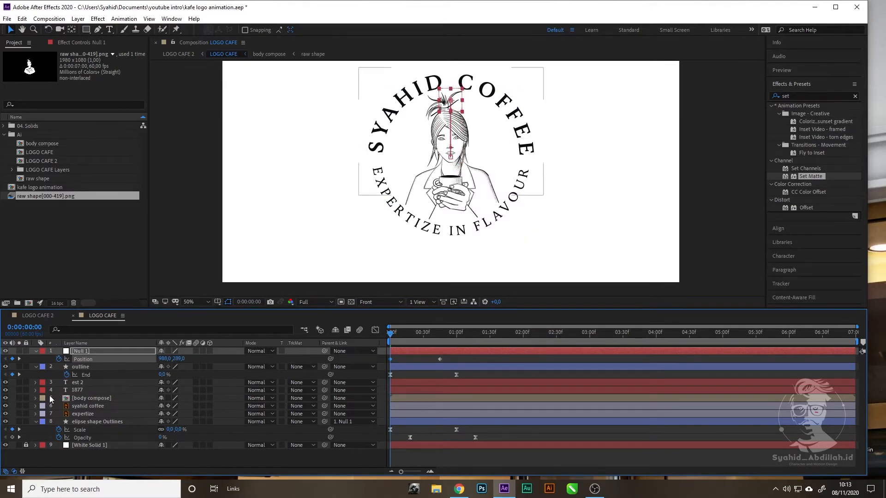
pyautogui.scroll(-2, 502, 205)
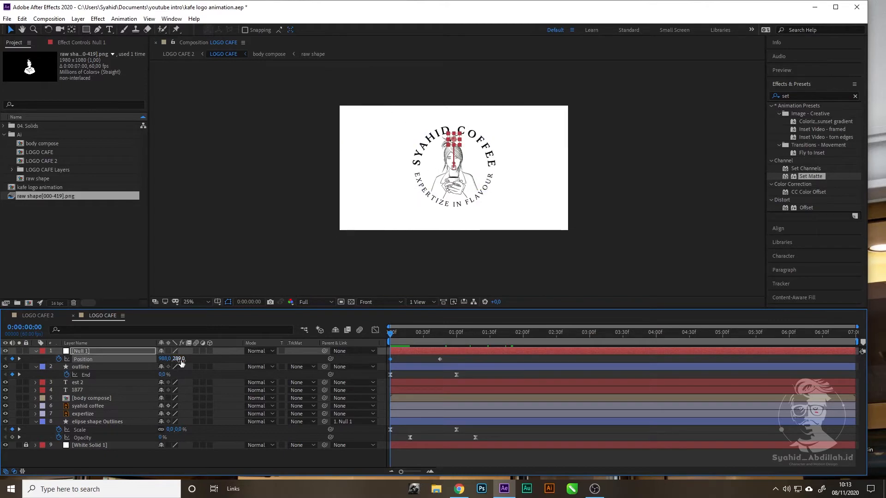
pyautogui.moveTo(179, 359); pyautogui.dragTo(83, 377)
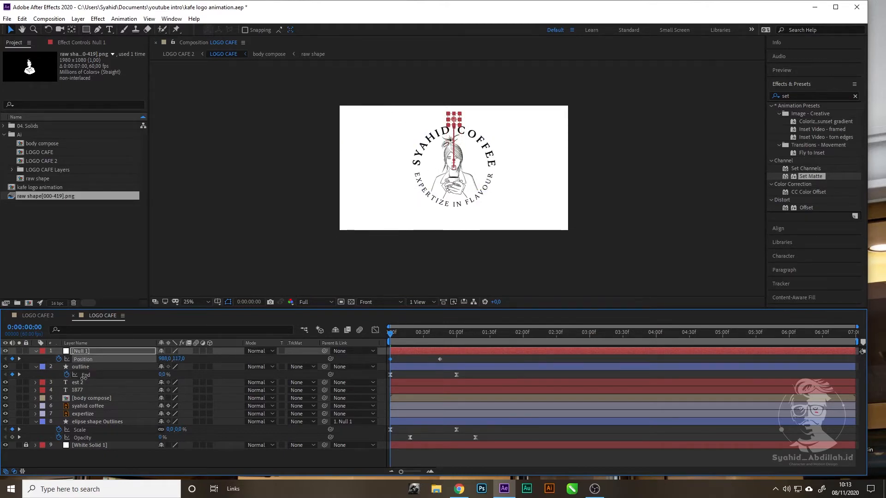
# Step: Apply Easy Ease to both Position keyframes of the null and play the animation
pyautogui.moveTo(475, 360); pyautogui.dragTo(351, 370)
pyautogui.press('F9')
pyautogui.press('space')
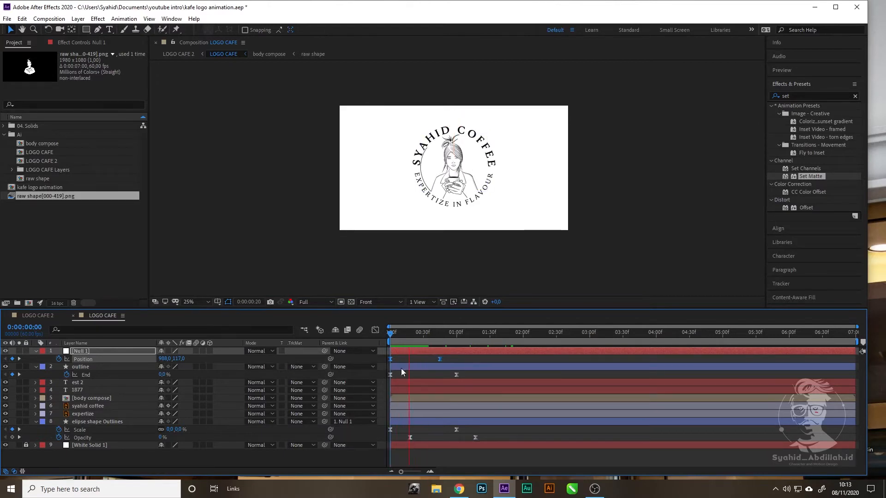
# Step: Replay the animation from the start several times to check how the green circle moves in with its scale and fade
pyautogui.click(457, 335)
pyautogui.press('Home')
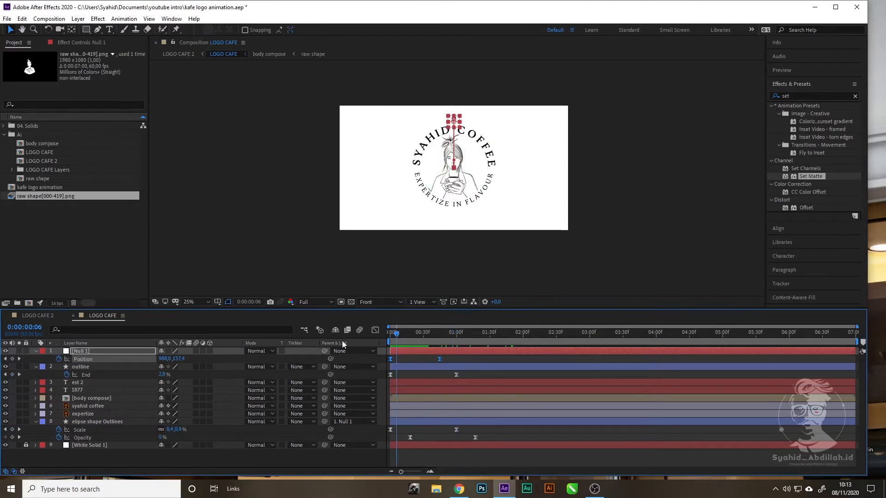
pyautogui.press('space')
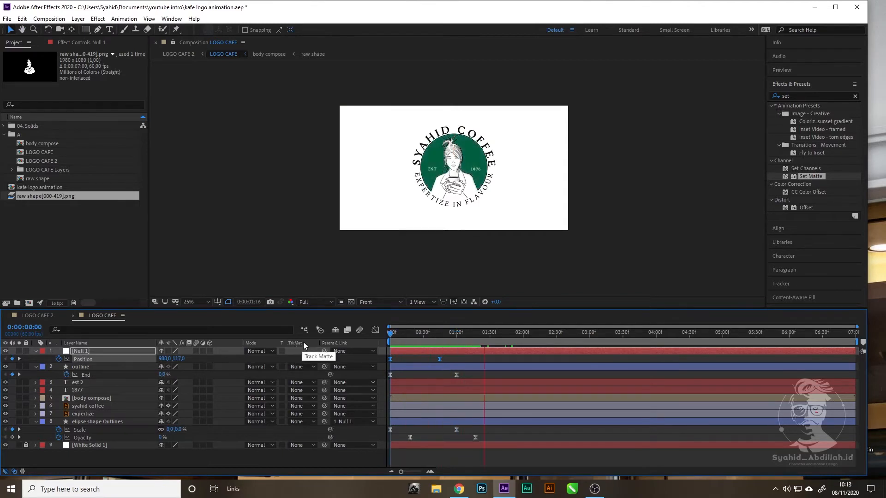
pyautogui.press('space')
pyautogui.press('Home')
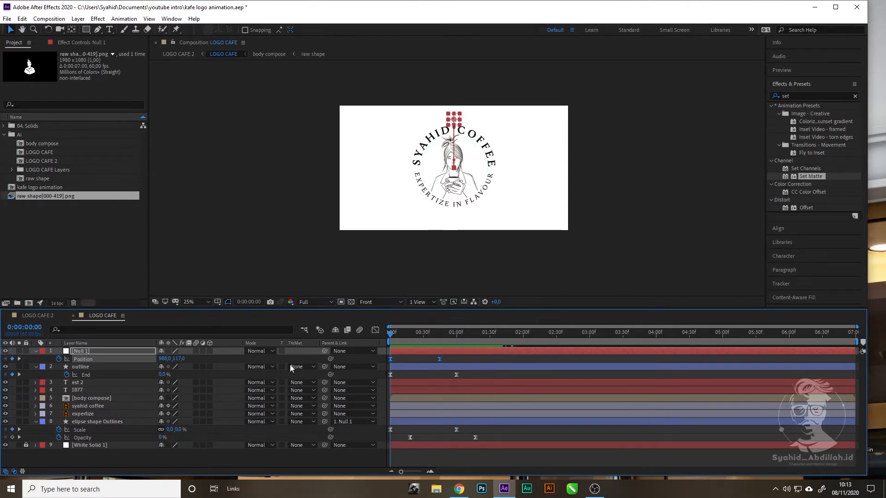
pyautogui.press('space')
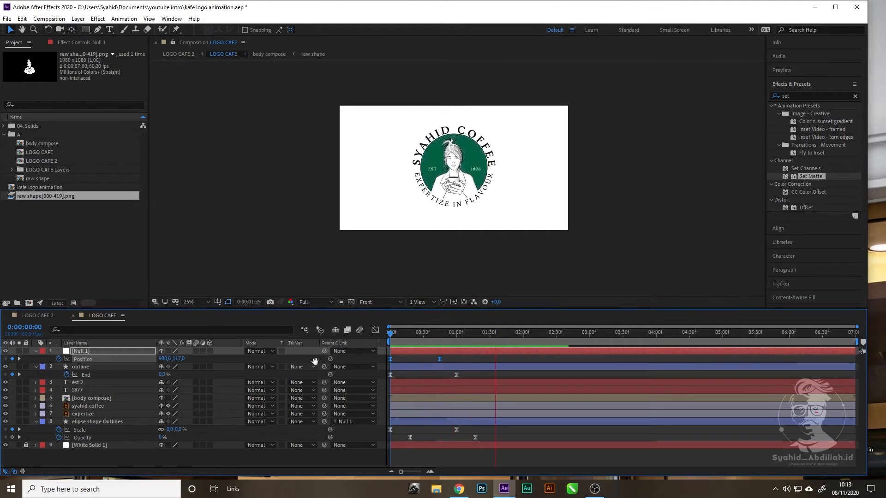
pyautogui.press('space')
pyautogui.press('space')
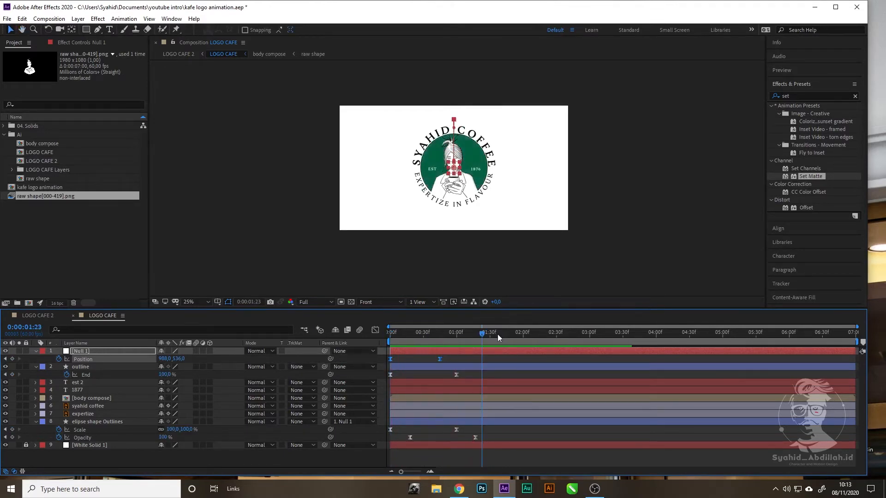
pyautogui.press('space')
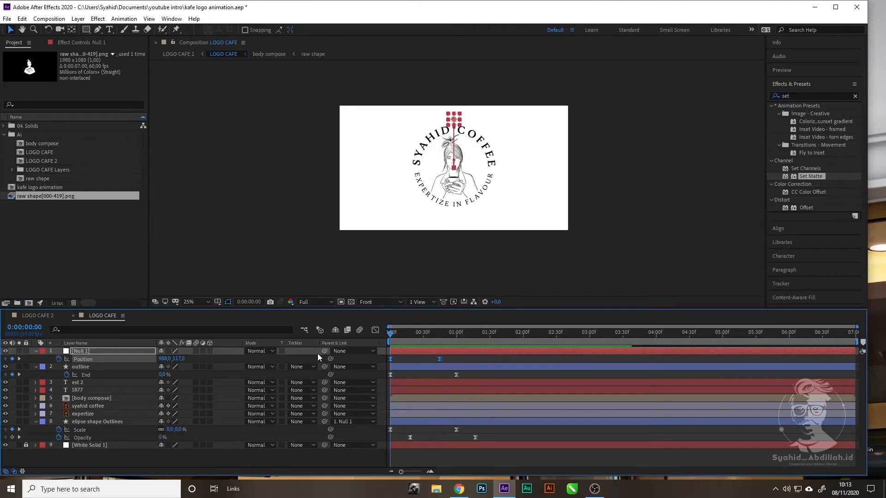
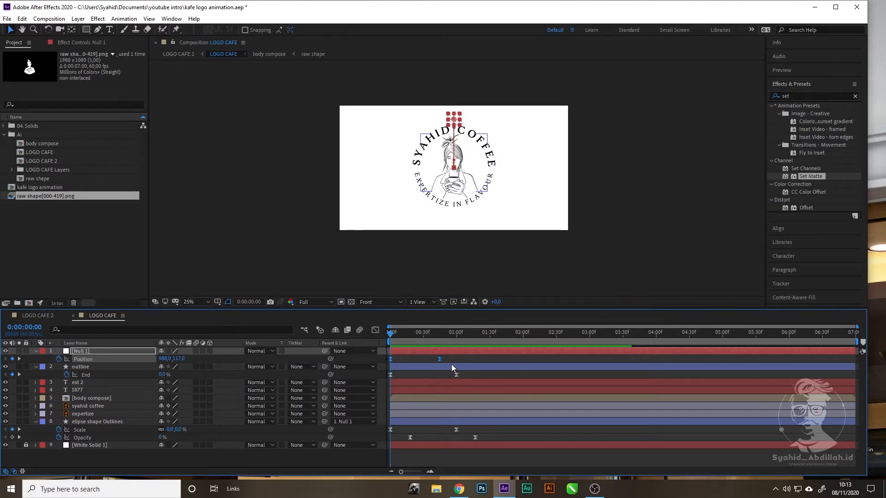
# Step: Delay the circle's Scale and Opacity keyframes together so Scale runs from about 0.75 s to 1.75 s, and preview the timing
pyautogui.moveTo(470, 428); pyautogui.dragTo(402, 430)
pyautogui.press('space')
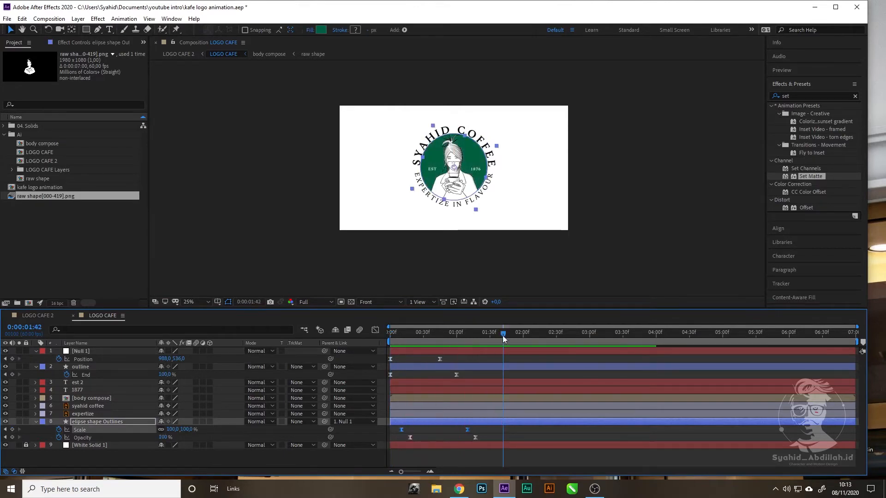
pyautogui.press('space')
pyautogui.moveTo(439, 353); pyautogui.dragTo(500, 354)
pyautogui.moveTo(489, 428); pyautogui.dragTo(439, 427)
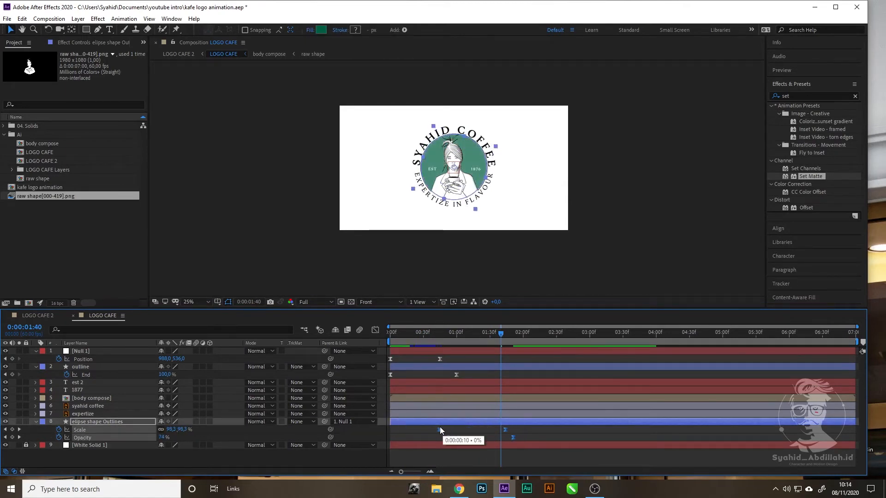
pyautogui.press('Home')
pyautogui.press('space')
# Step: Shift only the circle's Opacity keyframes earlier, to about 0.3 s and 1.25 s, and preview the result
pyautogui.moveTo(523, 441); pyautogui.dragTo(442, 435)
pyautogui.moveTo(448, 437); pyautogui.dragTo(409, 438)
pyautogui.press('space')
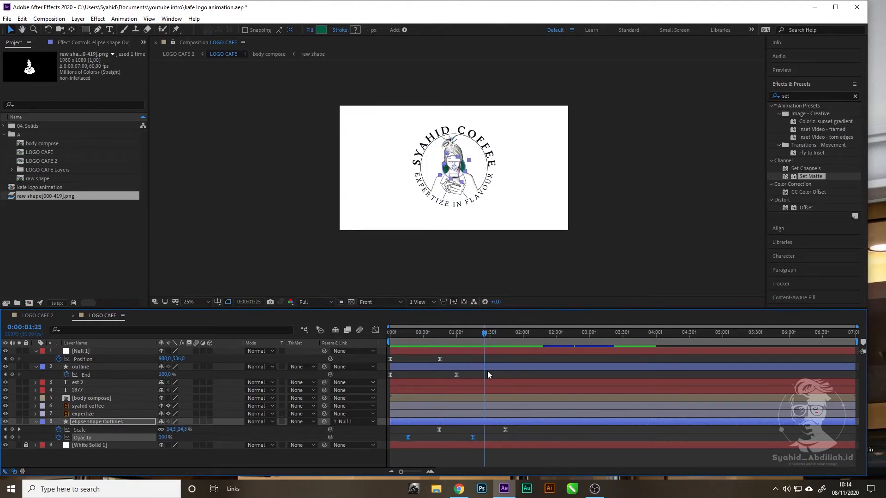
# Step: Delete the circle's Scale and Opacity keyframes and delay the null layer with its Position keyframes to start at 0:00:01:01
pyautogui.moveTo(439, 368); pyautogui.dragTo(419, 383)
pyautogui.moveTo(518, 428); pyautogui.dragTo(402, 440)
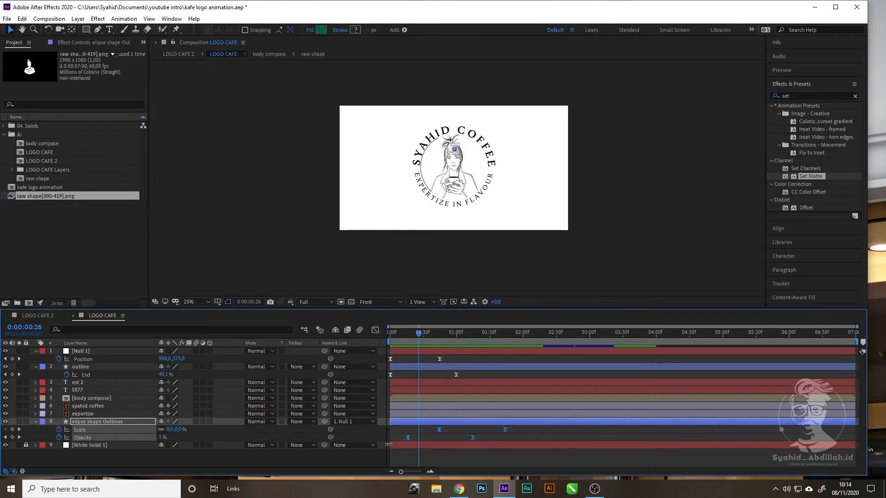
pyautogui.press('Delete')
pyautogui.moveTo(420, 336); pyautogui.dragTo(532, 349)
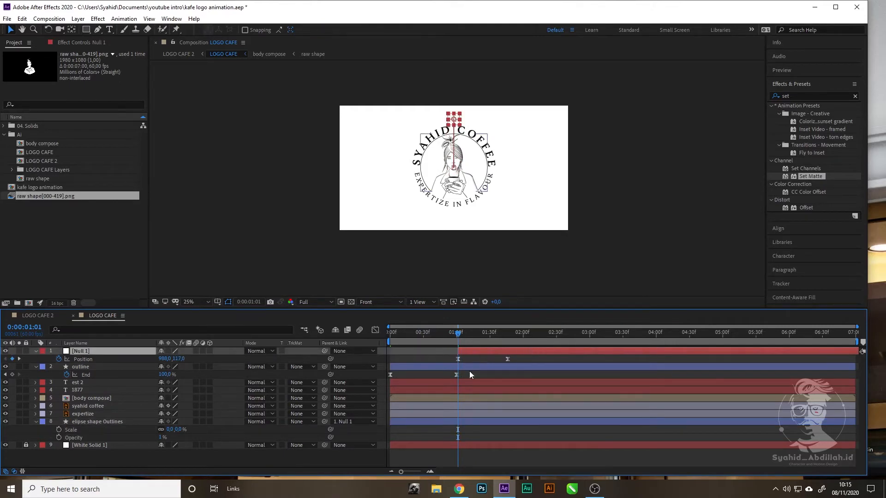
# Step: Keyframe the circle's Opacity at 0% at 0:00:01:01 and at 50% at 0:00:01:11
pyautogui.click(161, 438)
pyautogui.write('0')
pyautogui.press('Return')
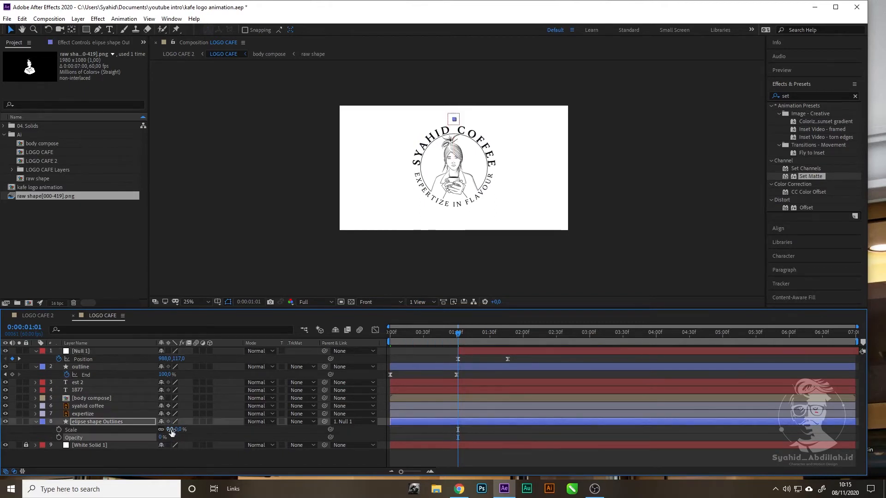
pyautogui.click(59, 438)
pyautogui.moveTo(473, 333); pyautogui.dragTo(469, 334)
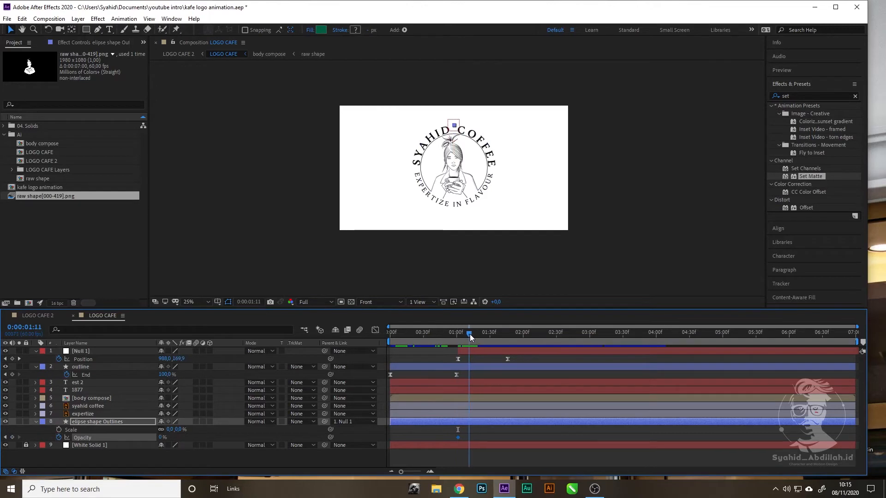
pyautogui.write('50')
pyautogui.press('Return')
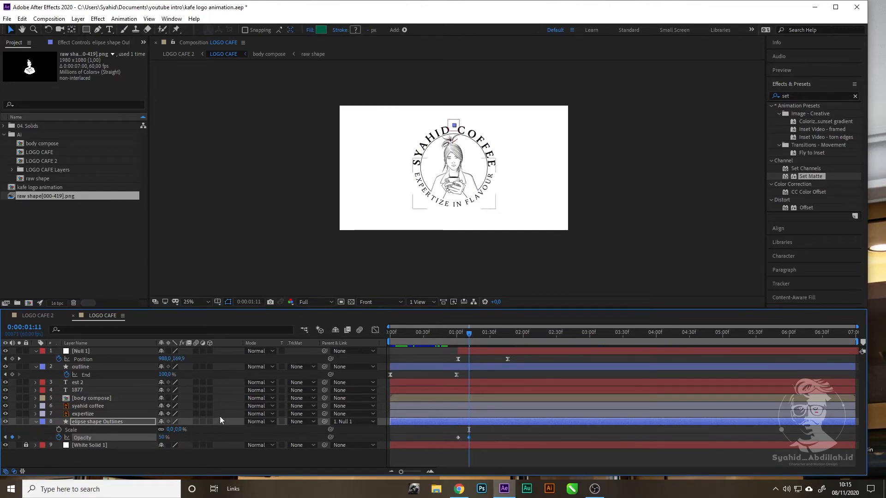
# Step: Keyframe the circle's Scale at 9% at 0:00:01:11 and at 0% at 0:00:01:01
pyautogui.moveTo(178, 429); pyautogui.dragTo(185, 430)
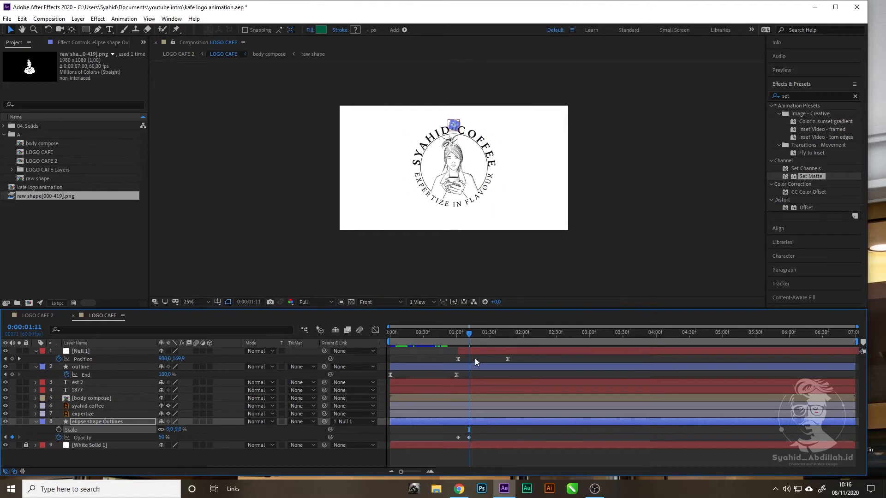
pyautogui.click(59, 430)
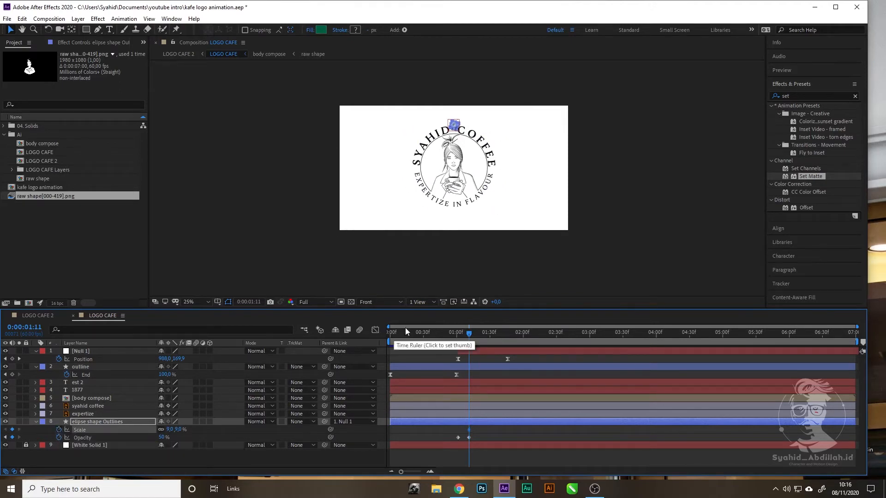
pyautogui.moveTo(469, 333); pyautogui.dragTo(508, 343)
pyautogui.click(179, 430)
pyautogui.write('0')
pyautogui.press('Return')
# Step: Keyframe the circle's Scale and Opacity at 100% at 0:00:01:46 and play the animation
pyautogui.scroll(2, 480, 201)
pyautogui.moveTo(180, 430); pyautogui.dragTo(189, 429)
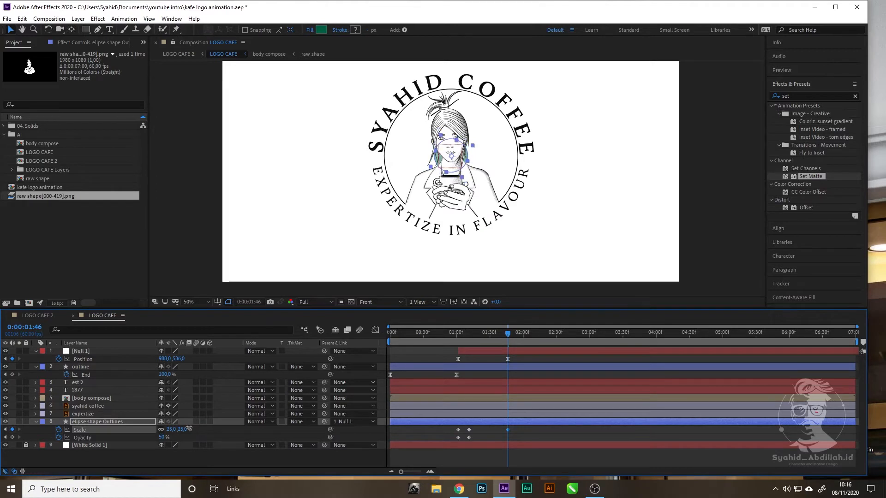
pyautogui.moveTo(206, 429); pyautogui.dragTo(226, 429)
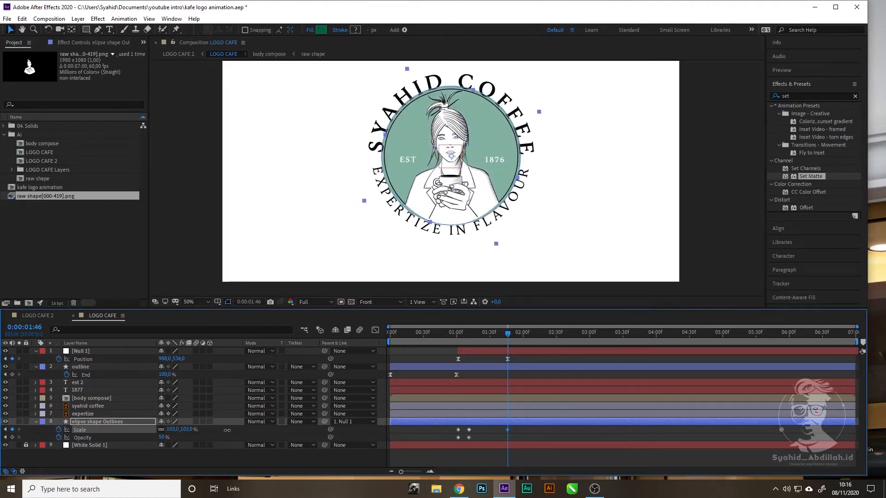
pyautogui.moveTo(167, 438); pyautogui.dragTo(190, 437)
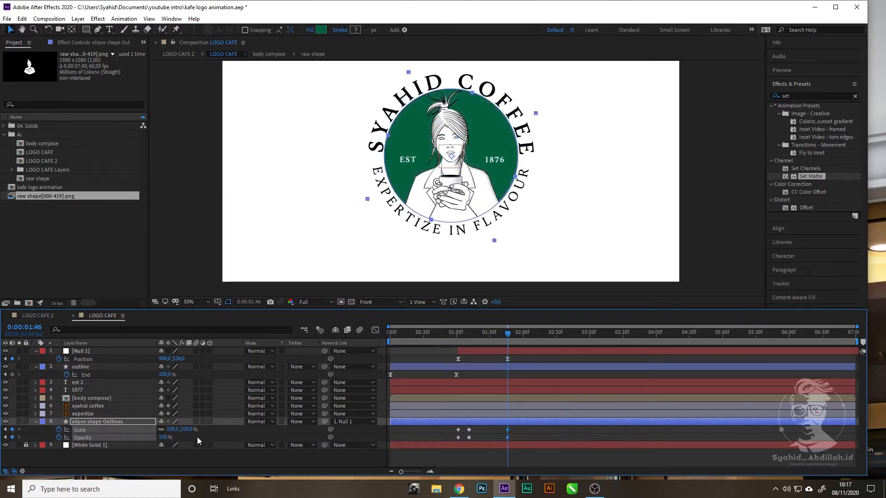
pyautogui.click(429, 345)
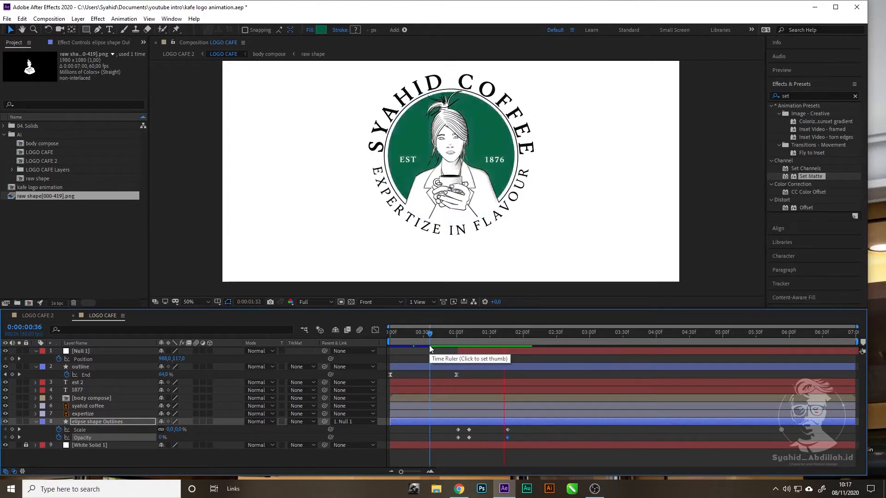
# Step: Replace the circle's Scale and Opacity keyframes at 0:00:01:46 with ones that hold 9% scale and 50% opacity
pyautogui.moveTo(429, 346); pyautogui.dragTo(506, 348)
pyautogui.click(508, 430)
pyautogui.press('Delete')
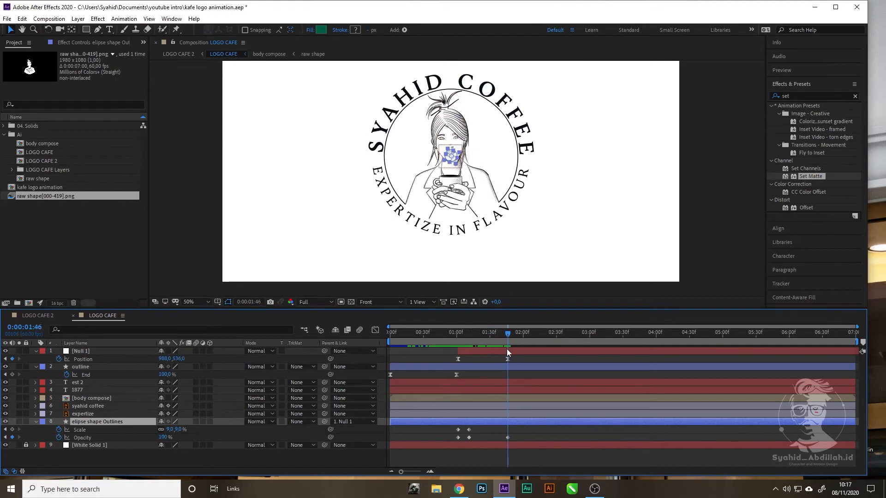
pyautogui.hotkey('alt', 'shift', 's')
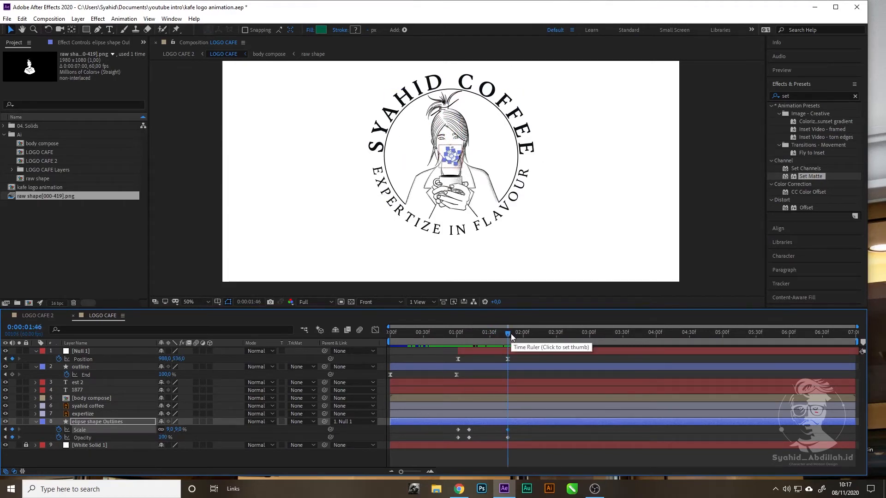
pyautogui.click(507, 437)
pyautogui.press('Delete')
pyautogui.hotkey('alt', 'shift', 't')
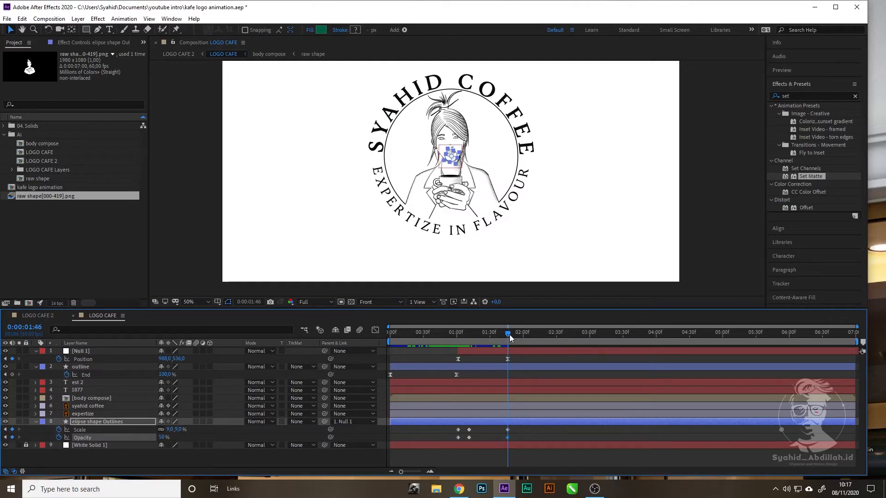
# Step: Keyframe the circle's Scale and Opacity at 100% at 0:00:02:11 and preview the result
pyautogui.moveTo(532, 337); pyautogui.dragTo(536, 340)
pyautogui.write('100')
pyautogui.press('Return')
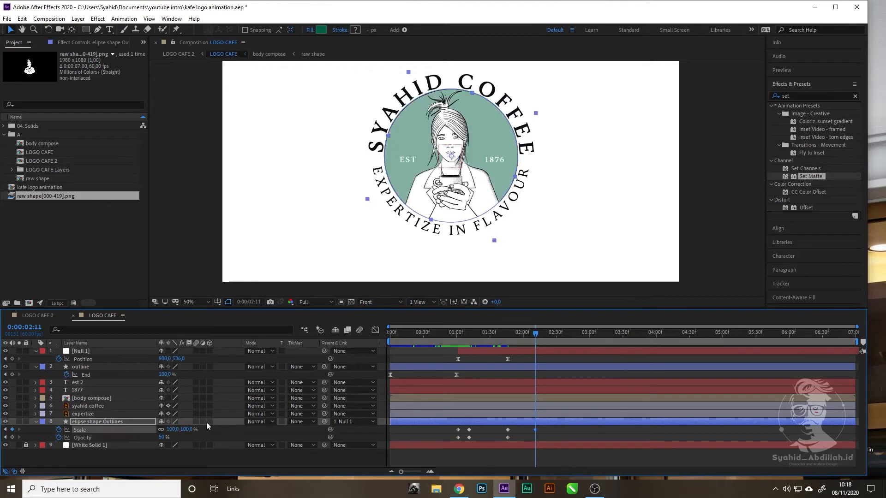
pyautogui.click(163, 437)
pyautogui.write('100')
pyautogui.press('Return')
pyautogui.press('space')
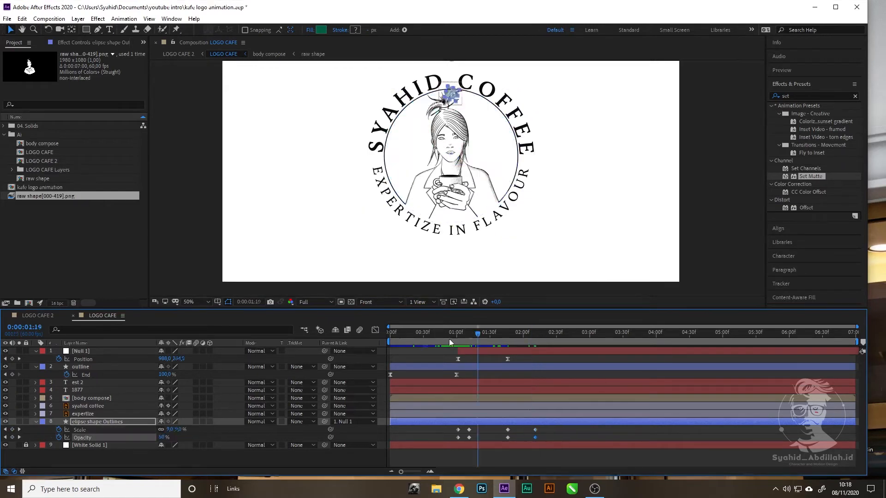
# Step: Apply Easy Ease to all of the circle's Scale and Opacity keyframes and replay the animation from the start
pyautogui.moveTo(554, 428); pyautogui.dragTo(408, 438)
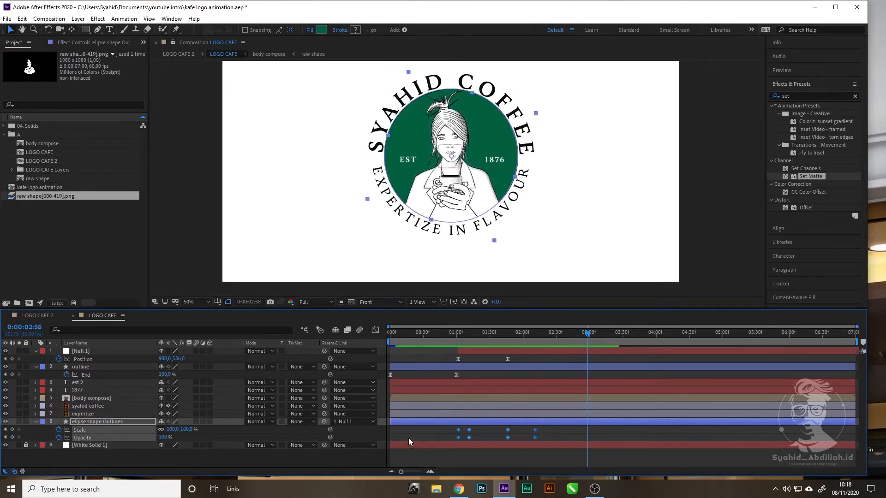
pyautogui.press('F9')
pyautogui.moveTo(588, 336); pyautogui.dragTo(323, 364)
pyautogui.press('space')
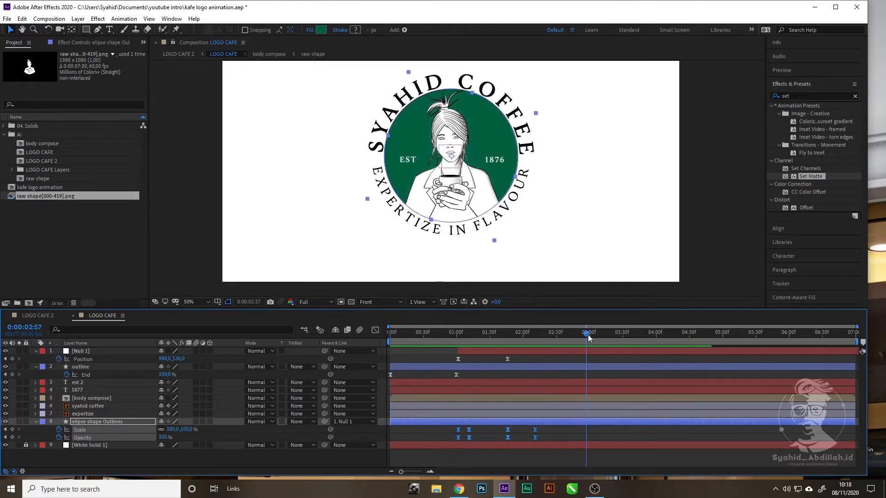
pyautogui.press('space')
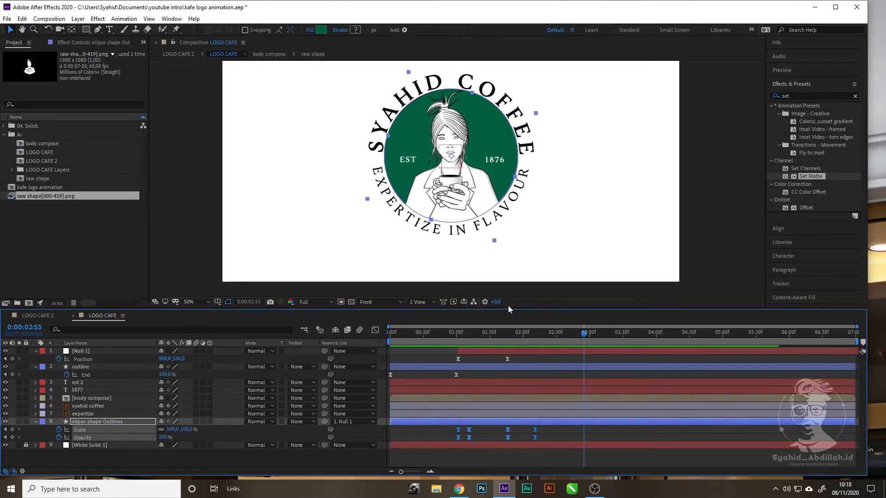
pyautogui.press(',')
pyautogui.moveTo(584, 331); pyautogui.dragTo(368, 354)
pyautogui.press('space')
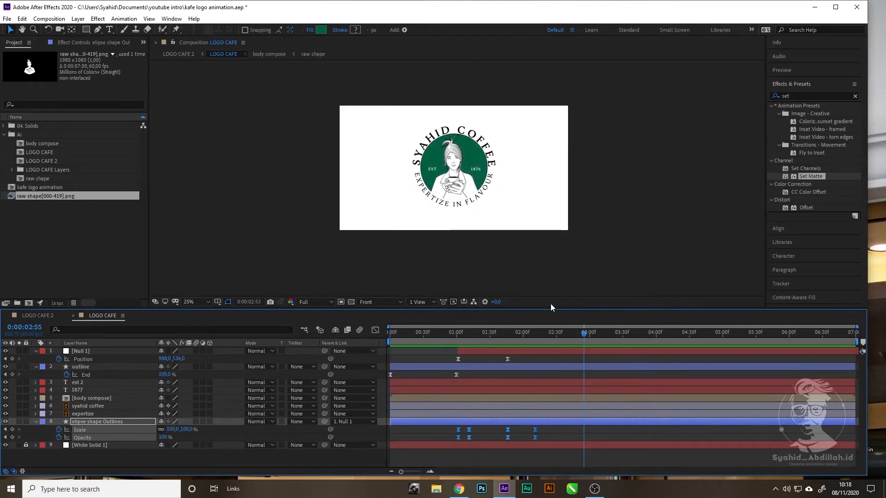
pyautogui.moveTo(584, 333); pyautogui.dragTo(367, 356)
pyautogui.press('space')
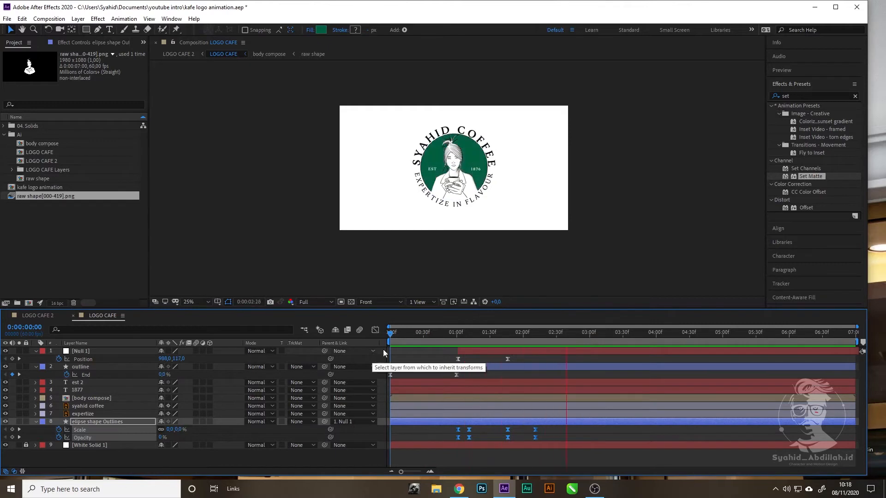
# Step: Shift the circle's last two pairs of Scale and Opacity keyframes earlier, to about 1.6 s and 2 s, and preview
pyautogui.moveTo(553, 439); pyautogui.dragTo(497, 430)
pyautogui.moveTo(580, 334); pyautogui.dragTo(382, 359)
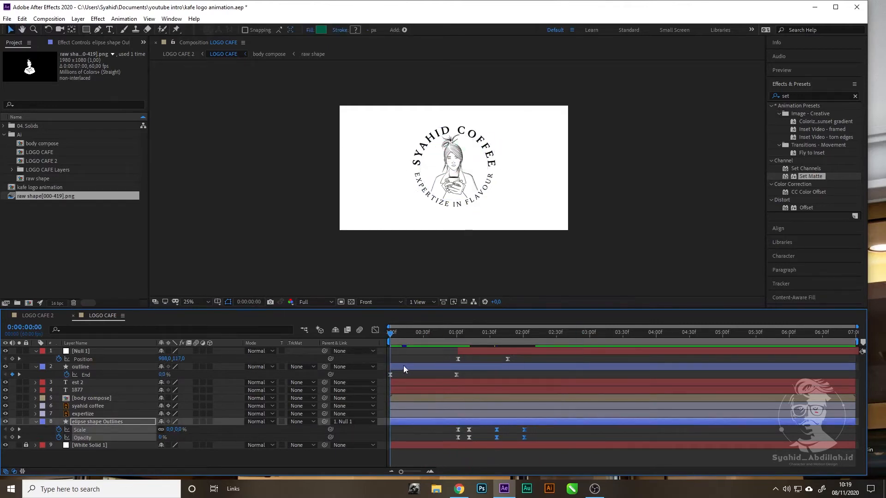
pyautogui.press('space')
pyautogui.press('space')
# Step: Replay the animation from the start several times, also at a closer view, to check the circle's drop and growth timing
pyautogui.click(424, 333)
pyautogui.click(552, 362)
pyautogui.press('space')
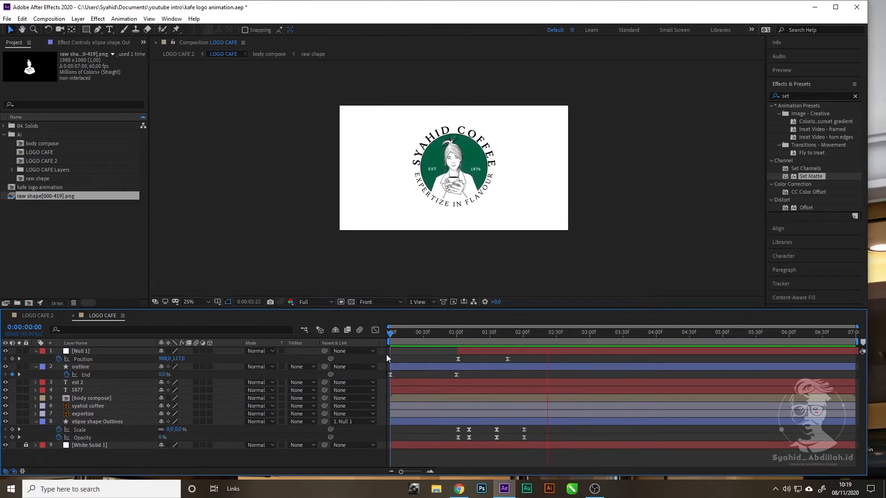
pyautogui.click(569, 333)
pyautogui.press('Home')
pyautogui.press('space')
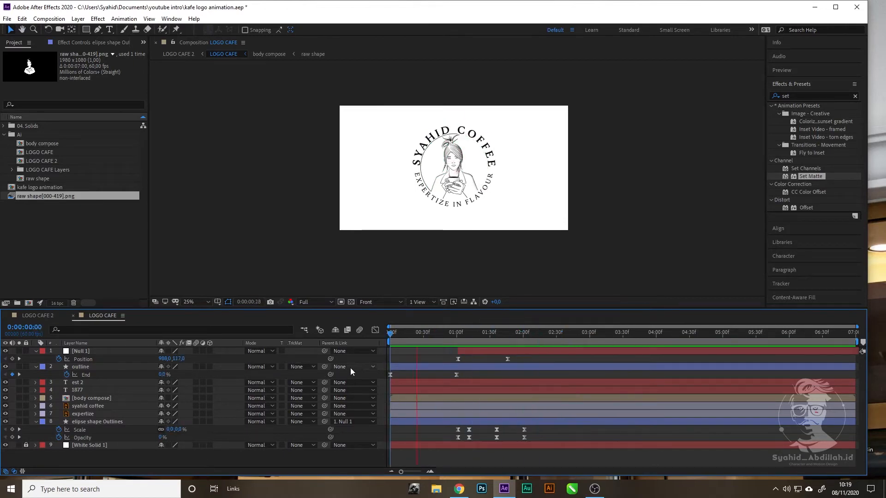
pyautogui.press('space')
pyautogui.scroll(2, 491, 258)
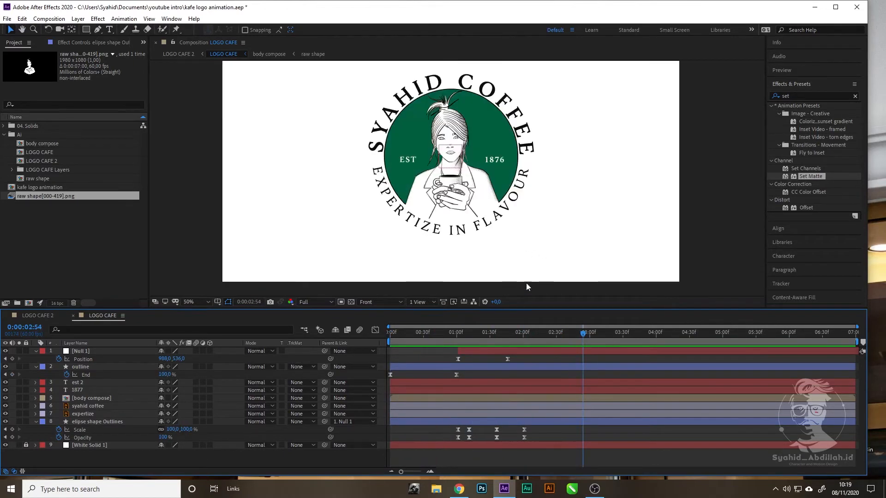
pyautogui.moveTo(582, 336); pyautogui.dragTo(390, 362)
pyautogui.press('space')
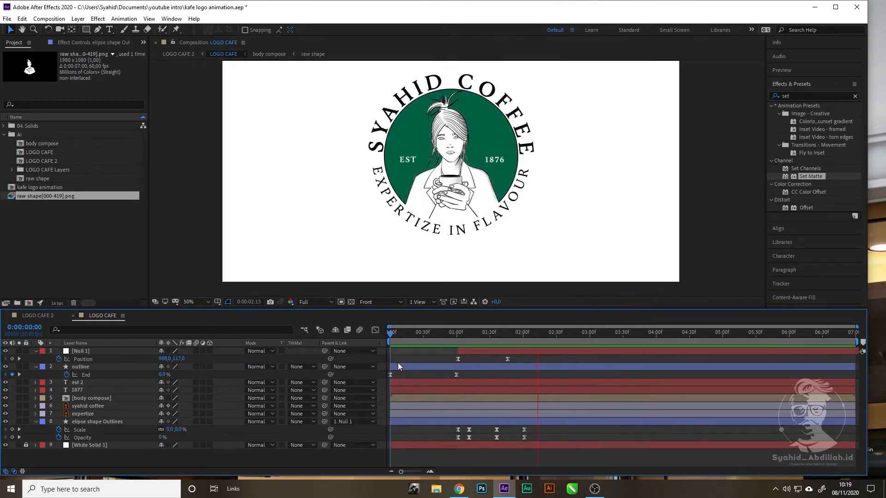
pyautogui.press('space')
# Step: Reshape the null's Position speed curve to start slowly and peak late, at about 1.6 s, and preview the movement
pyautogui.moveTo(522, 357); pyautogui.dragTo(443, 367)
pyautogui.click(375, 330)
pyautogui.moveTo(526, 430); pyautogui.dragTo(501, 449)
pyautogui.moveTo(466, 447); pyautogui.dragTo(485, 447)
pyautogui.moveTo(558, 333); pyautogui.dragTo(472, 350)
pyautogui.press('space')
pyautogui.press('space')
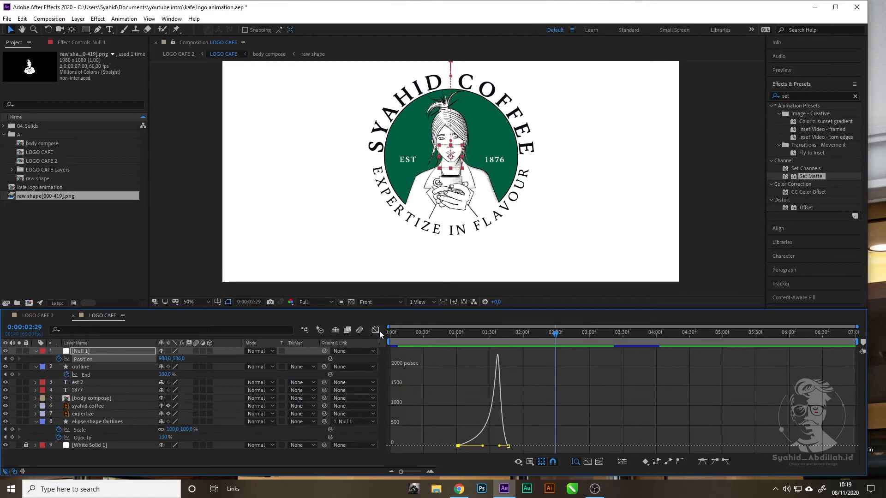
pyautogui.click(376, 331)
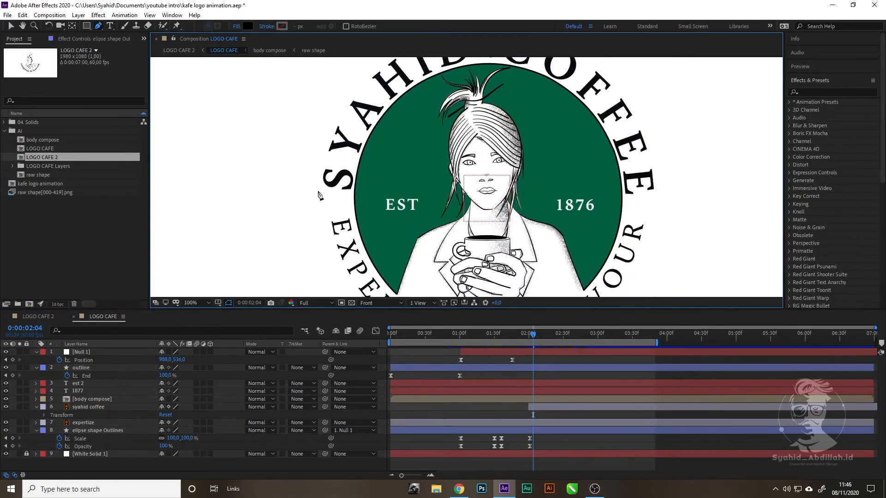
# Step: Draw a closed arch shape with the Pen tool around the circle's upper half, covering the curved SYAHID COFFEE text
pyautogui.click(318, 192)
pyautogui.click(352, 199)
pyautogui.moveTo(402, 91); pyautogui.dragTo(660, 104)
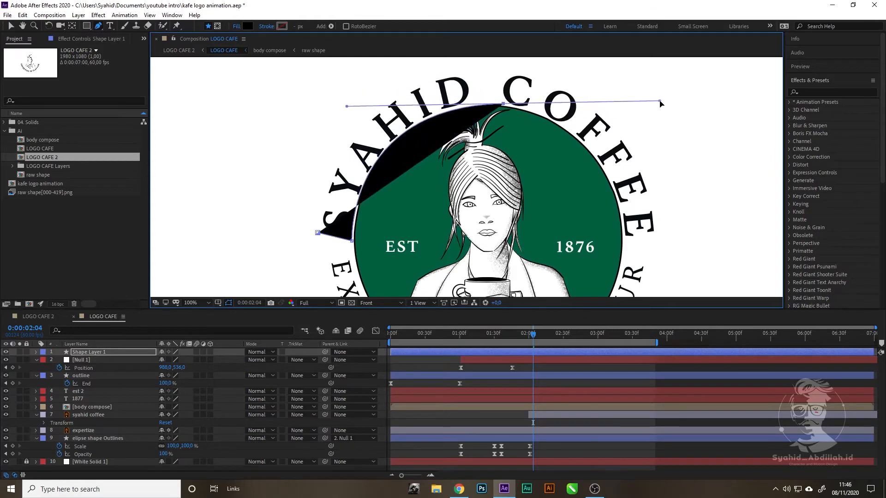
pyautogui.moveTo(624, 238); pyautogui.dragTo(626, 253)
pyautogui.click(659, 237)
pyautogui.moveTo(484, 68); pyautogui.dragTo(317, 74)
pyautogui.moveTo(318, 233); pyautogui.dragTo(306, 248)
# Step: Set the arch shape's stroke and fill to None
pyautogui.click(249, 27)
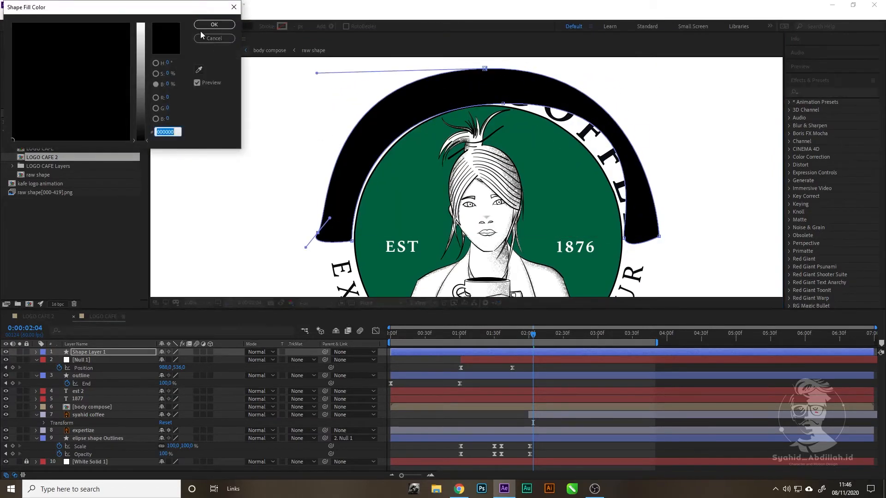
pyautogui.click(202, 36)
pyautogui.click(266, 26)
pyautogui.click(15, 29)
pyautogui.click(60, 80)
pyautogui.click(248, 27)
pyautogui.click(202, 36)
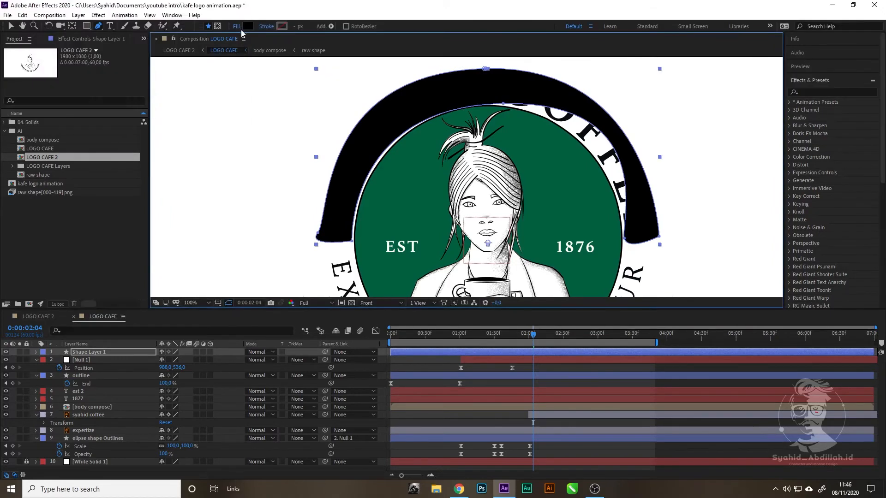
pyautogui.click(238, 27)
pyautogui.click(15, 28)
pyautogui.click(48, 78)
# Step: Straighten the arch path's lower-left end beneath the letter S by turning its rounded outer point into a corner
pyautogui.scroll(1, 339, 75)
pyautogui.moveTo(268, 227); pyautogui.dragTo(325, 130)
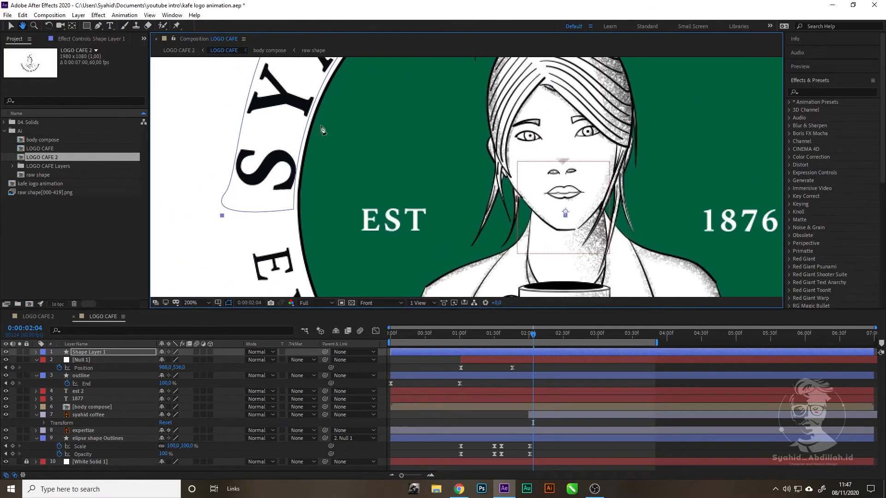
pyautogui.click(225, 192)
pyautogui.click(294, 210)
pyautogui.scroll(-1, 323, 192)
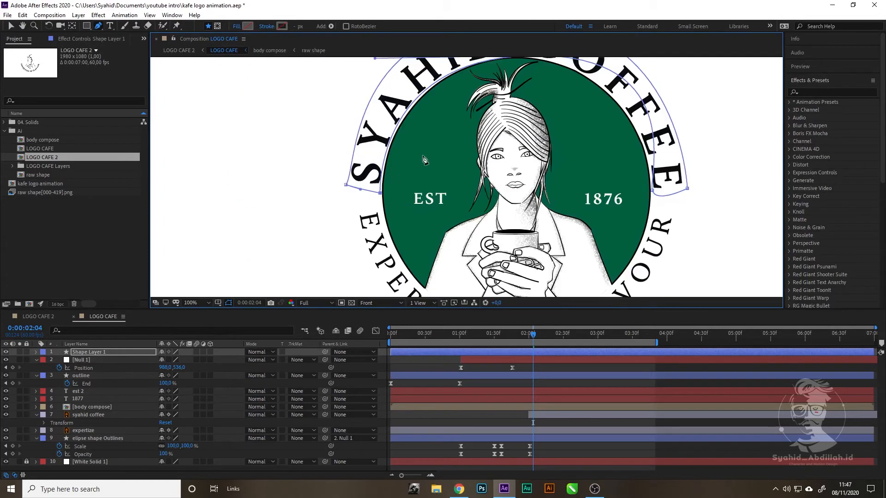
pyautogui.moveTo(423, 156); pyautogui.dragTo(361, 194)
# Step: Refine the arch path's inner lower-left corner beneath the S so the inner edge follows the circle
pyautogui.moveTo(340, 97); pyautogui.dragTo(323, 91)
pyautogui.click(98, 26)
pyautogui.click(134, 35)
pyautogui.moveTo(318, 232); pyautogui.dragTo(322, 228)
pyautogui.click(98, 27)
pyautogui.scroll(1, 345, 191)
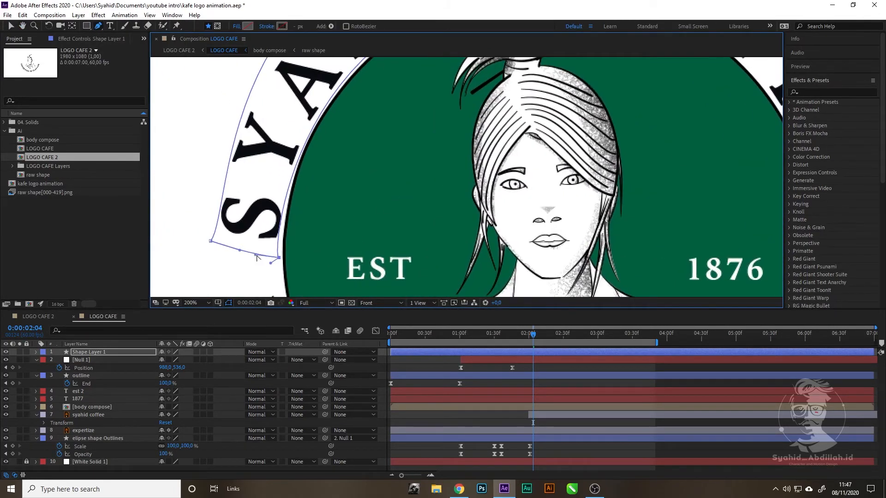
pyautogui.moveTo(313, 148)
pyautogui.mouseDown()
pyautogui.moveTo(281, 247)
pyautogui.moveTo(312, 139)
pyautogui.mouseUp()
pyautogui.moveTo(301, 252); pyautogui.dragTo(300, 225)
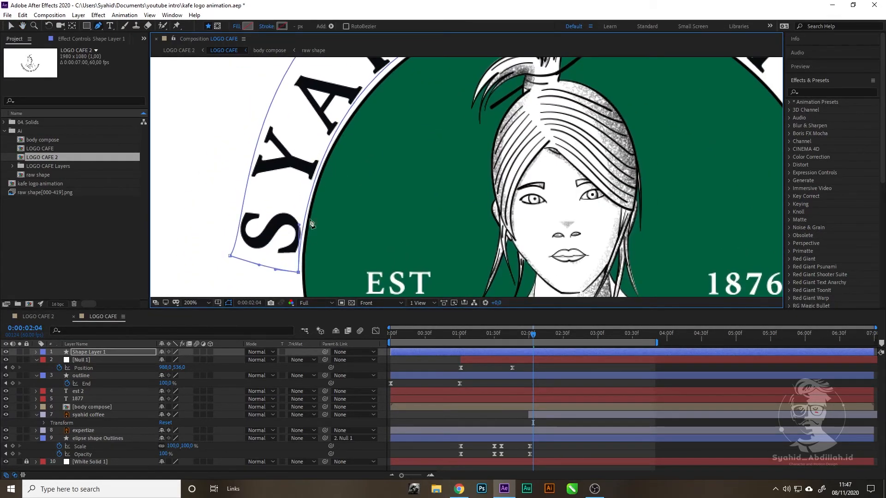
# Step: Adjust the curve handles at the arch's inner top point so the inner edge follows the green circle beneath COFFEE
pyautogui.moveTo(516, 93); pyautogui.dragTo(333, 219)
pyautogui.scroll(-1, 416, 149)
pyautogui.click(416, 139)
pyautogui.moveTo(572, 139); pyautogui.dragTo(515, 151)
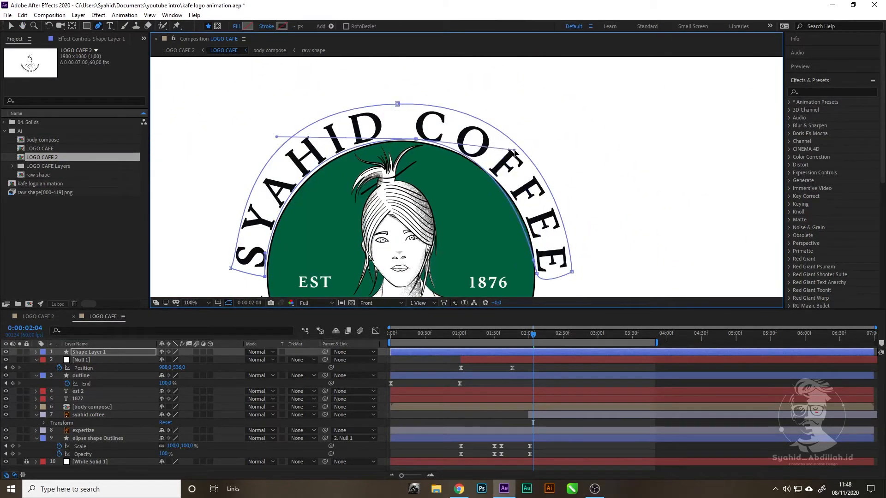
pyautogui.scroll(1, 514, 152)
pyautogui.moveTo(563, 124); pyautogui.dragTo(599, 146)
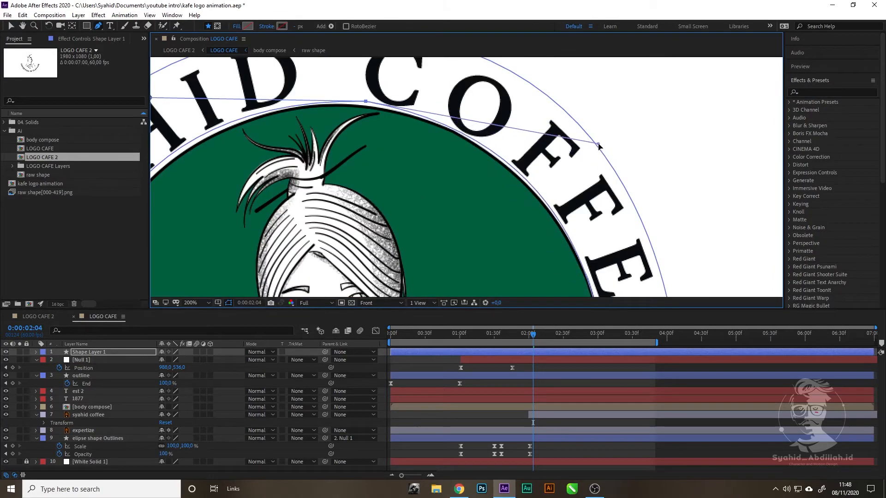
pyautogui.moveTo(543, 185); pyautogui.dragTo(482, 108)
pyautogui.moveTo(541, 263); pyautogui.dragTo(548, 263)
pyautogui.moveTo(523, 169); pyautogui.dragTo(532, 248)
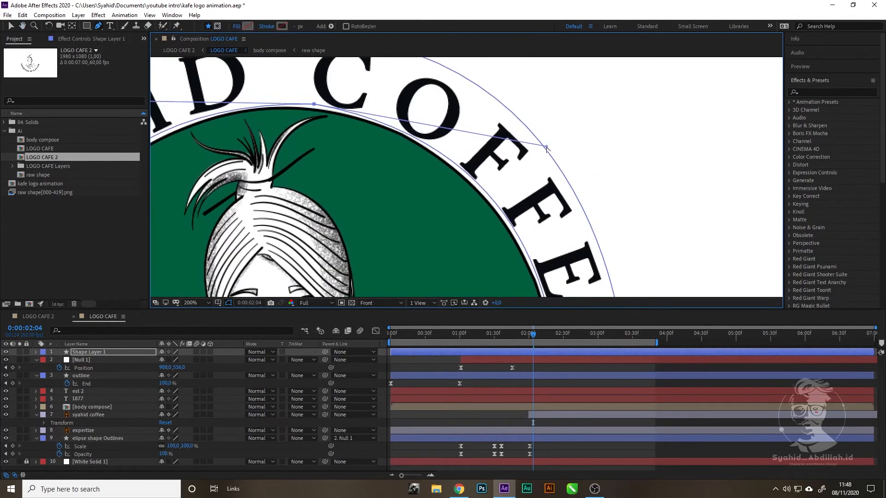
pyautogui.moveTo(547, 146); pyautogui.dragTo(551, 148)
# Step: Straighten the arch's end beneath the last E and adjust the outer top point's handles to clear the whole title
pyautogui.moveTo(528, 239); pyautogui.dragTo(476, 122)
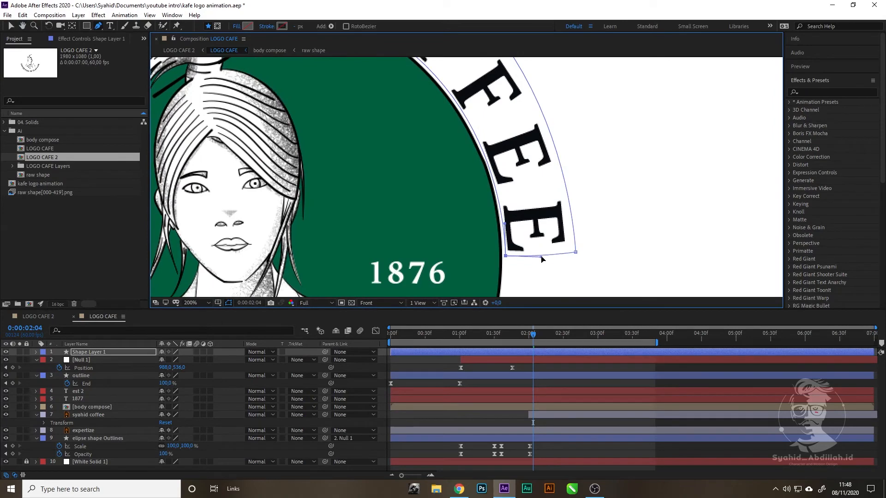
pyautogui.press(',')
pyautogui.click(509, 261)
pyautogui.moveTo(502, 89); pyautogui.dragTo(508, 103)
pyautogui.moveTo(313, 117); pyautogui.dragTo(169, 117)
pyautogui.moveTo(173, 242); pyautogui.dragTo(168, 244)
pyautogui.moveTo(169, 114); pyautogui.dragTo(176, 109)
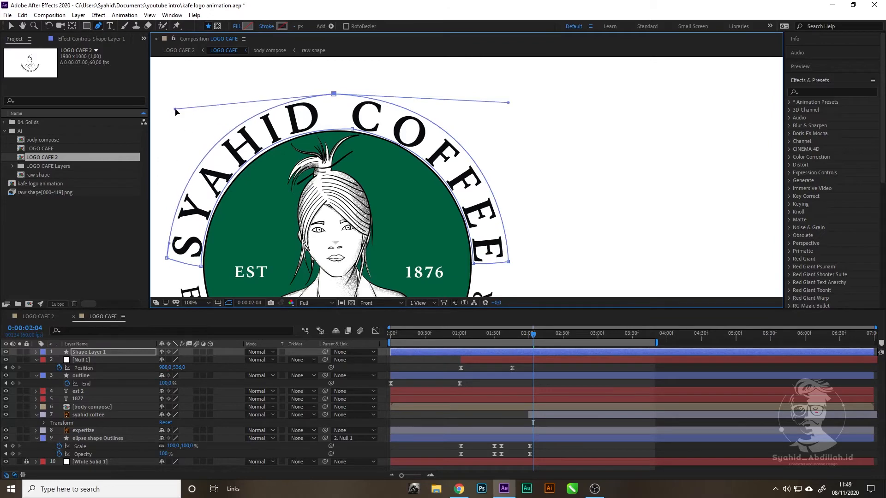
# Step: Shift Shape Layer 1 along the timeline to start at about 0:00:01:45
pyautogui.press('.')
pyautogui.moveTo(283, 166); pyautogui.dragTo(519, 181)
pyautogui.moveTo(437, 352); pyautogui.dragTo(505, 350)
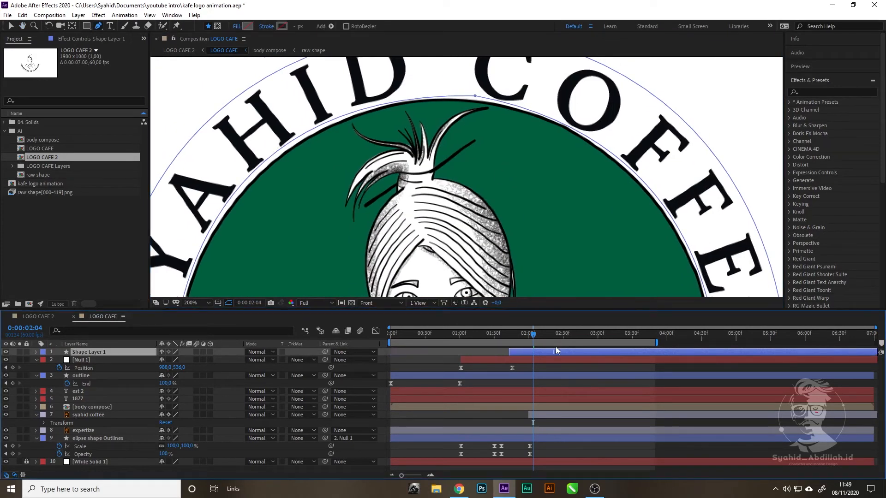
# Step: Expand Shape 1 in Shape Layer 1 and set a first Path keyframe at 0:00:02:06
pyautogui.moveTo(312, 248); pyautogui.dragTo(486, 145)
pyautogui.click(36, 352)
pyautogui.click(45, 360)
pyautogui.click(52, 368)
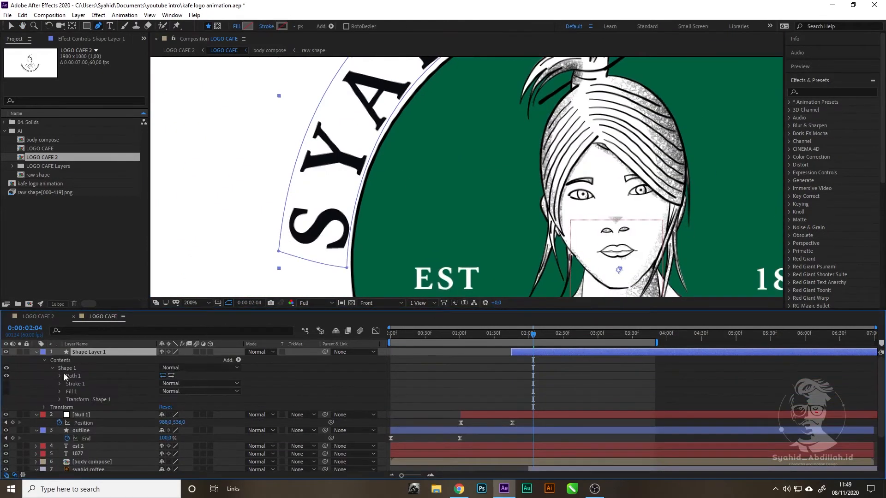
pyautogui.click(61, 376)
pyautogui.click(86, 384)
pyautogui.scroll(-2, 536, 337)
pyautogui.scroll(2, 536, 337)
pyautogui.press('pagedown')
pyautogui.press('pagedown')
pyautogui.click(75, 384)
# Step: At 0:00:02:19, reshape the arch path so its starting end sits between the letters S and Y
pyautogui.scroll(-1, 338, 228)
pyautogui.click(343, 248)
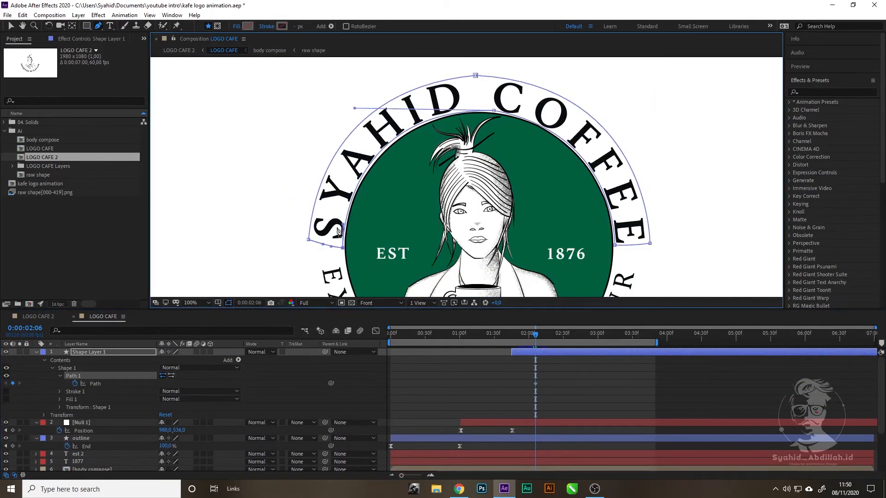
pyautogui.moveTo(536, 334); pyautogui.dragTo(552, 336)
pyautogui.moveTo(342, 248); pyautogui.dragTo(354, 207)
pyautogui.moveTo(354, 109); pyautogui.dragTo(372, 106)
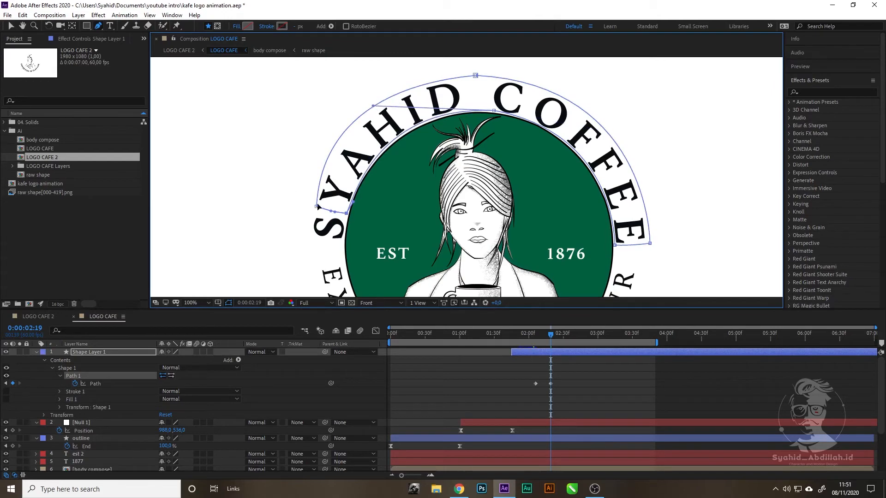
pyautogui.click(316, 206)
pyautogui.moveTo(317, 91); pyautogui.dragTo(336, 91)
# Step: At 0:00:02:30, pull the arch path's starting end back between Y and A, with its inner edge along the circle
pyautogui.click(563, 334)
pyautogui.moveTo(333, 216); pyautogui.dragTo(352, 184)
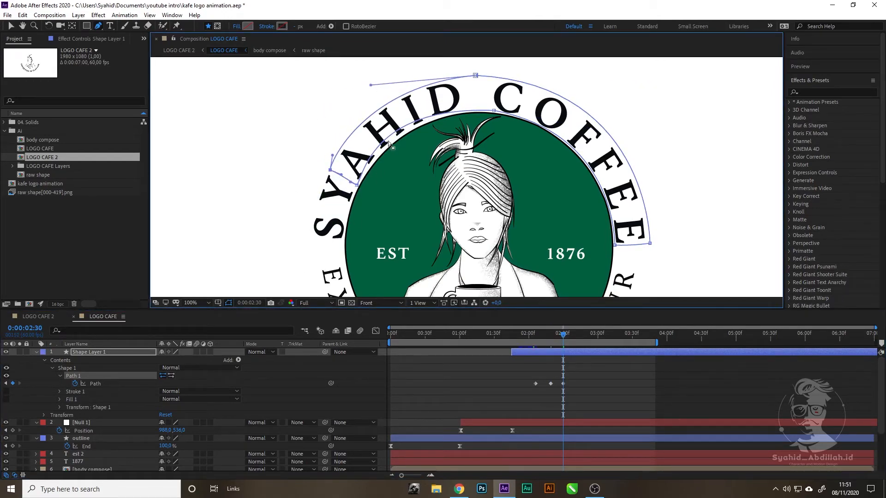
pyautogui.moveTo(389, 140); pyautogui.dragTo(407, 104)
# Step: At 0:00:02:39, pull the arch path's starting end back between A and H and shorten its curve handles
pyautogui.click(573, 334)
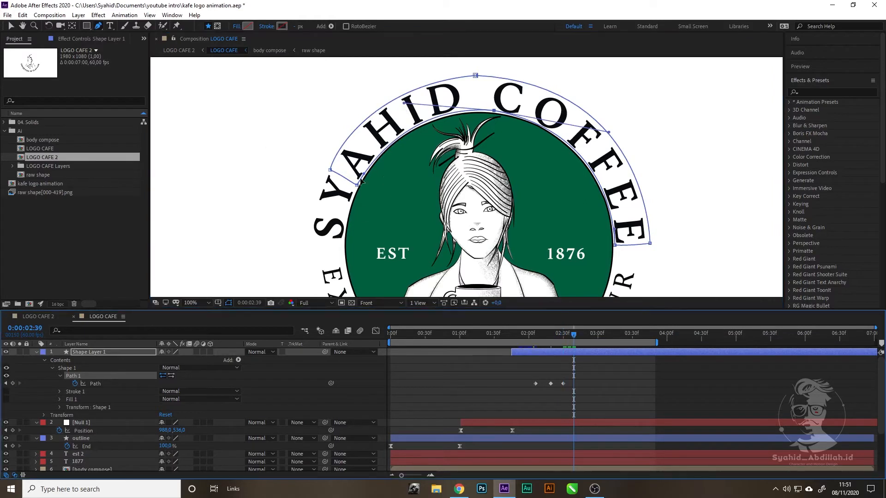
pyautogui.moveTo(330, 170); pyautogui.dragTo(358, 138)
pyautogui.moveTo(372, 86); pyautogui.dragTo(444, 104)
# Step: At 0:00:02:50, pull the arch path's starting end back between H and I
pyautogui.click(586, 334)
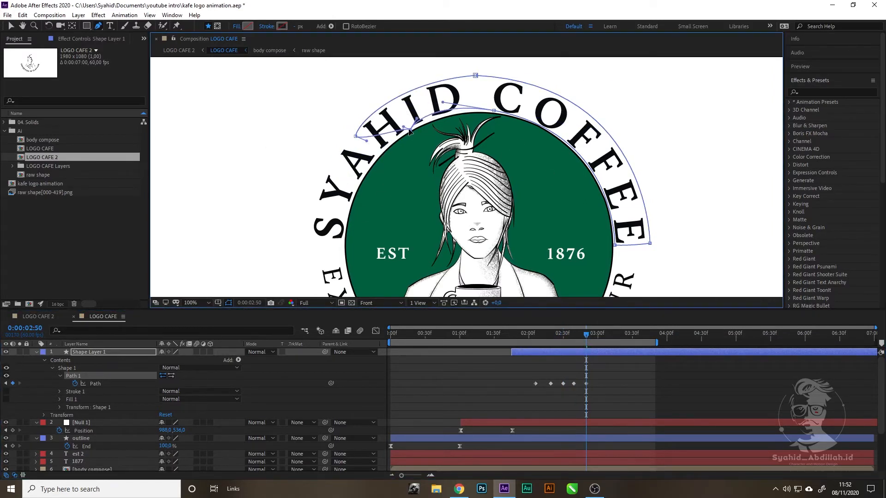
pyautogui.moveTo(355, 136); pyautogui.dragTo(395, 103)
pyautogui.moveTo(437, 78); pyautogui.dragTo(322, 146)
pyautogui.press('h')
# Step: At 0:00:02:58, pull the arch path's starting end back between I and D and smooth its inner and outer curves
pyautogui.moveTo(587, 335); pyautogui.dragTo(595, 335)
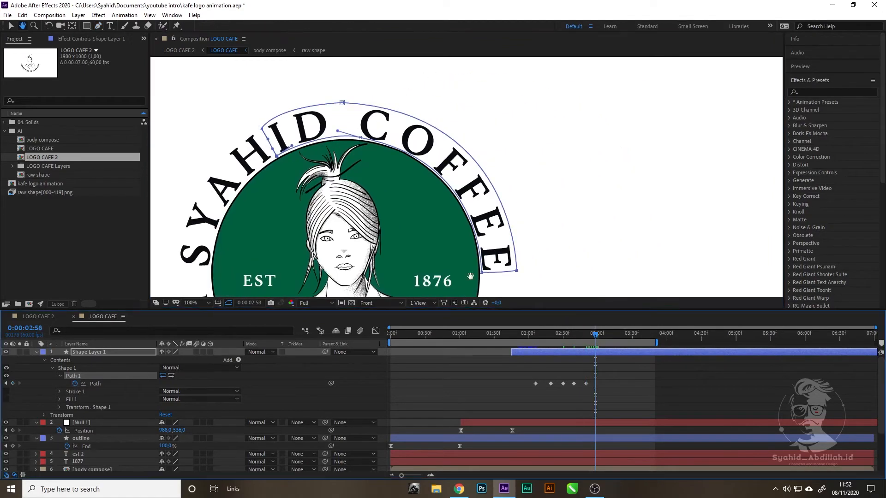
pyautogui.press('v')
pyautogui.moveTo(261, 128); pyautogui.dragTo(287, 119)
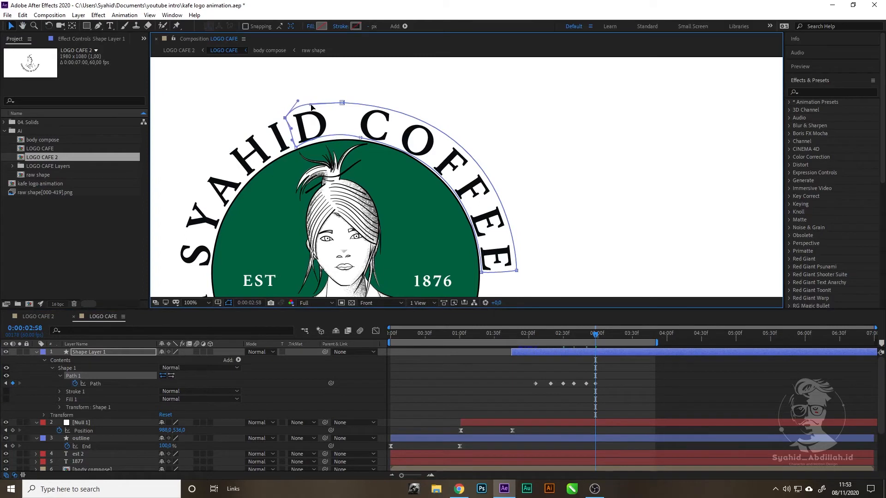
pyautogui.moveTo(338, 131); pyautogui.dragTo(337, 135)
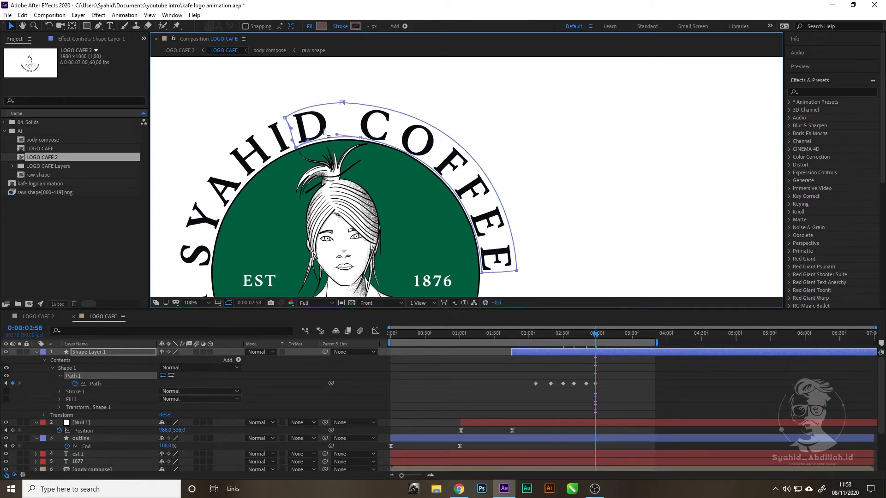
# Step: At 0:00:03:10, pull the arch's end back between D and C and slide its top points along the curve over COFFEE
pyautogui.moveTo(596, 335); pyautogui.dragTo(610, 334)
pyautogui.moveTo(286, 118); pyautogui.dragTo(326, 106)
pyautogui.moveTo(296, 147); pyautogui.dragTo(335, 137)
pyautogui.moveTo(343, 104); pyautogui.dragTo(368, 104)
pyautogui.moveTo(560, 117); pyautogui.dragTo(519, 145)
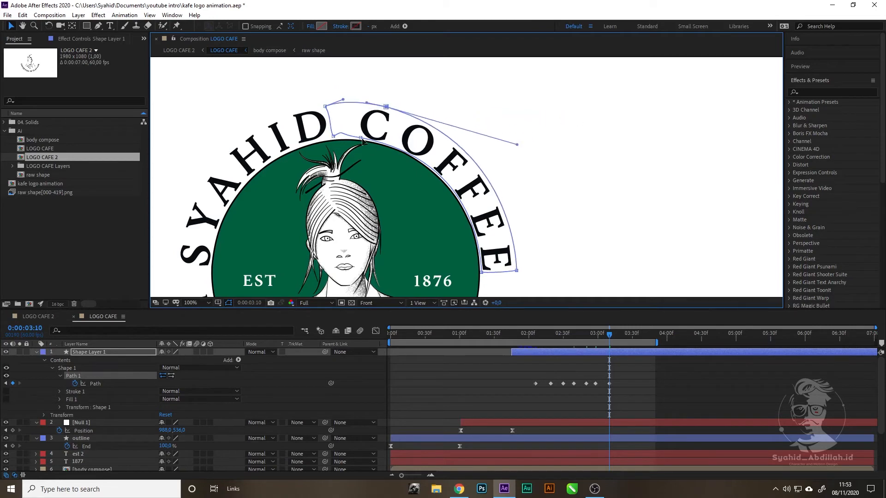
pyautogui.moveTo(360, 138); pyautogui.dragTo(416, 157)
pyautogui.moveTo(391, 153); pyautogui.dragTo(395, 144)
pyautogui.moveTo(532, 179); pyautogui.dragTo(485, 208)
# Step: At 0:00:03:19, pull the arch's end back between C and O and reposition its middle points and handles along the FFEE letters
pyautogui.moveTo(595, 337); pyautogui.dragTo(621, 341)
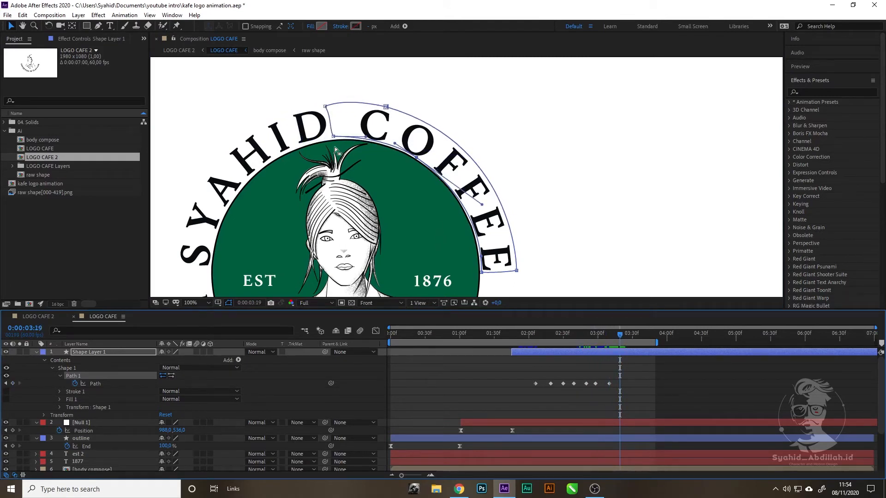
pyautogui.moveTo(325, 108); pyautogui.dragTo(366, 106)
pyautogui.moveTo(386, 108); pyautogui.dragTo(414, 121)
pyautogui.moveTo(334, 137); pyautogui.dragTo(391, 144)
pyautogui.moveTo(417, 158); pyautogui.dragTo(431, 166)
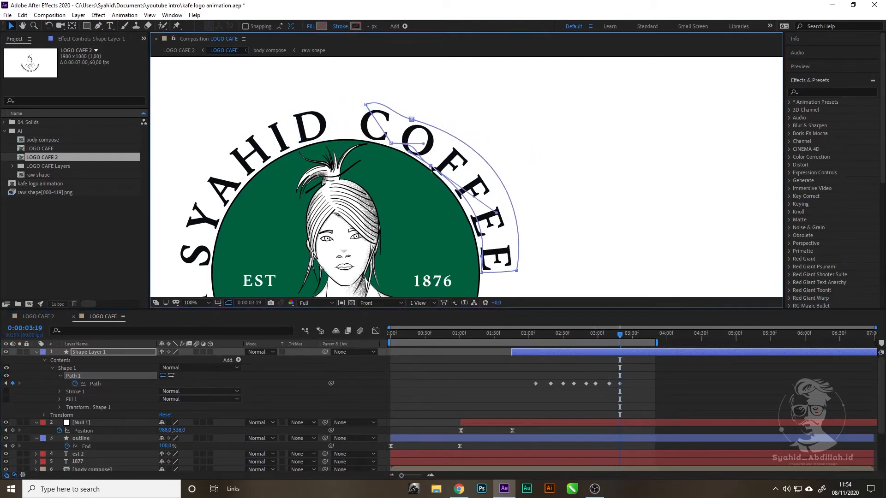
pyautogui.moveTo(366, 107); pyautogui.dragTo(398, 118)
pyautogui.moveTo(413, 120); pyautogui.dragTo(481, 159)
pyautogui.moveTo(609, 196); pyautogui.dragTo(521, 215)
pyautogui.moveTo(431, 166); pyautogui.dragTo(448, 184)
pyautogui.moveTo(513, 231); pyautogui.dragTo(492, 235)
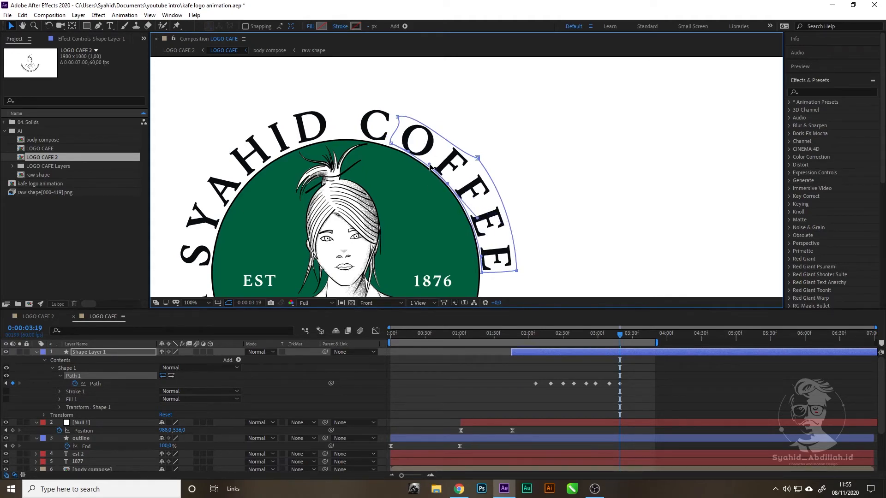
pyautogui.moveTo(401, 118); pyautogui.dragTo(446, 129)
pyautogui.moveTo(388, 135); pyautogui.dragTo(392, 134)
pyautogui.scroll(1, 392, 135)
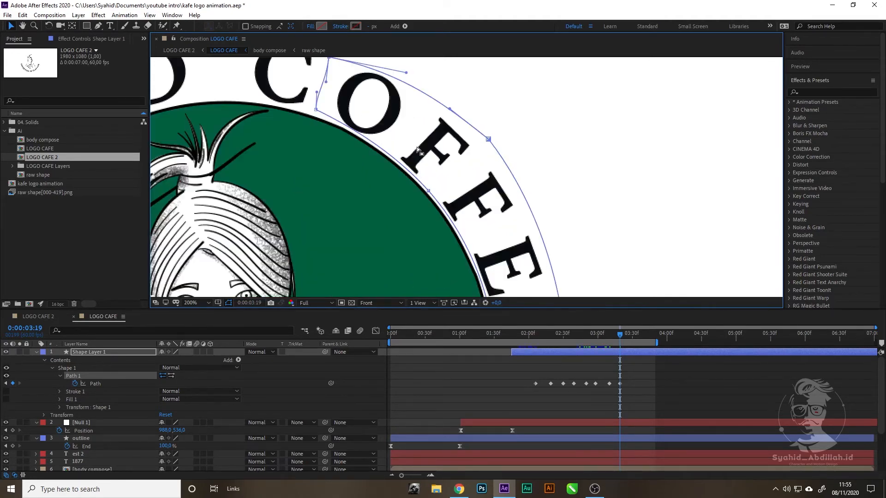
pyautogui.scroll(-1, 392, 134)
# Step: At 0:00:03:27, pull the arch path's starting end back between O and the first F
pyautogui.moveTo(620, 333); pyautogui.dragTo(629, 335)
pyautogui.moveTo(391, 143); pyautogui.dragTo(421, 160)
pyautogui.moveTo(398, 117); pyautogui.dragTo(443, 139)
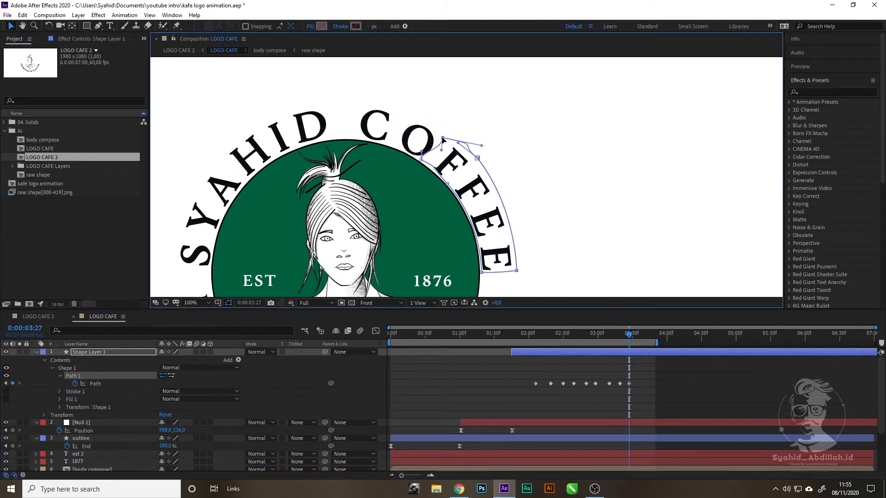
pyautogui.scroll(1, 466, 178)
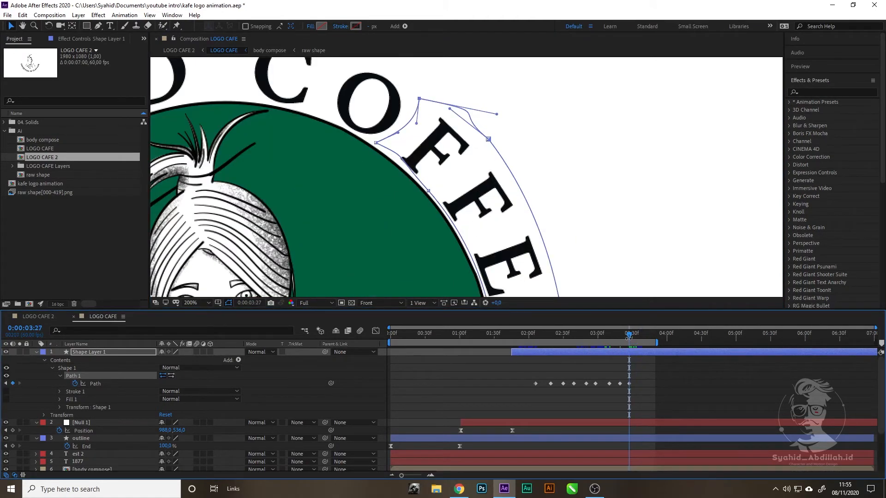
pyautogui.moveTo(405, 160); pyautogui.dragTo(401, 163)
pyautogui.moveTo(393, 151); pyautogui.dragTo(417, 177)
# Step: At 0:00:03:37, pull the arch's end back between the two Fs and slide its middle points and handles down the curve
pyautogui.moveTo(630, 335); pyautogui.dragTo(640, 335)
pyautogui.moveTo(488, 139); pyautogui.dragTo(529, 217)
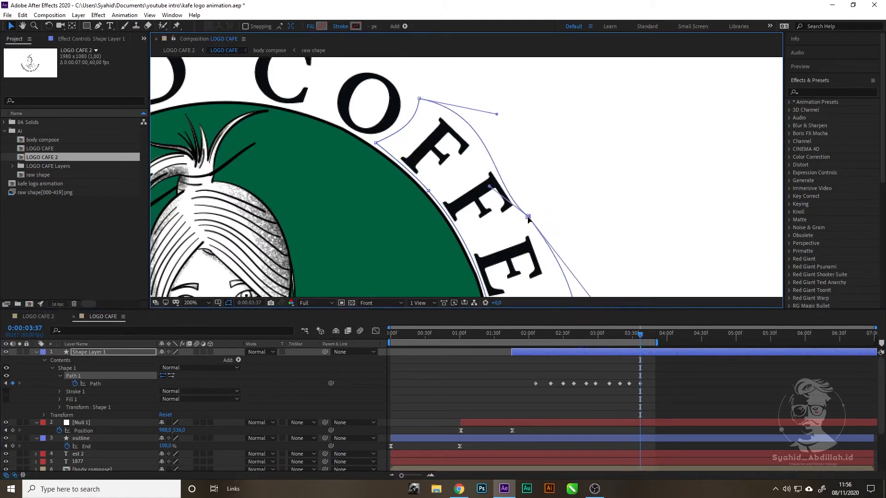
pyautogui.moveTo(429, 191); pyautogui.dragTo(471, 252)
pyautogui.moveTo(376, 142); pyautogui.dragTo(426, 186)
pyautogui.moveTo(419, 99); pyautogui.dragTo(480, 154)
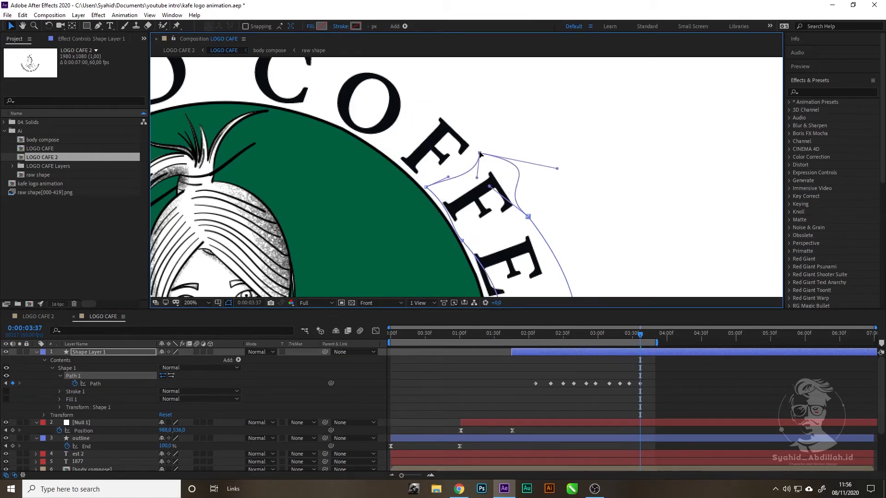
pyautogui.moveTo(560, 169); pyautogui.dragTo(495, 166)
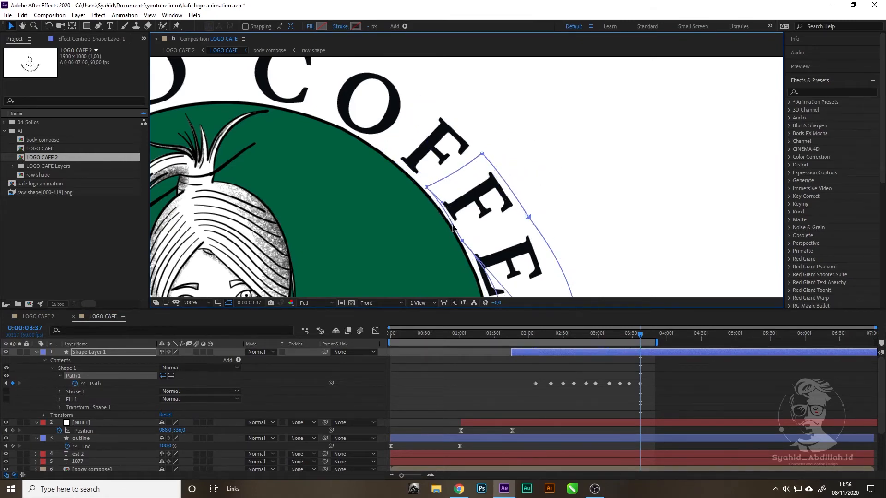
pyautogui.moveTo(453, 229); pyautogui.dragTo(401, 120)
pyautogui.moveTo(472, 201); pyautogui.dragTo(434, 180)
pyautogui.click(514, 255)
pyautogui.moveTo(546, 201); pyautogui.dragTo(513, 197)
# Step: At 0:00:03:47, pull the arch's end back between the second F and first E, moving its middle points beside the last letters
pyautogui.hotkey('shift', 'pagedown')
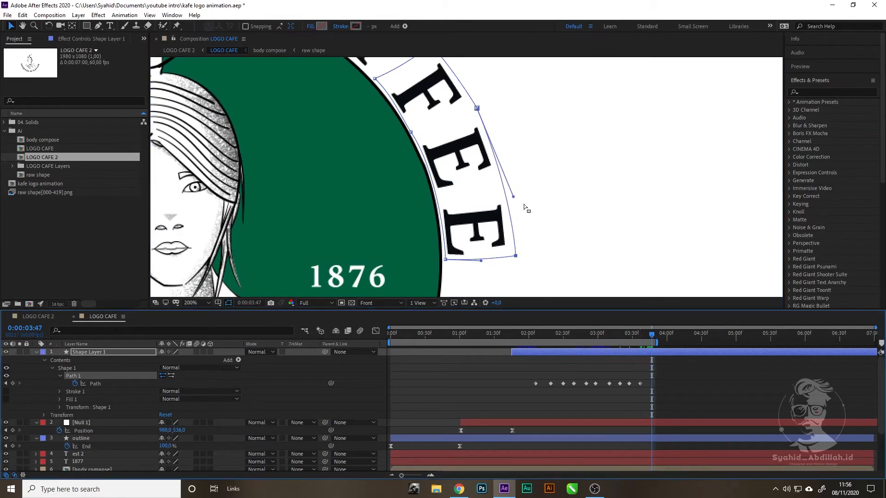
pyautogui.moveTo(411, 133); pyautogui.dragTo(437, 192)
pyautogui.moveTo(458, 224); pyautogui.dragTo(439, 209)
pyautogui.moveTo(477, 108); pyautogui.dragTo(503, 183)
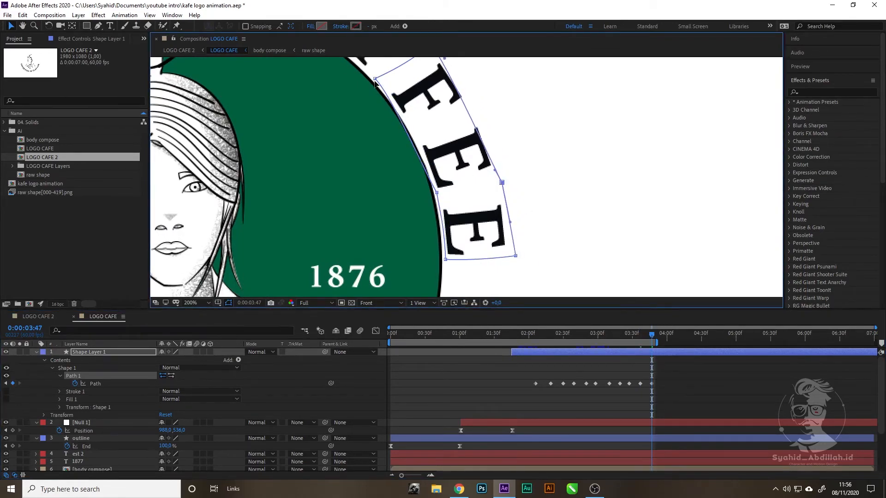
pyautogui.moveTo(375, 79); pyautogui.dragTo(415, 134)
pyautogui.moveTo(435, 167); pyautogui.dragTo(420, 150)
pyautogui.moveTo(431, 101); pyautogui.dragTo(434, 125)
pyautogui.moveTo(433, 68); pyautogui.dragTo(476, 139)
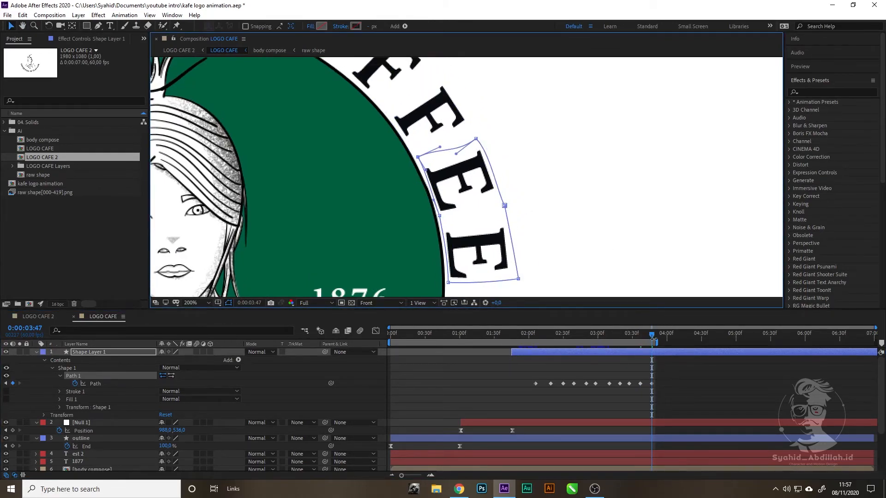
# Step: At 0:00:03:58, pull the arch path's starting end back between the two Es
pyautogui.moveTo(653, 335); pyautogui.dragTo(665, 336)
pyautogui.moveTo(418, 157); pyautogui.dragTo(443, 219)
pyautogui.moveTo(440, 215); pyautogui.dragTo(446, 253)
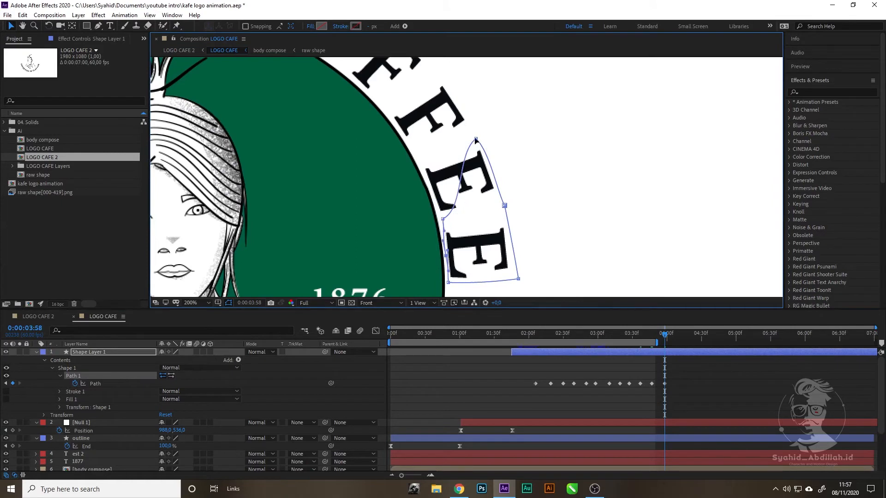
pyautogui.moveTo(476, 139); pyautogui.dragTo(500, 206)
# Step: At 0:00:04:09, collapse the remaining arch path points to below the last E so no letter stays enclosed
pyautogui.moveTo(665, 335); pyautogui.dragTo(677, 336)
pyautogui.moveTo(509, 225); pyautogui.dragTo(517, 283)
pyautogui.moveTo(500, 205); pyautogui.dragTo(504, 263)
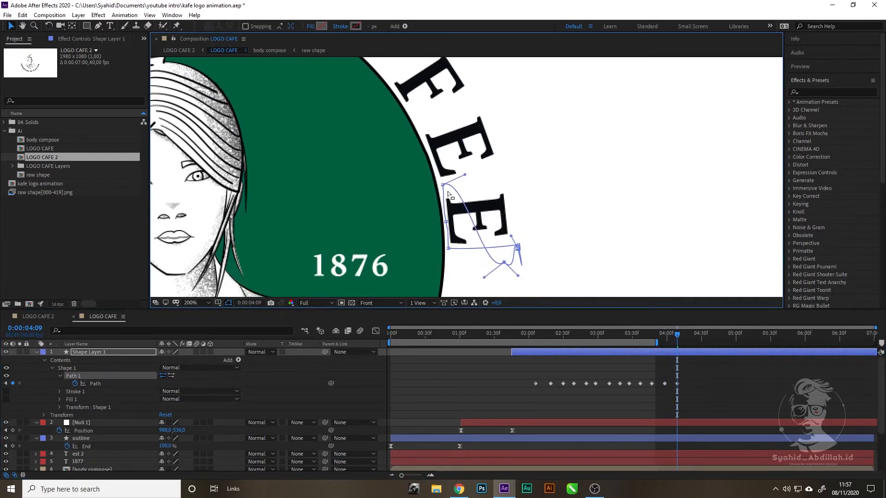
pyautogui.moveTo(442, 185); pyautogui.dragTo(450, 270)
pyautogui.moveTo(447, 221); pyautogui.dragTo(452, 274)
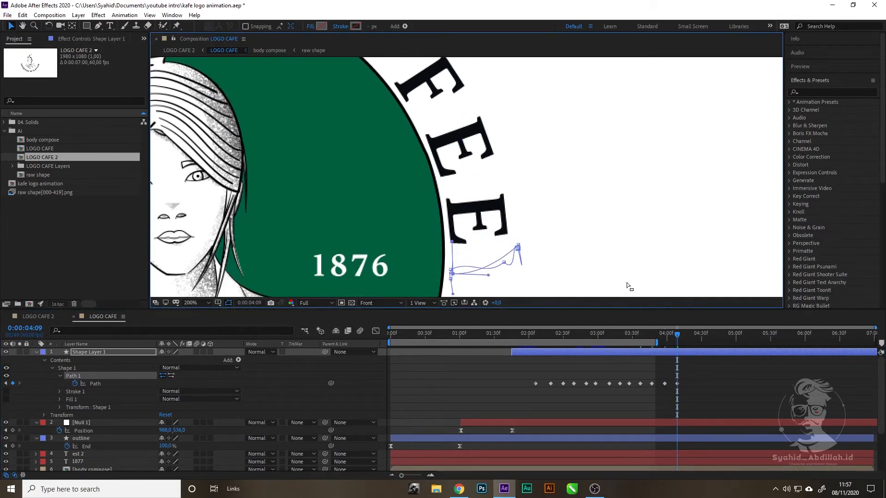
# Step: Save the project and scrub the timeline back to 0:00:02:04 to review the path animation
pyautogui.hotkey('ctrl', 's')
pyautogui.moveTo(677, 331); pyautogui.dragTo(534, 342)
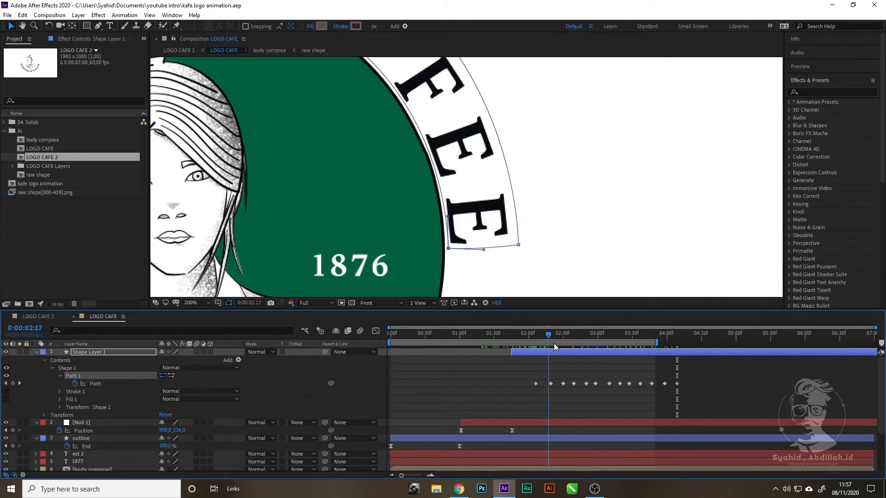
pyautogui.press(',')
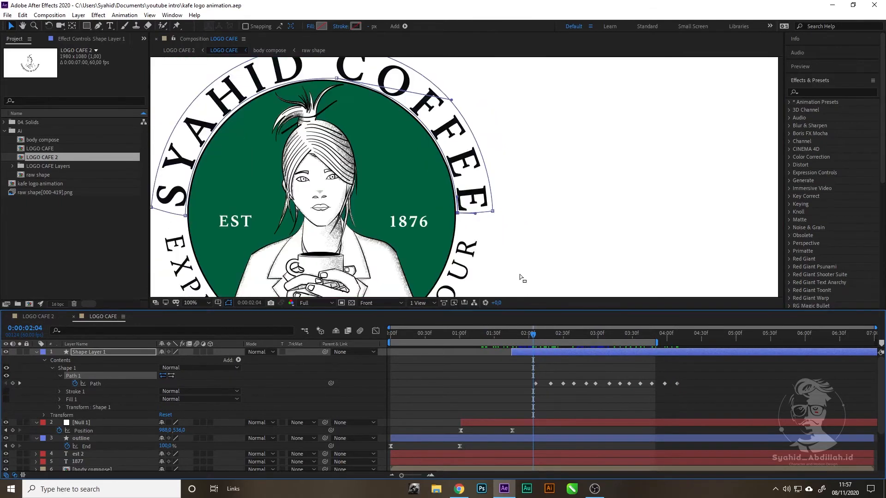
# Step: Give the arch shape a solid black (000000) fill and preview its sweep across the SYAHID COFFEE title
pyautogui.click(320, 26)
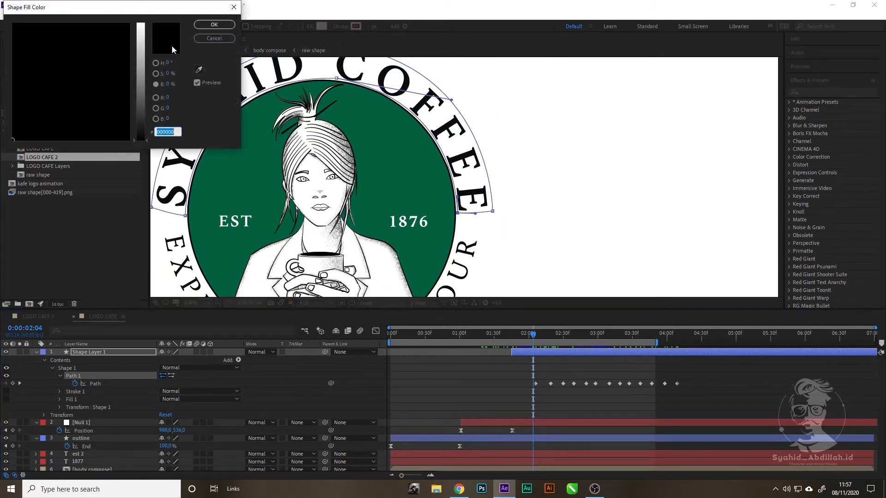
pyautogui.click(226, 25)
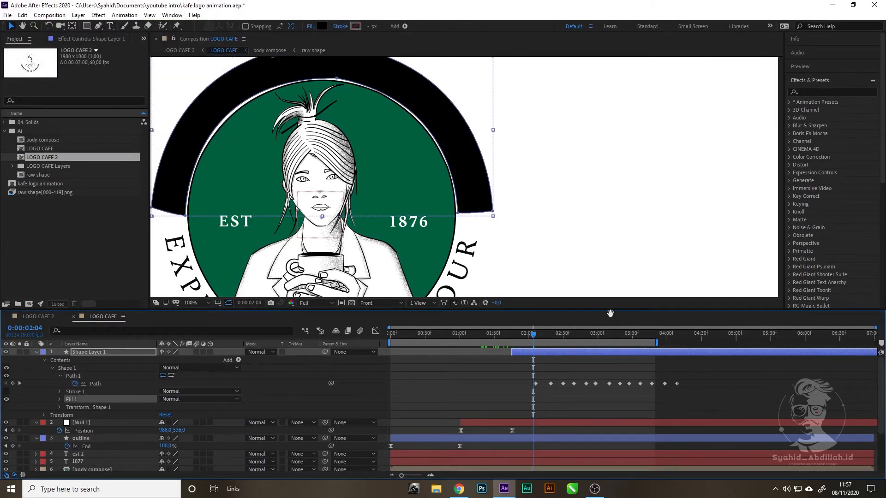
pyautogui.press('space')
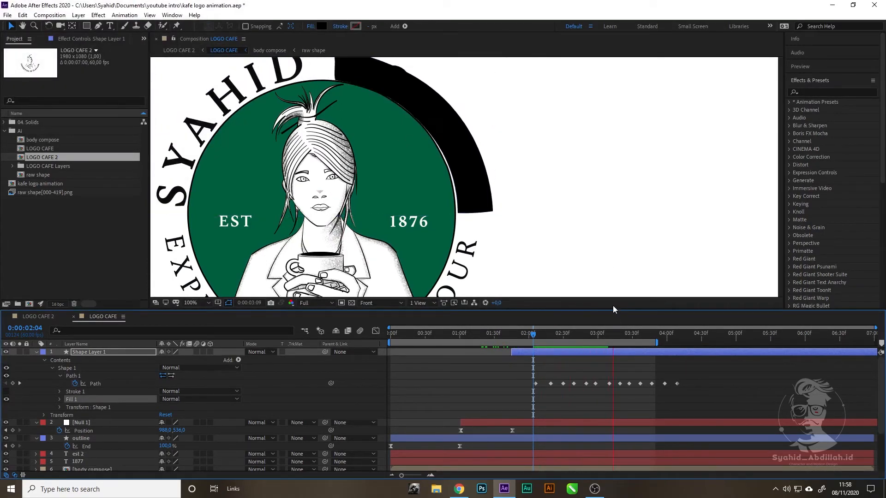
pyautogui.press('space')
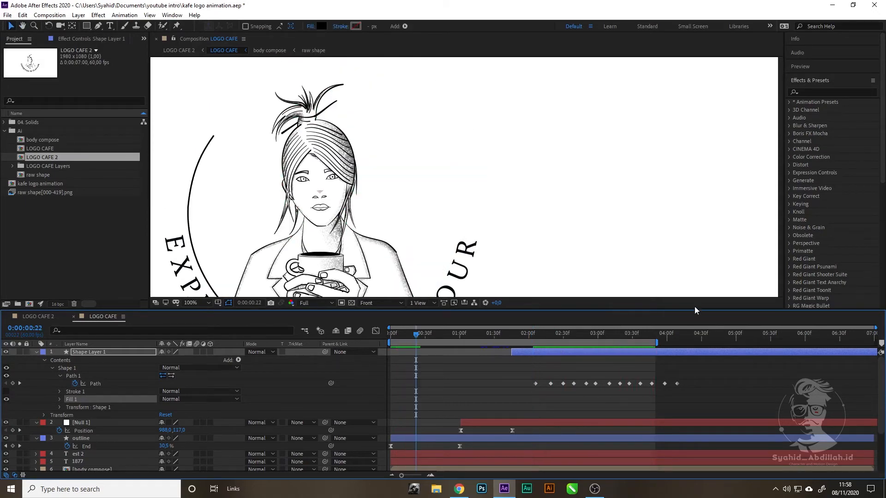
pyautogui.press('space')
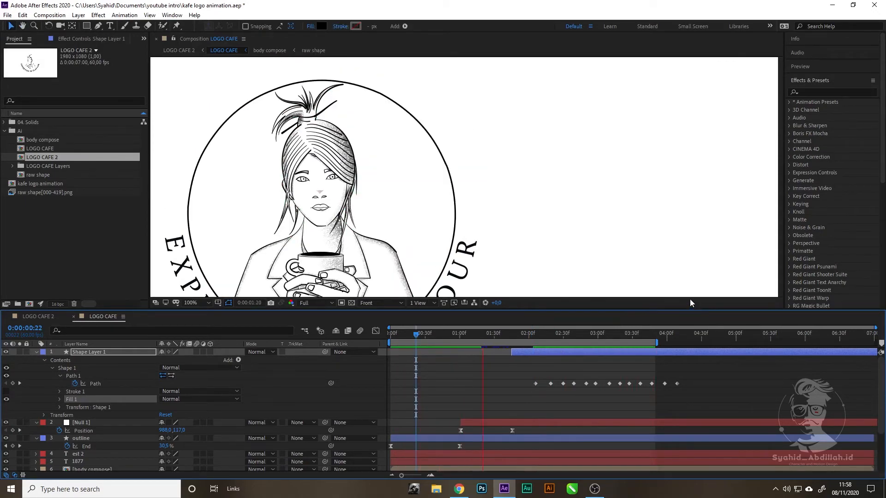
# Step: Rename the arch shape layer as mask 1
pyautogui.click(80, 353)
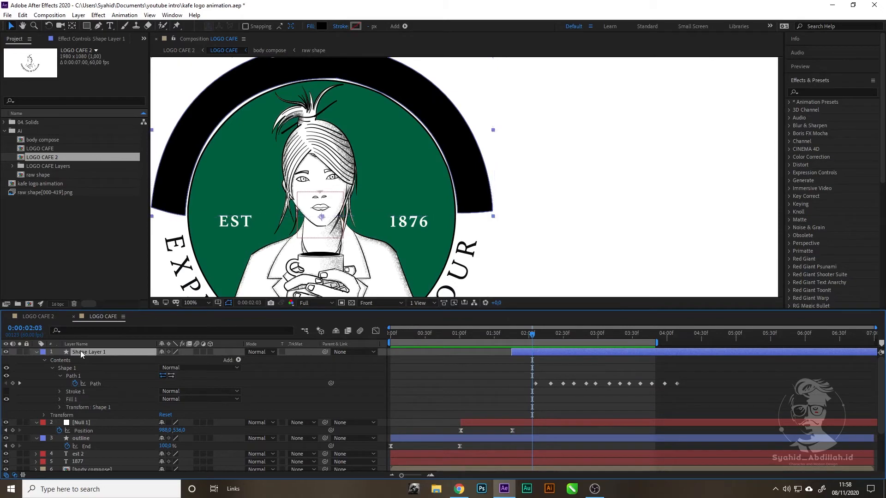
pyautogui.press('Return')
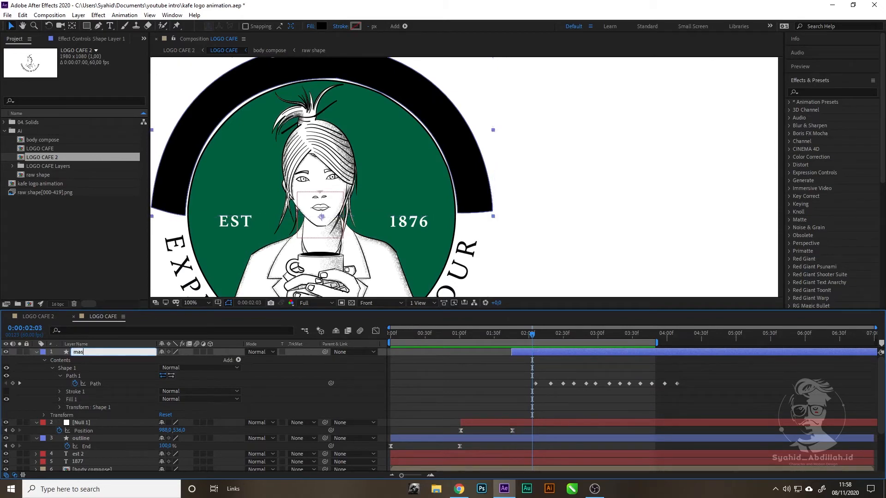
pyautogui.write('mask 1')
pyautogui.press('Return')
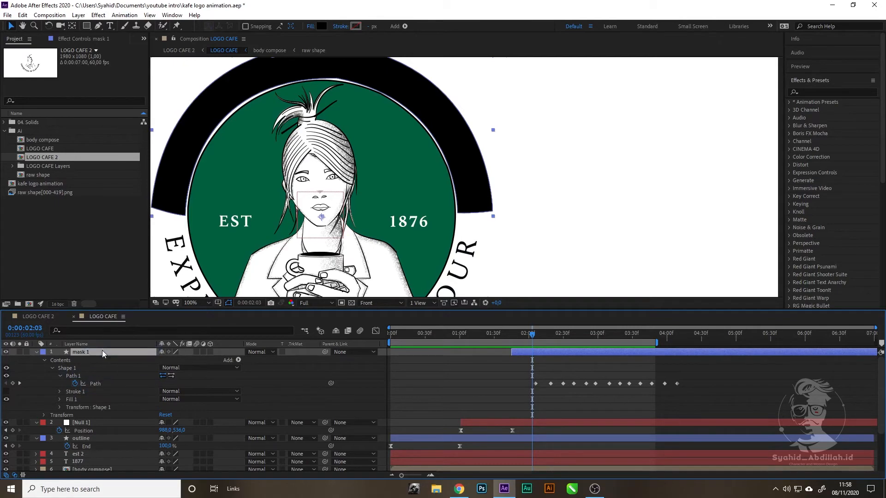
# Step: Collapse the mask 1 layer and move it directly above the syahid coffee/LOGO CAFE.ai layer
pyautogui.scroll(-1, 103, 347)
pyautogui.scroll(1, 103, 347)
pyautogui.click(35, 352)
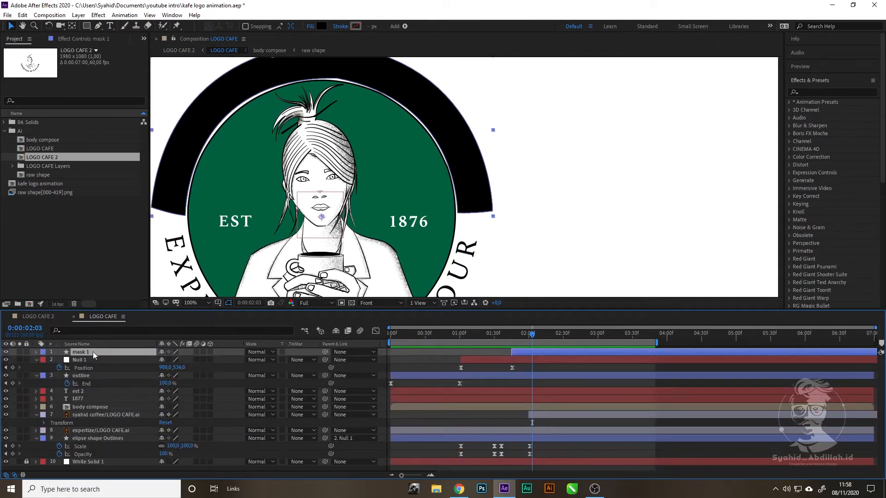
pyautogui.moveTo(95, 350); pyautogui.dragTo(102, 411)
pyautogui.click(311, 417)
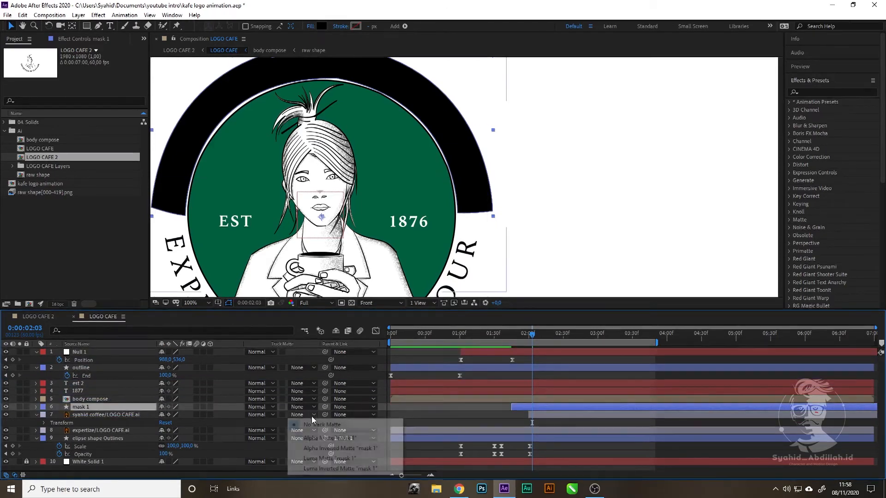
pyautogui.click(322, 439)
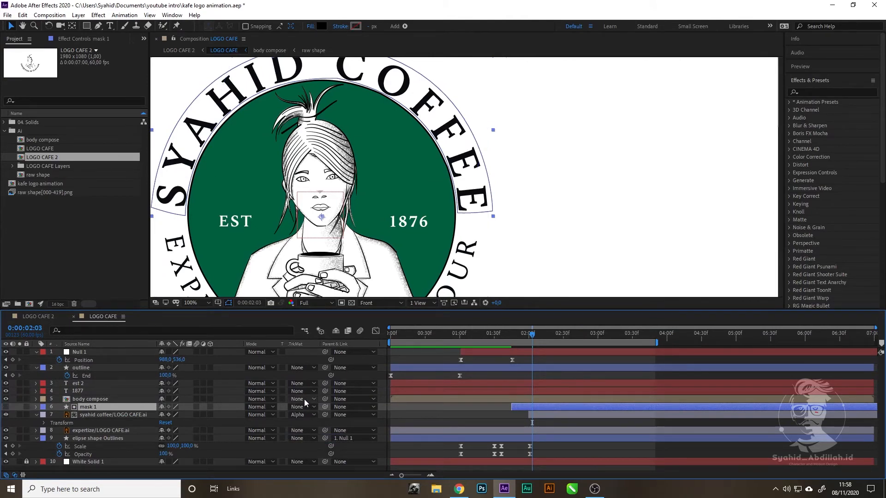
pyautogui.hotkey('ctrl', 'z')
# Step: Set the track matte of the syahid coffee/LOGO CAFE.ai layer to Alpha Inverted Matte "mask 1"
pyautogui.click(130, 414)
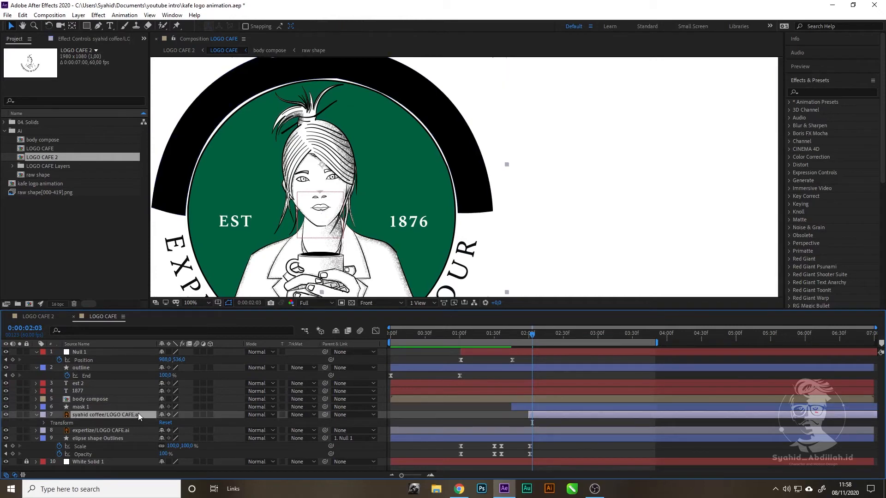
pyautogui.click(312, 415)
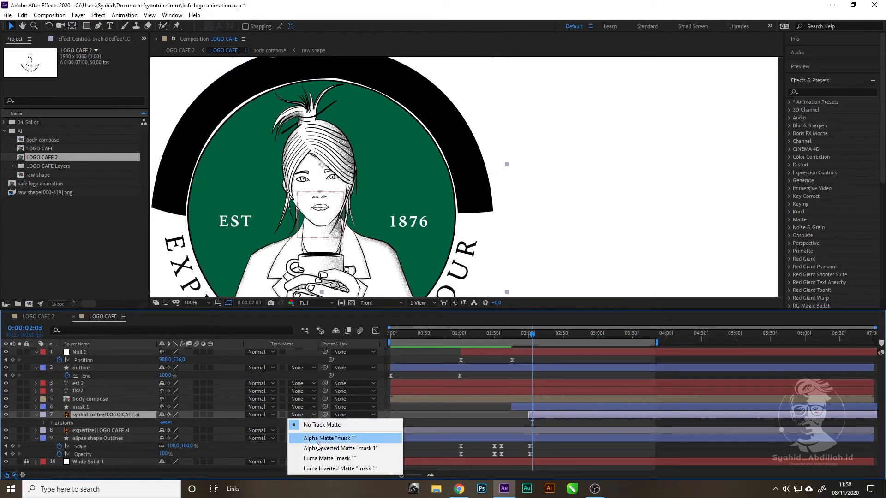
pyautogui.click(312, 438)
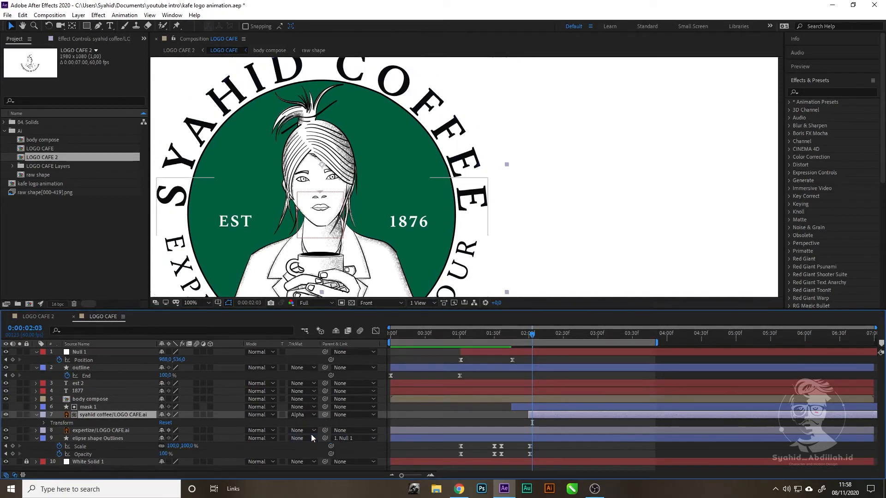
pyautogui.click(44, 423)
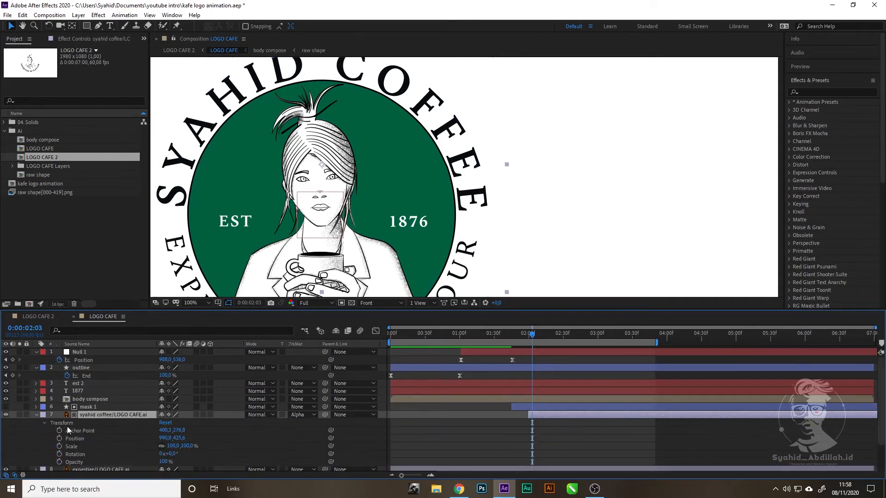
pyautogui.click(308, 414)
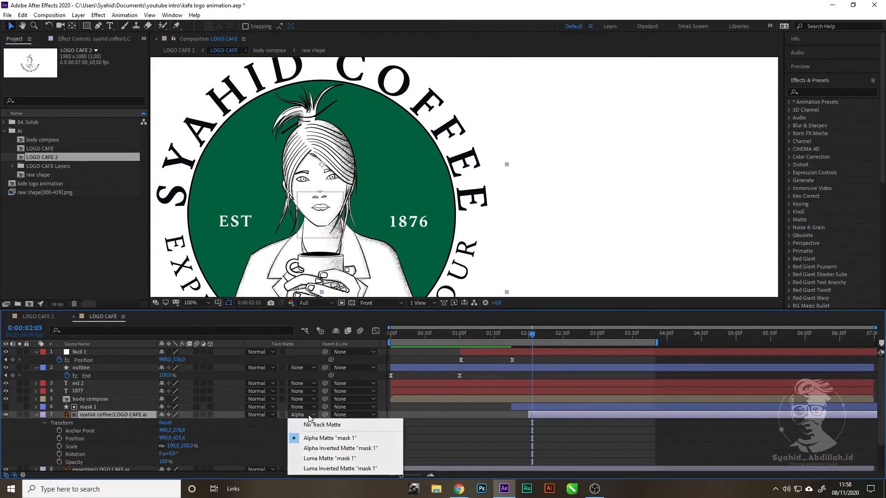
pyautogui.click(317, 448)
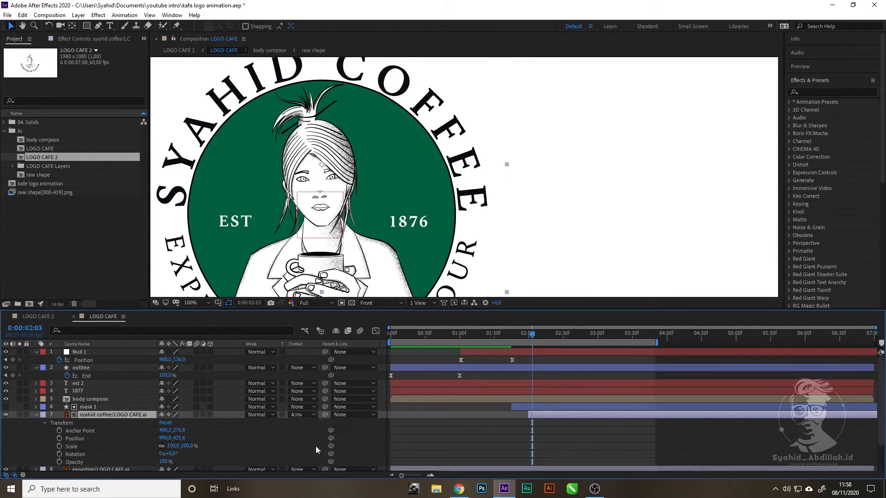
pyautogui.click(306, 416)
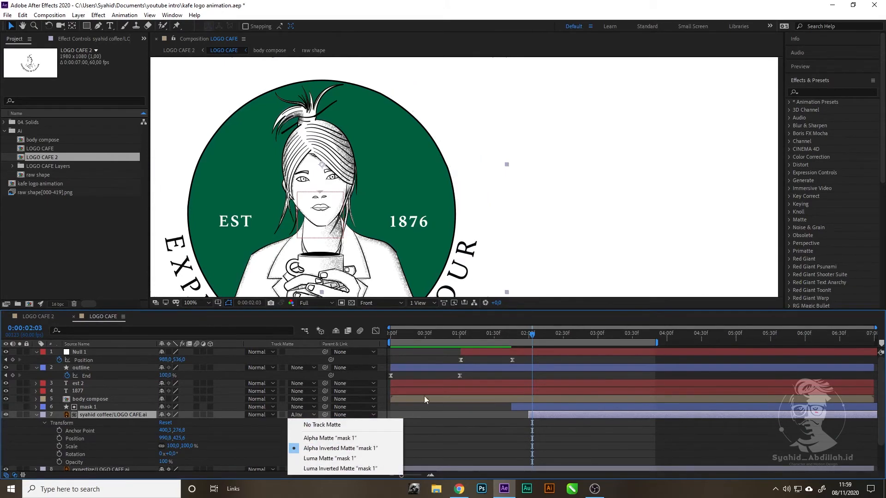
pyautogui.click(541, 317)
# Step: Extend the end of the work area to about 0:00:04:30 and preview the logo animation from the start
pyautogui.moveTo(533, 335); pyautogui.dragTo(335, 349)
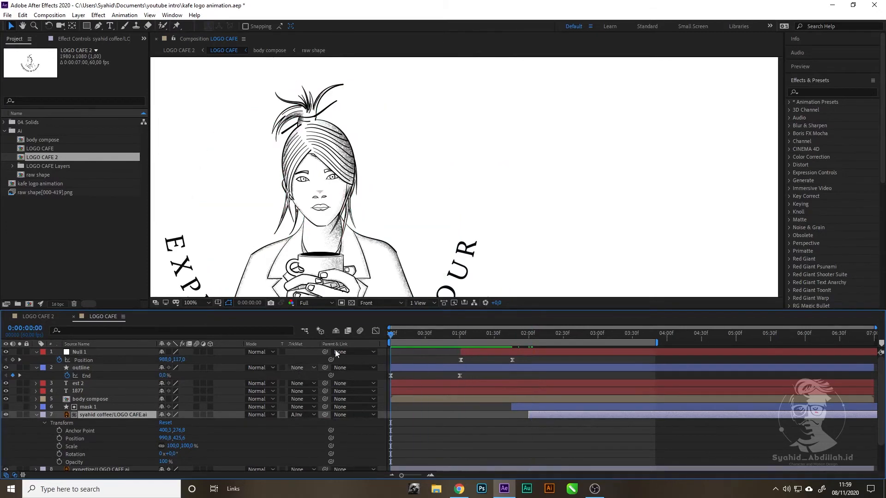
pyautogui.press('space')
pyautogui.scroll(-1, 522, 229)
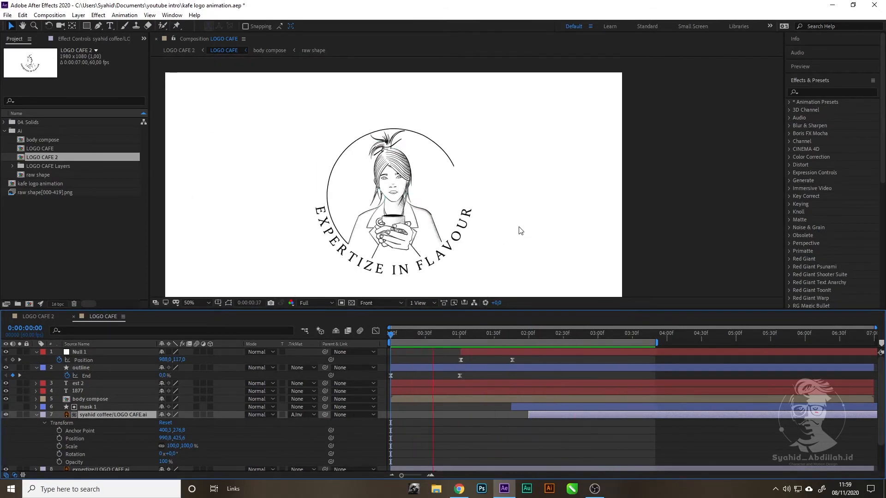
pyautogui.press('space')
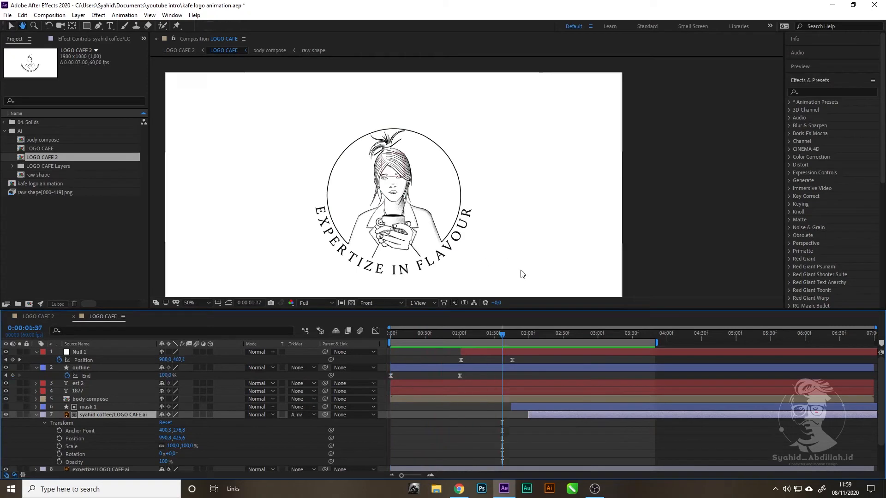
pyautogui.moveTo(658, 343); pyautogui.dragTo(700, 343)
pyautogui.press('space')
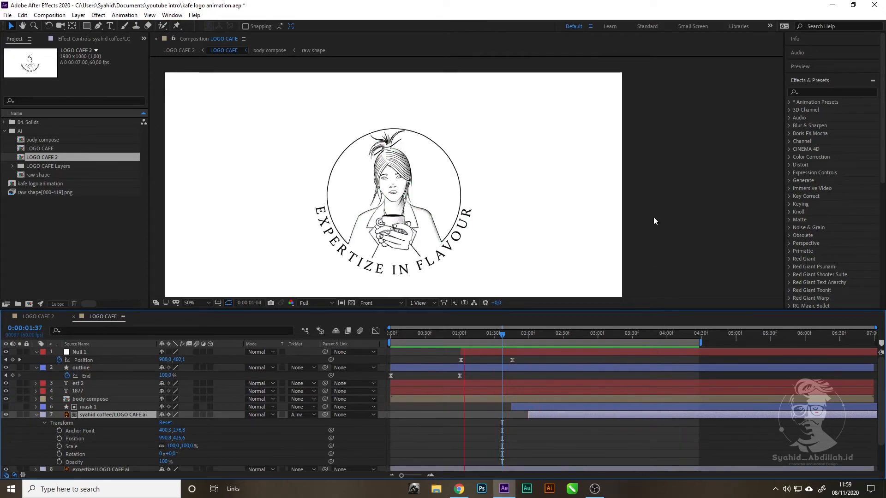
pyautogui.press('space')
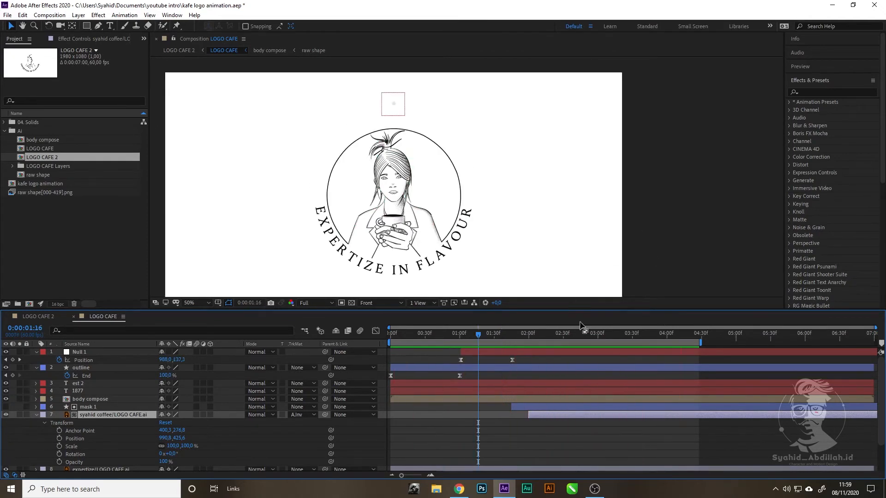
# Step: Show the Path keyframes of mask 1 on an enlarged time scale and move the current time to the first keyframe at 0:00:02:06
pyautogui.click(100, 408)
pyautogui.press('u')
pyautogui.scroll(-3, 696, 414)
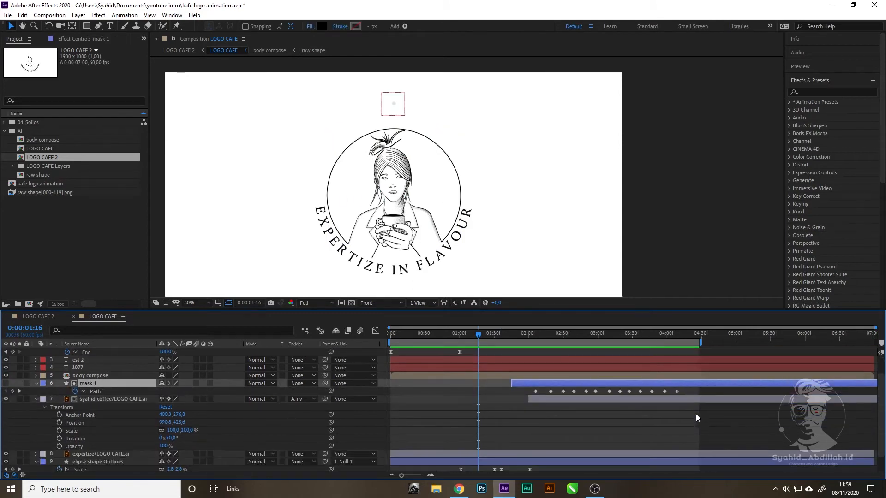
pyautogui.click(550, 373)
pyautogui.moveTo(401, 476); pyautogui.dragTo(424, 476)
pyautogui.moveTo(517, 475); pyautogui.dragTo(555, 474)
pyautogui.moveTo(559, 344); pyautogui.dragTo(844, 336)
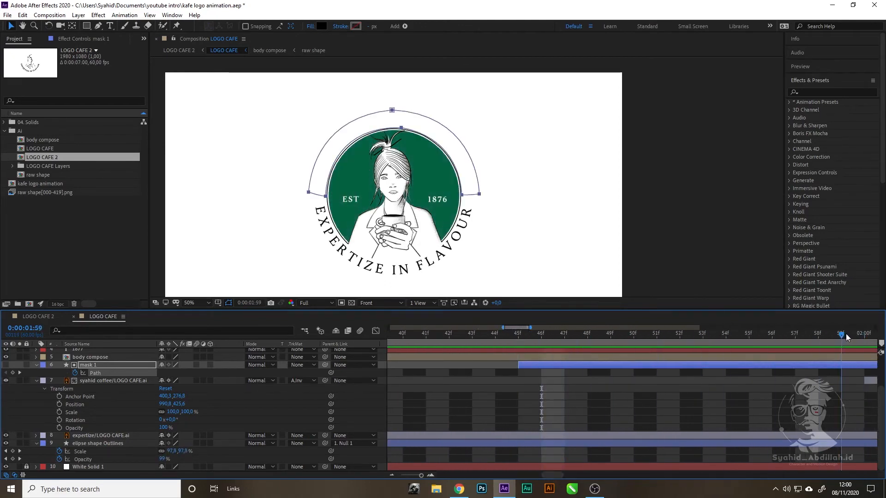
pyautogui.moveTo(552, 473); pyautogui.dragTo(567, 473)
pyautogui.moveTo(530, 334); pyautogui.dragTo(688, 334)
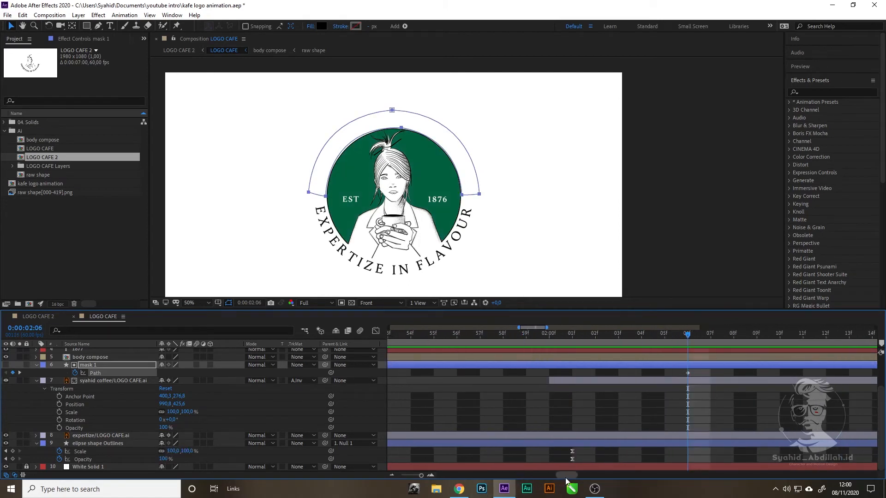
# Step: Retime the first four Path keyframes of mask 1 to 0:00:02:05, 0:00:02:10, 0:00:02:15 and 0:00:02:20
pyautogui.moveTo(567, 475); pyautogui.dragTo(578, 476)
pyautogui.moveTo(420, 476); pyautogui.dragTo(420, 476)
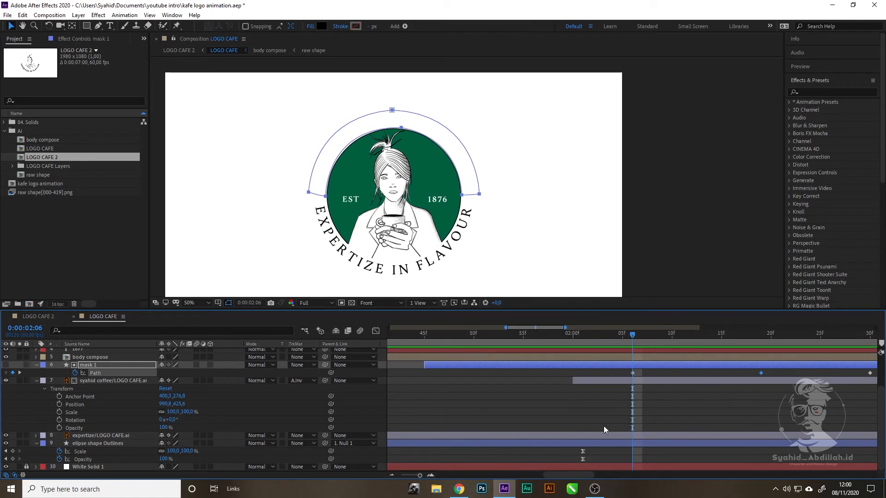
pyautogui.moveTo(560, 475); pyautogui.dragTo(580, 473)
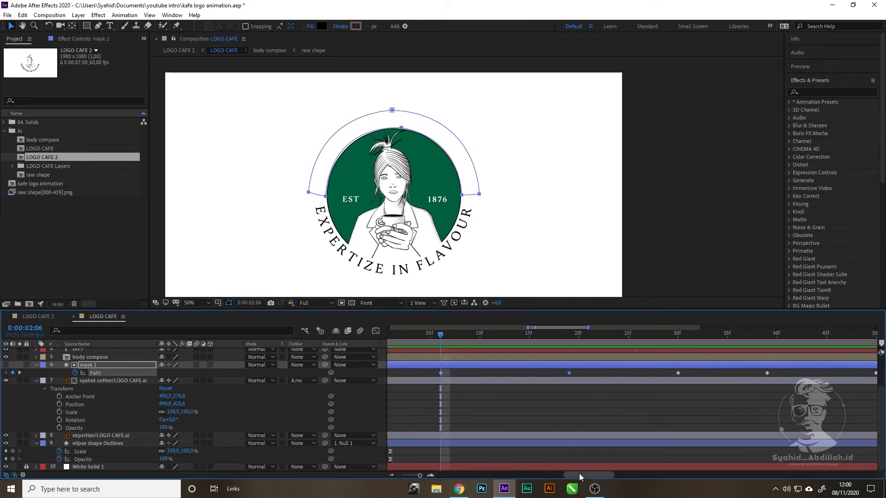
pyautogui.moveTo(438, 335); pyautogui.dragTo(430, 335)
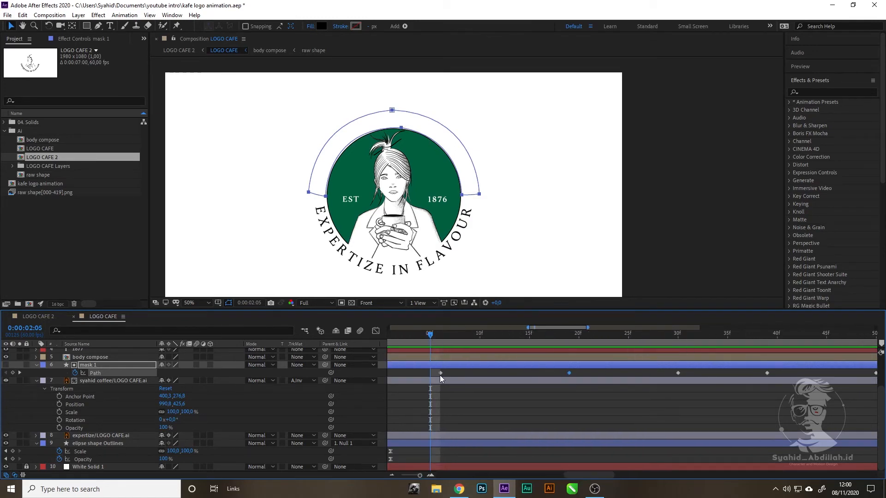
pyautogui.moveTo(440, 373); pyautogui.dragTo(431, 373)
pyautogui.moveTo(570, 373); pyautogui.dragTo(480, 373)
pyautogui.moveTo(678, 373); pyautogui.dragTo(527, 372)
pyautogui.moveTo(767, 374); pyautogui.dragTo(579, 374)
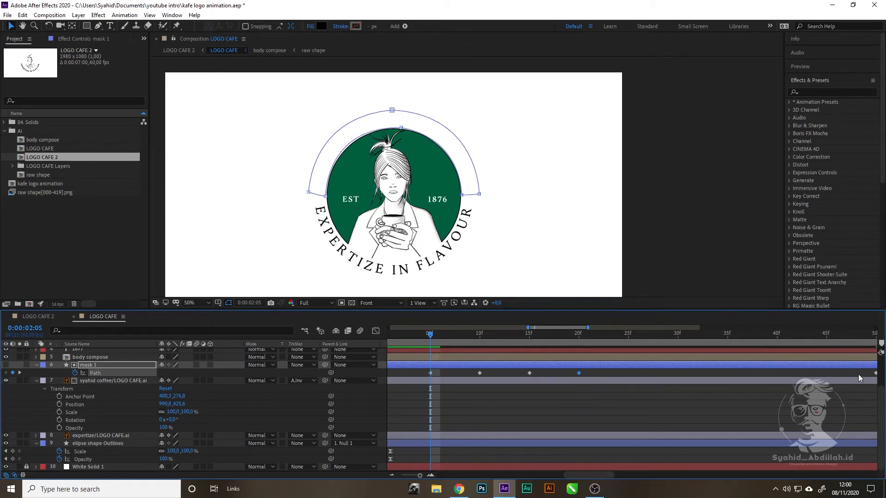
# Step: Retime the fifth, sixth and seventh Path keyframes of mask 1 to 0:00:02:25, 0:00:02:30 and 0:00:02:35
pyautogui.moveTo(877, 376); pyautogui.dragTo(614, 374)
pyautogui.moveTo(809, 374); pyautogui.dragTo(458, 373)
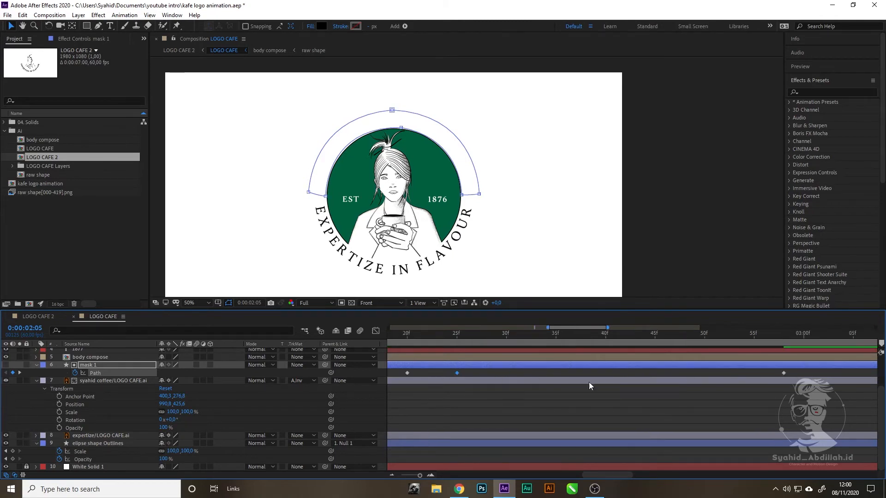
pyautogui.moveTo(783, 373); pyautogui.dragTo(506, 373)
pyautogui.moveTo(595, 475); pyautogui.dragTo(647, 456)
pyautogui.moveTo(788, 375); pyautogui.dragTo(845, 372)
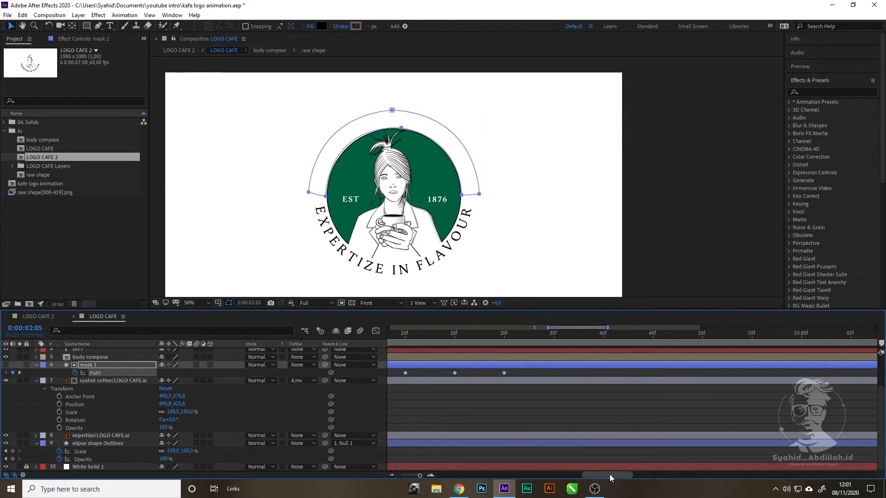
pyautogui.moveTo(581, 475)
pyautogui.mouseDown()
pyautogui.moveTo(613, 478)
pyautogui.moveTo(582, 476)
pyautogui.mouseUp()
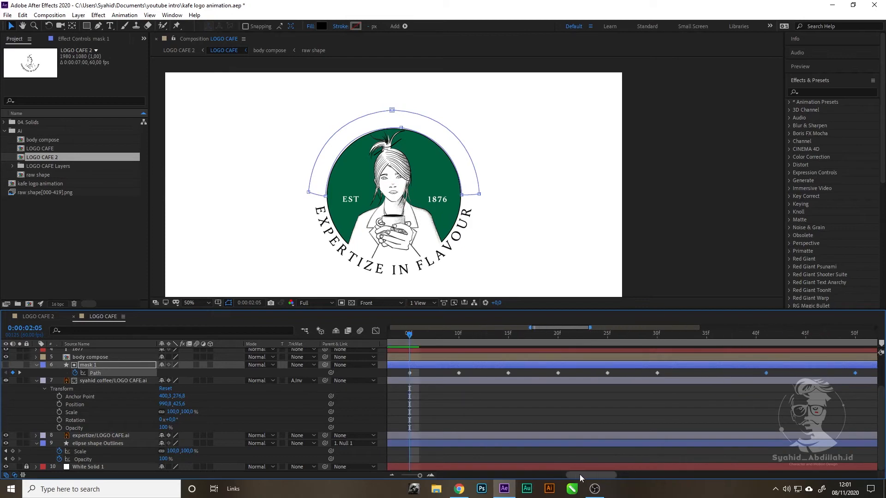
pyautogui.click(757, 373)
pyautogui.click(698, 373)
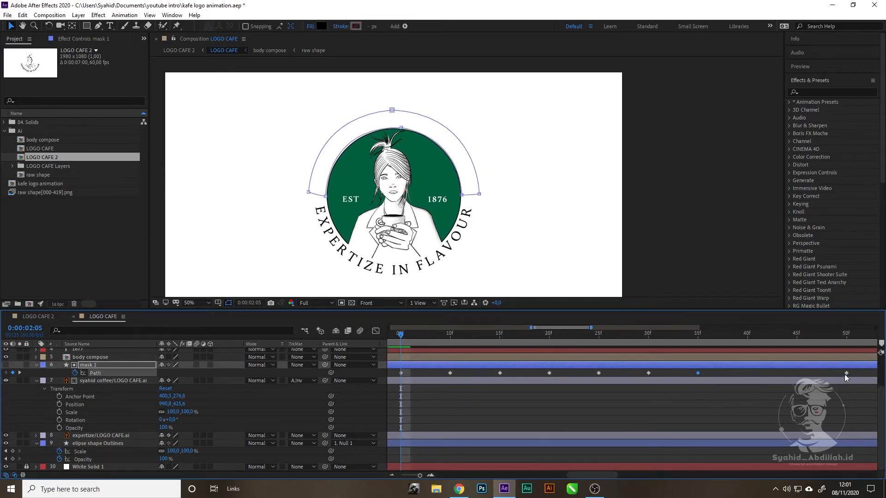
# Step: Retime the remaining Path keyframes of mask 1 at five-frame intervals from 0:00:02:40 to 0:00:03:05
pyautogui.moveTo(609, 475); pyautogui.dragTo(658, 476)
pyautogui.moveTo(695, 373); pyautogui.dragTo(468, 373)
pyautogui.moveTo(662, 481); pyautogui.dragTo(701, 480)
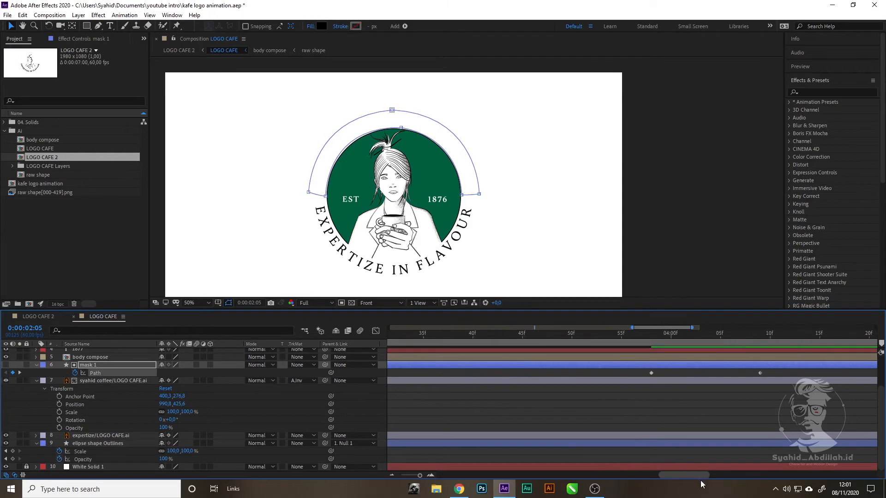
pyautogui.moveTo(681, 384); pyautogui.dragTo(534, 375)
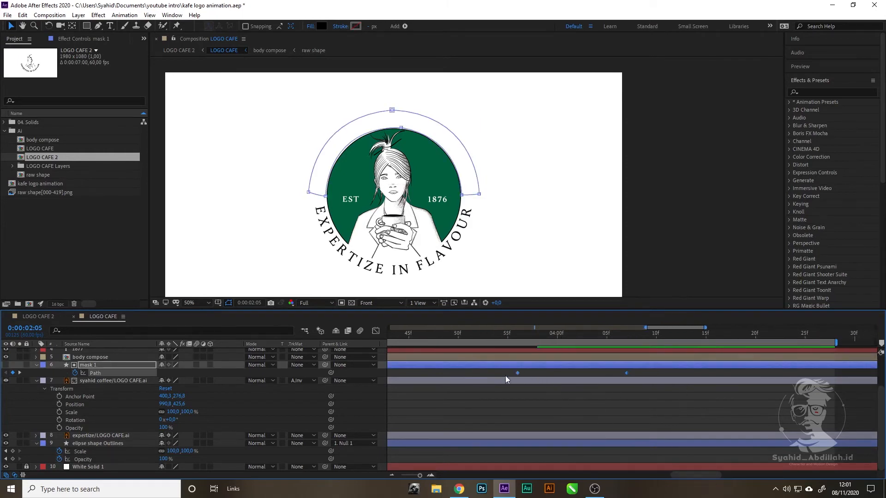
pyautogui.moveTo(683, 475); pyautogui.dragTo(625, 477)
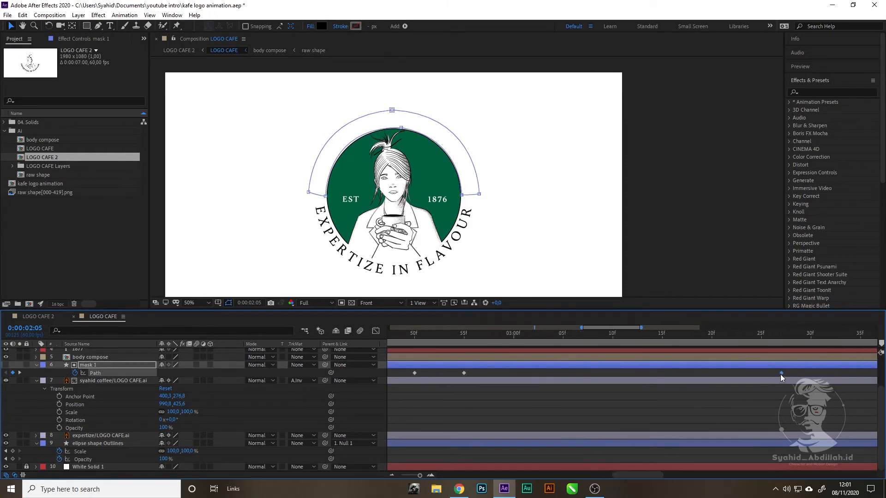
pyautogui.moveTo(780, 374); pyautogui.dragTo(526, 375)
pyautogui.moveTo(624, 474)
pyautogui.mouseDown()
pyautogui.moveTo(693, 477)
pyautogui.moveTo(600, 470)
pyautogui.moveTo(608, 468)
pyautogui.mouseUp()
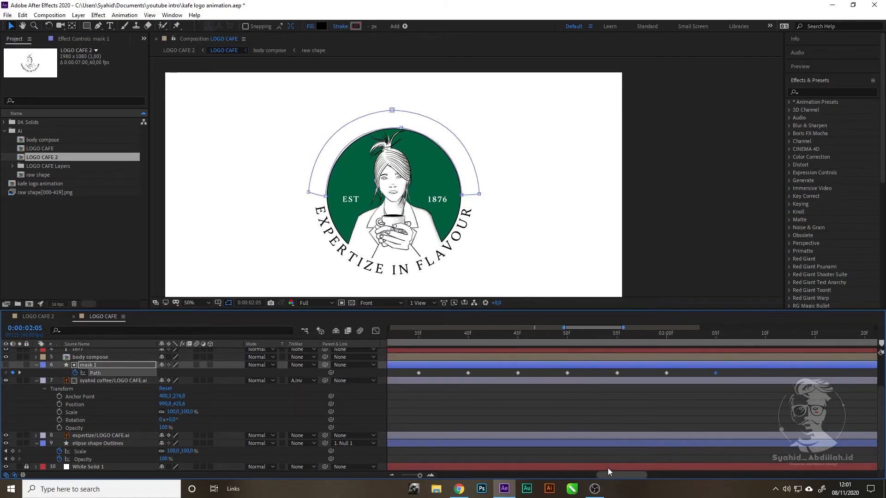
# Step: Fit the whole composition duration in the timeline and preview the SYAHID COFFEE title reveal, including from the start
pyautogui.click(393, 474)
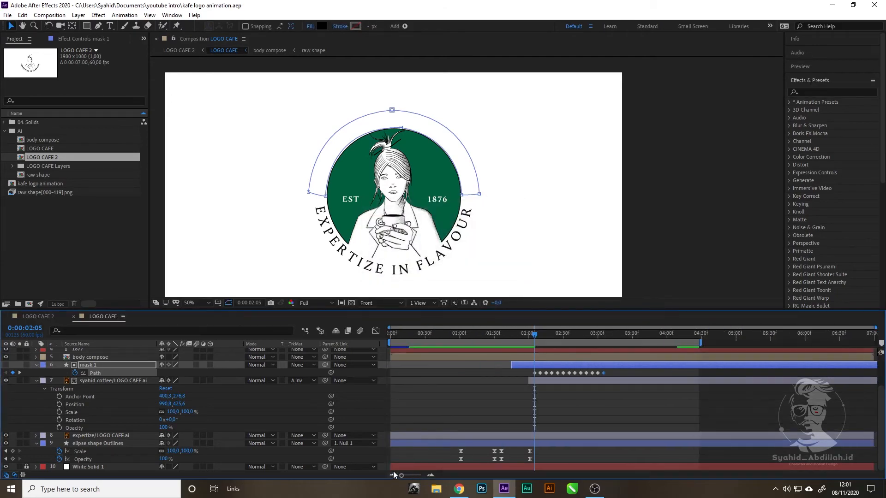
pyautogui.press('space')
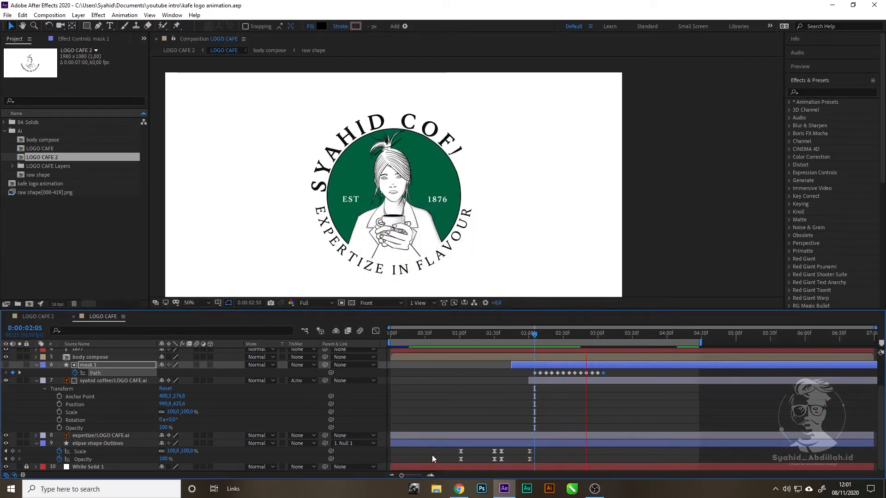
pyautogui.click(624, 339)
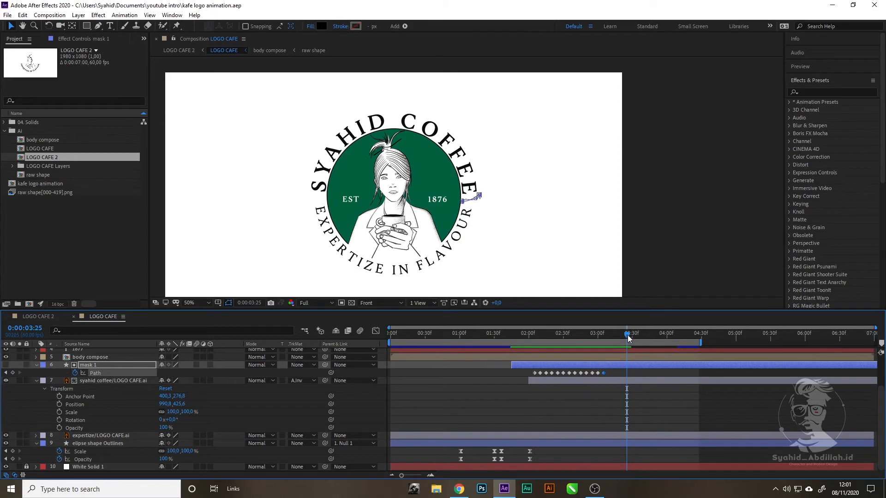
pyautogui.press('Home')
pyautogui.press('space')
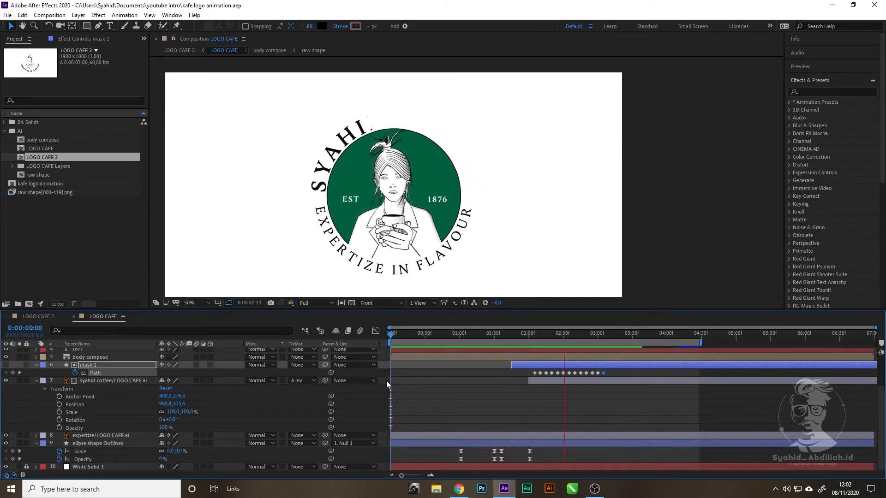
pyautogui.click(671, 335)
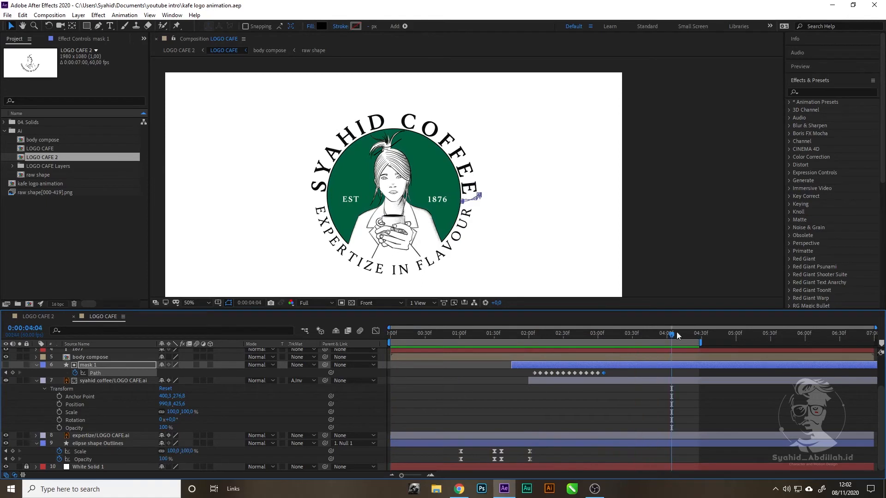
pyautogui.moveTo(677, 336); pyautogui.dragTo(244, 402)
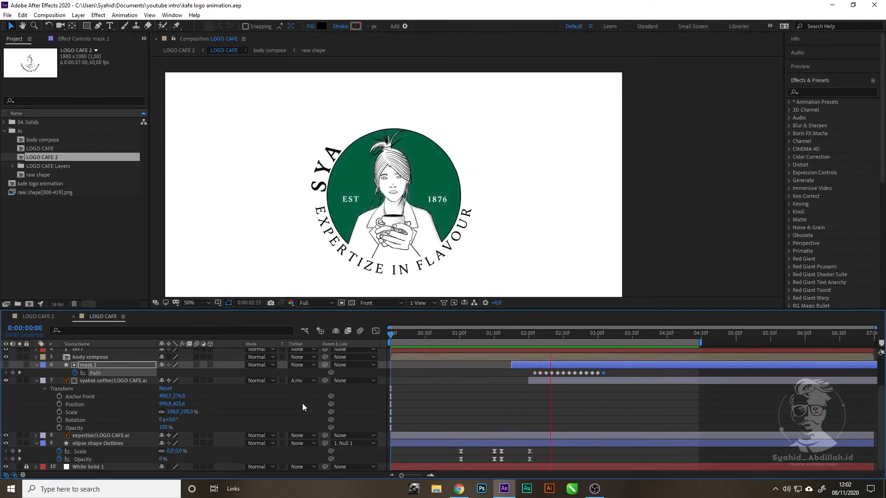
pyautogui.press('space')
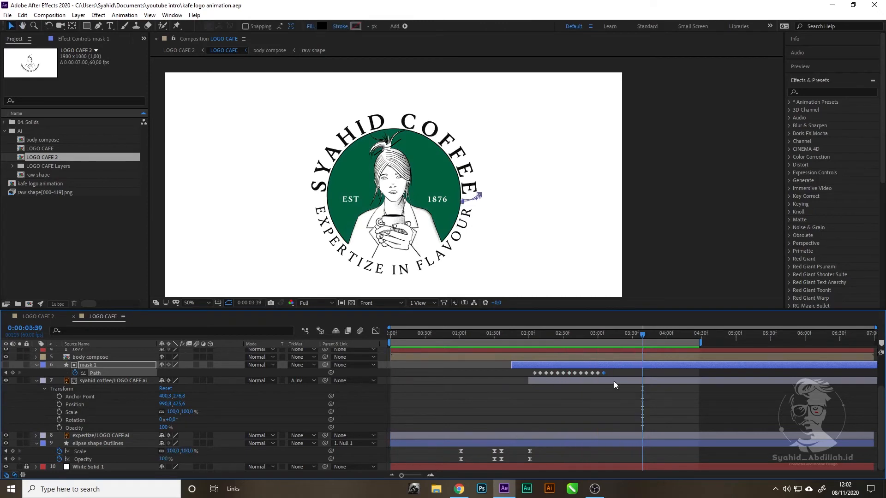
# Step: Apply Easy Ease to all Path keyframes of mask 1 and skew their speed curves to peak just before each following keyframe
pyautogui.moveTo(616, 376); pyautogui.dragTo(494, 377)
pyautogui.press('F9')
pyautogui.click(377, 331)
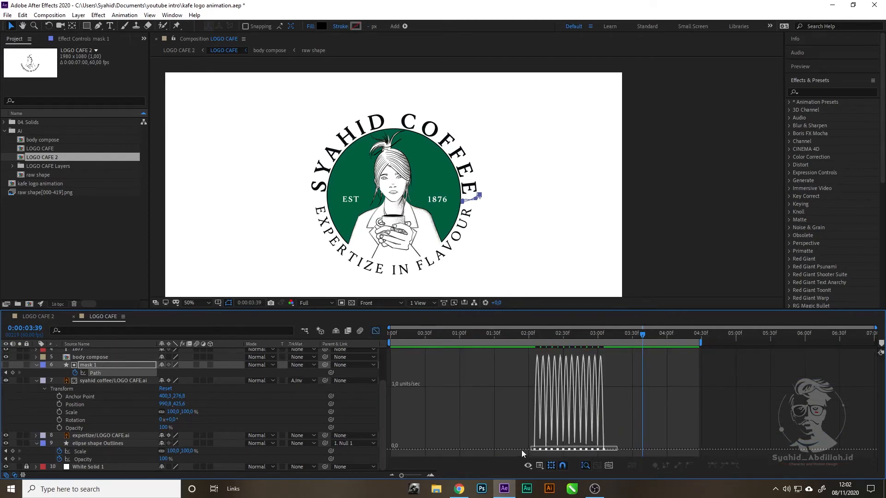
pyautogui.moveTo(624, 433); pyautogui.dragTo(502, 454)
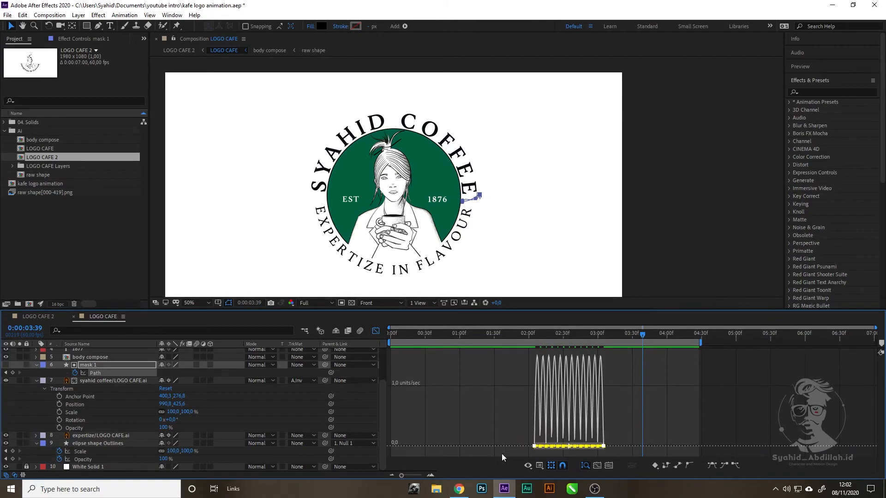
pyautogui.click(432, 475)
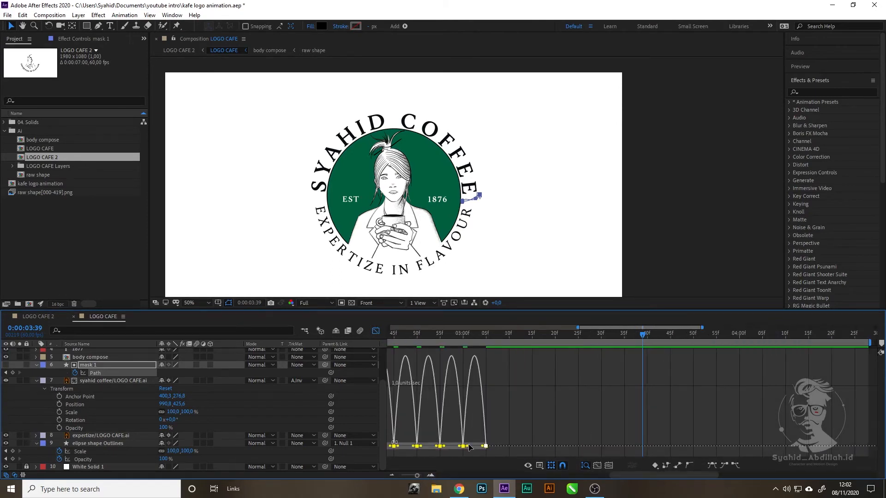
pyautogui.moveTo(467, 446); pyautogui.dragTo(480, 447)
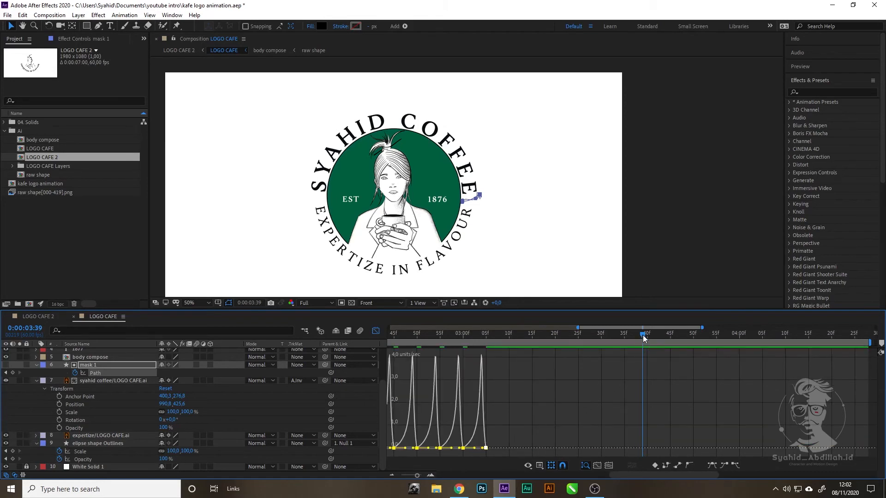
# Step: Preview the eased title reveal from the start and switch the timeline from the Graph Editor back to layer bars
pyautogui.moveTo(644, 336); pyautogui.dragTo(162, 407)
pyautogui.press('space')
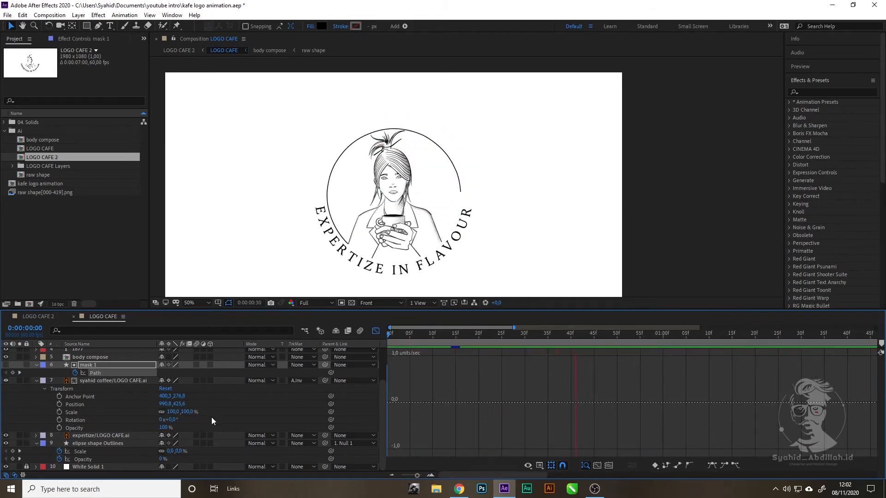
pyautogui.rightClick(213, 417)
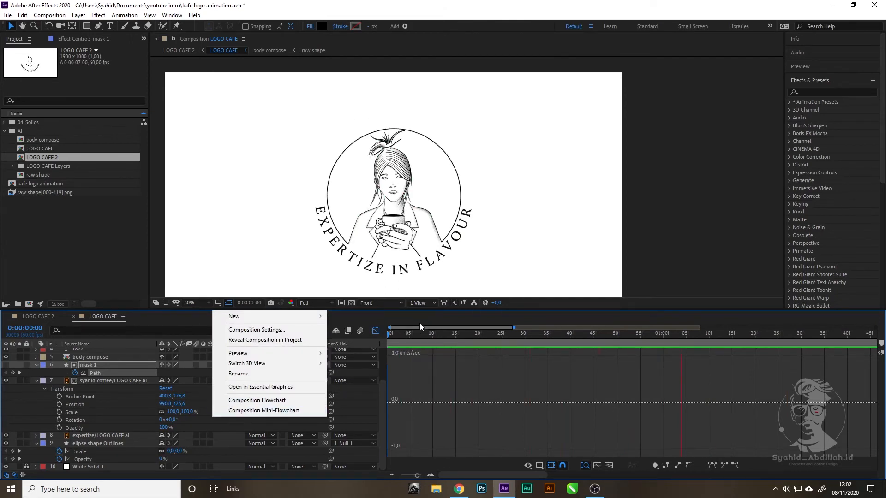
pyautogui.click(403, 324)
pyautogui.click(375, 331)
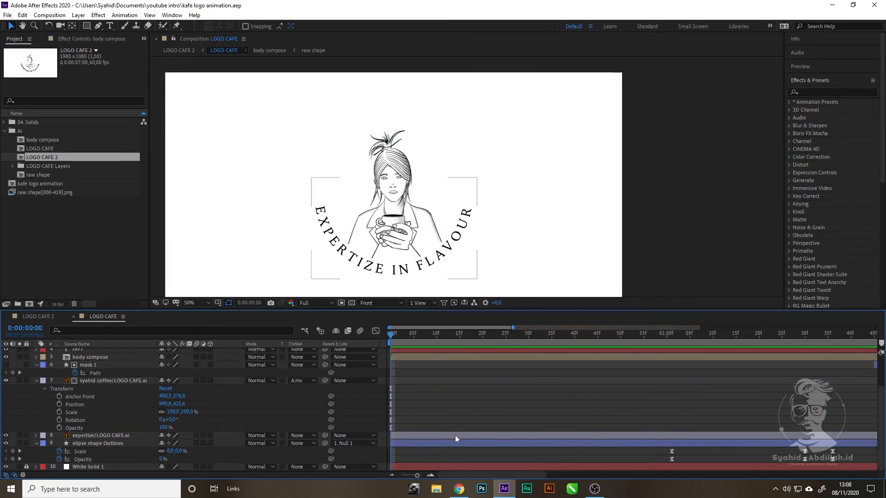
pyautogui.moveTo(417, 475); pyautogui.dragTo(401, 476)
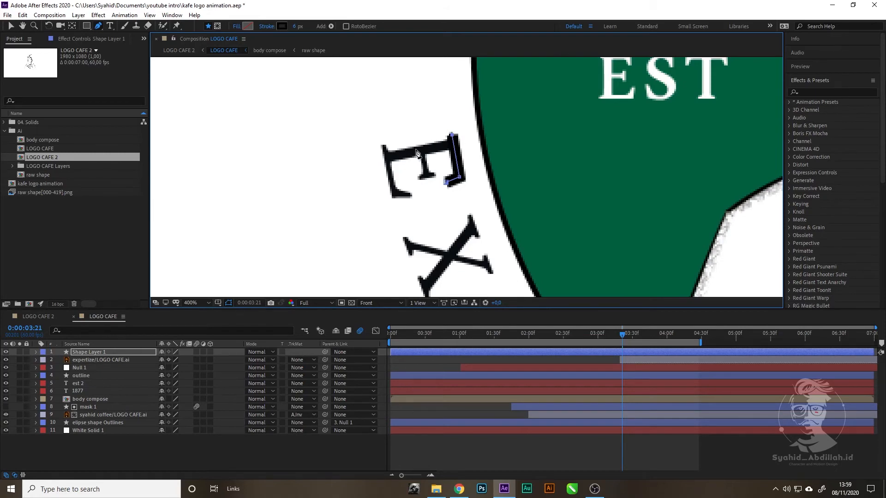
# Step: Trace the strokes of the first letter E of EXPERTIZE with the Pen tool, replacing the misplaced point at its upper corner
pyautogui.hotkey('ctrl', 'z')
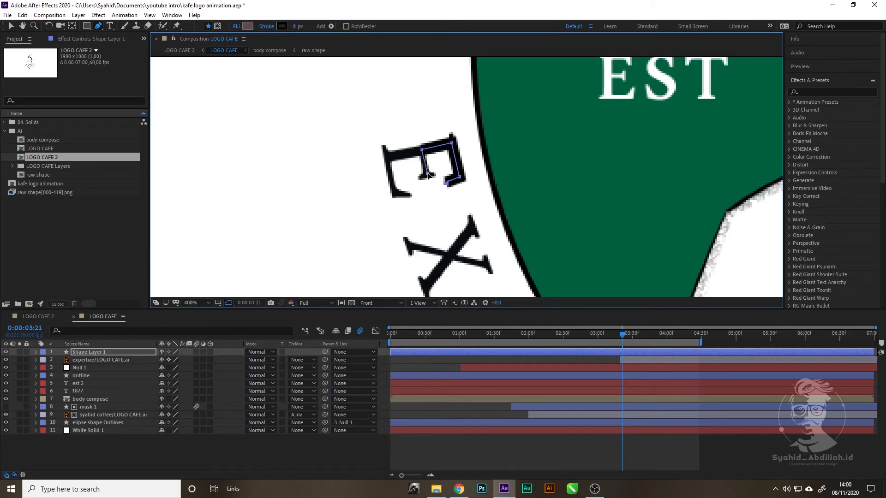
pyautogui.click(427, 173)
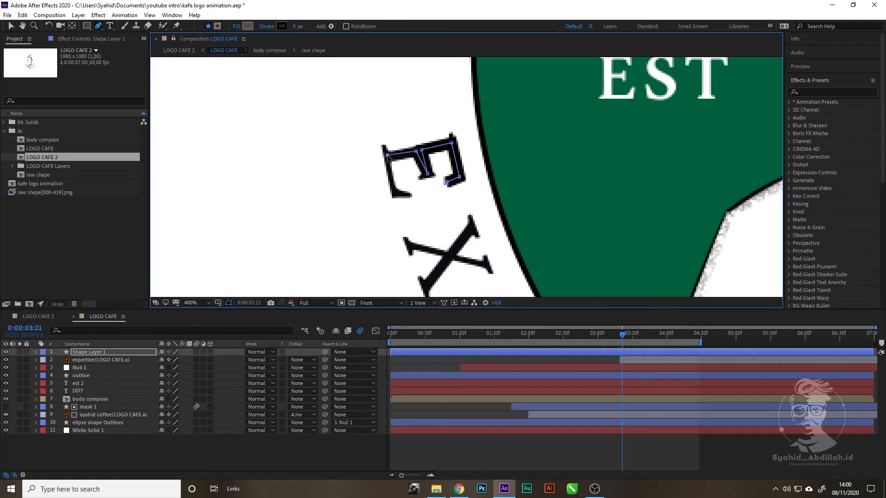
pyautogui.click(394, 191)
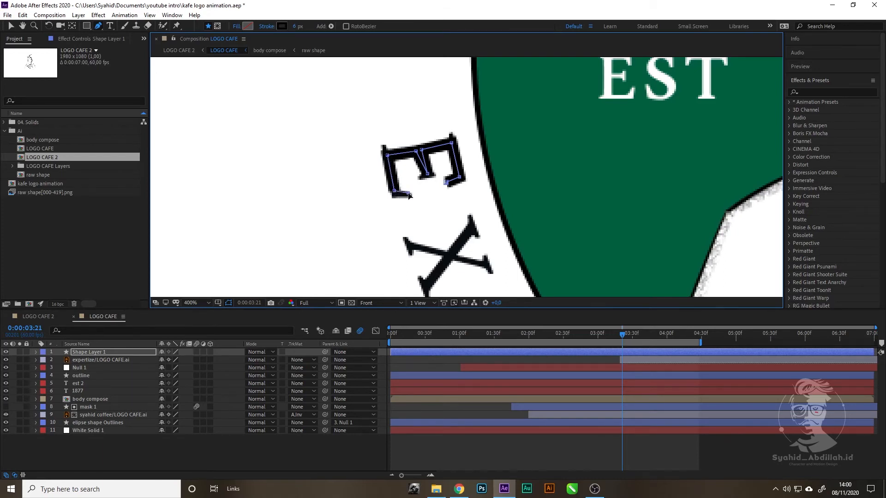
# Step: Set the traced path's stroke width to 10 px and extend its end point to cover the tip of the letter E
pyautogui.click(296, 27)
pyautogui.write('0')
pyautogui.press('Return')
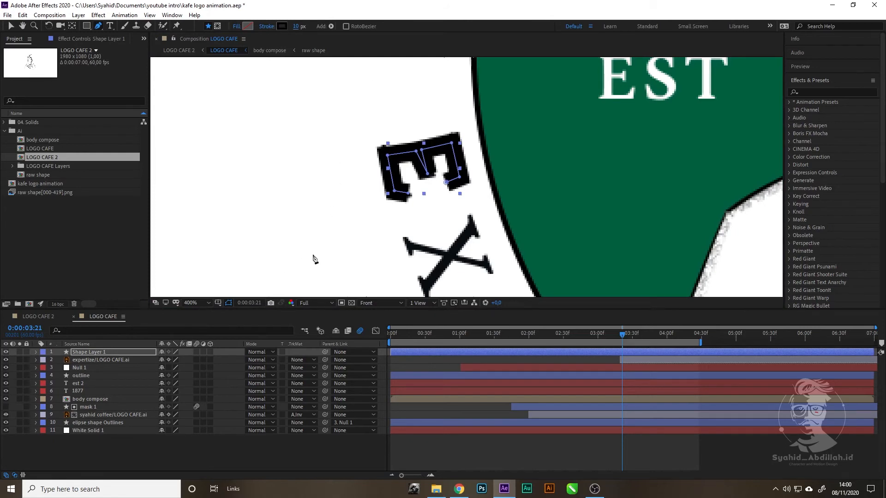
pyautogui.moveTo(409, 196); pyautogui.dragTo(416, 198)
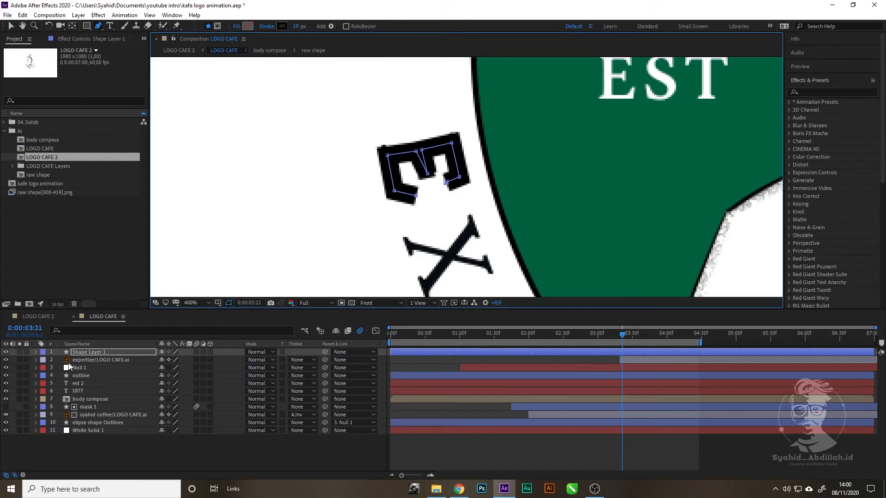
# Step: Add Trim Paths to the contents of Shape Layer 1 and show its properties
pyautogui.click(36, 353)
pyautogui.click(44, 360)
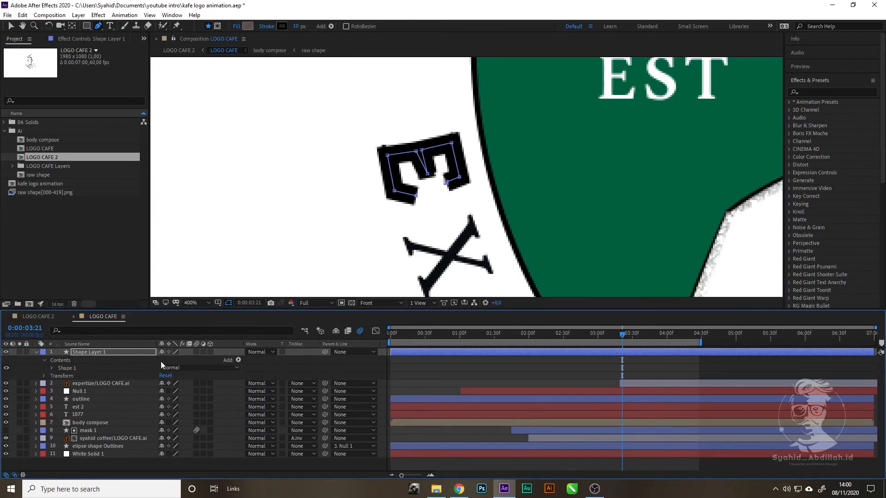
pyautogui.click(238, 360)
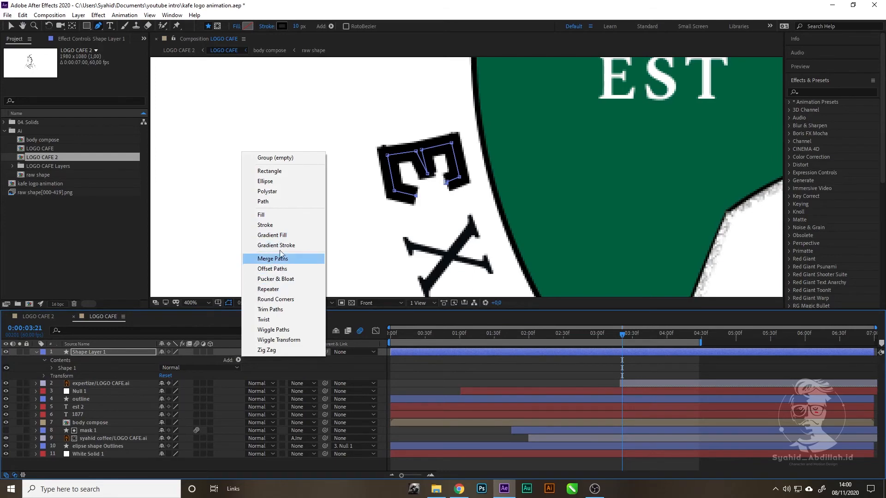
pyautogui.click(289, 309)
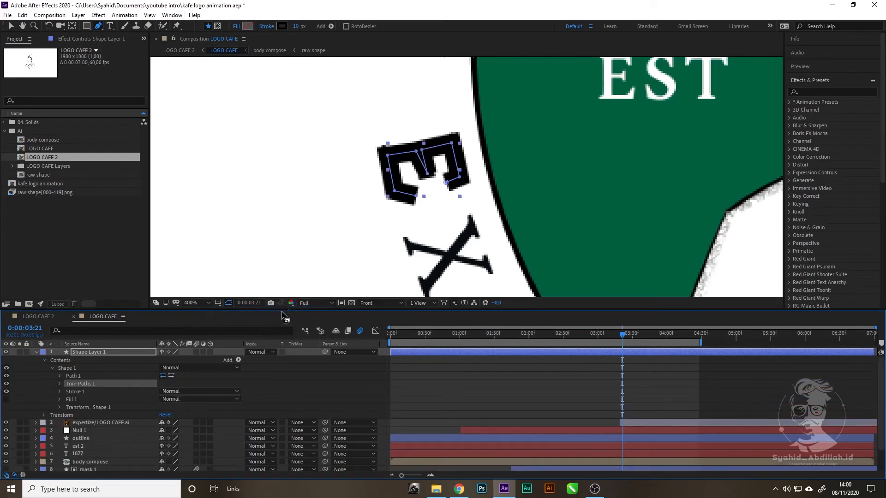
pyautogui.click(59, 384)
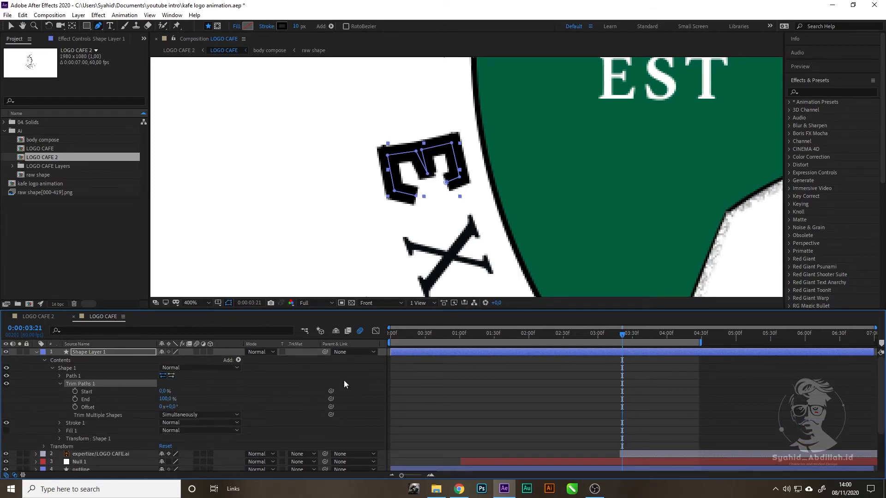
# Step: Start Shape Layer 1 at 0:00:03:21 and keyframe the Trim Paths End from 0% there to 100% at about 0:00:04:02
pyautogui.moveTo(447, 357); pyautogui.dragTo(670, 356)
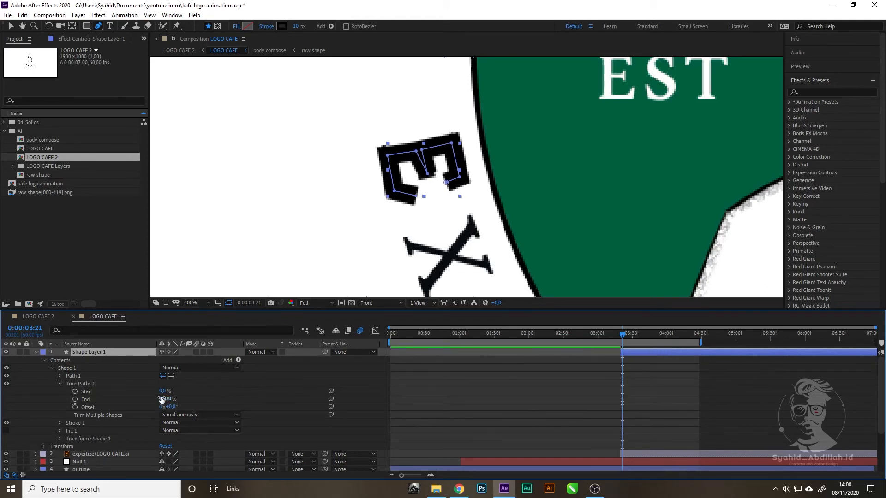
pyautogui.click(75, 399)
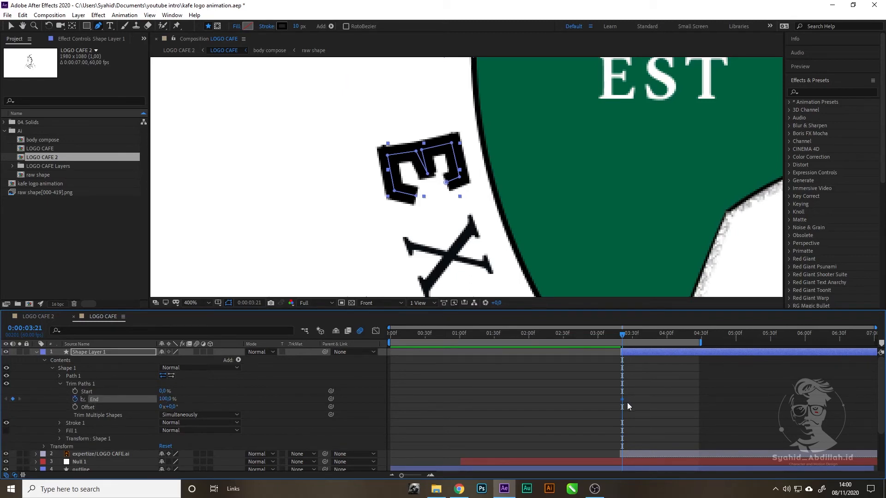
pyautogui.moveTo(622, 400); pyautogui.dragTo(674, 405)
pyautogui.write('0')
pyautogui.press('Return')
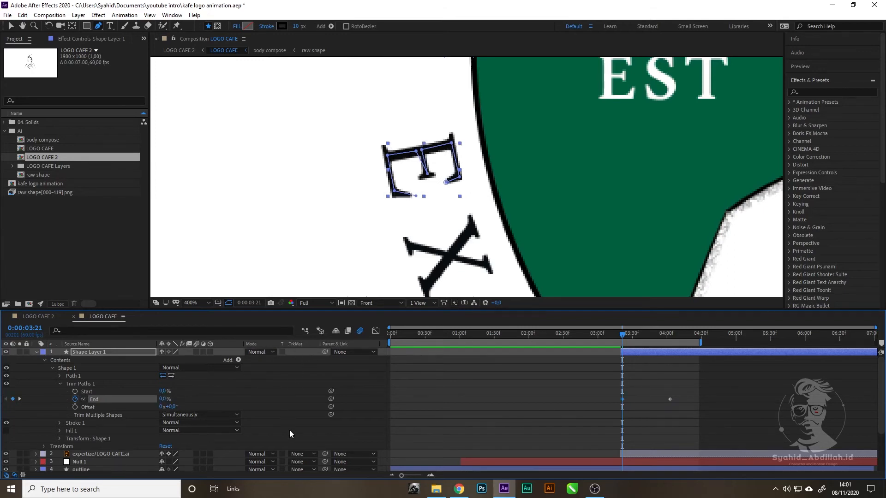
# Step: Set the expertize layer's track matte to Alpha Matte "Shape Layer 1" and preview the letter E reveal
pyautogui.click(308, 457)
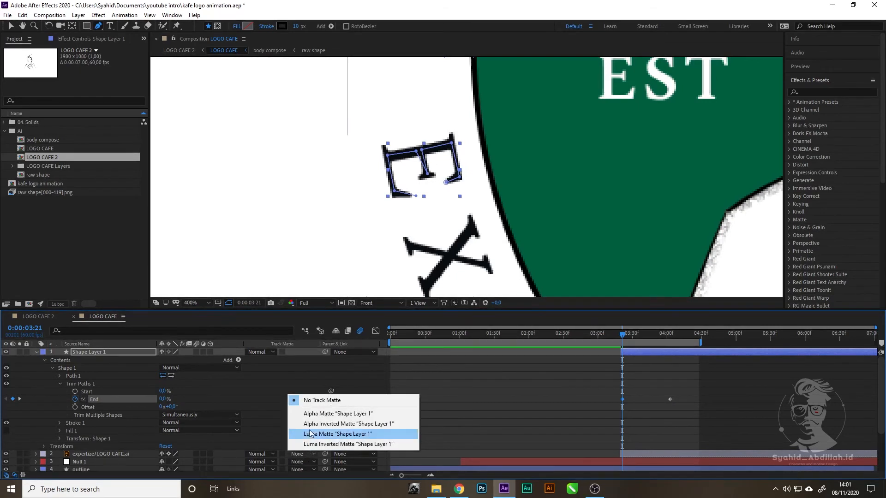
pyautogui.click(312, 418)
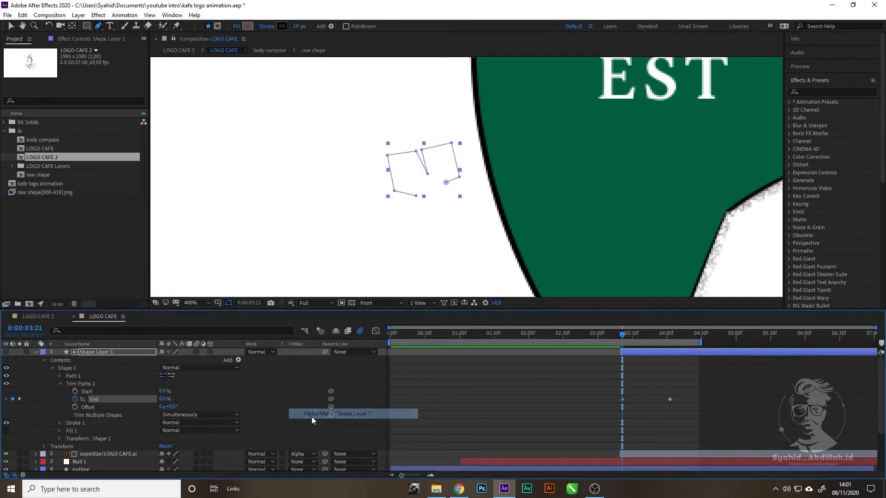
pyautogui.press('space')
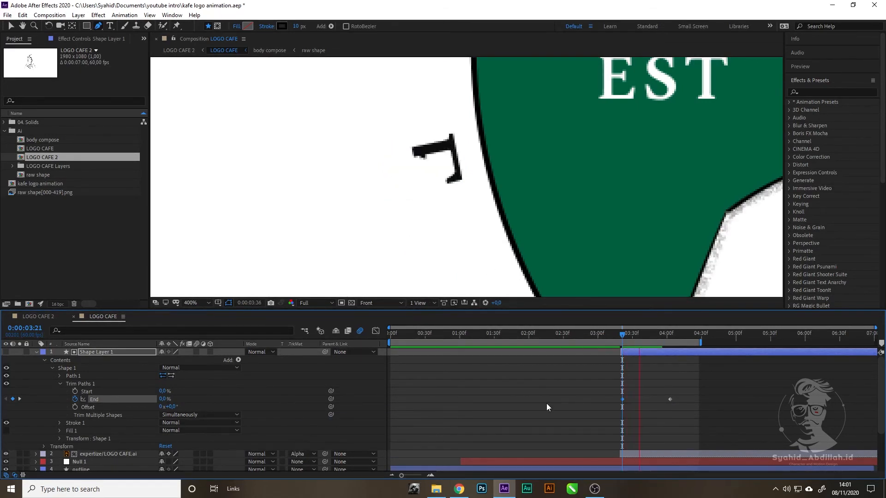
pyautogui.moveTo(639, 337); pyautogui.dragTo(621, 348)
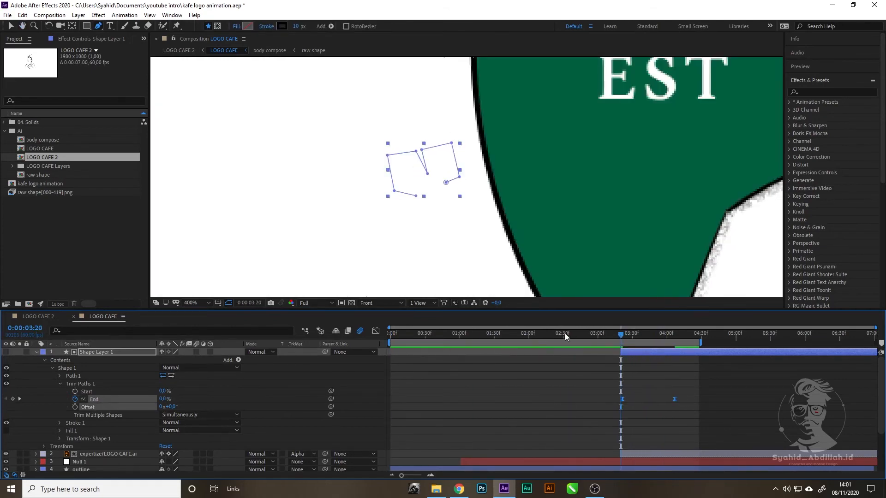
# Step: Trace the letter X of EXPERTIZE with one pen path in Shape Layer 1, covering both diagonal strokes
pyautogui.click(37, 353)
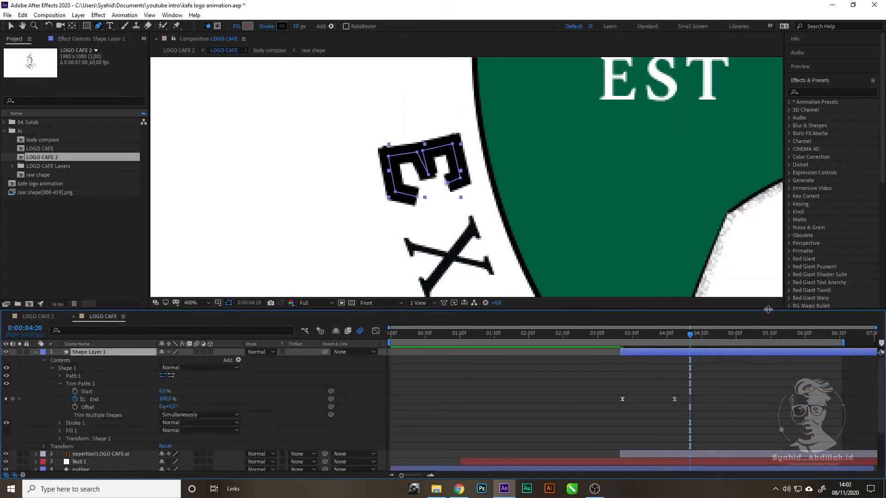
pyautogui.press('pageup')
pyautogui.press('pageup')
pyautogui.press('pageup')
pyautogui.press('pageup')
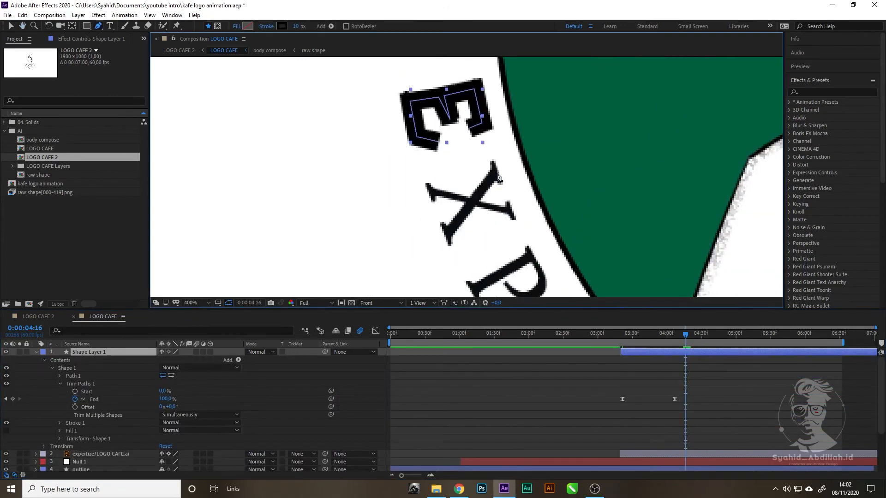
pyautogui.click(497, 167)
pyautogui.click(445, 235)
pyautogui.click(468, 201)
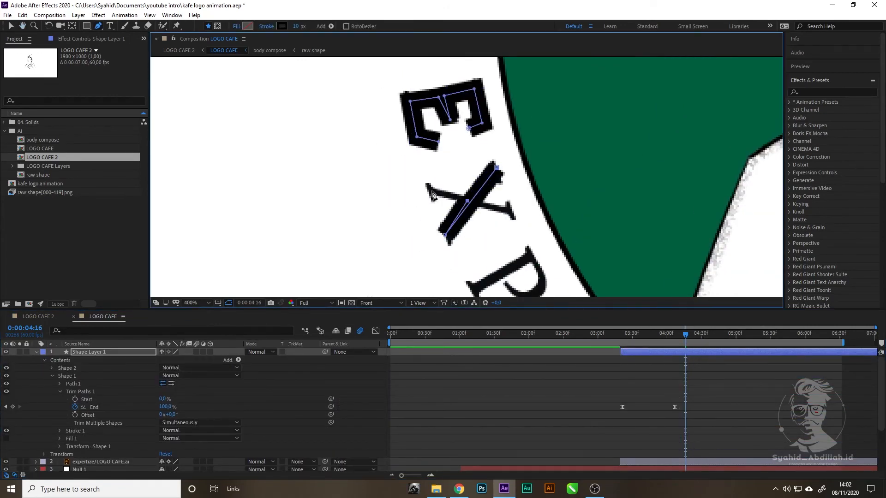
pyautogui.click(422, 190)
pyautogui.click(521, 214)
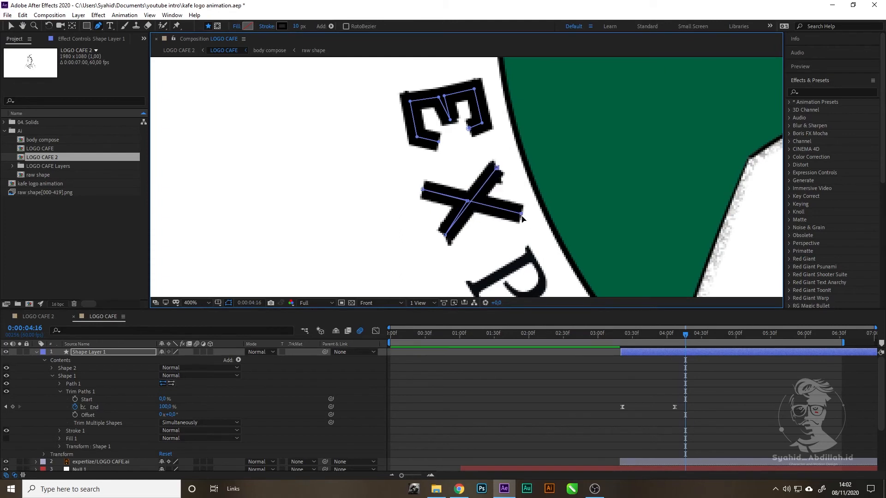
# Step: Extend the X path's end points to cover the letter's tips and set its stroke width to 13 px
pyautogui.moveTo(422, 189); pyautogui.dragTo(419, 189)
pyautogui.moveTo(445, 235); pyautogui.dragTo(442, 238)
pyautogui.click(298, 27)
pyautogui.write('12')
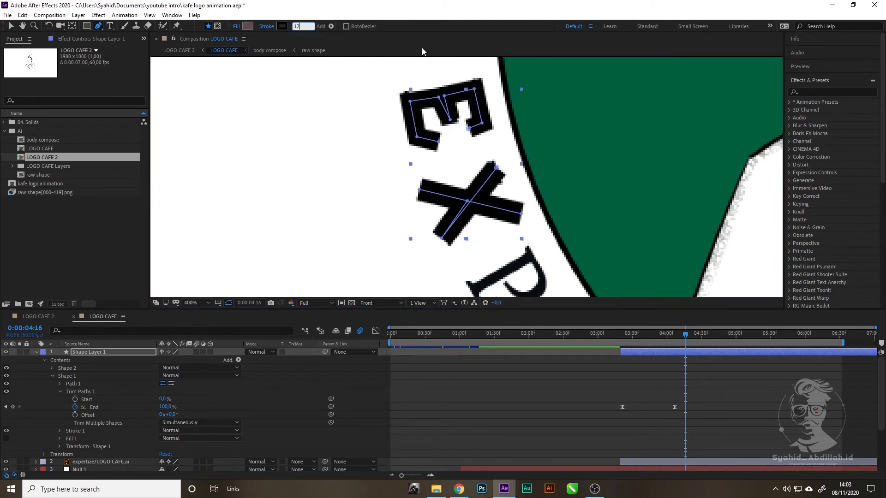
pyautogui.press('BackSpace')
pyautogui.write('3')
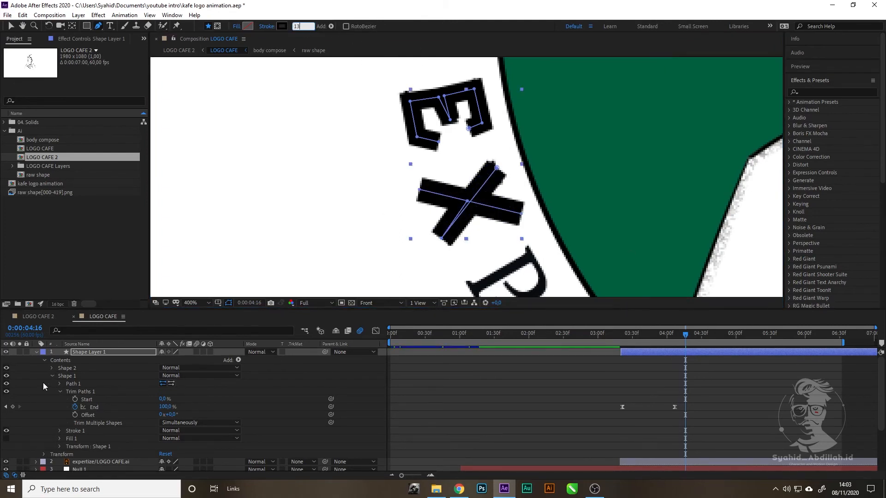
# Step: Add Trim Paths to Shape 2 and show its properties at 0:00:03:59
pyautogui.click(51, 368)
pyautogui.click(68, 368)
pyautogui.click(239, 360)
pyautogui.click(264, 311)
pyautogui.click(59, 384)
pyautogui.scroll(-3, 65, 386)
pyautogui.moveTo(685, 336); pyautogui.dragTo(665, 337)
pyautogui.scroll(2, 165, 393)
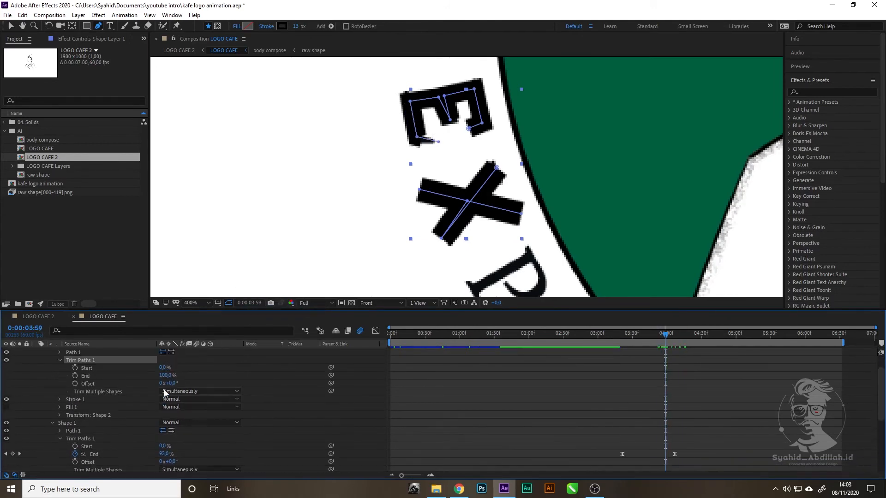
# Step: Keyframe Shape 2's Trim Paths End from 0% at 0:00:03:59 to 100% at about 0:00:04:18 with Easy Ease
pyautogui.scroll(1, 164, 394)
pyautogui.click(74, 399)
pyautogui.moveTo(666, 399); pyautogui.dragTo(706, 400)
pyautogui.click(165, 400)
pyautogui.write('0')
pyautogui.press('Return')
pyautogui.moveTo(666, 335); pyautogui.dragTo(726, 334)
pyautogui.moveTo(706, 399); pyautogui.dragTo(687, 400)
pyautogui.moveTo(698, 408); pyautogui.dragTo(660, 393)
pyautogui.press('F9')
pyautogui.click(684, 376)
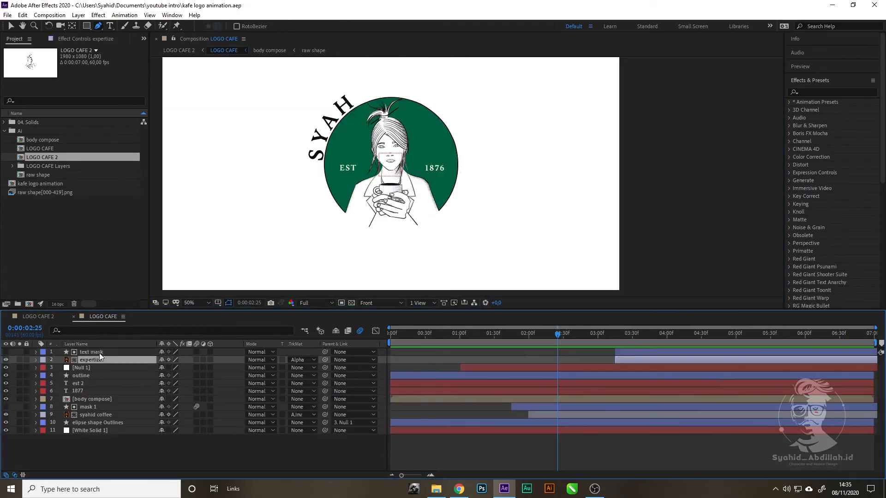
# Step: Show the text mask layer's End keyframes, compress them so the last lies at about 0:00:06:30, save and preview the text reveal
pyautogui.click(99, 352)
pyautogui.press('u')
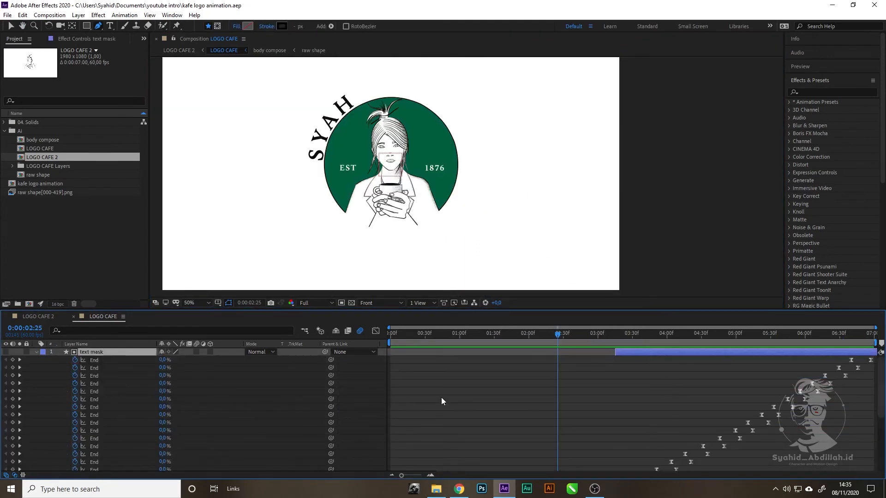
pyautogui.scroll(-3, 442, 396)
pyautogui.moveTo(492, 309); pyautogui.dragTo(492, 282)
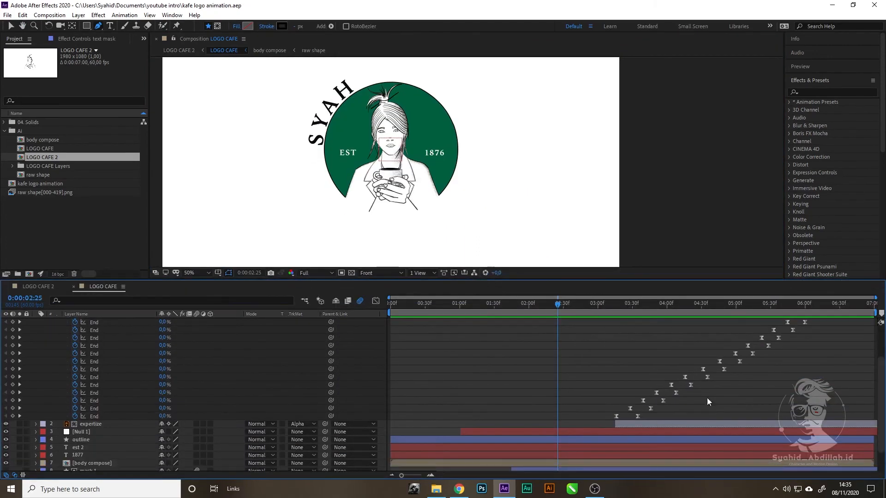
pyautogui.scroll(3, 707, 398)
pyautogui.scroll(3, 591, 453)
pyautogui.moveTo(592, 466); pyautogui.dragTo(841, 337)
pyautogui.hotkey('ctrl', 's')
pyautogui.press('space')
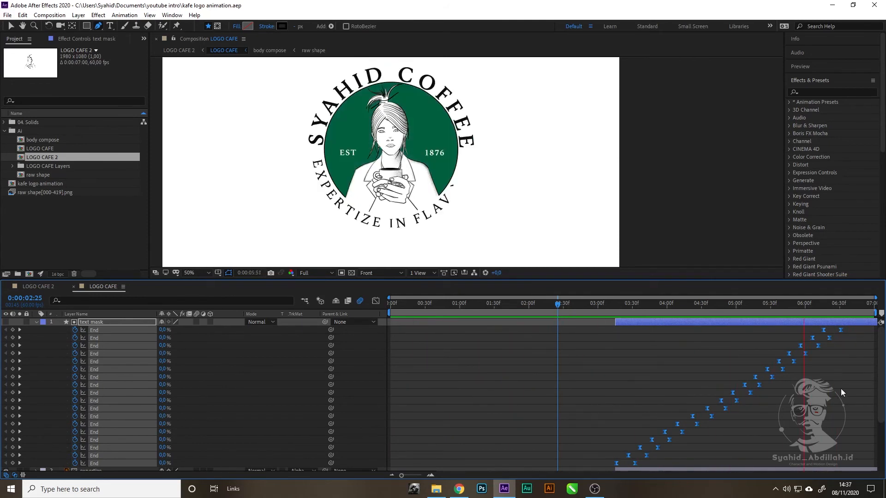
pyautogui.moveTo(840, 330); pyautogui.dragTo(829, 337)
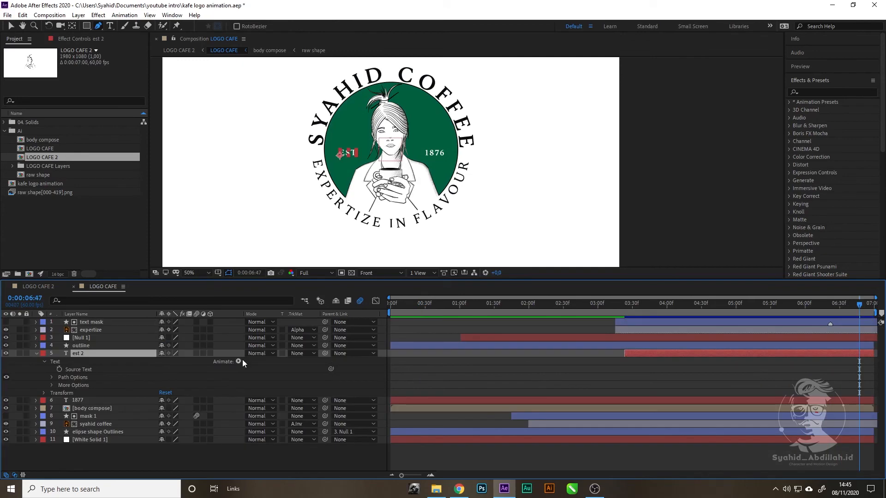
# Step: Add an Opacity text animator to the est 2 layer and adjust its Range Selector Offset at 0:00:06:22
pyautogui.click(239, 362)
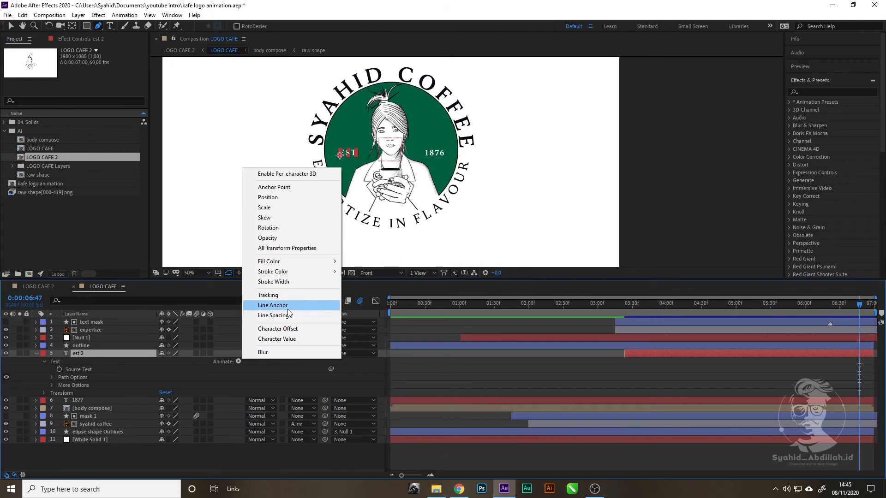
pyautogui.click(307, 239)
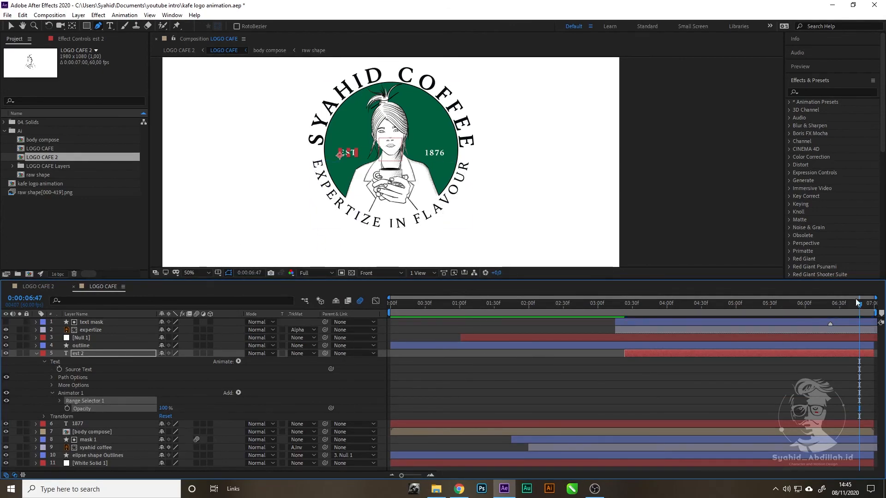
pyautogui.moveTo(860, 307); pyautogui.dragTo(831, 304)
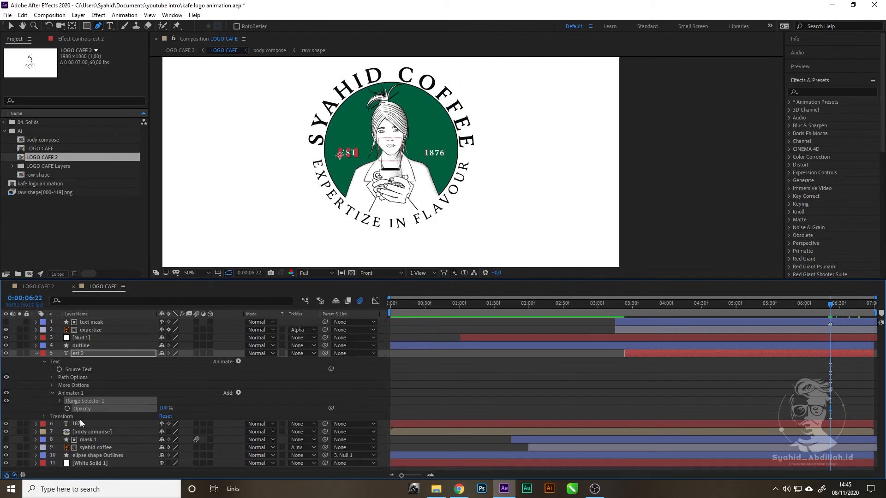
pyautogui.click(60, 401)
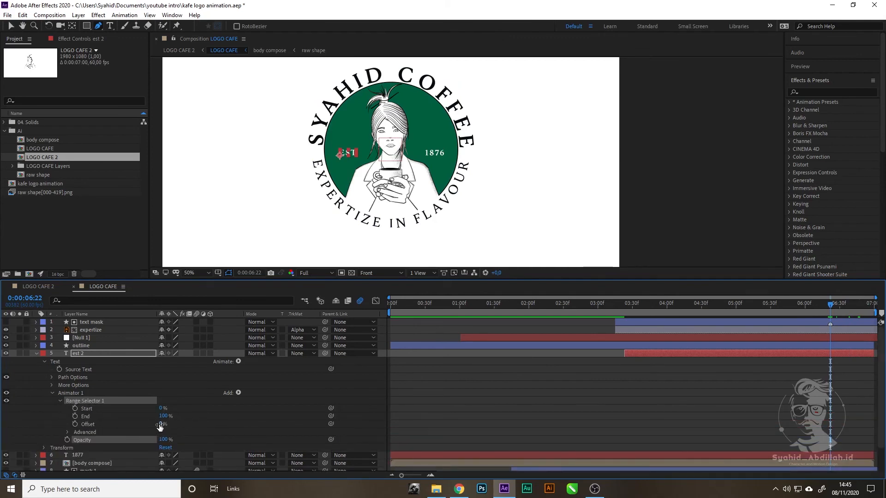
pyautogui.moveTo(163, 424); pyautogui.dragTo(176, 423)
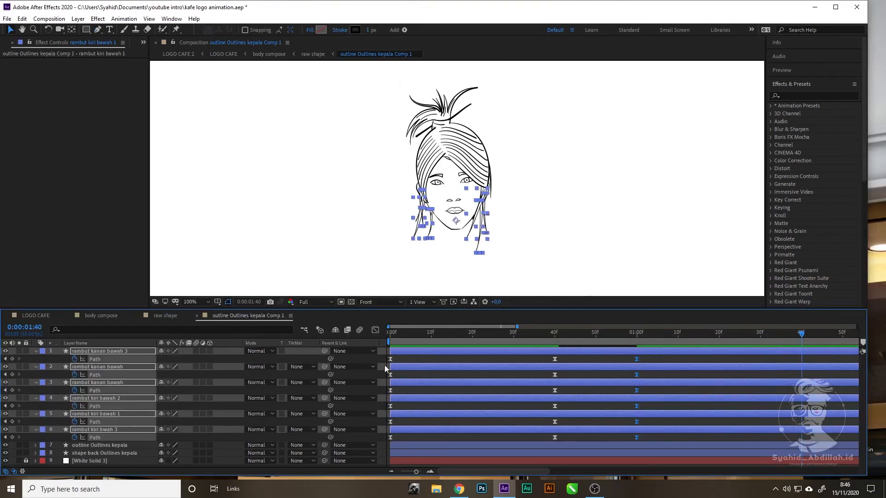
# Step: Copy the first Path keyframe of each of the three rambut kanan bawah layers to 0:00:01:40
pyautogui.click(390, 359)
pyautogui.hotkey('ctrl', 'c')
pyautogui.hotkey('ctrl', 'v')
pyautogui.click(390, 375)
pyautogui.hotkey('ctrl', 'c')
pyautogui.hotkey('ctrl', 'v')
pyautogui.click(390, 406)
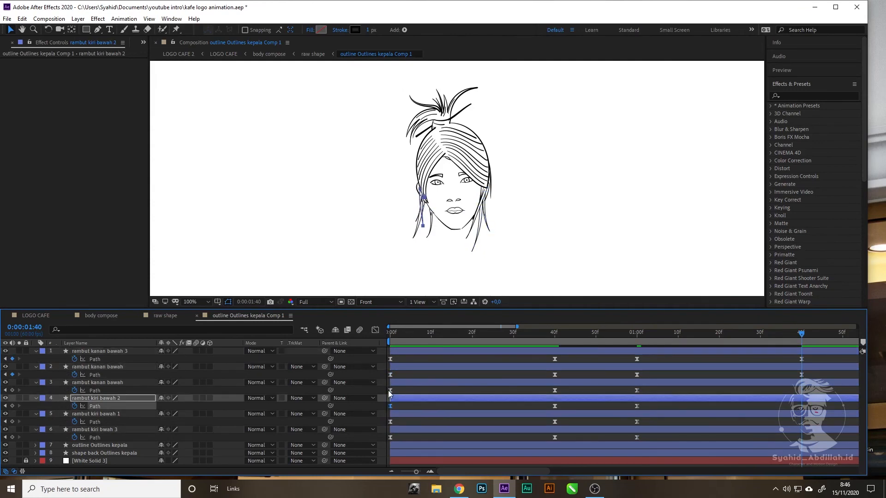
pyautogui.click(390, 391)
pyautogui.hotkey('ctrl', 'c')
pyautogui.hotkey('ctrl', 'v')
# Step: Copy the first Path keyframe of each of the three rambut kiri layers to 0:00:01:40 and save the project
pyautogui.click(390, 407)
pyautogui.hotkey('ctrl', 'c')
pyautogui.hotkey('ctrl', 'v')
pyautogui.click(390, 423)
pyautogui.hotkey('ctrl', 'c')
pyautogui.hotkey('ctrl', 'v')
pyautogui.click(390, 437)
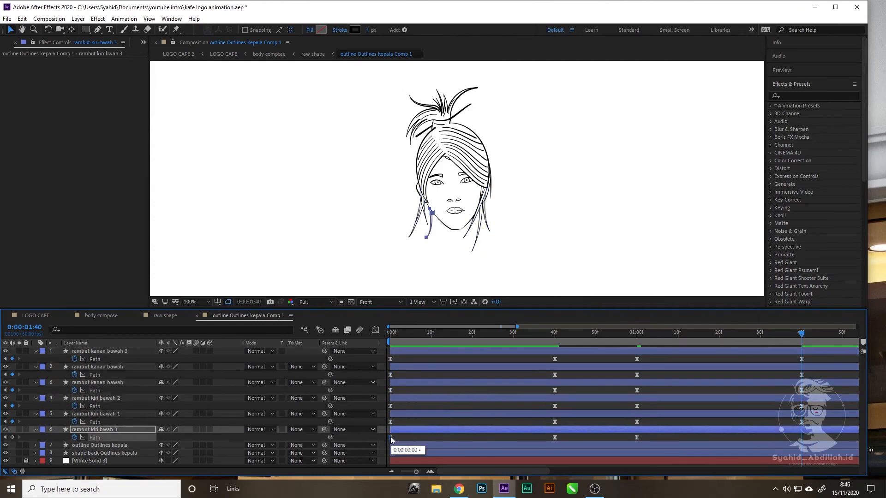
pyautogui.hotkey('ctrl', 'c')
pyautogui.hotkey('ctrl', 'v')
pyautogui.hotkey('ctrl', 's')
# Step: Preview the hair sway from the start and apply Easy Ease to all Path keyframes of the six hair layers
pyautogui.press('Home')
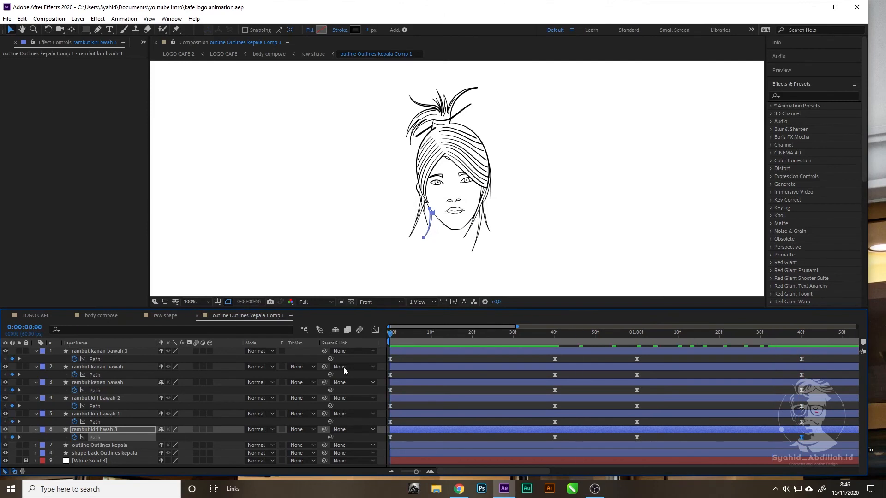
pyautogui.press('space')
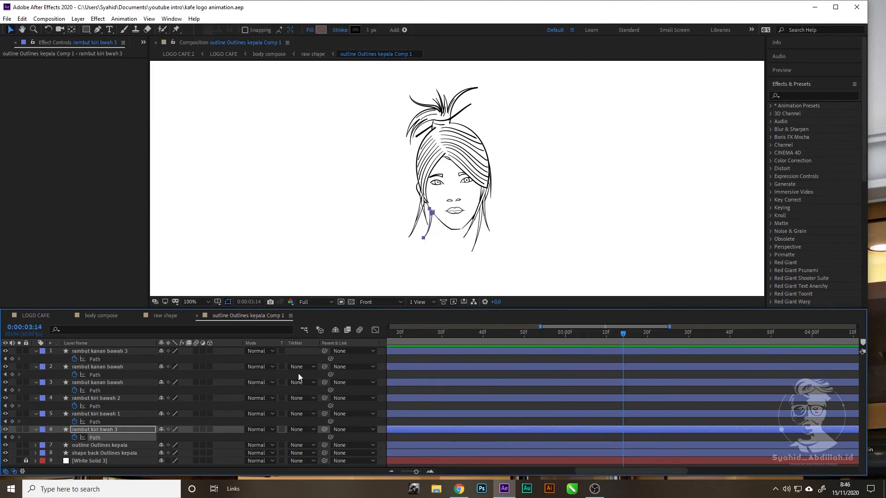
pyautogui.moveTo(415, 471); pyautogui.dragTo(399, 475)
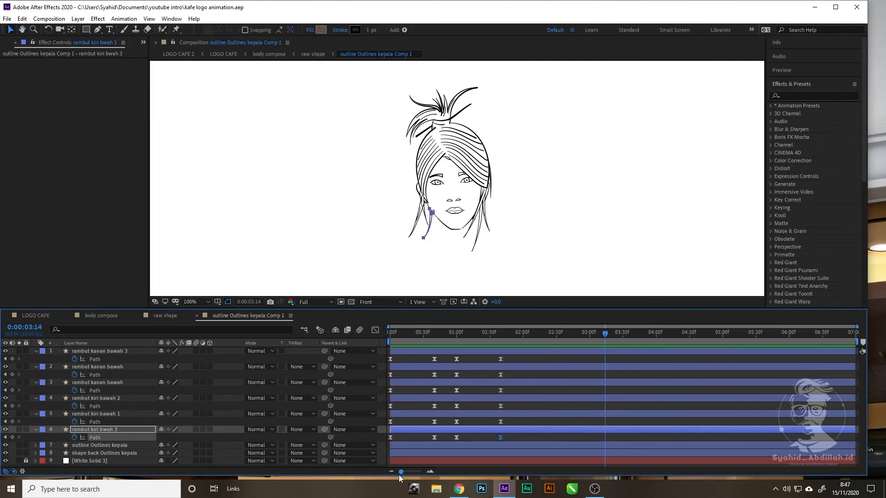
pyautogui.press('space')
pyautogui.moveTo(520, 357); pyautogui.dragTo(412, 438)
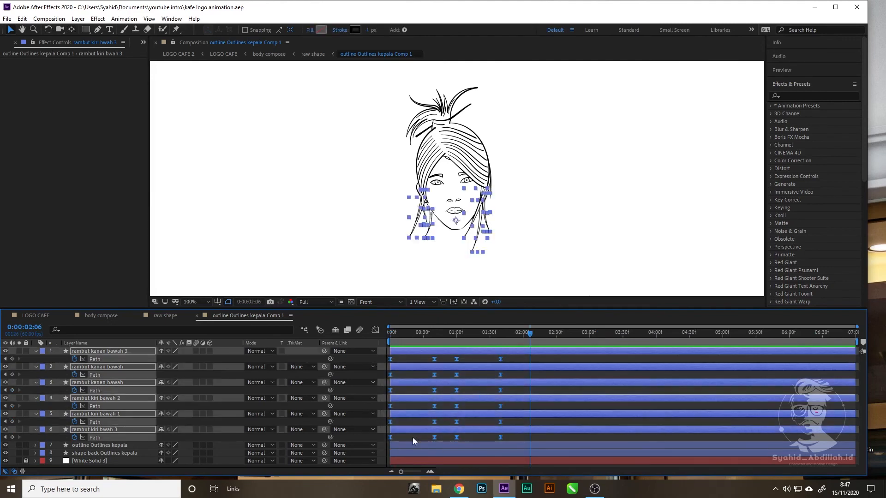
pyautogui.press('F9')
pyautogui.click(533, 358)
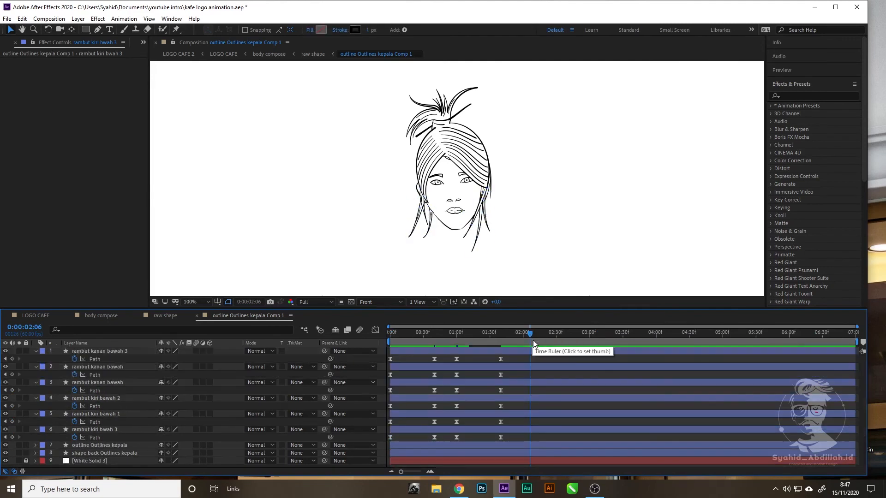
# Step: Duplicate the full set of Path keyframes of the three rambut kanan bawah layers at 0:00:02:06
pyautogui.hotkey('ctrl', 'v')
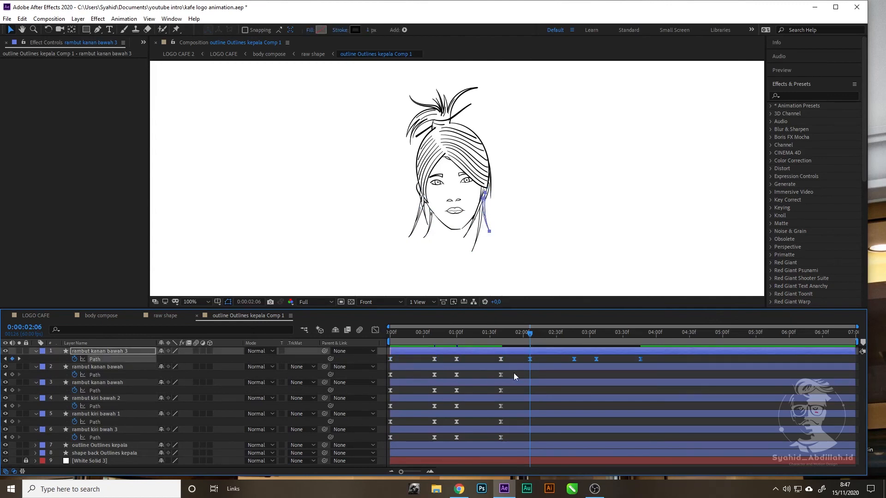
pyautogui.moveTo(513, 373); pyautogui.dragTo(391, 379)
pyautogui.hotkey('ctrl', 'c')
pyautogui.hotkey('ctrl', 'v')
pyautogui.moveTo(518, 389); pyautogui.dragTo(380, 392)
pyautogui.hotkey('ctrl', 'c')
pyautogui.hotkey('ctrl', 'v')
# Step: Duplicate the full set of Path keyframes of the three rambut kiri layers at 0:00:02:06 and save the project
pyautogui.moveTo(520, 404); pyautogui.dragTo(383, 414)
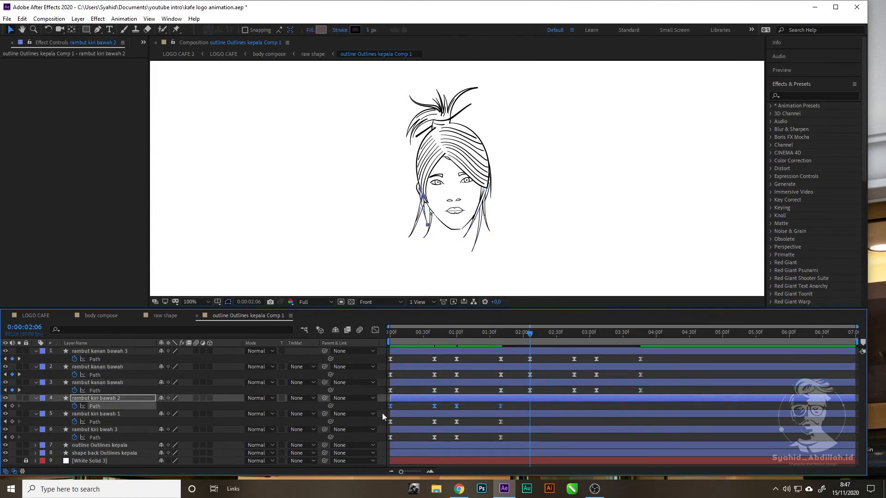
pyautogui.moveTo(516, 420); pyautogui.dragTo(383, 427)
pyautogui.hotkey('ctrl', 'c')
pyautogui.hotkey('ctrl', 'v')
pyautogui.hotkey('ctrl', 'v')
pyautogui.hotkey('ctrl', 's')
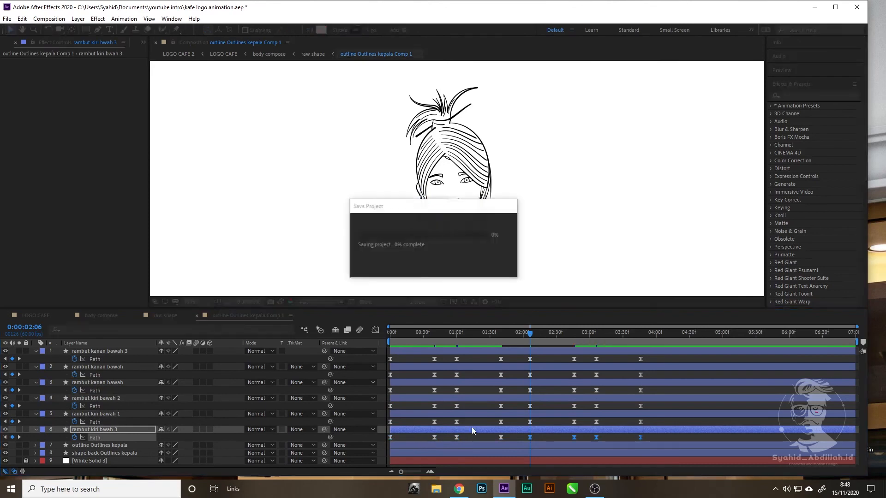
# Step: Stretch all hair Path keyframes so the last lies at about 0:00:04:10, preview the slower sway and save
pyautogui.press('space')
pyautogui.press('space')
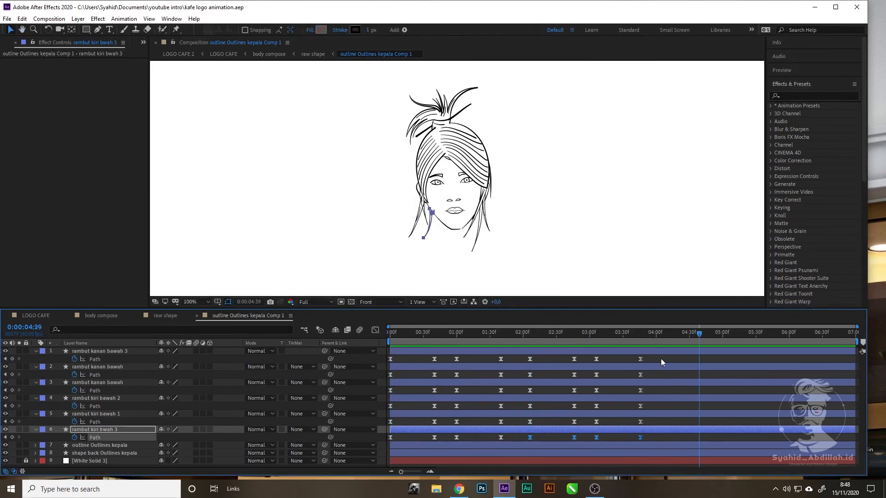
pyautogui.moveTo(662, 359)
pyautogui.mouseDown()
pyautogui.moveTo(380, 442)
pyautogui.moveTo(669, 363)
pyautogui.mouseUp()
pyautogui.press('Home')
pyautogui.press('space')
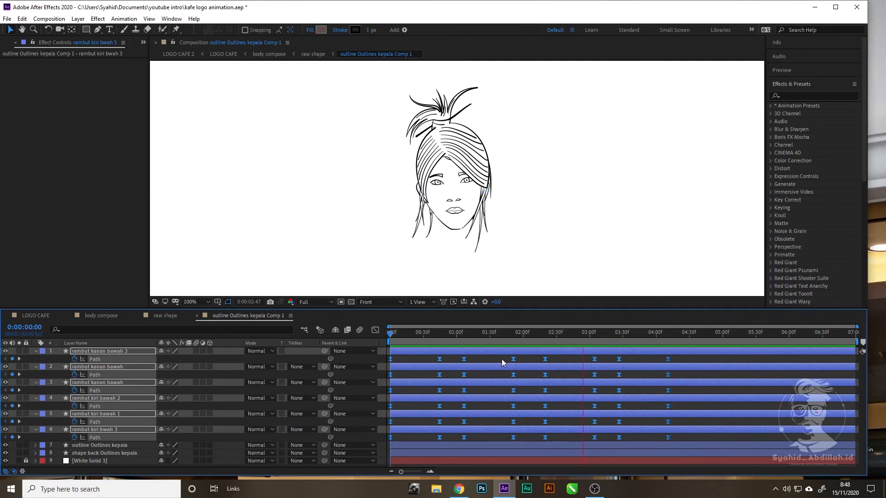
pyautogui.hotkey('ctrl', 's')
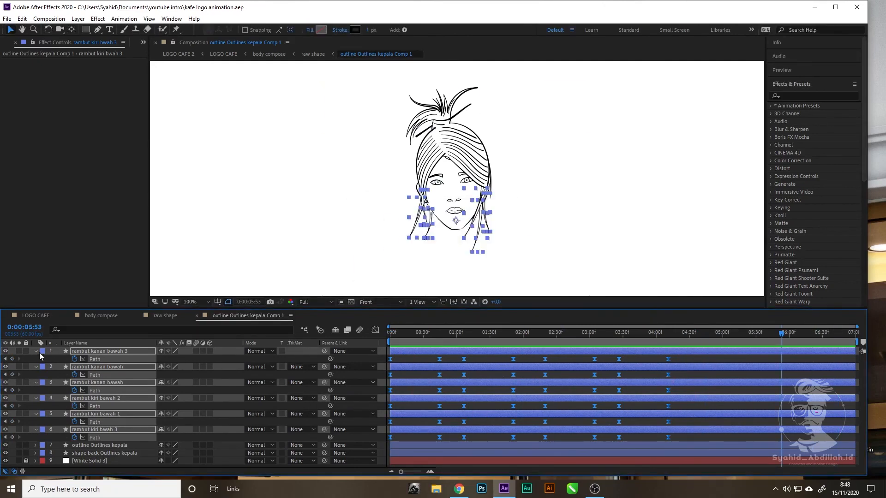
# Step: Collapse the hair layers' properties and examine the strands beside the face across the timeline
pyautogui.click(36, 352)
pyautogui.click(70, 440)
pyautogui.click(111, 398)
pyautogui.scroll(2, 600, 207)
pyautogui.moveTo(475, 256); pyautogui.dragTo(550, 151)
pyautogui.scroll(-1, 370, 196)
pyautogui.click(195, 195)
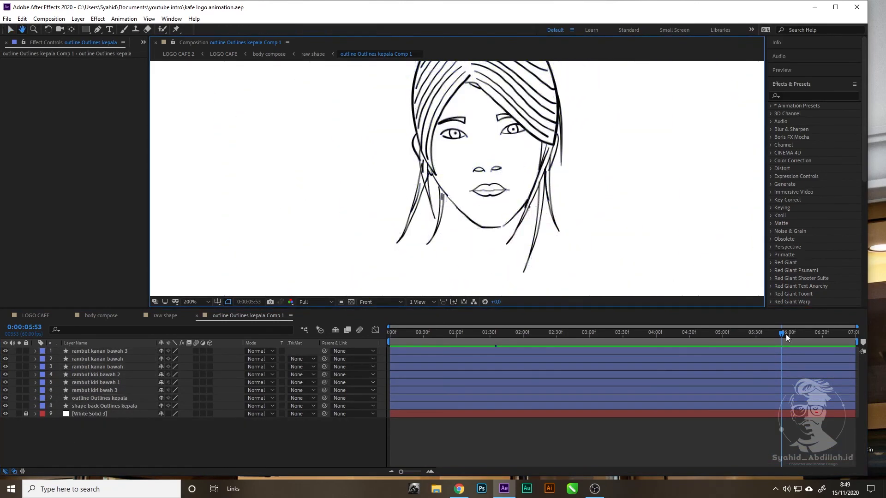
pyautogui.moveTo(784, 334)
pyautogui.mouseDown()
pyautogui.moveTo(309, 357)
pyautogui.moveTo(599, 378)
pyautogui.moveTo(332, 356)
pyautogui.mouseUp()
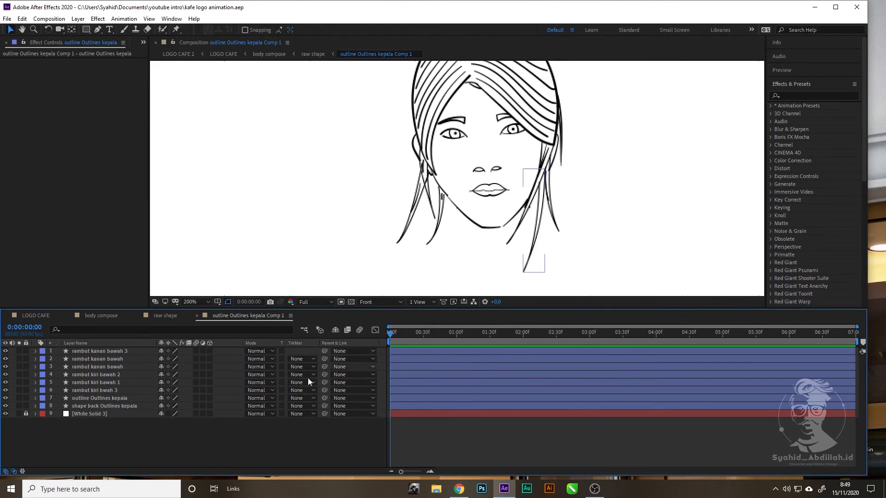
# Step: List the Contents groups of outline Outlines kepala and toggle garis tengah rambut 1 off and on to identify its line
pyautogui.click(78, 399)
pyautogui.click(35, 398)
pyautogui.click(44, 406)
pyautogui.scroll(-2, 51, 418)
pyautogui.click(65, 455)
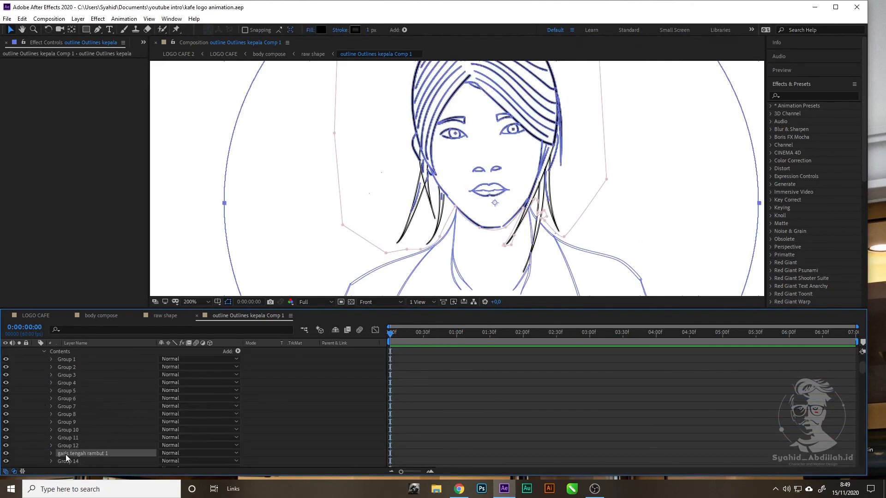
pyautogui.click(6, 454)
pyautogui.click(6, 454)
# Step: Hide the garis tengah rambut group in outline Outlines kepala and check the whole head
pyautogui.scroll(-2, 42, 447)
pyautogui.click(69, 438)
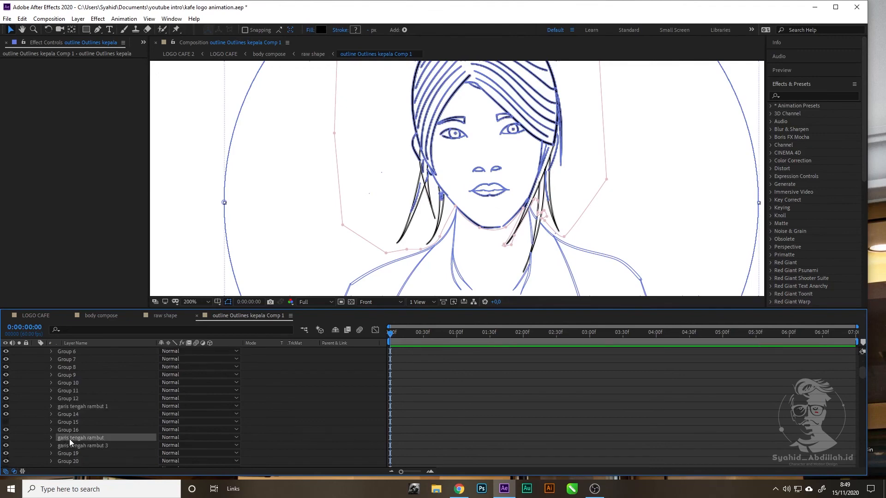
pyautogui.click(6, 438)
pyautogui.click(198, 257)
pyautogui.press('space')
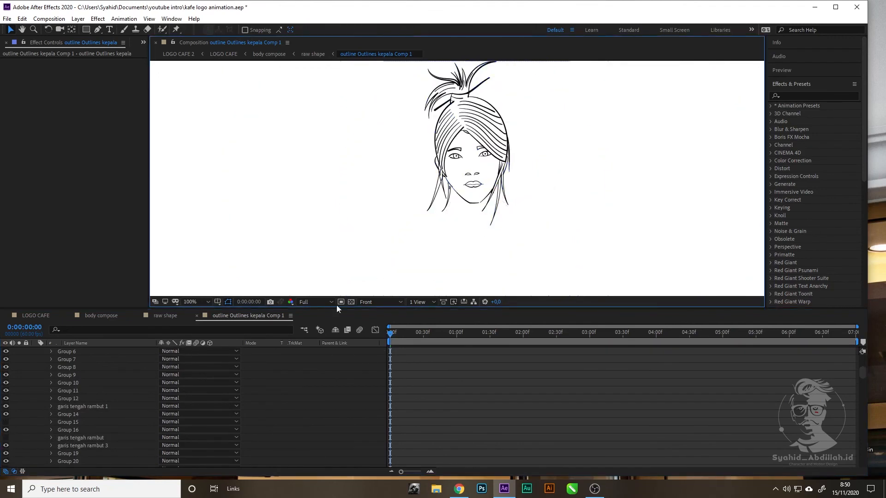
# Step: Check the hair along the timeline and show the garis tengah rambut group again as a reference
pyautogui.moveTo(419, 335); pyautogui.dragTo(350, 345)
pyautogui.click(6, 438)
pyautogui.scroll(-1, 310, 229)
pyautogui.click(311, 228)
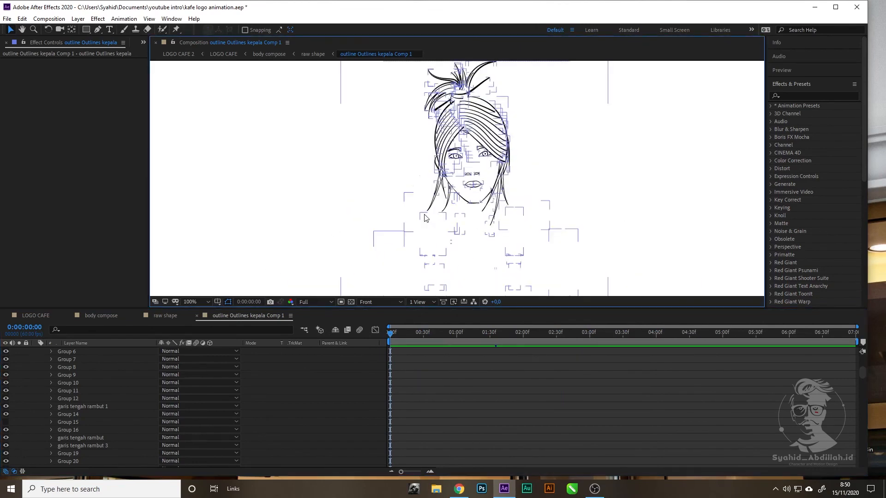
# Step: Trace the garis tengah rambut line in the outer hair strand beside the ear with a short curved two-point Pen path
pyautogui.scroll(3, 311, 229)
pyautogui.scroll(-1, 235, 170)
pyautogui.click(98, 29)
pyautogui.click(383, 188)
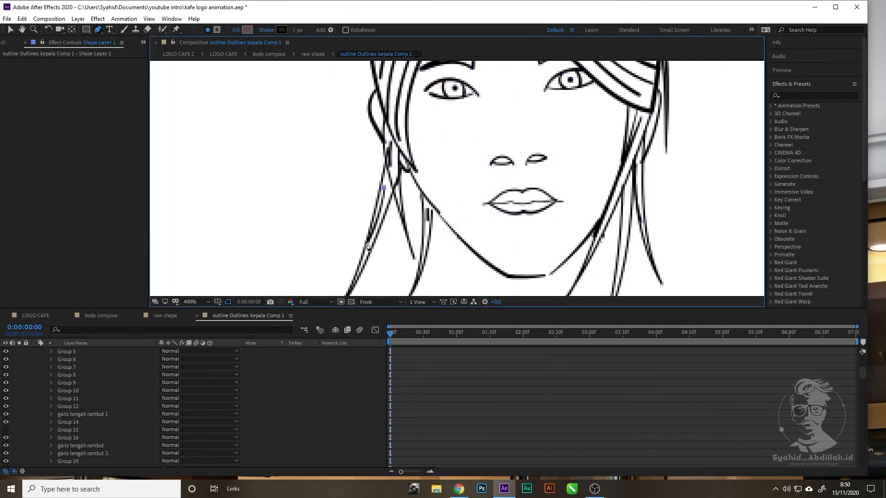
pyautogui.moveTo(365, 240); pyautogui.dragTo(351, 254)
# Step: Hide the original garis tengah rambut group and collapse the outline Outlines kepala layer
pyautogui.click(6, 446)
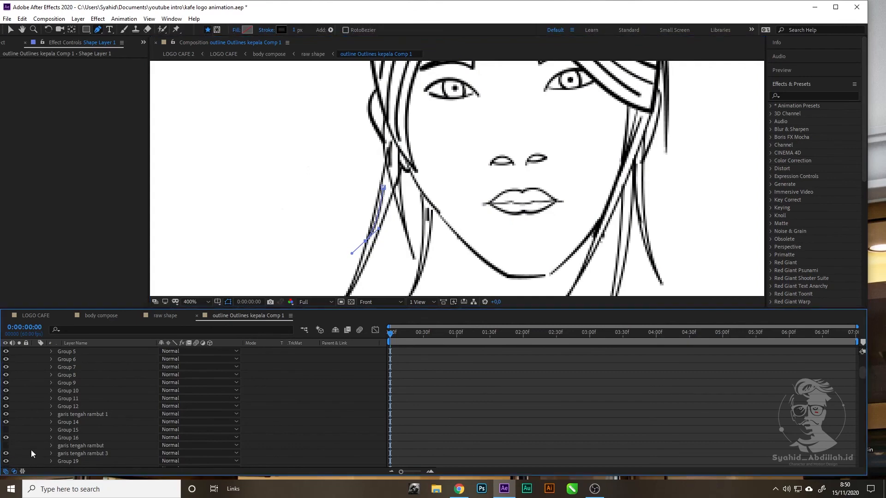
pyautogui.scroll(-1, 242, 275)
pyautogui.scroll(4, 60, 365)
pyautogui.click(35, 398)
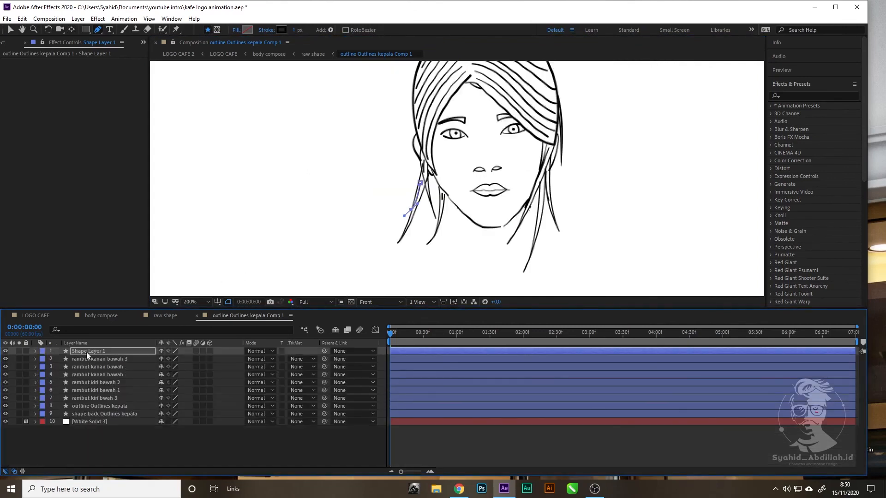
# Step: Deselect the traced line and examine how it fits the hair strand beside the face
pyautogui.click(10, 30)
pyautogui.click(171, 235)
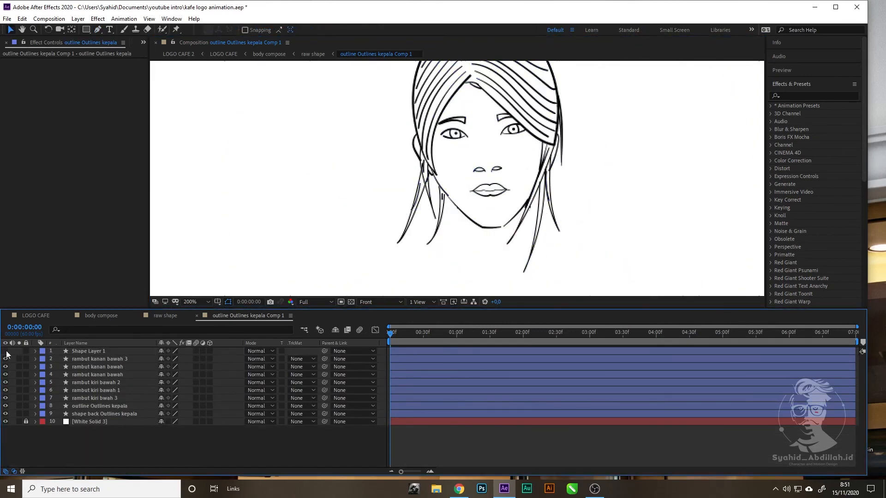
pyautogui.press('.')
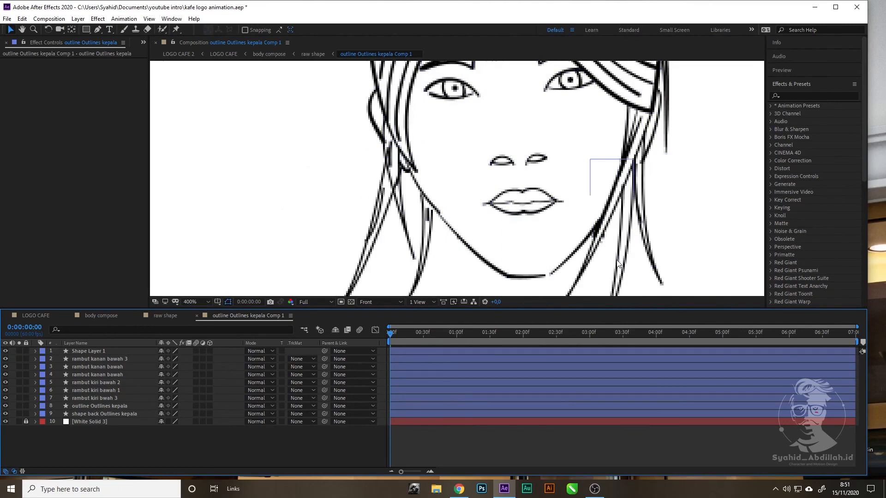
pyautogui.scroll(-1, 387, 255)
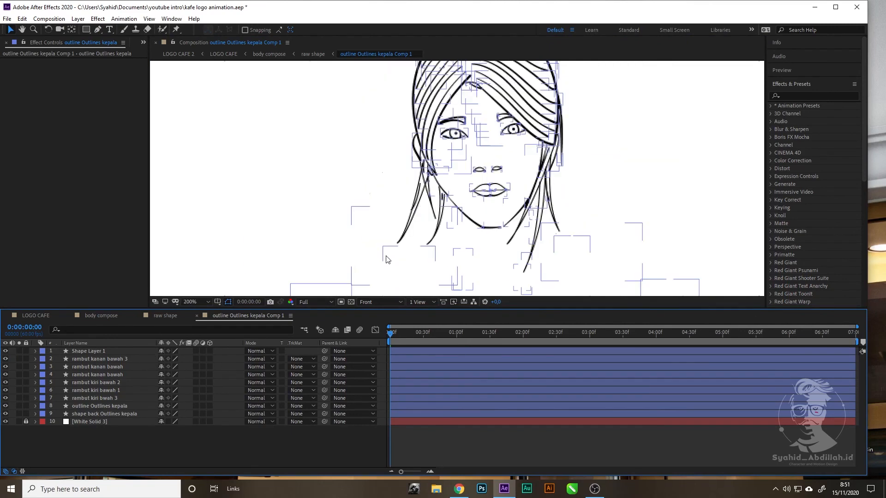
pyautogui.scroll(1, 388, 254)
# Step: Adjust the end points of the Shape Layer 1 path so the line sits inside the hair strand
pyautogui.press('g')
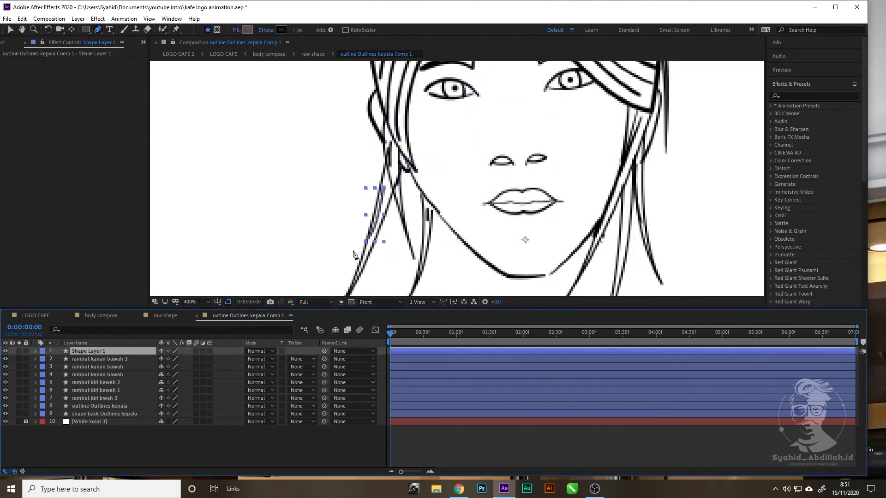
pyautogui.click(383, 188)
pyautogui.click(364, 241)
pyautogui.moveTo(379, 235); pyautogui.dragTo(379, 229)
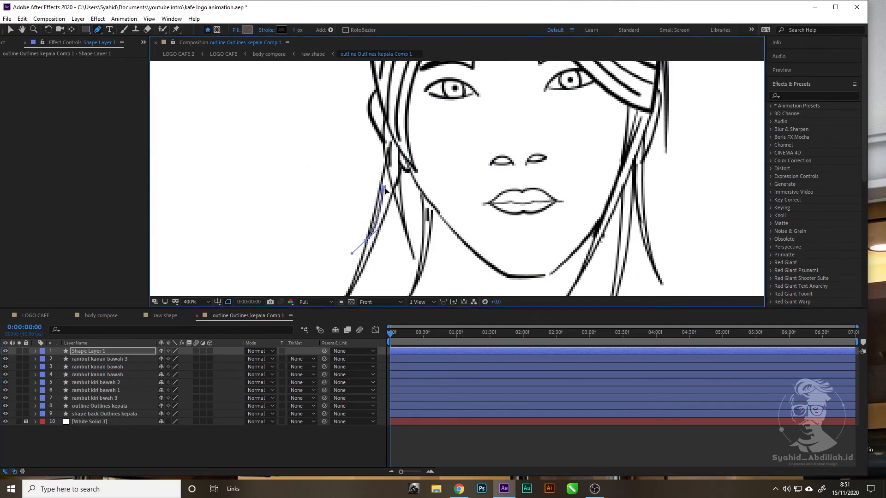
pyautogui.moveTo(384, 188); pyautogui.dragTo(385, 187)
pyautogui.click(366, 241)
pyautogui.hotkey('ctrl', 'z')
pyautogui.click(10, 29)
pyautogui.moveTo(365, 241); pyautogui.dragTo(375, 226)
pyautogui.click(370, 235)
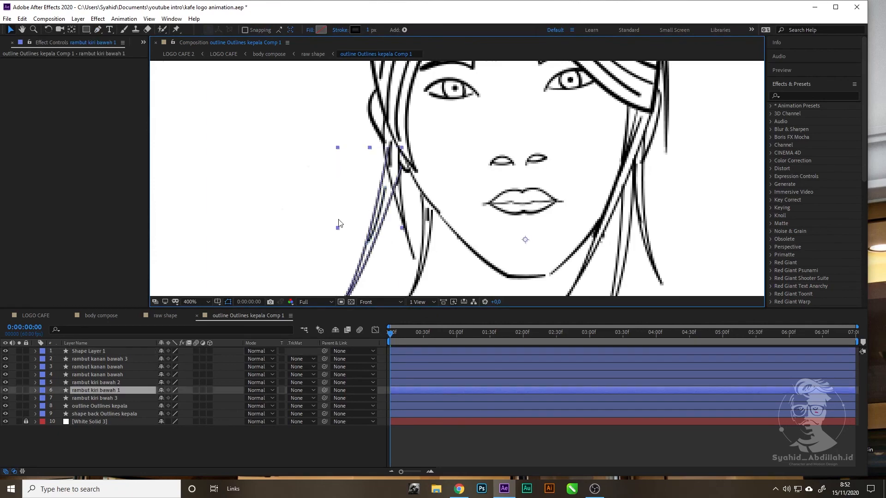
# Step: Reveal the Path keyframes of the rambut kanan bawah 3 layer as a timing reference for Shape Layer 1
pyautogui.moveTo(391, 334)
pyautogui.mouseDown()
pyautogui.moveTo(422, 337)
pyautogui.moveTo(375, 330)
pyautogui.mouseUp()
pyautogui.click(90, 350)
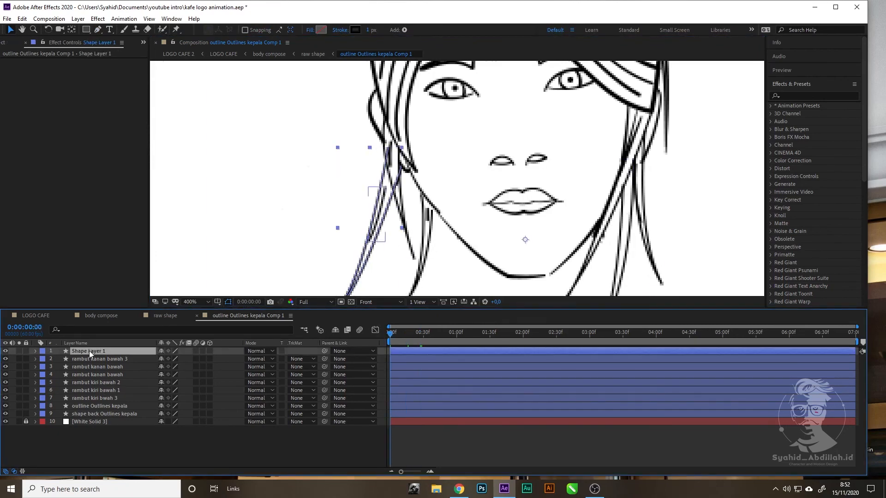
pyautogui.click(90, 359)
pyautogui.press('u')
pyautogui.click(118, 351)
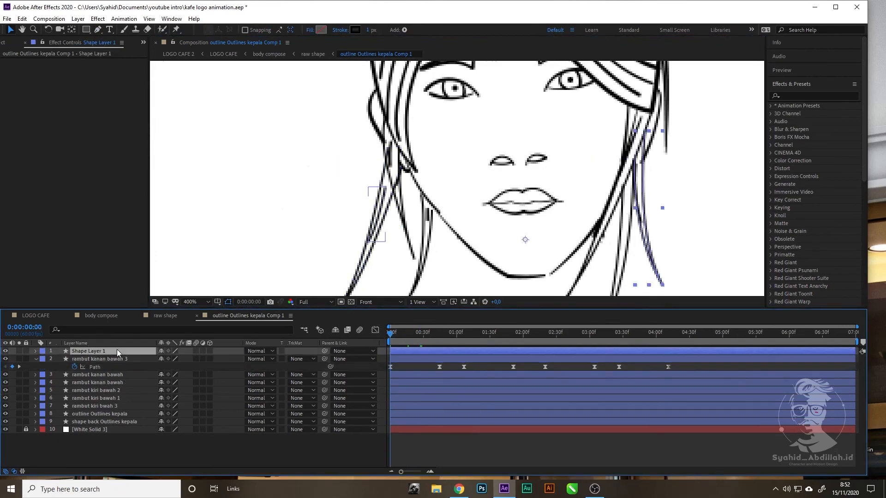
# Step: Expand Shape Layer 1 down to its Path property and enable keyframing at 0:00:00:00
pyautogui.click(36, 352)
pyautogui.click(44, 360)
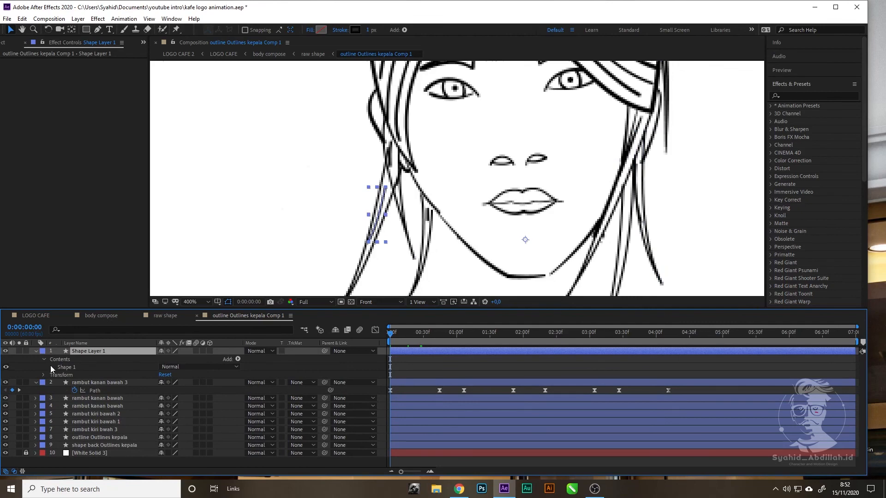
pyautogui.click(52, 367)
pyautogui.click(60, 375)
pyautogui.click(85, 383)
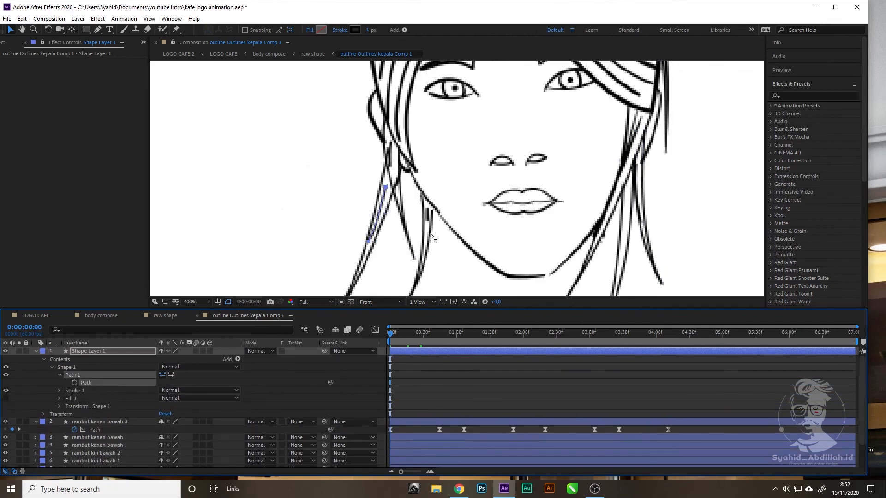
pyautogui.click(74, 383)
# Step: Try to move the upper point of the Shape Layer 1 path at 0:00:00:42 and undo the edit
pyautogui.click(439, 333)
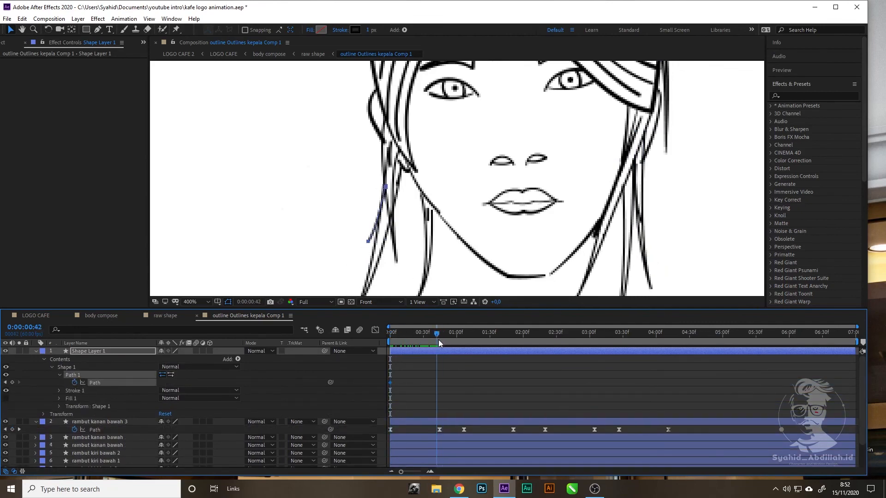
pyautogui.moveTo(386, 188); pyautogui.dragTo(388, 187)
pyautogui.hotkey('ctrl', 'z')
pyautogui.press('g')
pyautogui.hotkey('ctrl', 'z')
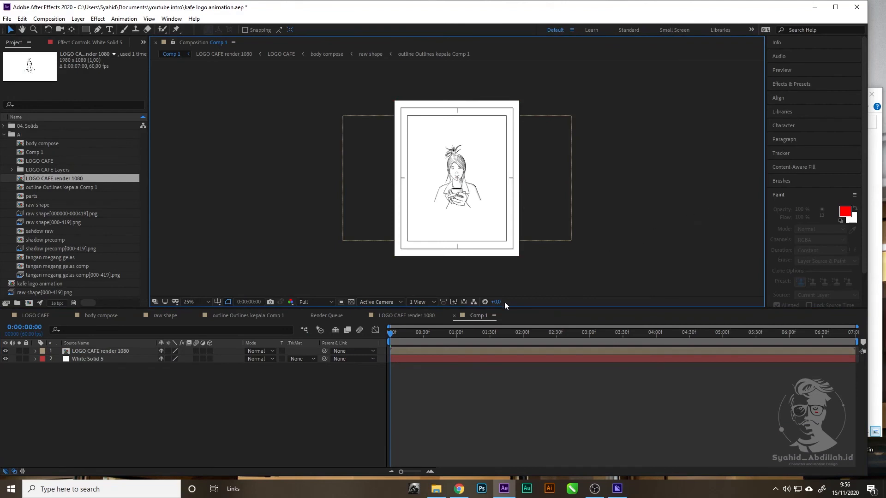
# Step: Preview the logo animation in the Comp 1 composition
pyautogui.scroll(2, 519, 277)
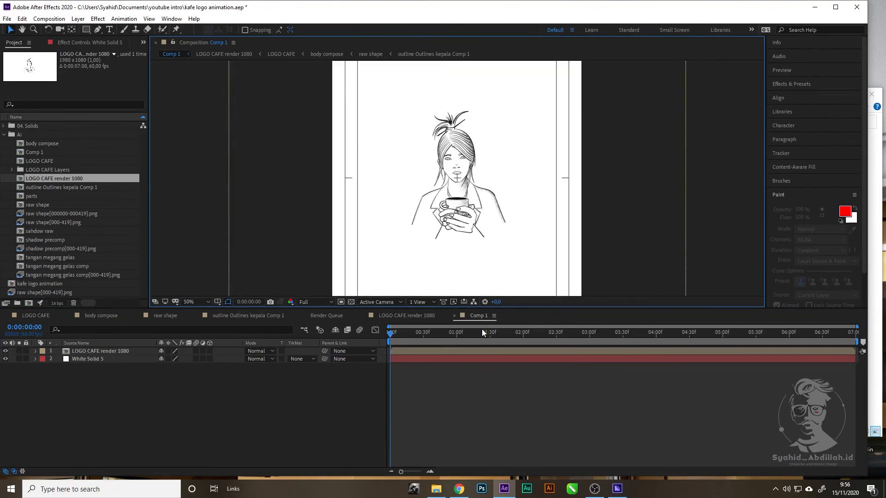
pyautogui.press('space')
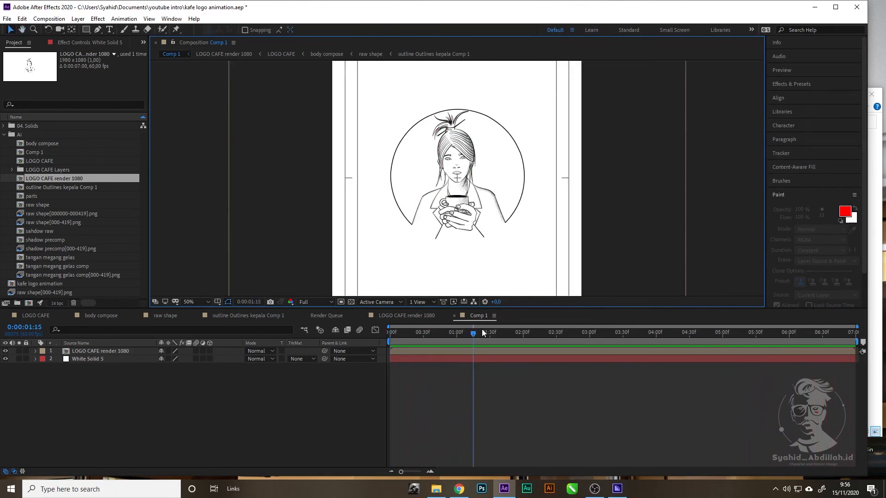
pyautogui.scroll(-2, 467, 234)
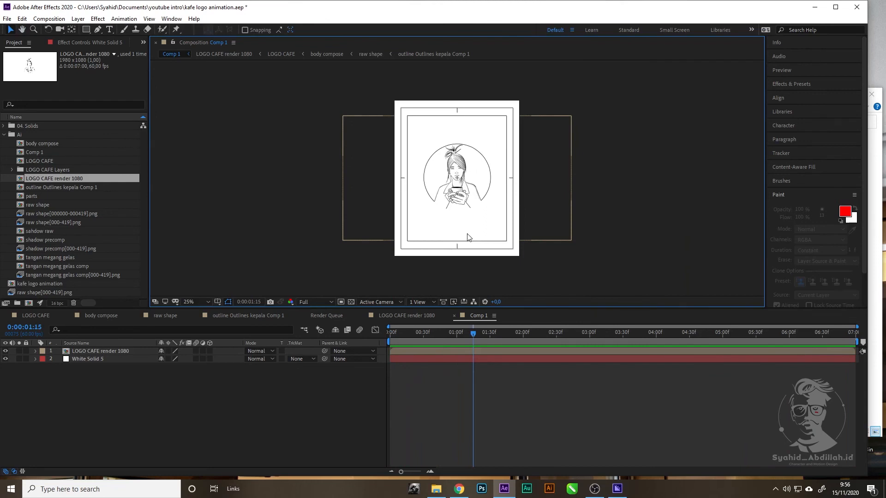
# Step: Queue Comp 1 in Adobe Media Encoder and set its export format to H.264
pyautogui.hotkey('ctrl', 'm')
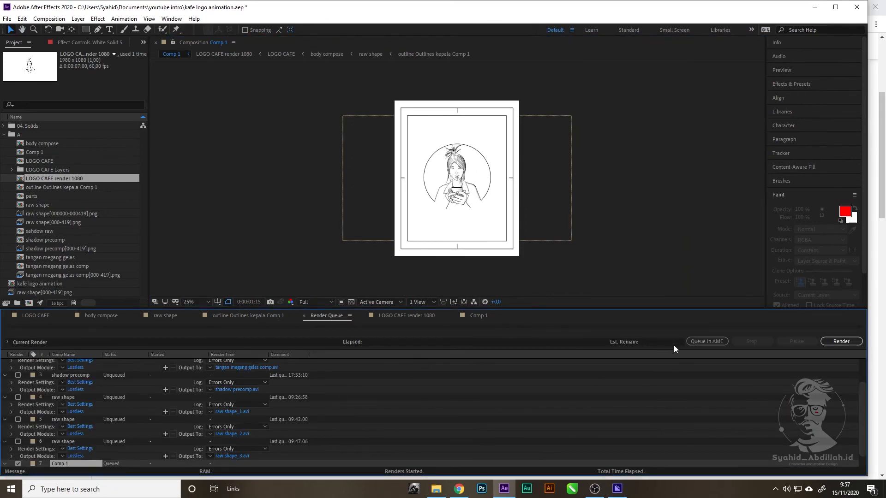
pyautogui.click(695, 342)
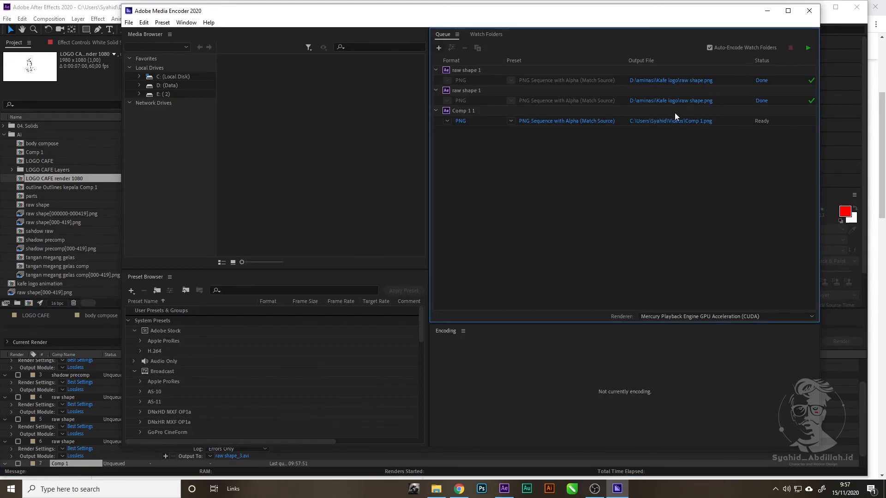
pyautogui.click(555, 122)
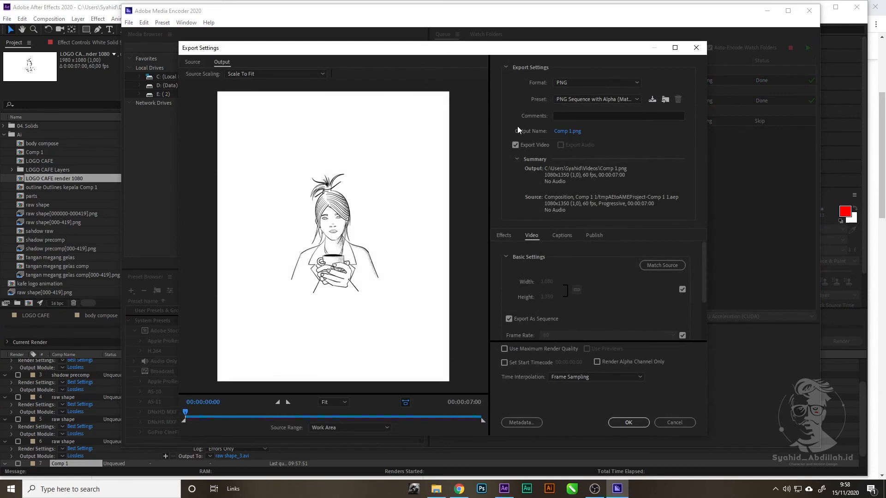
pyautogui.click(608, 82)
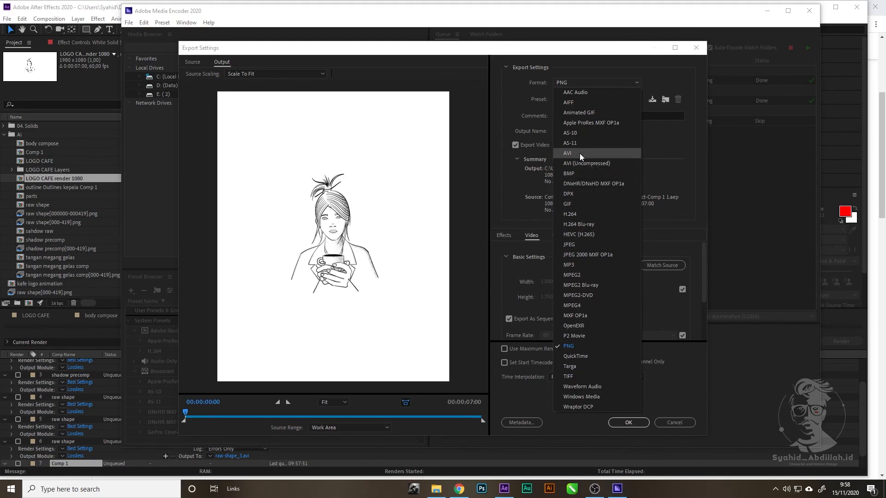
pyautogui.click(585, 214)
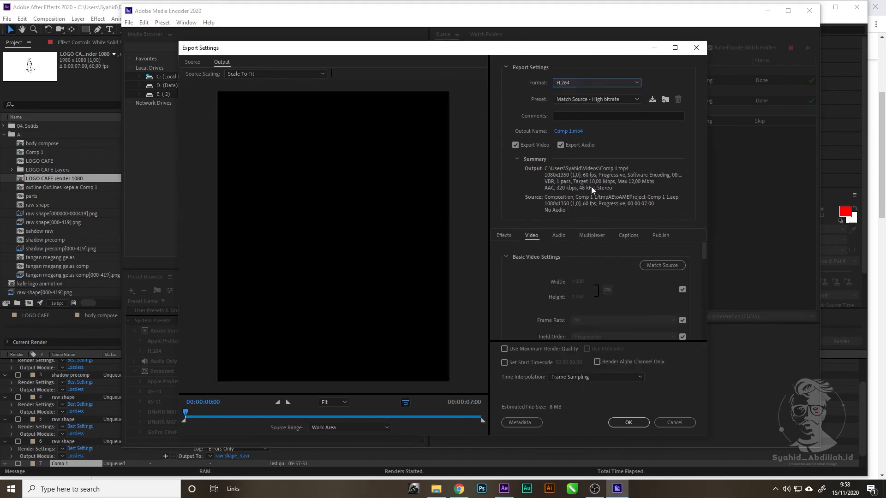
pyautogui.click(629, 423)
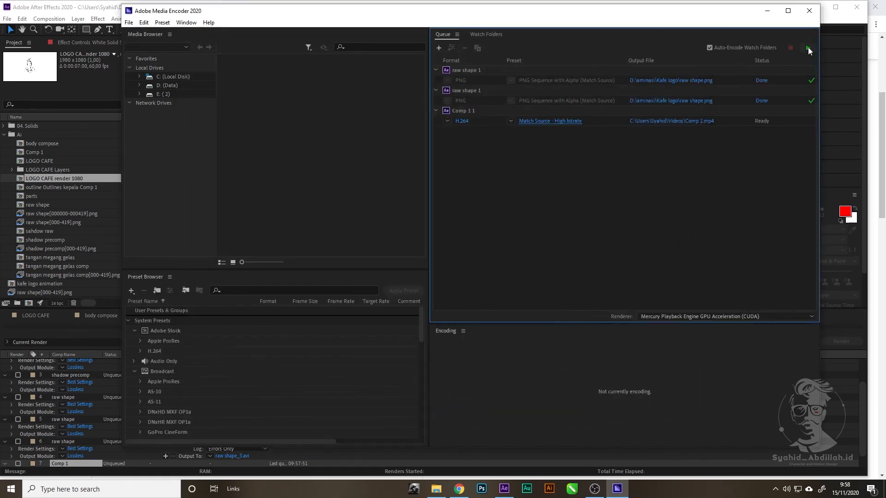
# Step: Set the output file to Comp 1.mp4 in D:\aminasi and start encoding the queue
pyautogui.click(670, 121)
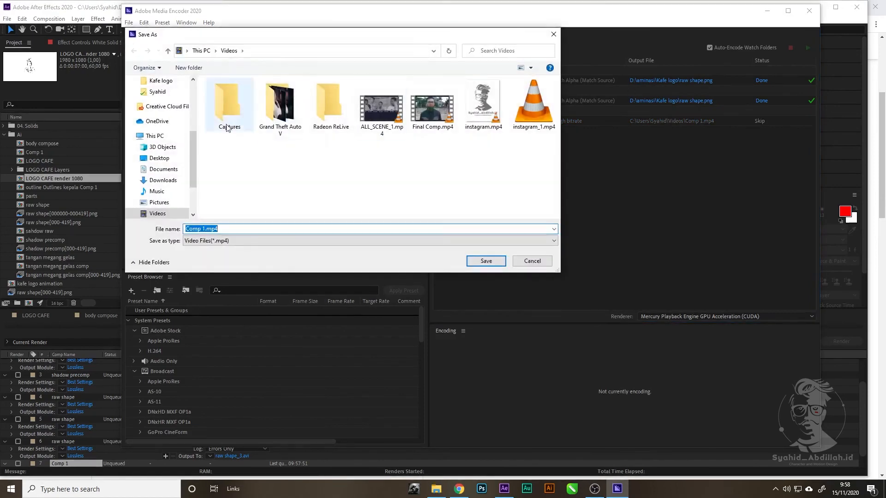
pyautogui.scroll(-1, 171, 185)
pyautogui.scroll(2, 169, 171)
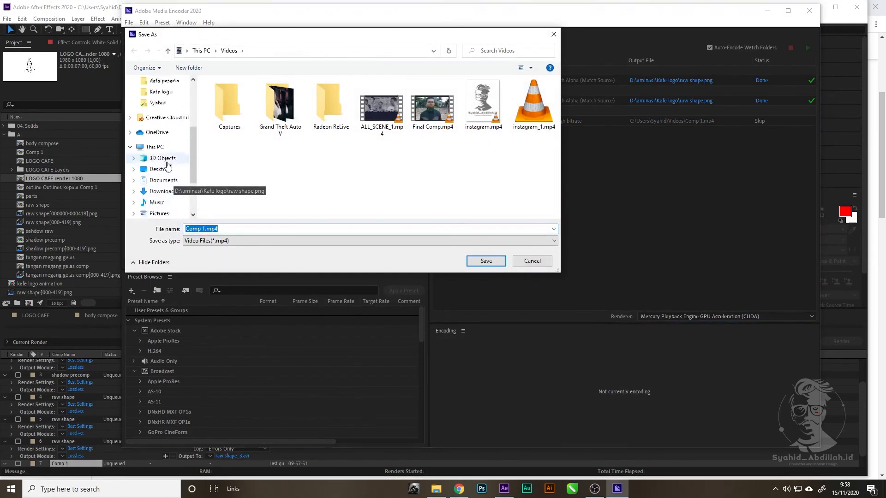
pyautogui.scroll(2, 168, 165)
pyautogui.click(161, 136)
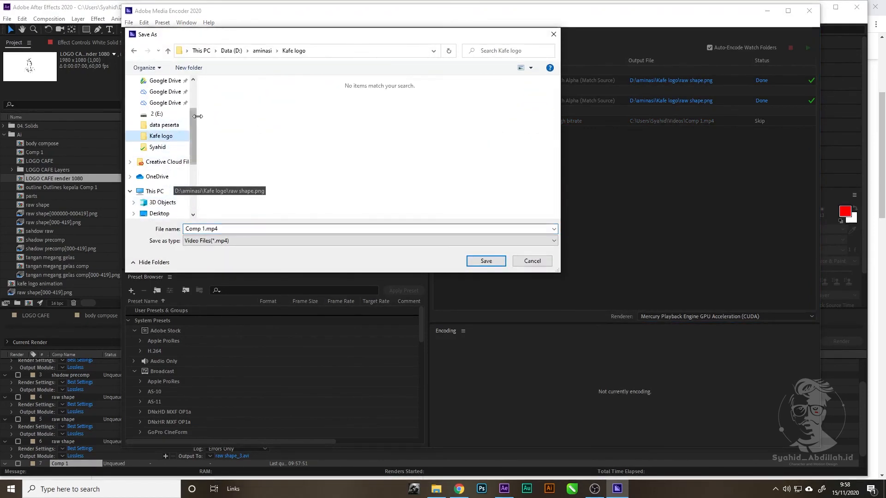
pyautogui.click(260, 51)
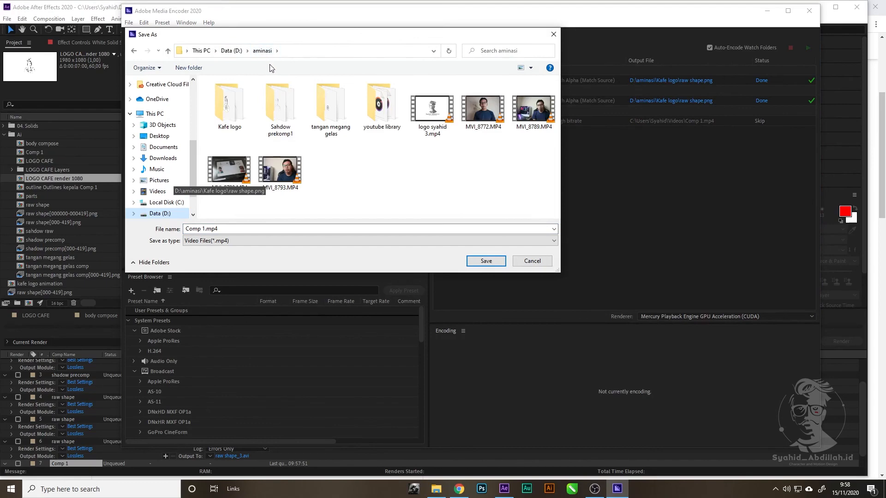
pyautogui.click(486, 262)
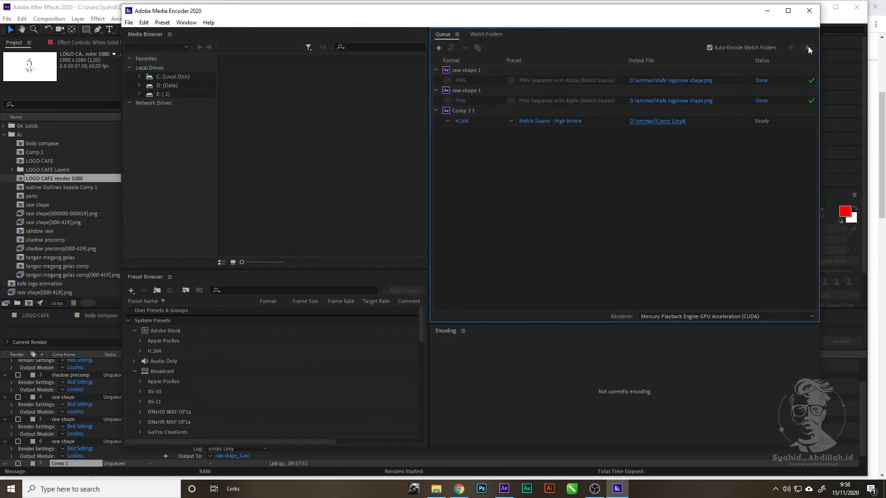
pyautogui.click(807, 48)
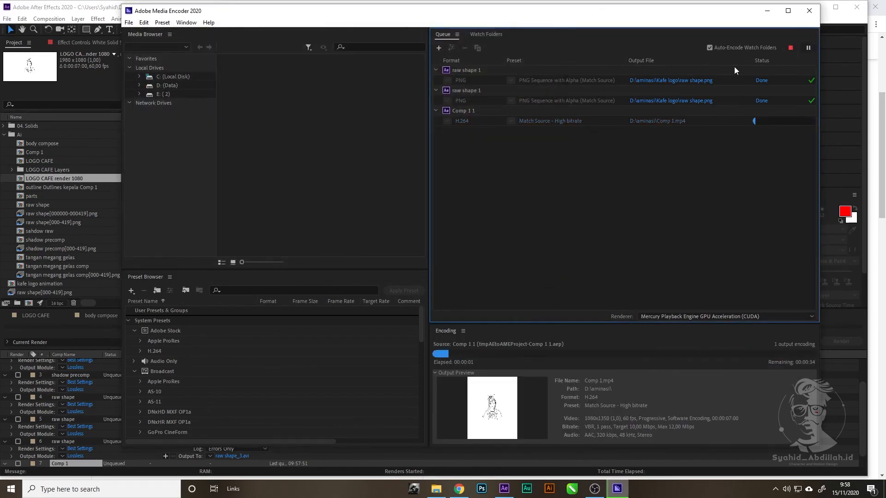